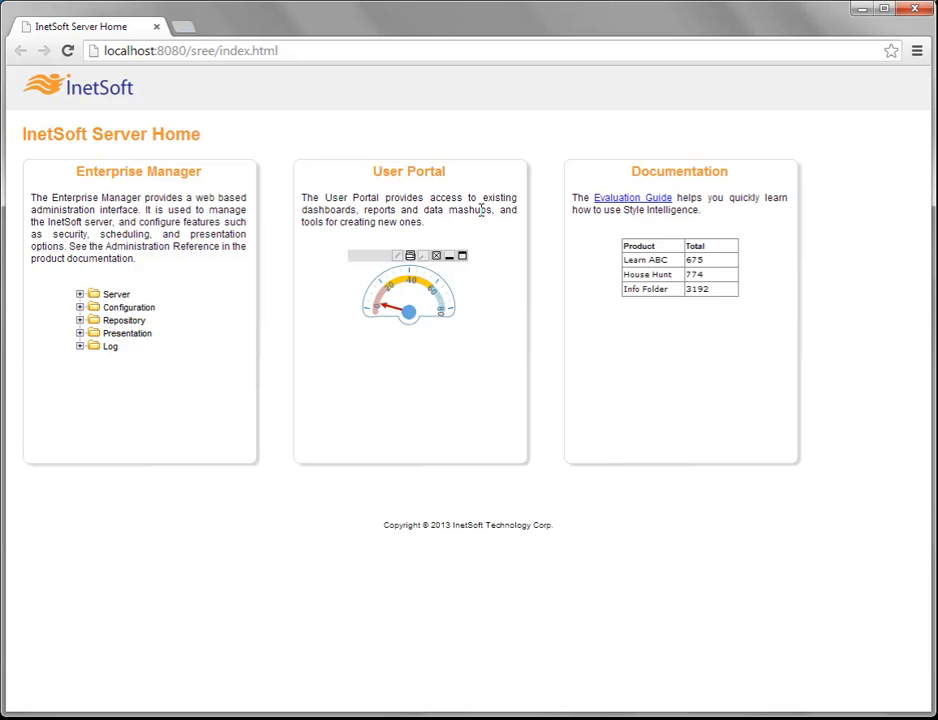
# Open the User Portal, view its dashboard and report pages, and launch the Visual Composer from the design page.
pyautogui.click(417, 175)
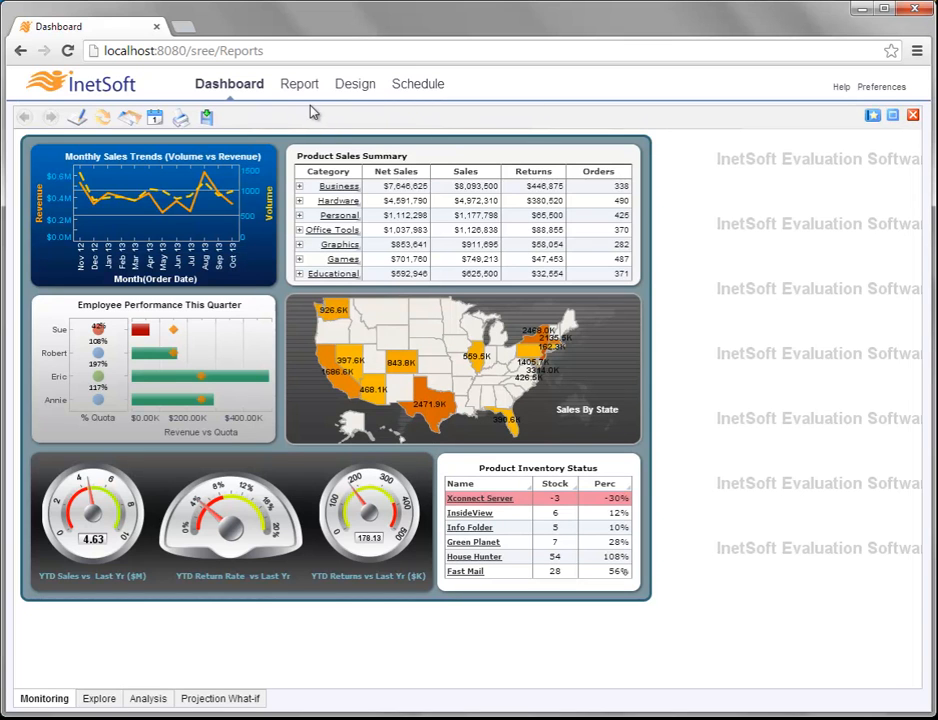
pyautogui.moveTo(424, 401)
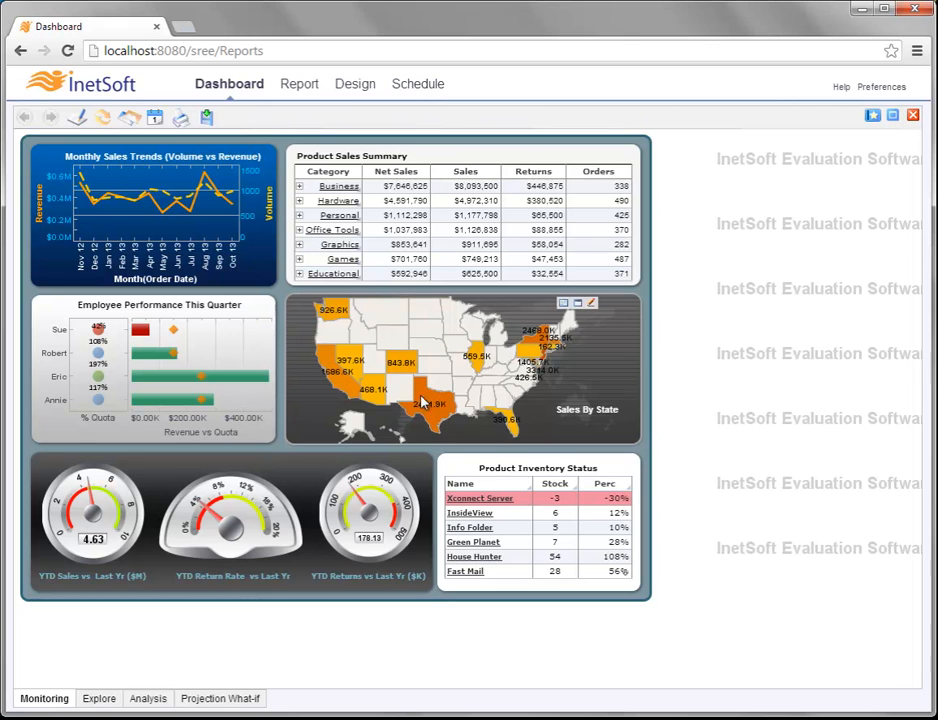
pyautogui.click(302, 88)
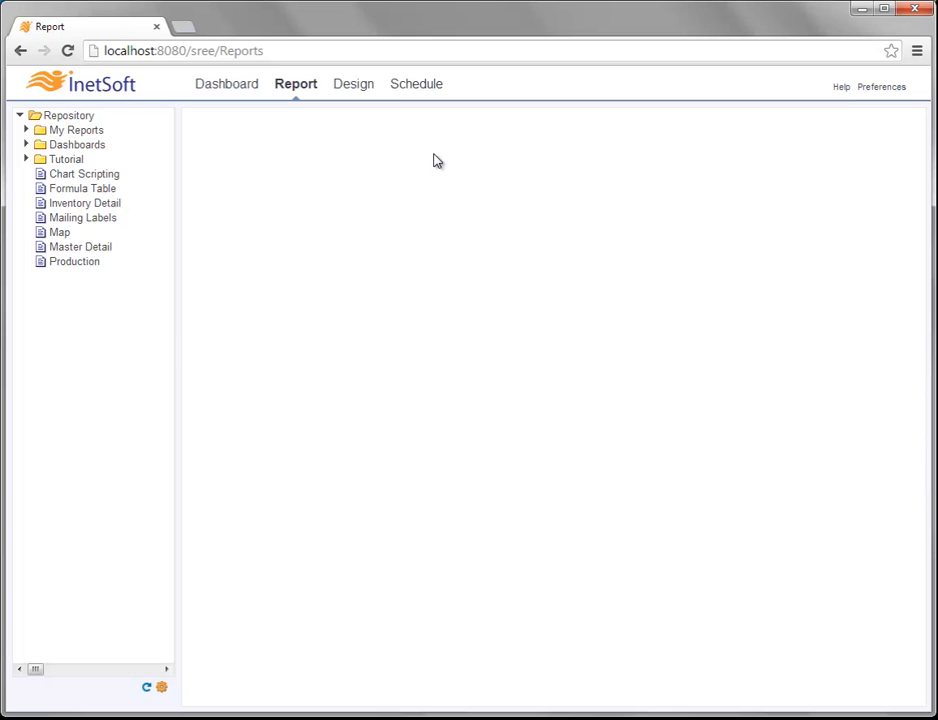
pyautogui.click(355, 85)
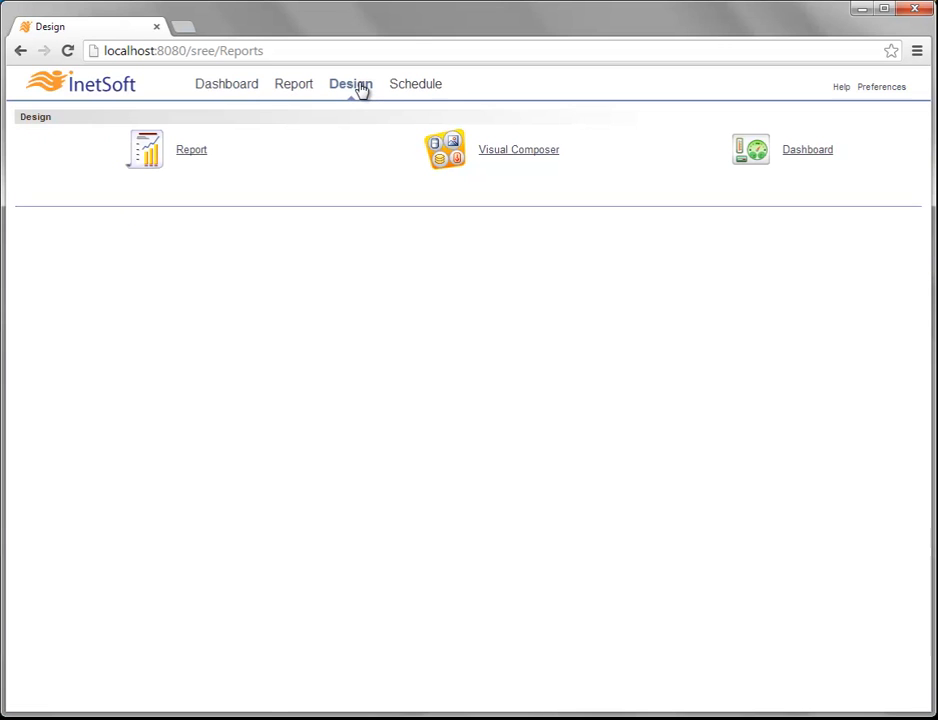
pyautogui.click(510, 155)
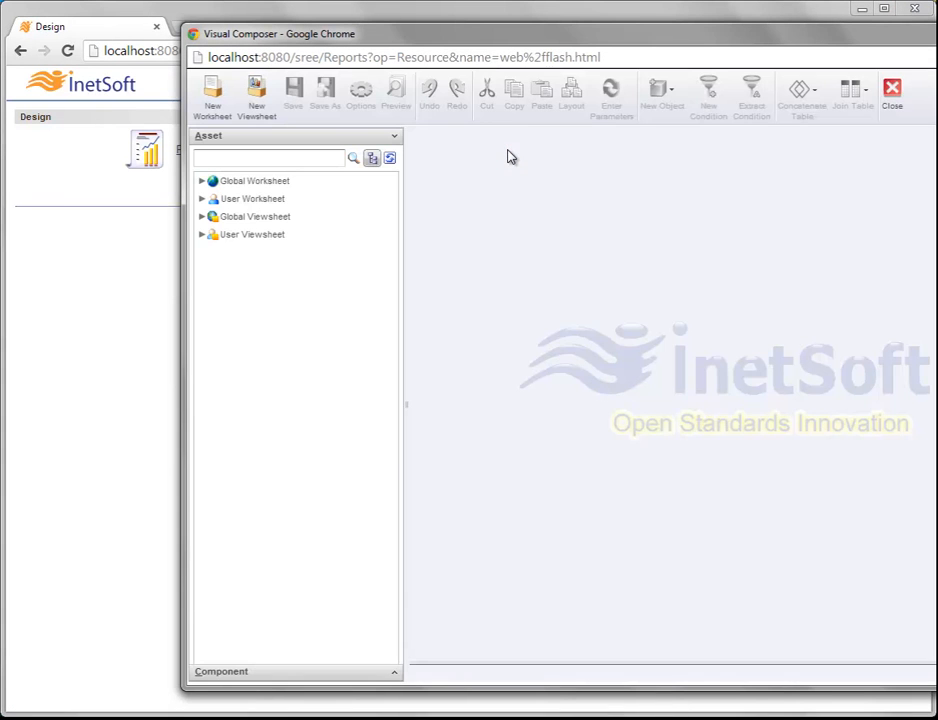
pyautogui.moveTo(555, 44); pyautogui.dragTo(386, 40)
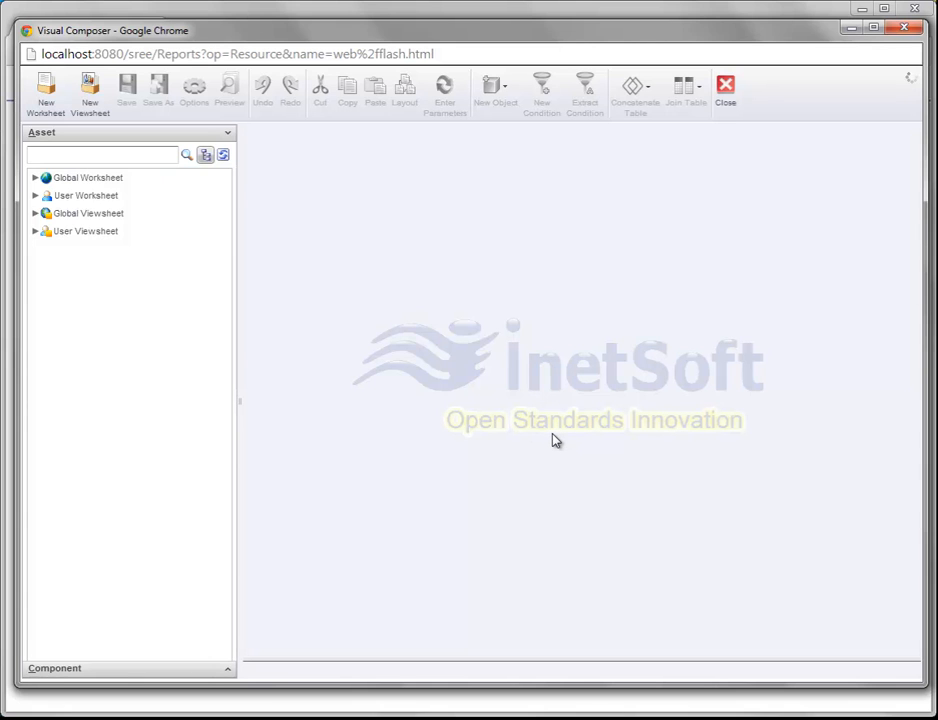
pyautogui.click(46, 95)
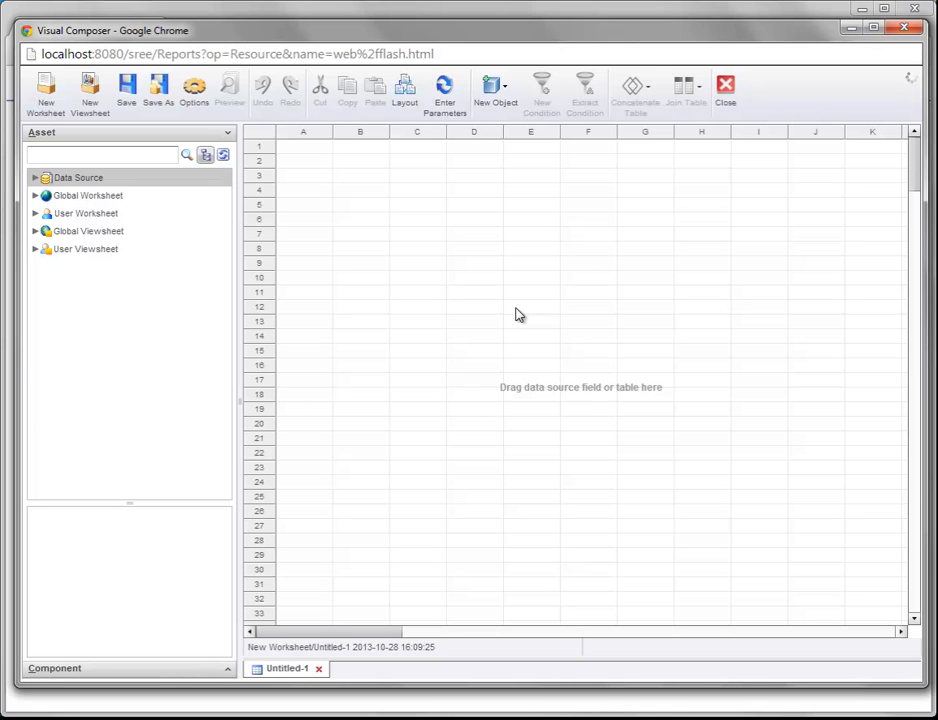
pyautogui.click(318, 668)
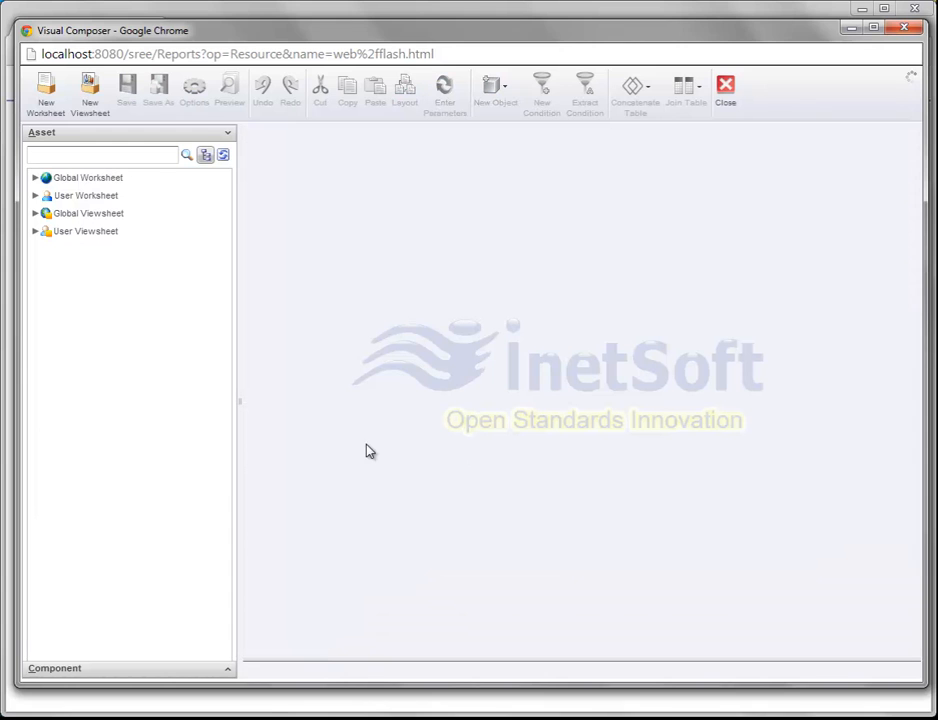
pyautogui.click(99, 109)
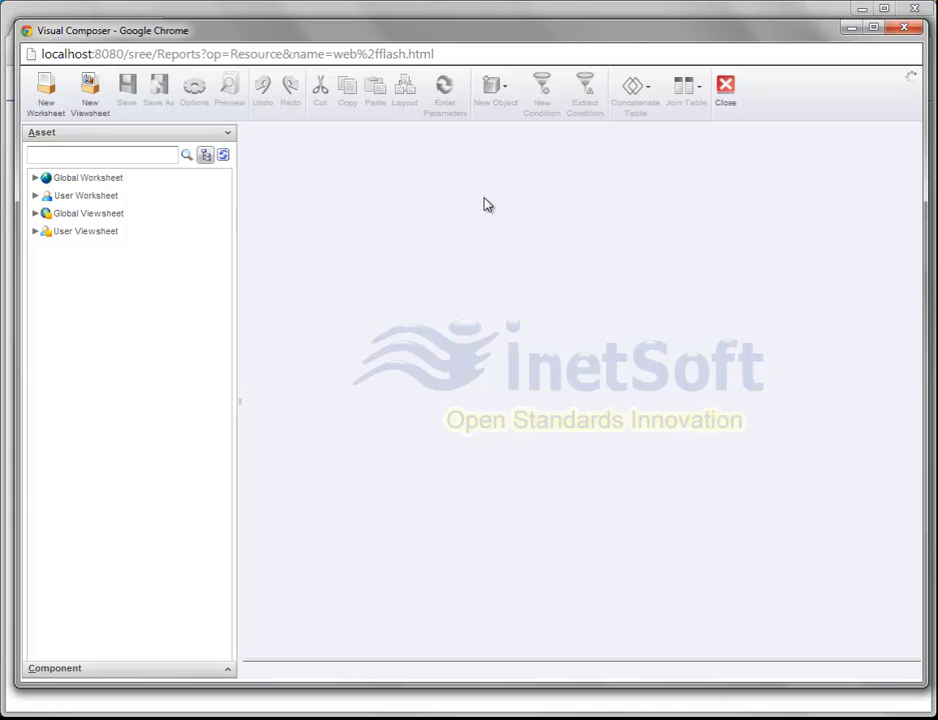
# Create a new viewsheet that uses the global Order Data Worksheet as its data source.
pyautogui.click(101, 104)
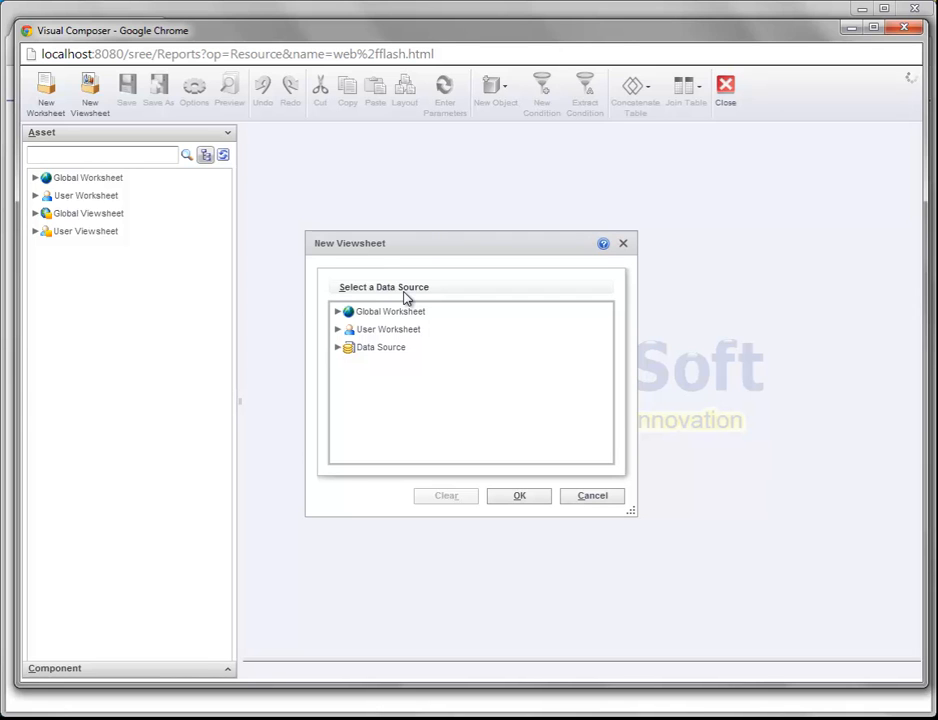
pyautogui.click(337, 313)
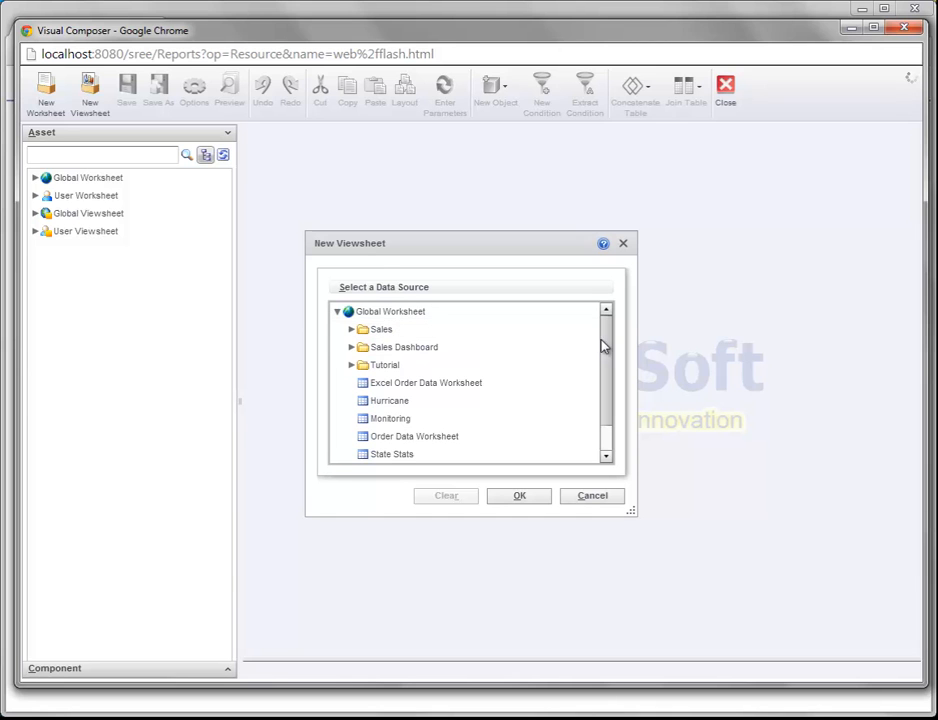
pyautogui.moveTo(605, 349); pyautogui.dragTo(605, 375)
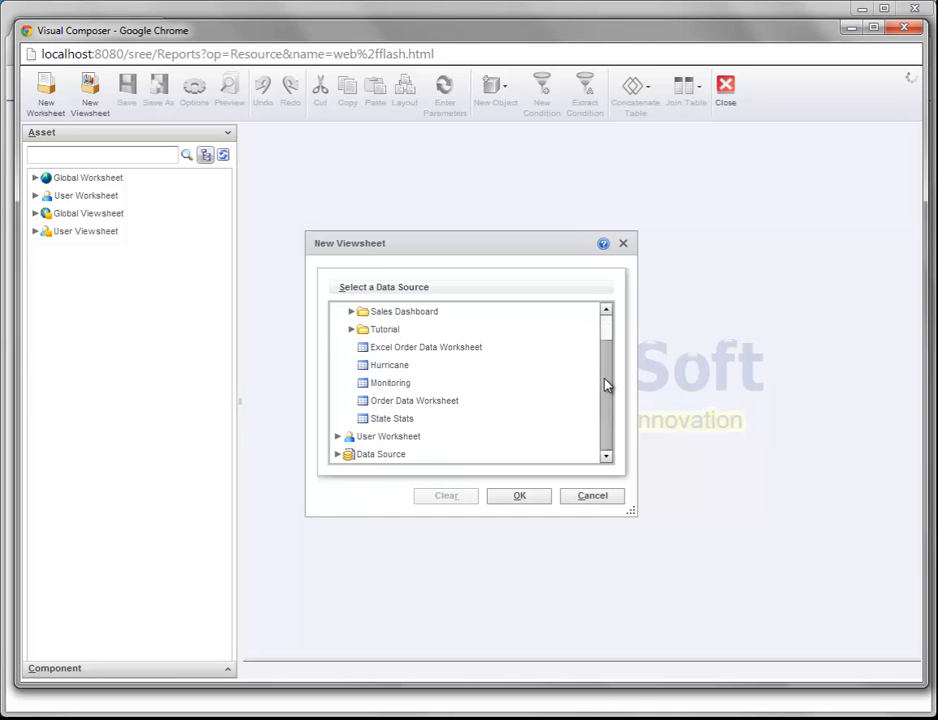
pyautogui.click(468, 404)
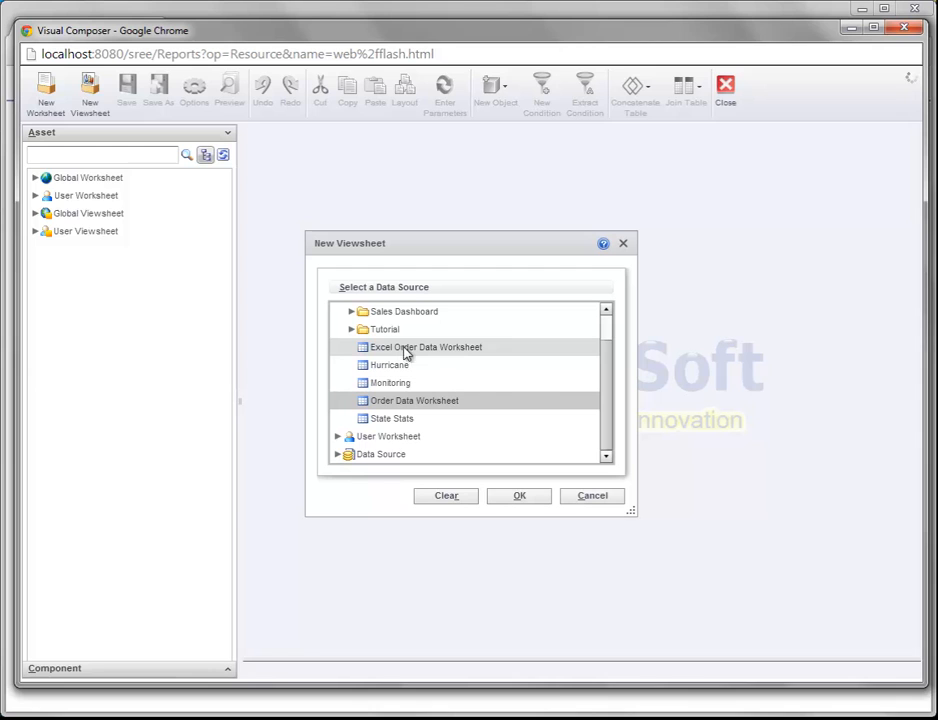
pyautogui.click(479, 350)
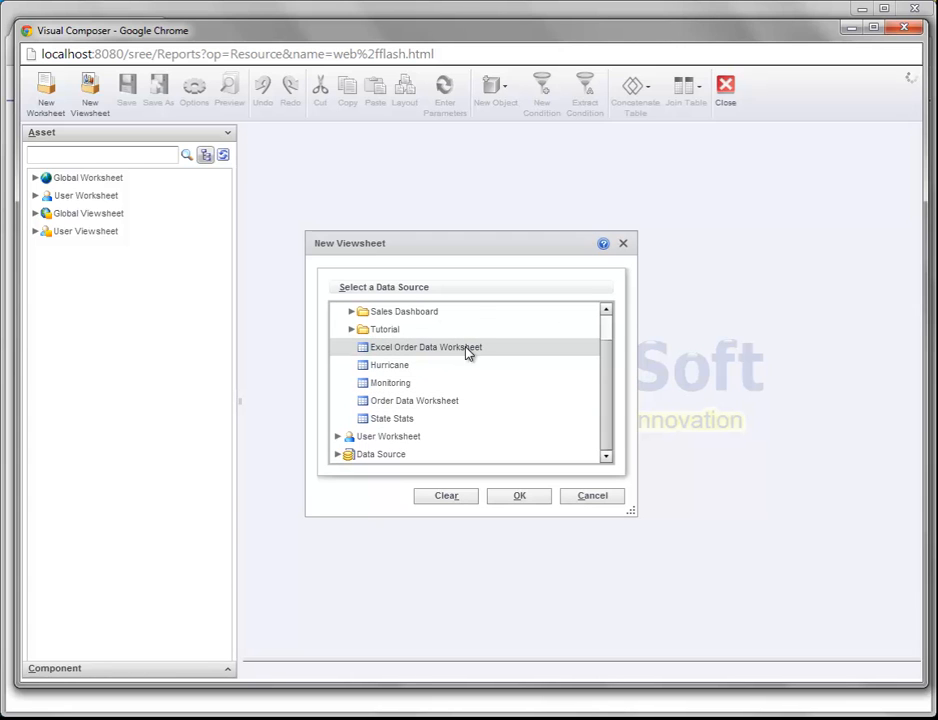
pyautogui.click(440, 403)
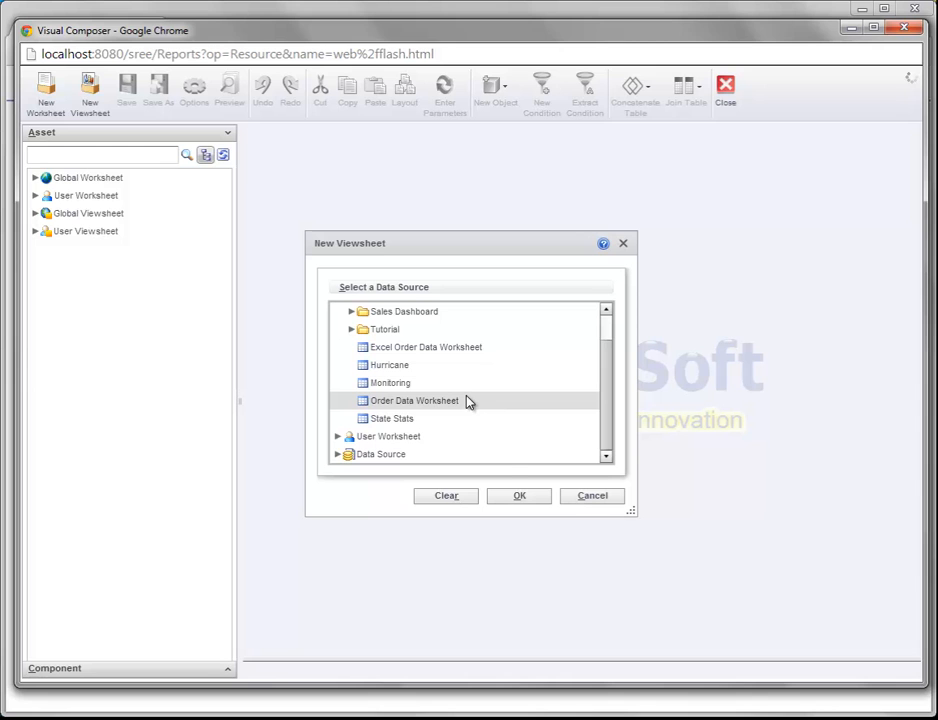
pyautogui.click(519, 497)
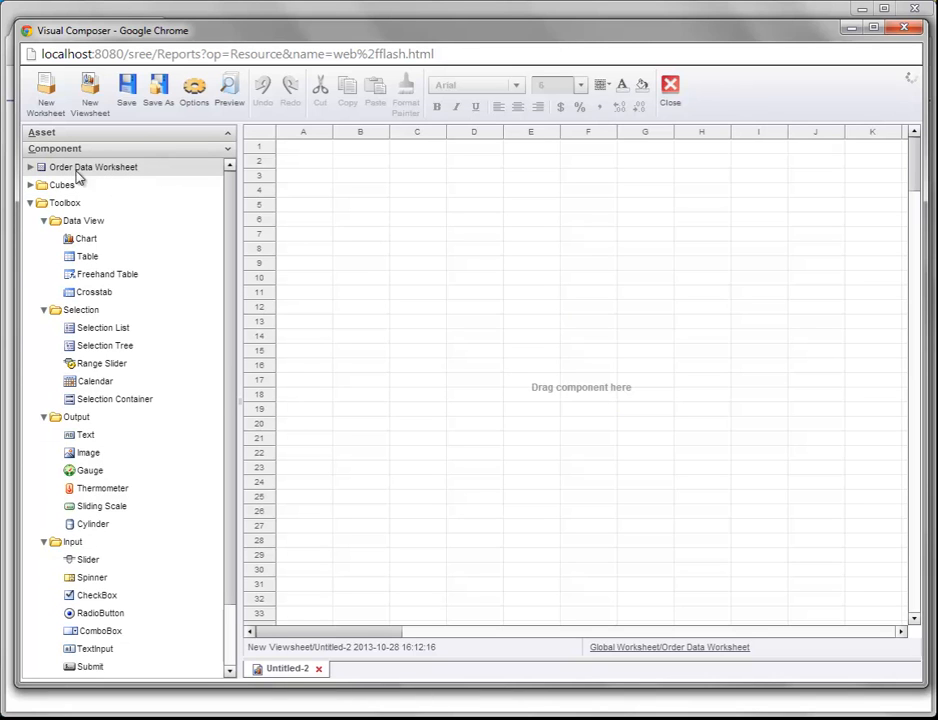
# Expand the Order Data Worksheet down to the Order Data fields and narrow the component pane to widen the grid.
pyautogui.click(33, 168)
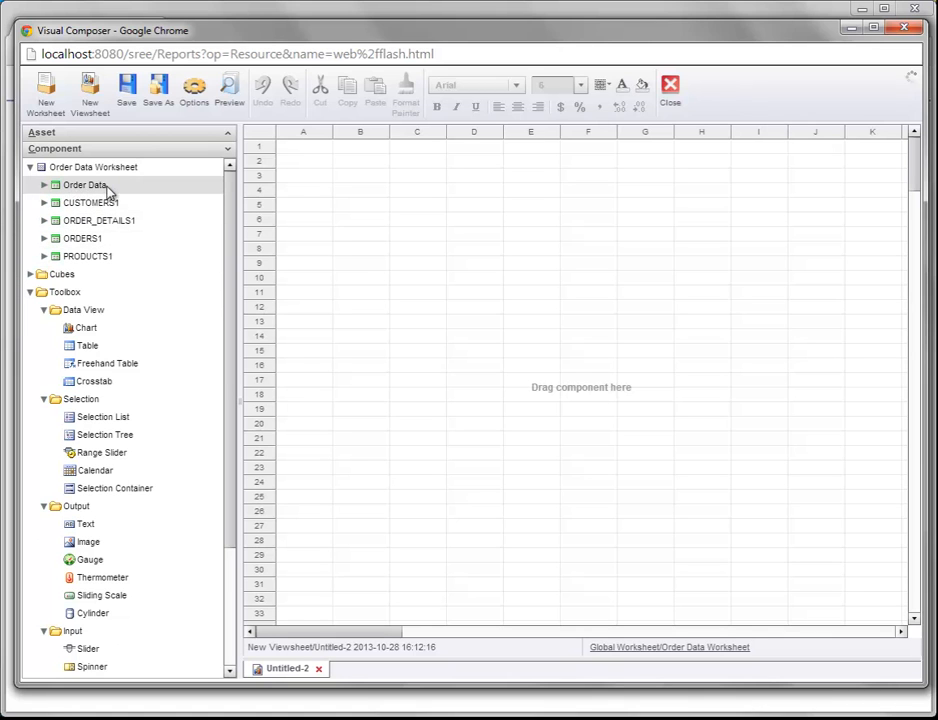
pyautogui.click(44, 186)
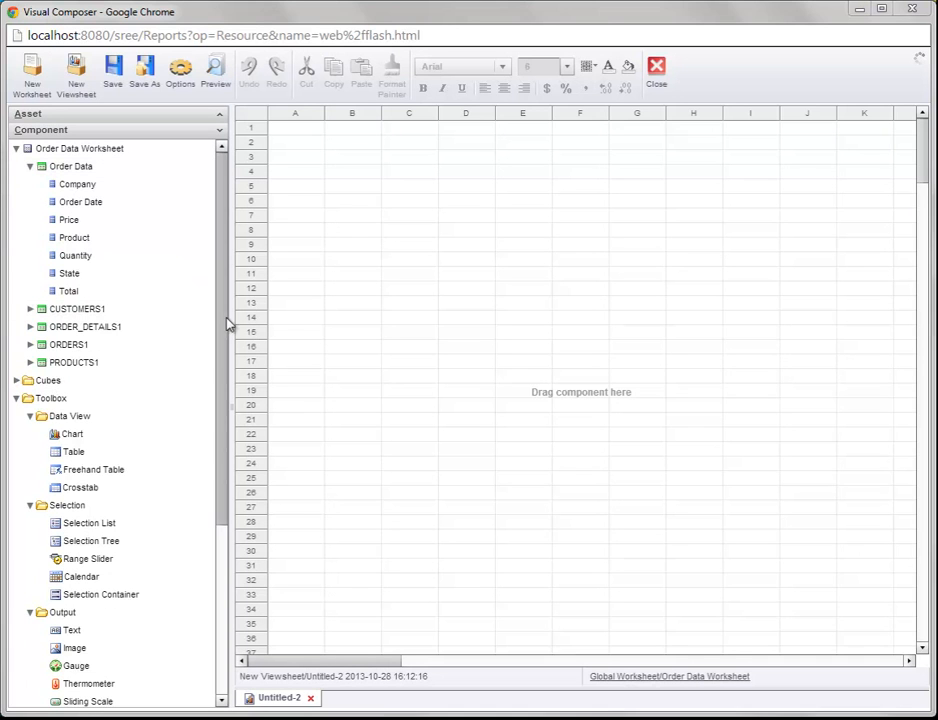
pyautogui.moveTo(231, 317); pyautogui.dragTo(200, 313)
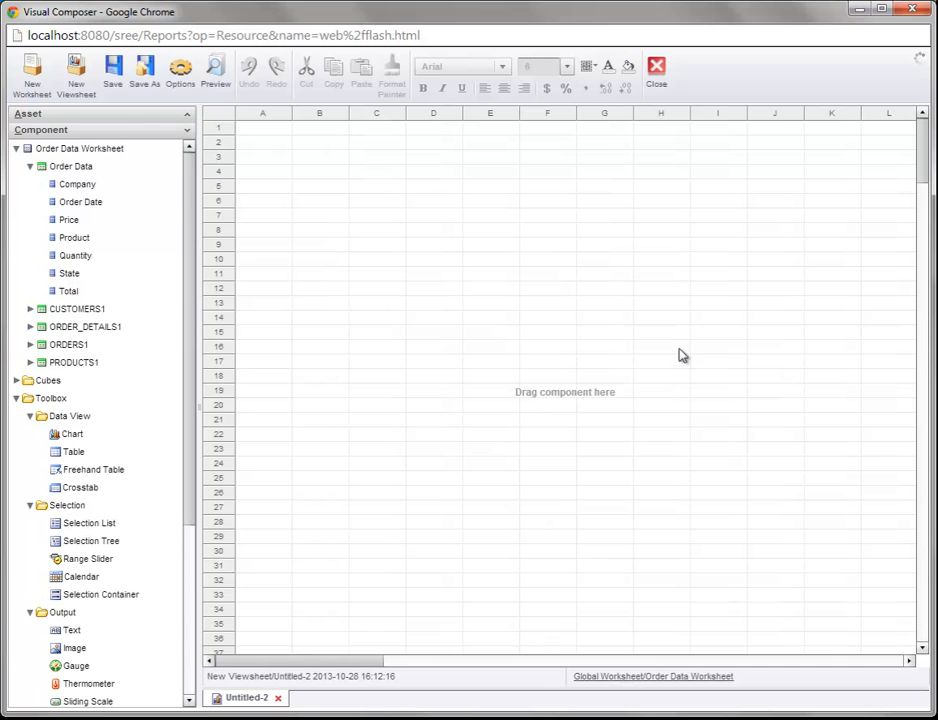
pyautogui.moveTo(200, 400); pyautogui.dragTo(195, 398)
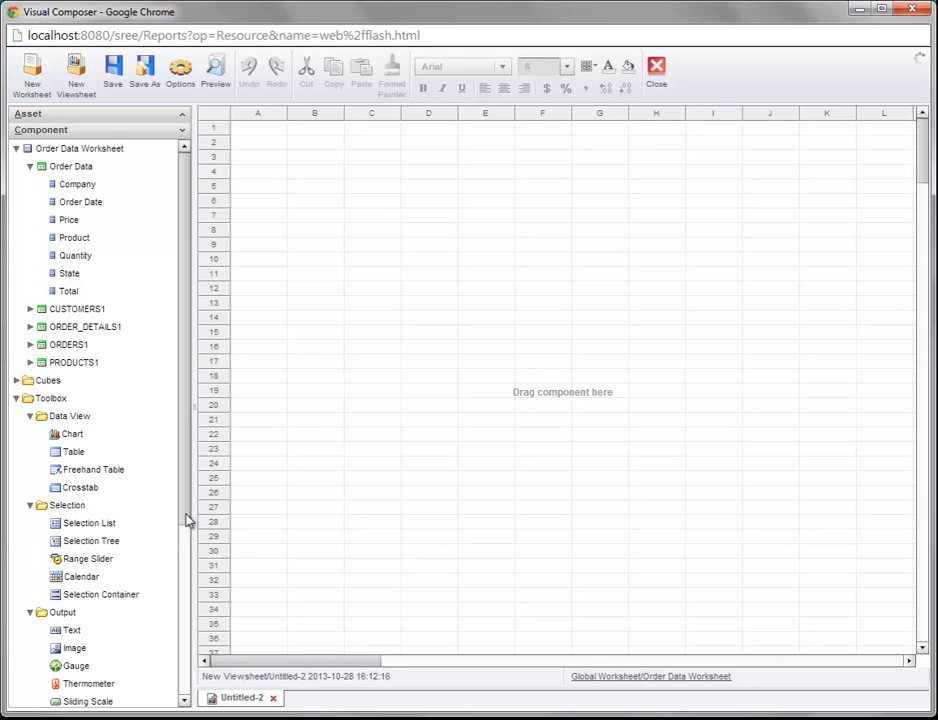
# Place an empty Table component at cell C17 and add the Company and Product fields from Order Data as columns.
pyautogui.scroll(-2, 187, 480)
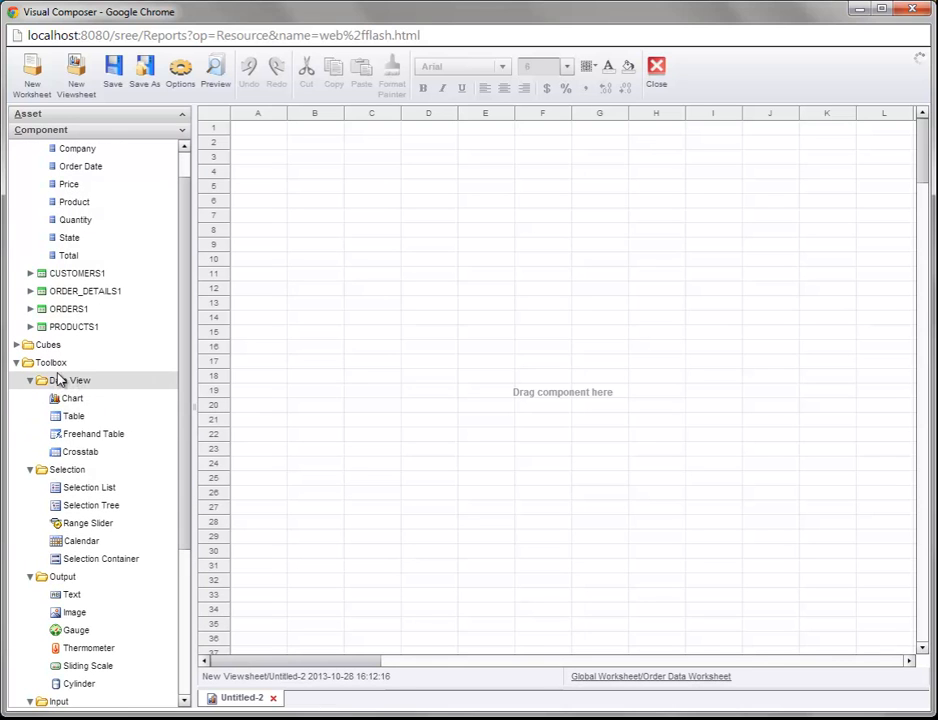
pyautogui.moveTo(86, 420); pyautogui.dragTo(368, 360)
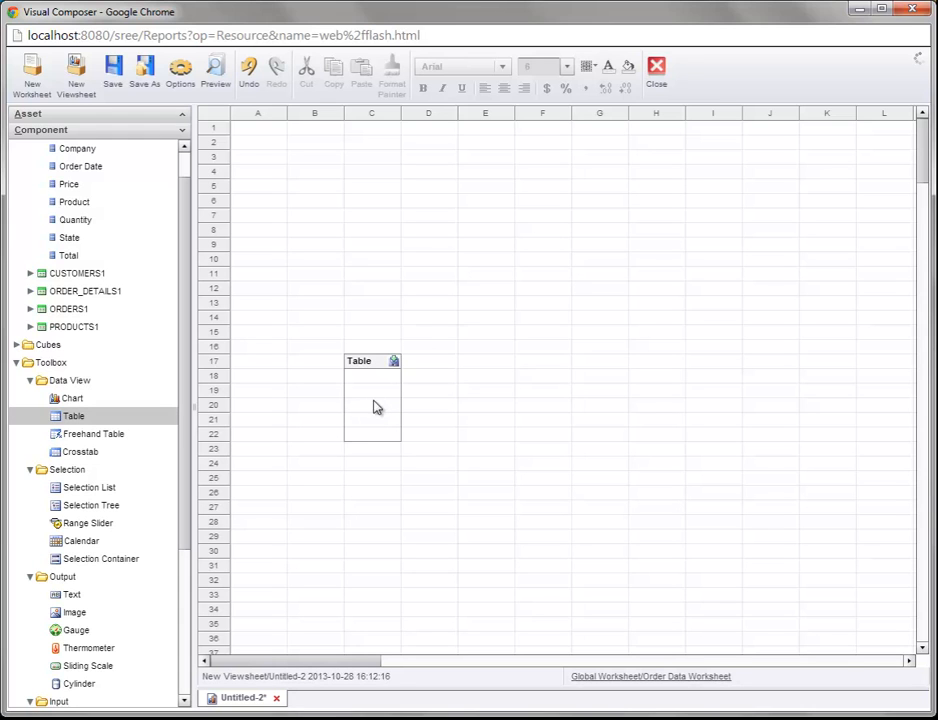
pyautogui.moveTo(184, 291); pyautogui.dragTo(188, 216)
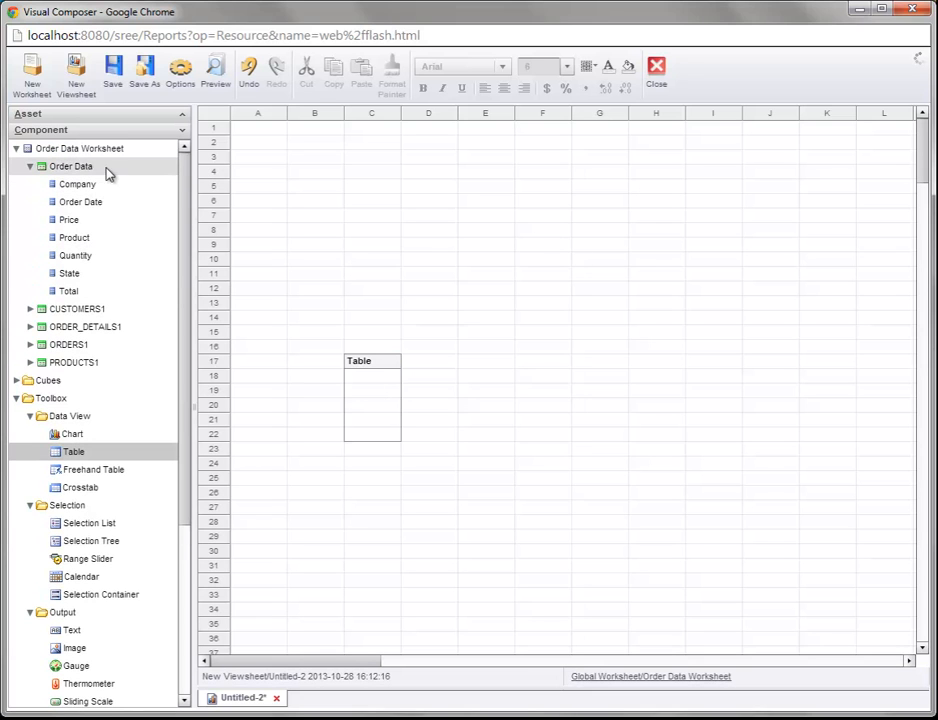
pyautogui.moveTo(118, 187); pyautogui.dragTo(369, 411)
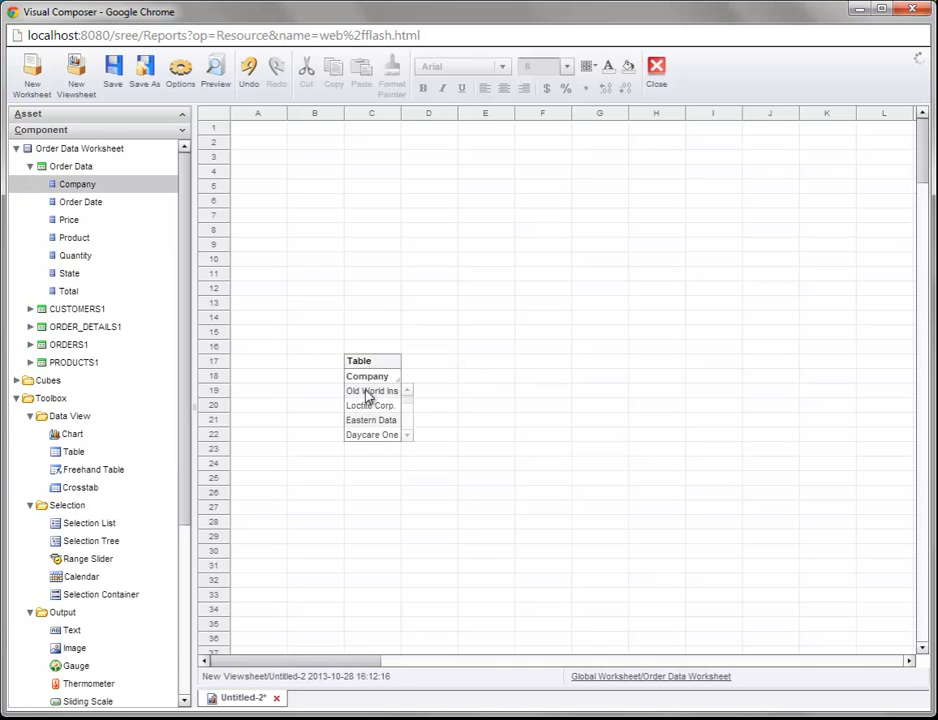
pyautogui.moveTo(86, 240); pyautogui.dragTo(398, 401)
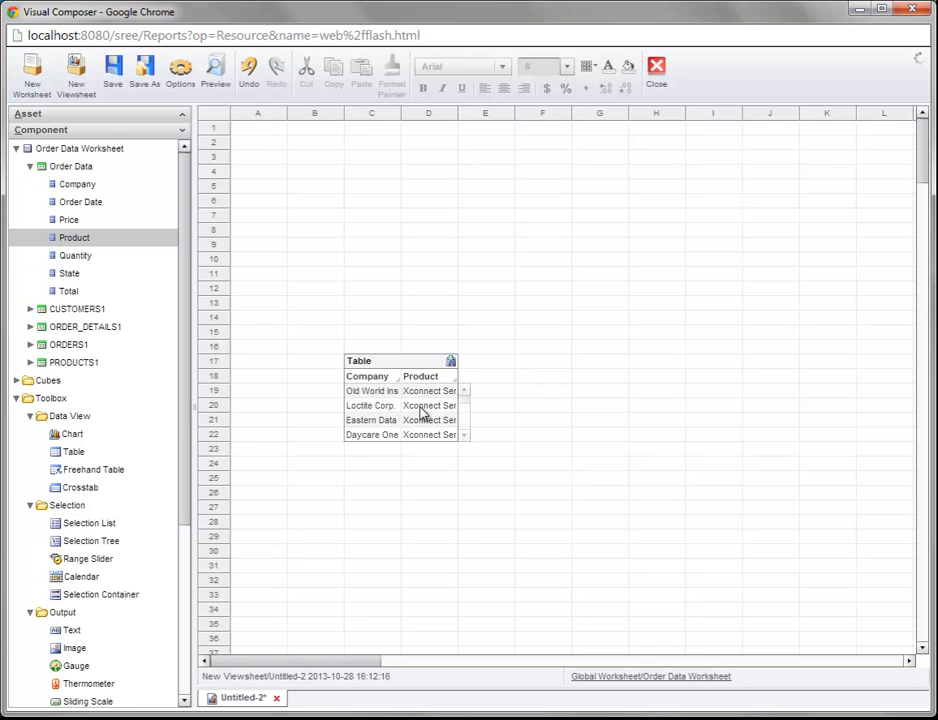
# Select the table with the Company and Product columns and remove it from the viewsheet.
pyautogui.click(318, 320)
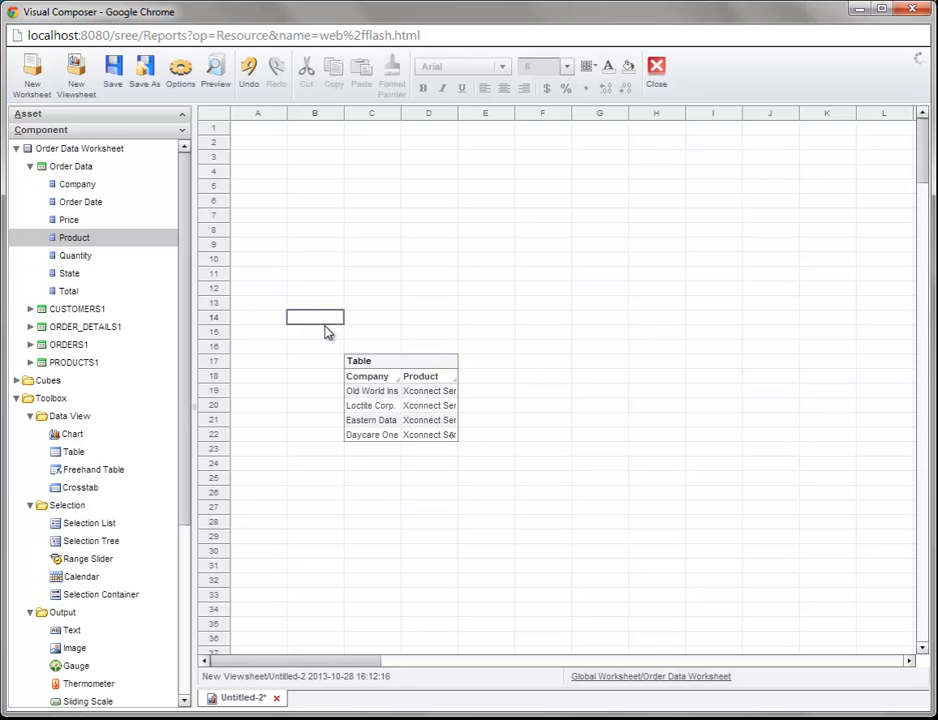
pyautogui.click(470, 479)
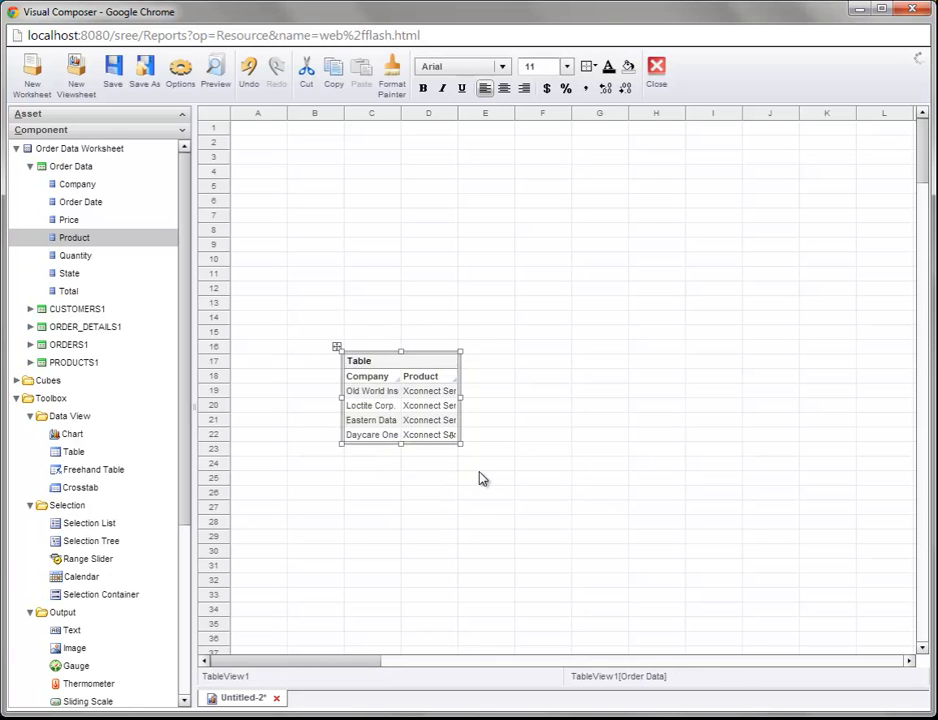
pyautogui.click(412, 318)
pyautogui.click(400, 364)
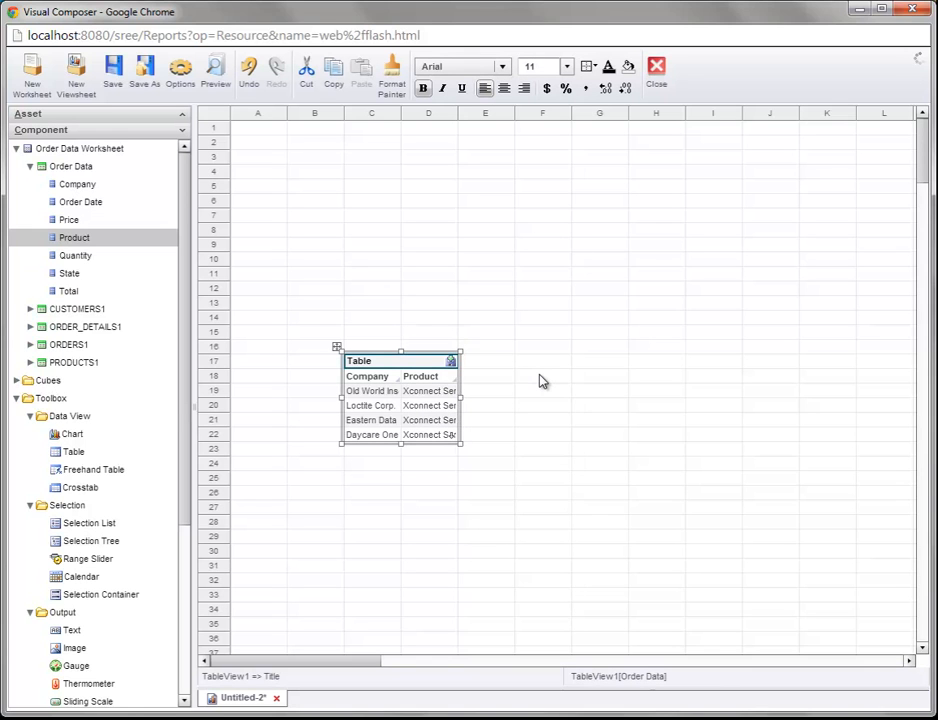
pyautogui.rightClick(418, 363)
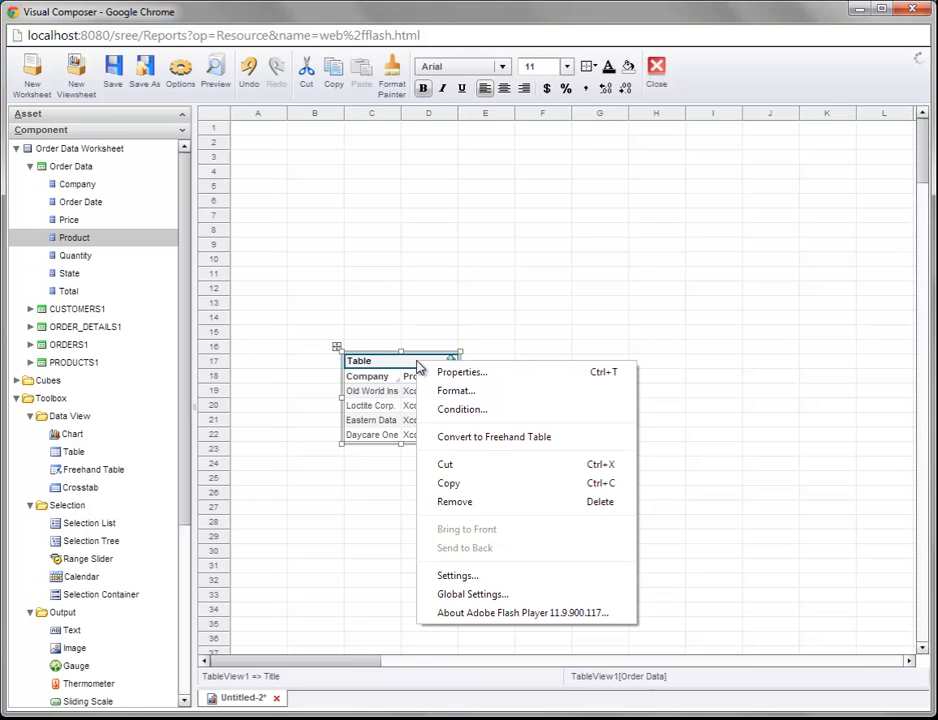
pyautogui.click(492, 502)
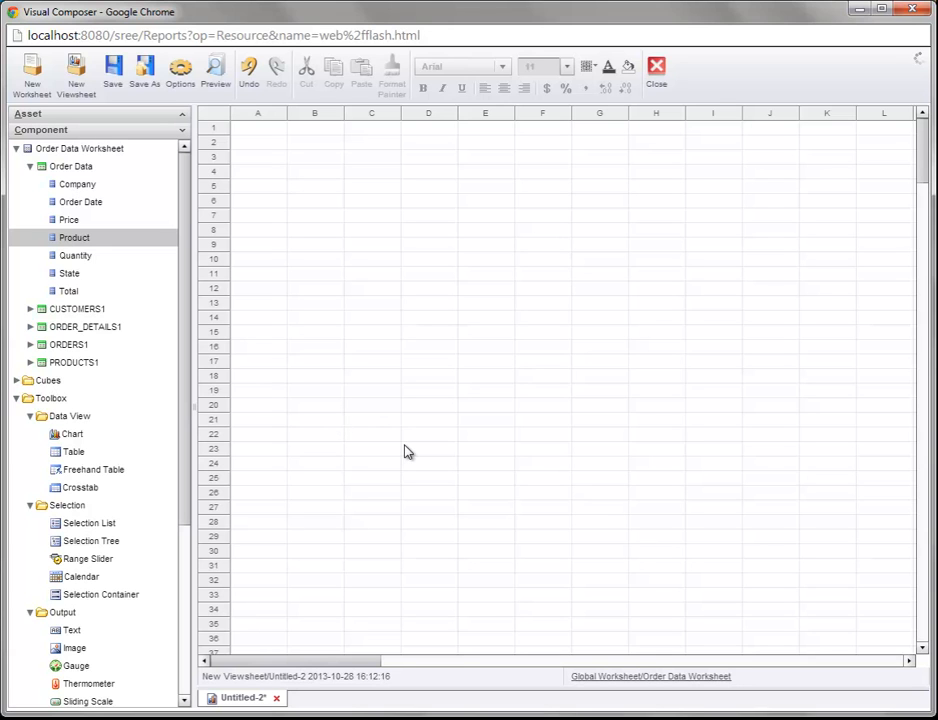
# Add the entire Order Data table to the grid at cell B26 and extend its height down to row 34.
pyautogui.click(108, 168)
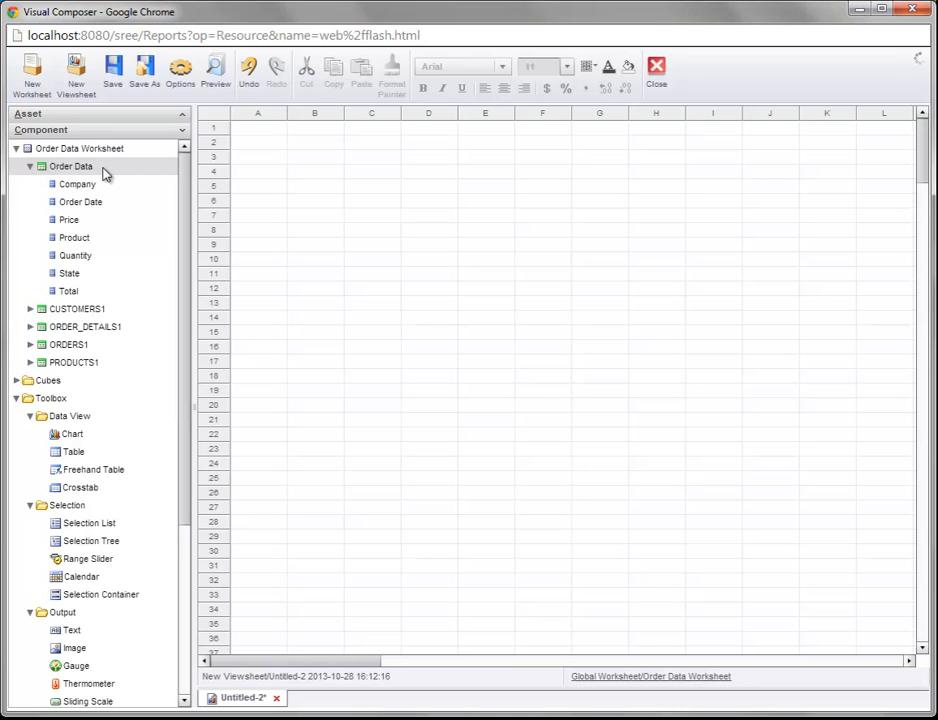
pyautogui.moveTo(106, 173); pyautogui.dragTo(332, 496)
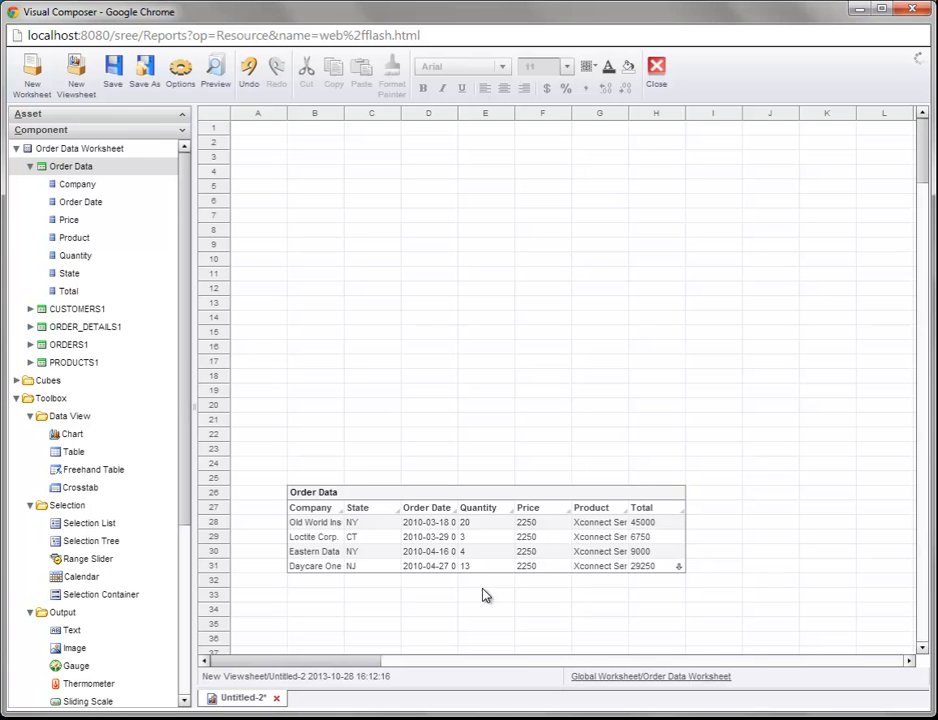
pyautogui.click(462, 496)
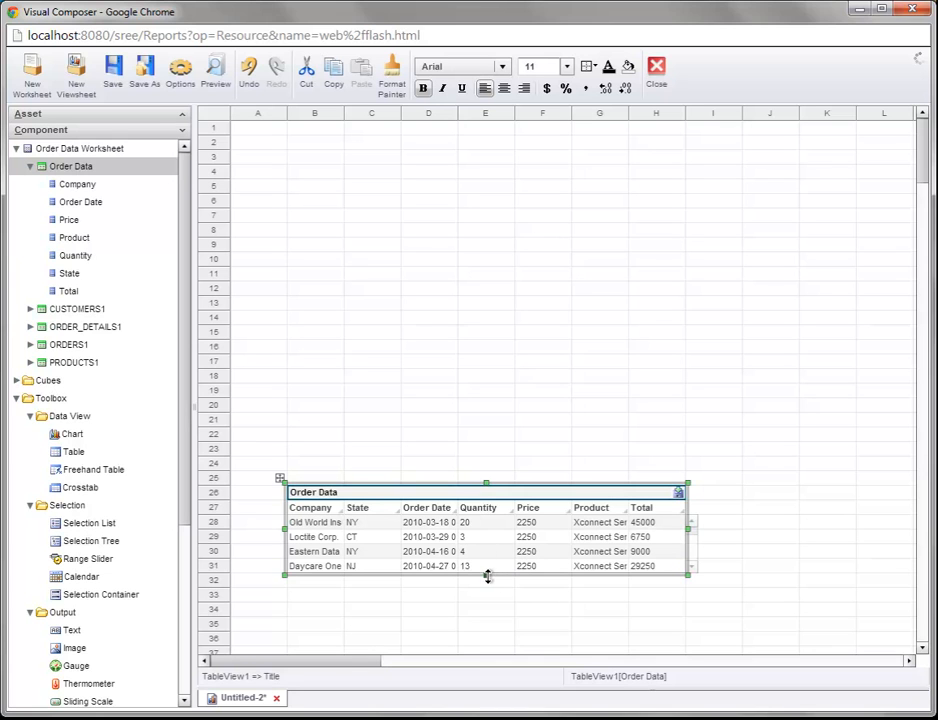
pyautogui.moveTo(488, 577); pyautogui.dragTo(489, 622)
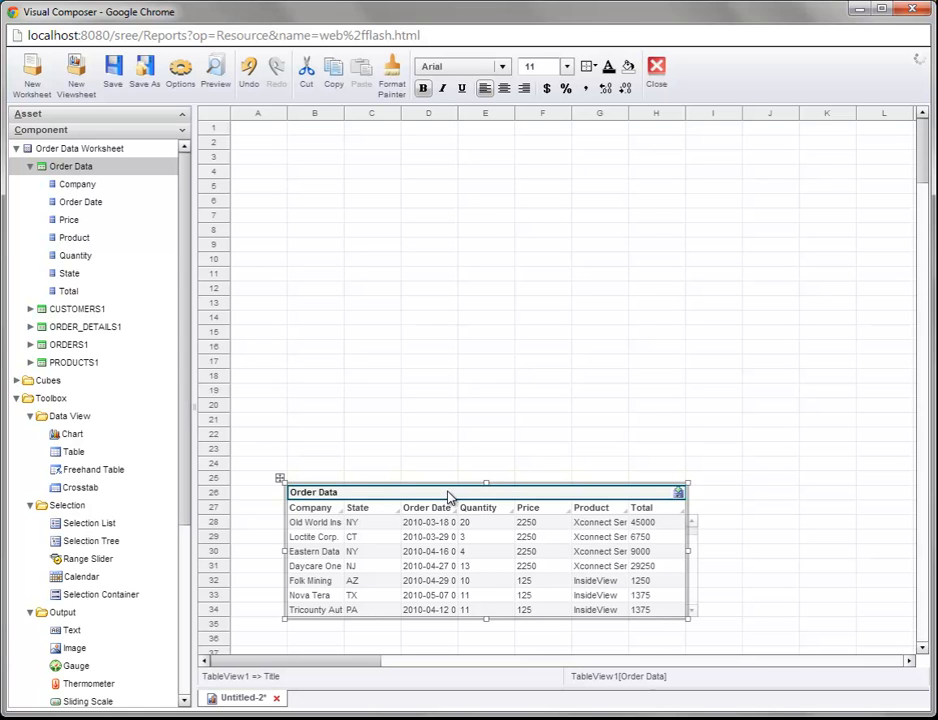
# Apply the Dark Header Clean Bands style from the Blue table styles to the Order Data table.
pyautogui.rightClick(449, 496)
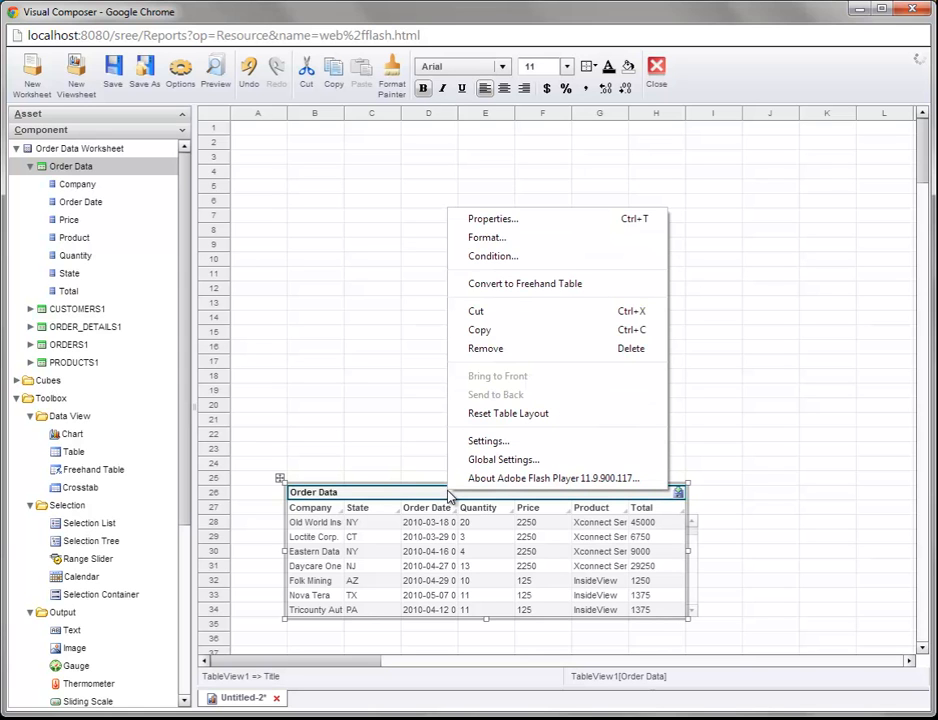
pyautogui.click(560, 221)
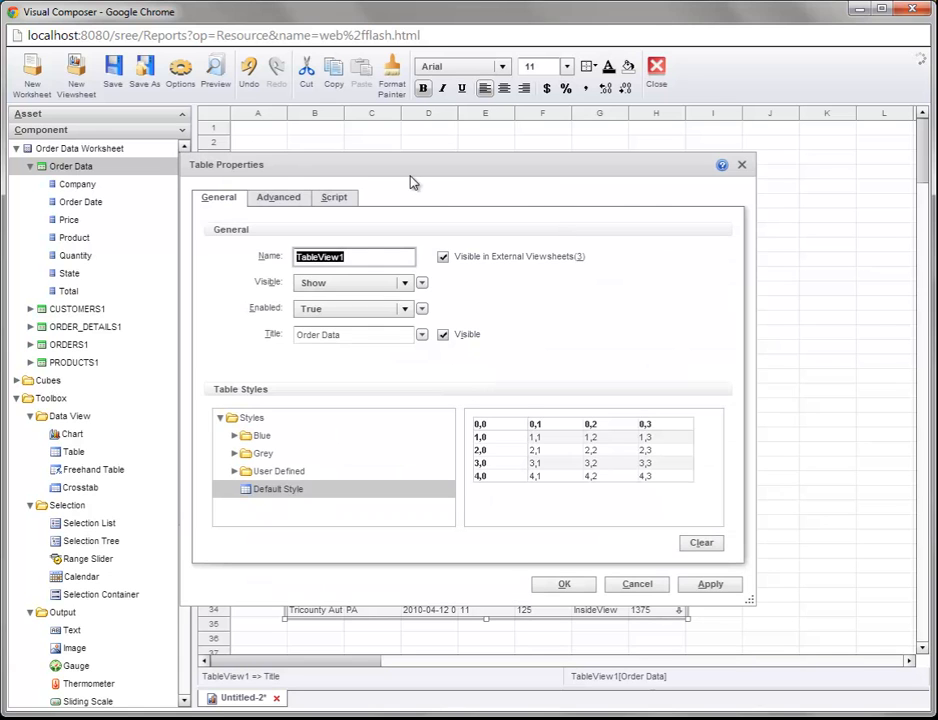
pyautogui.moveTo(417, 170); pyautogui.dragTo(479, 172)
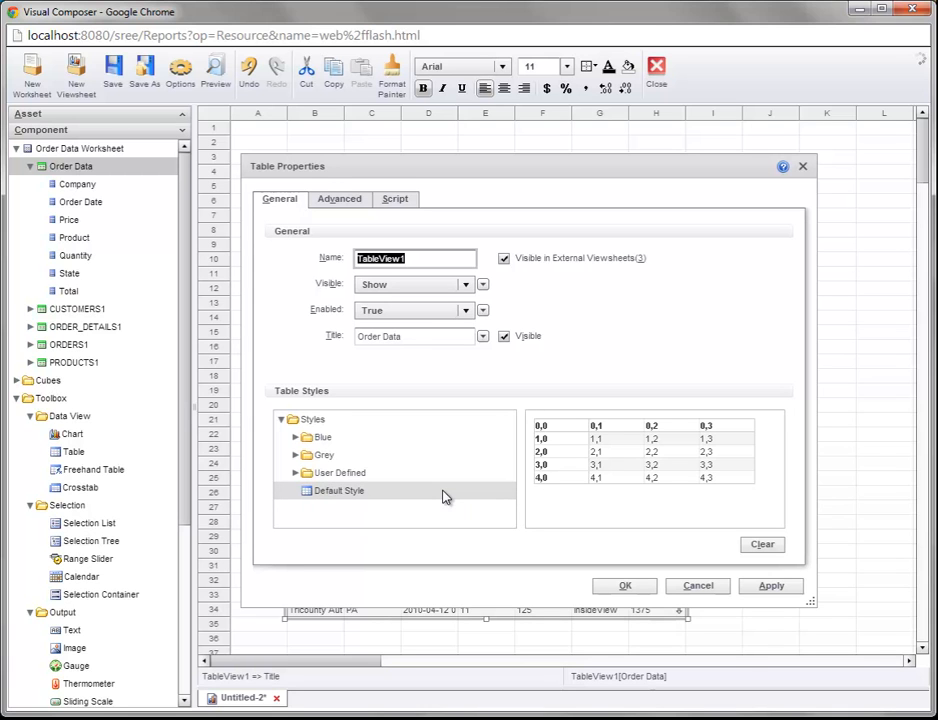
pyautogui.click(297, 439)
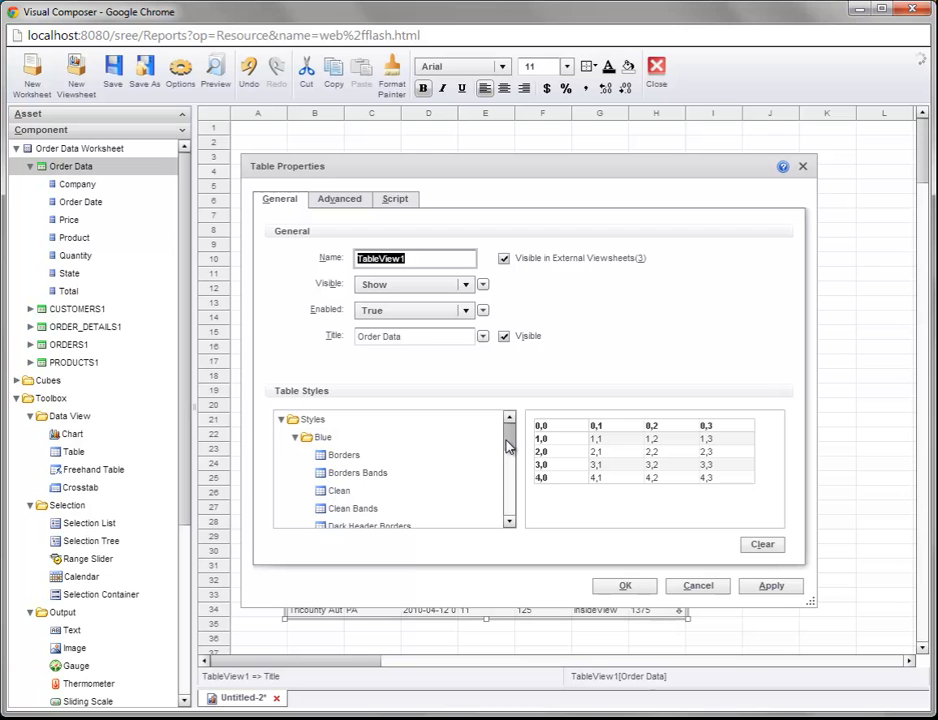
pyautogui.moveTo(507, 447); pyautogui.dragTo(509, 471)
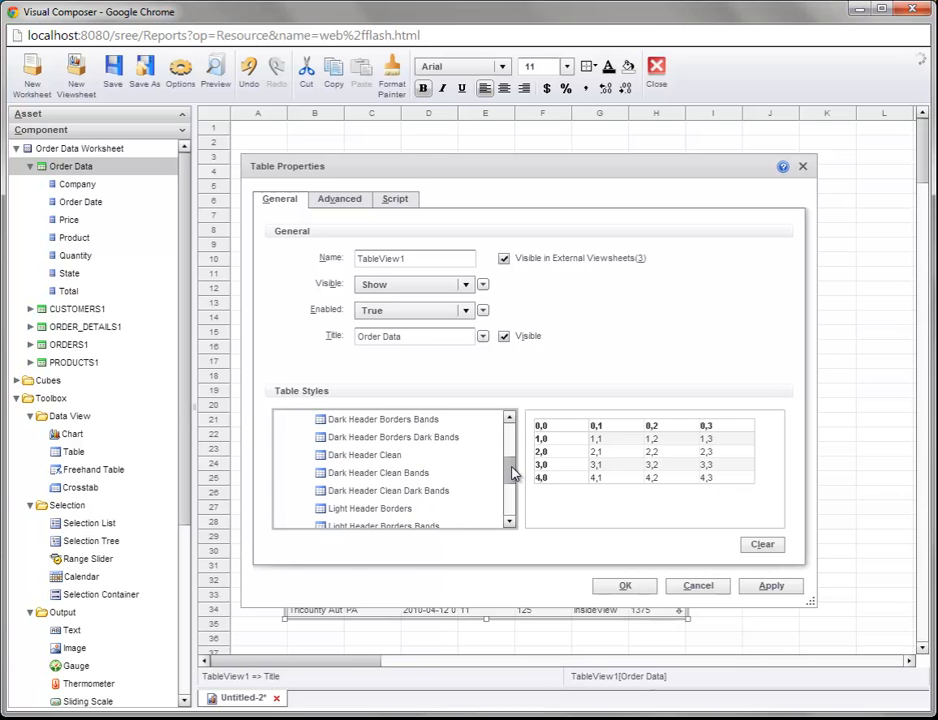
pyautogui.click(397, 474)
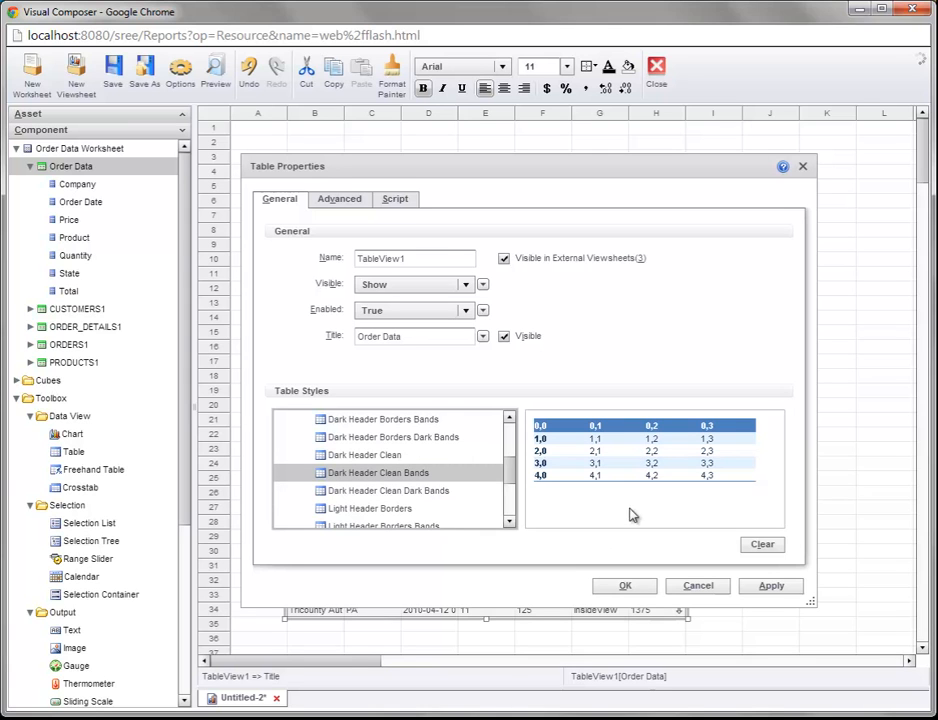
pyautogui.click(640, 592)
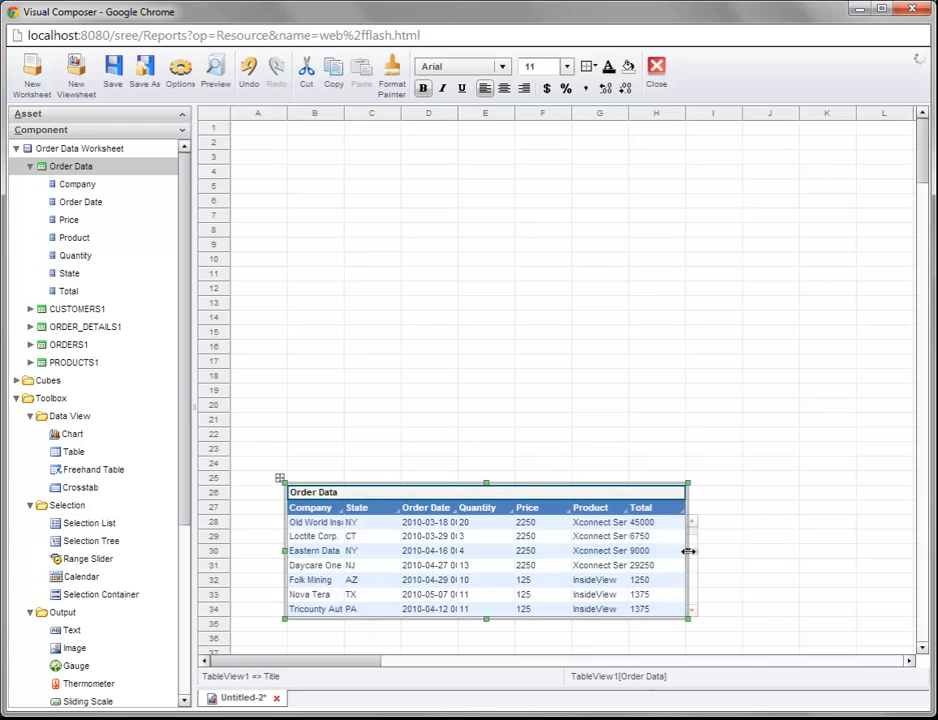
# Widen the Order Data table through grid column I, and try narrowing that grid column before restoring its width.
pyautogui.moveTo(688, 551); pyautogui.dragTo(743, 551)
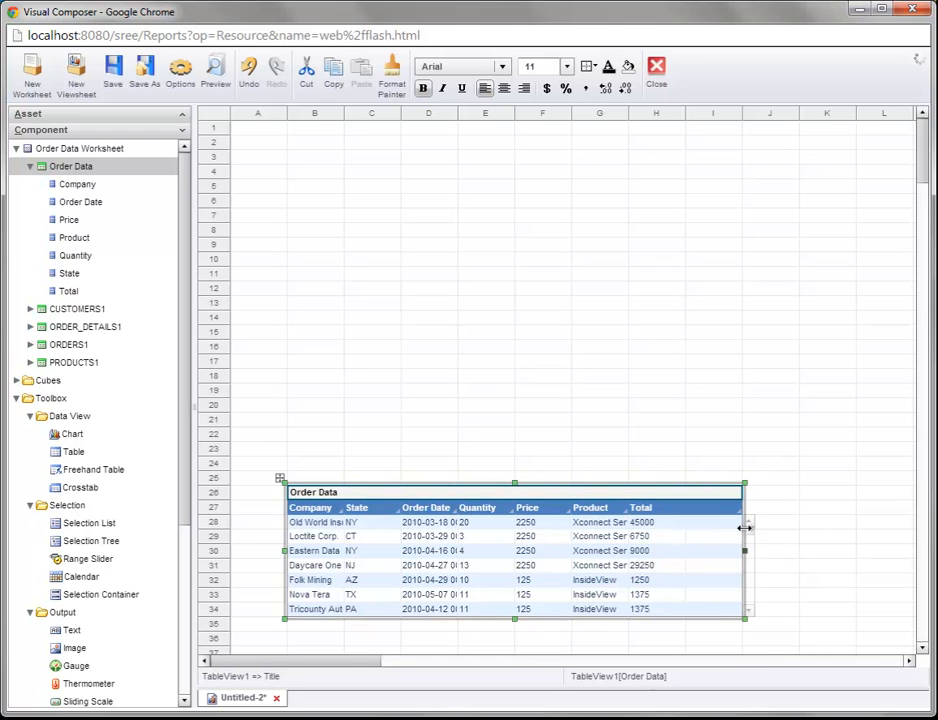
pyautogui.moveTo(745, 552)
pyautogui.mouseDown()
pyautogui.moveTo(672, 549)
pyautogui.moveTo(746, 555)
pyautogui.mouseUp()
pyautogui.moveTo(741, 112); pyautogui.dragTo(729, 112)
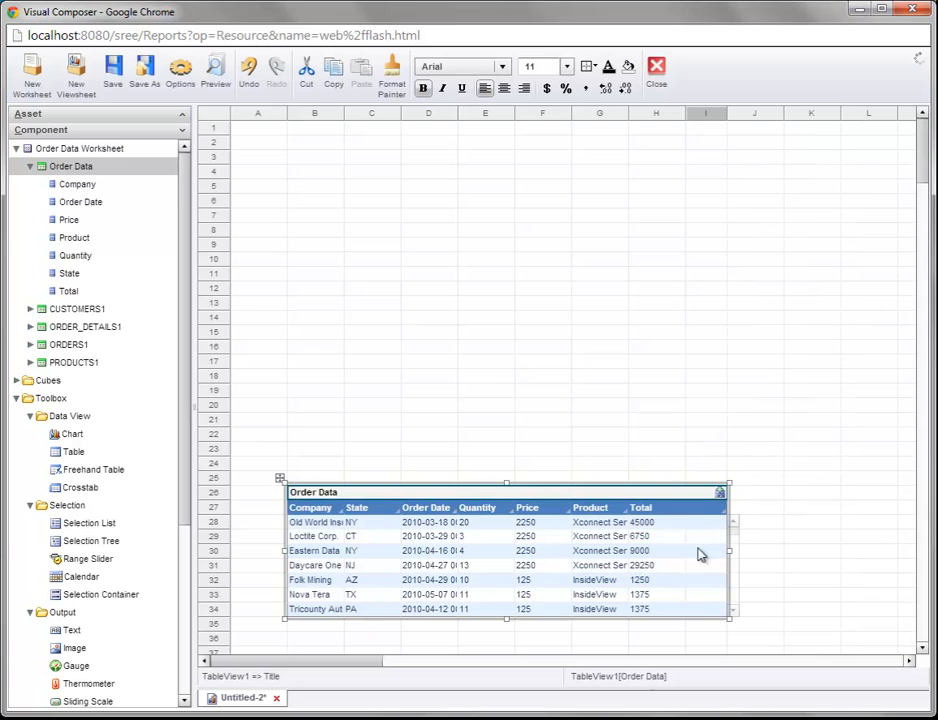
pyautogui.moveTo(729, 112); pyautogui.dragTo(742, 113)
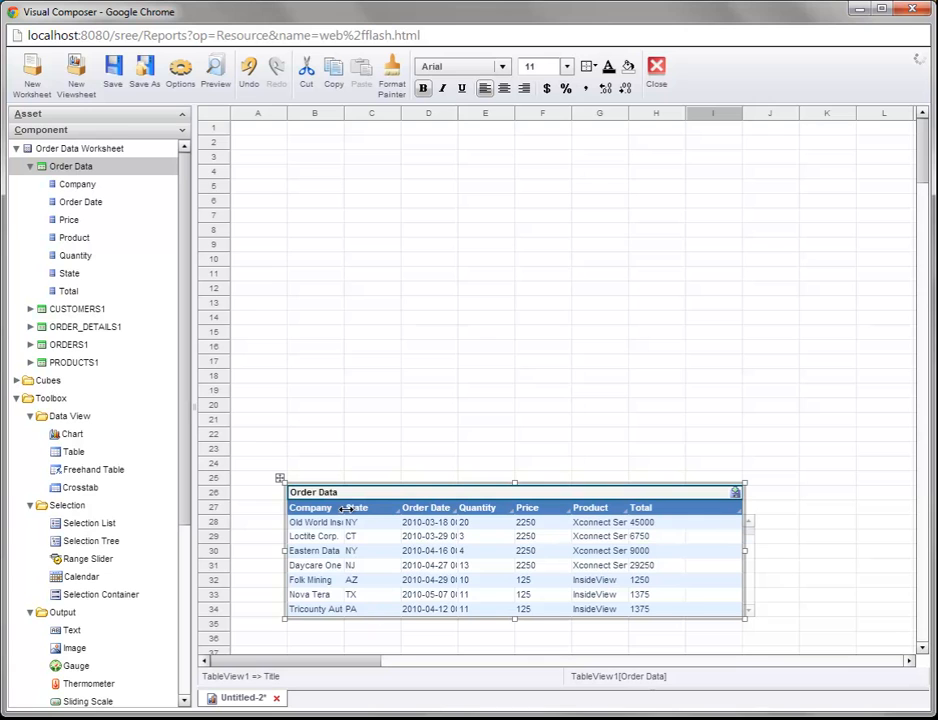
# Widen the Company, Order Date and Product columns so their values fit, and narrow State and Product enough to keep Total within the table.
pyautogui.moveTo(344, 508); pyautogui.dragTo(362, 508)
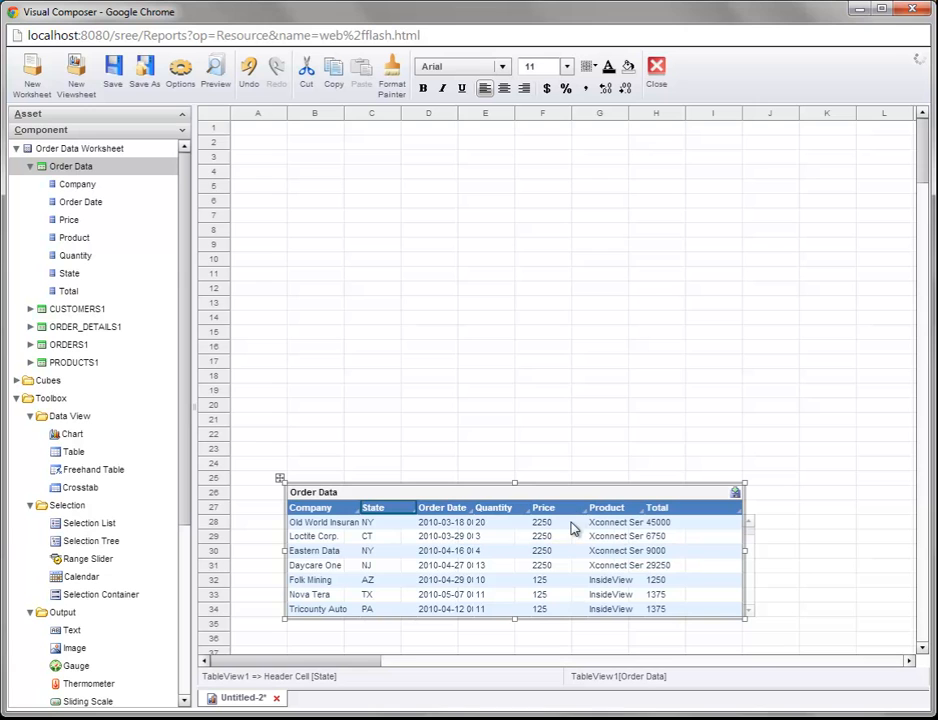
pyautogui.moveTo(589, 507); pyautogui.dragTo(690, 508)
pyautogui.moveTo(697, 510); pyautogui.dragTo(700, 508)
pyautogui.moveTo(575, 509); pyautogui.dragTo(600, 510)
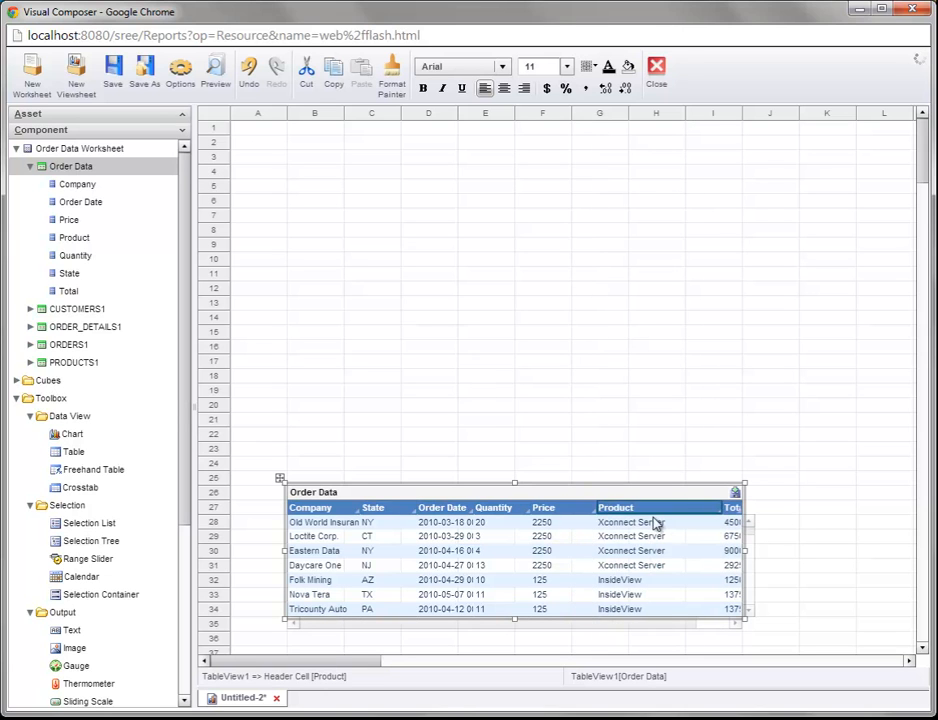
pyautogui.moveTo(721, 508); pyautogui.dragTo(705, 508)
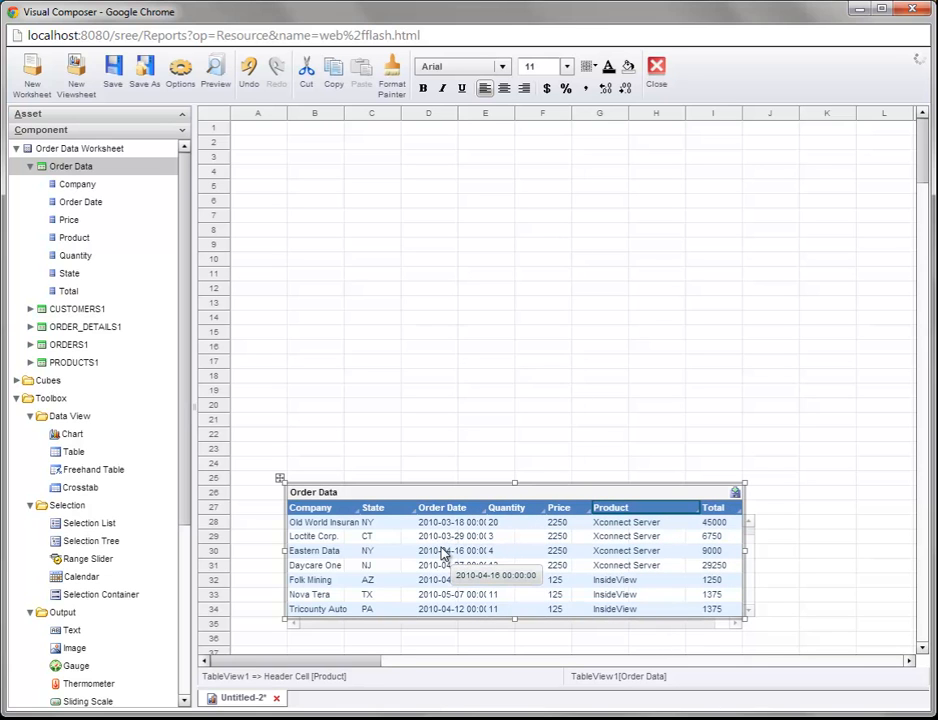
pyautogui.moveTo(354, 508)
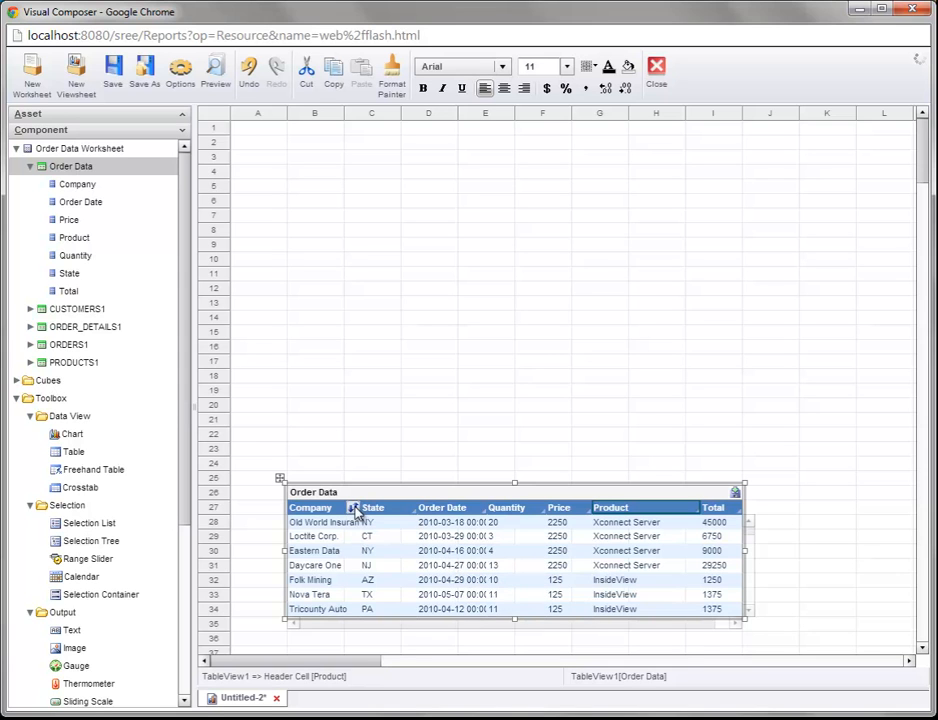
pyautogui.moveTo(360, 508); pyautogui.dragTo(419, 508)
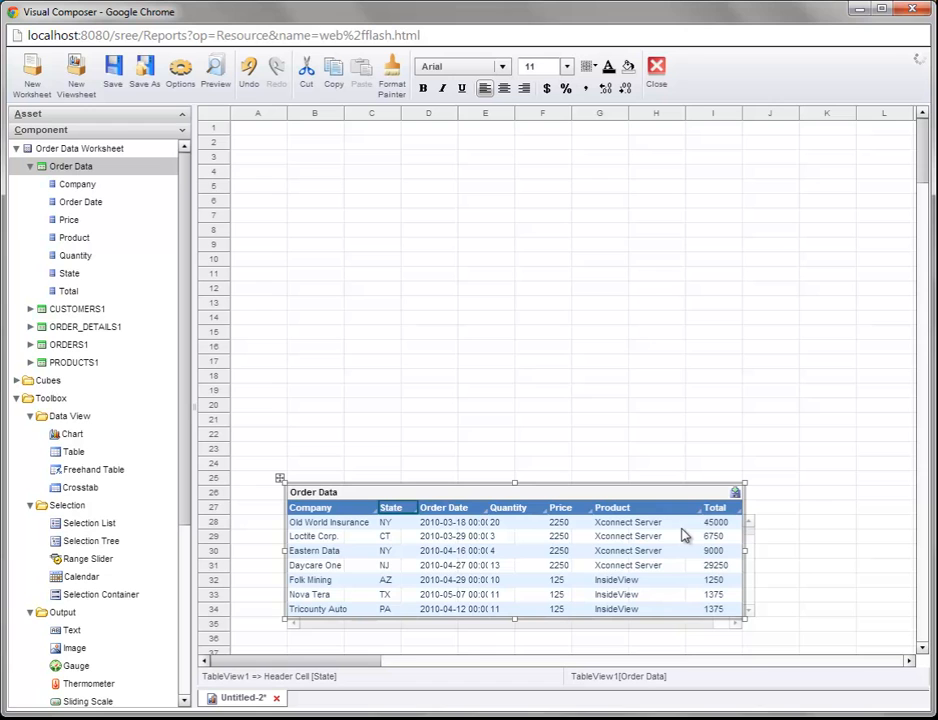
# Center the text of all column headers from Company through Total in the Order Data table.
pyautogui.click(313, 510)
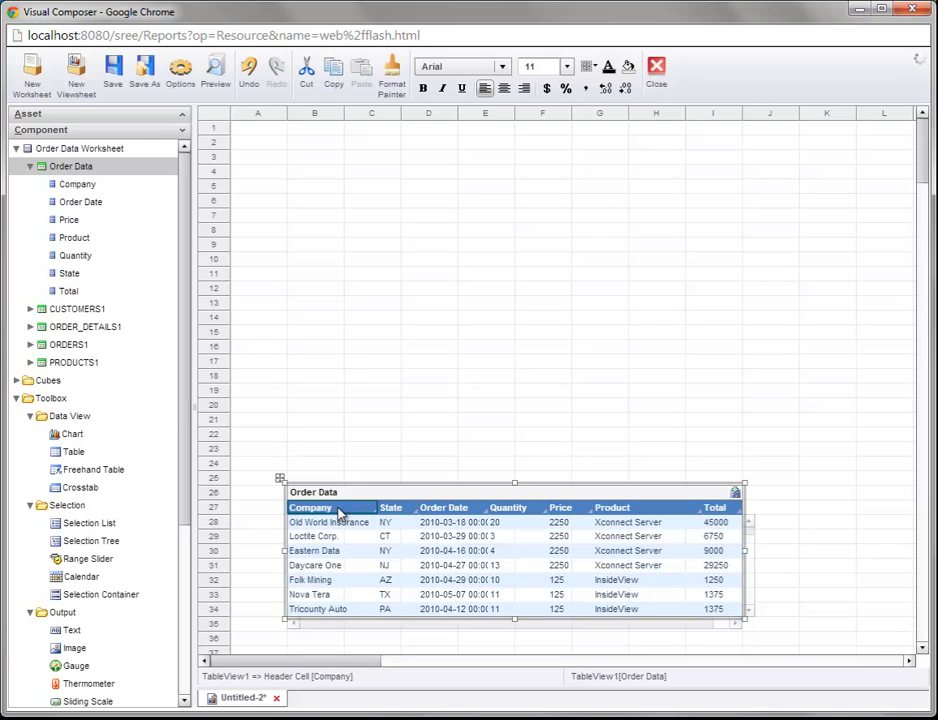
pyautogui.keyDown('ctrl'); pyautogui.click(724, 511); pyautogui.keyUp('ctrl')
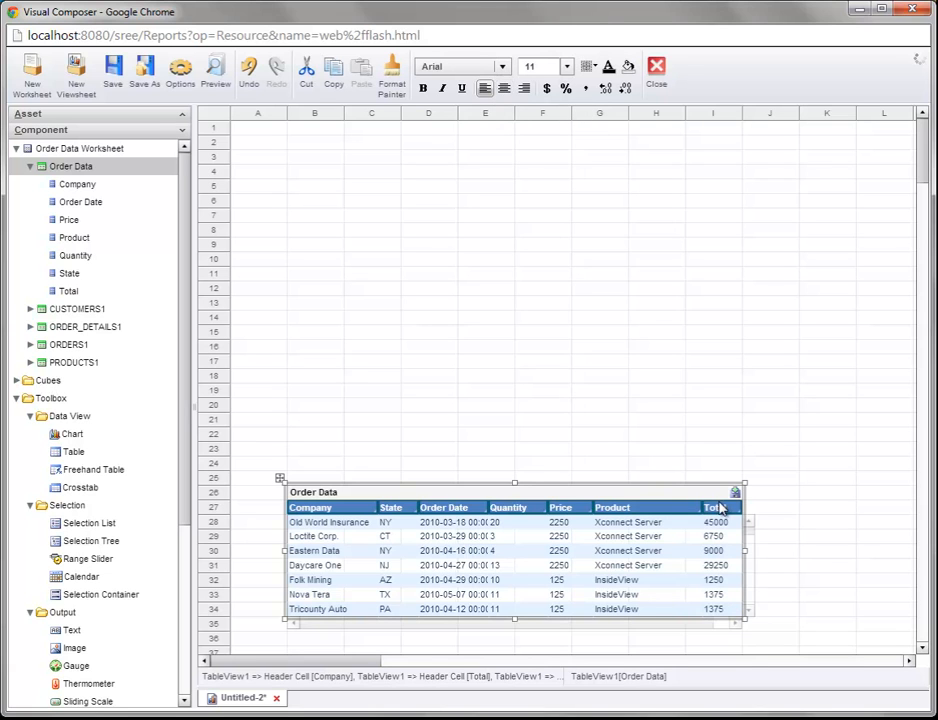
pyautogui.click(505, 89)
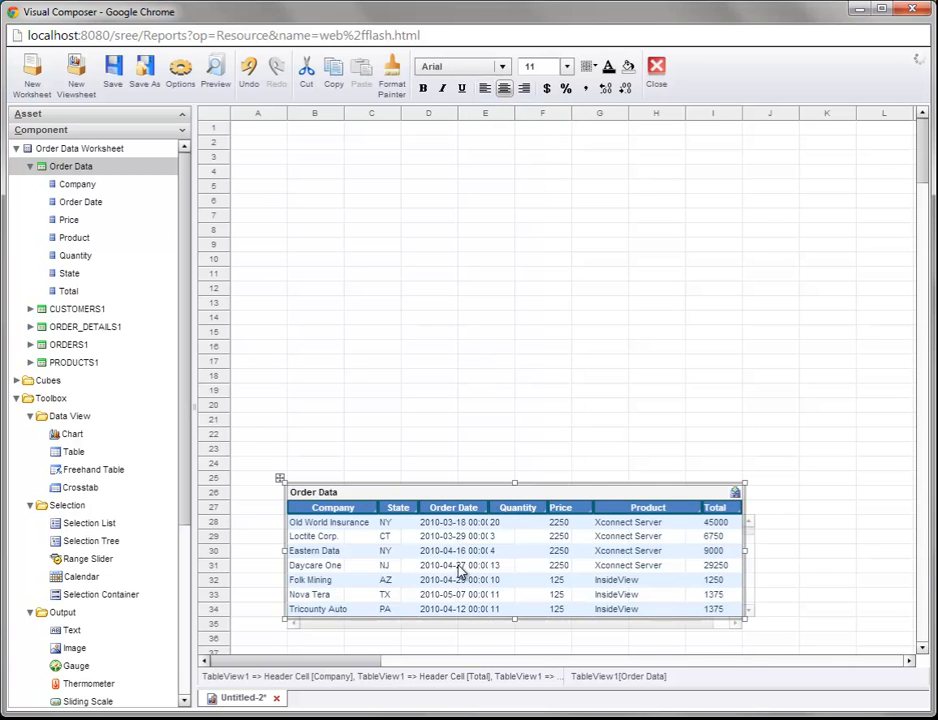
pyautogui.click(458, 551)
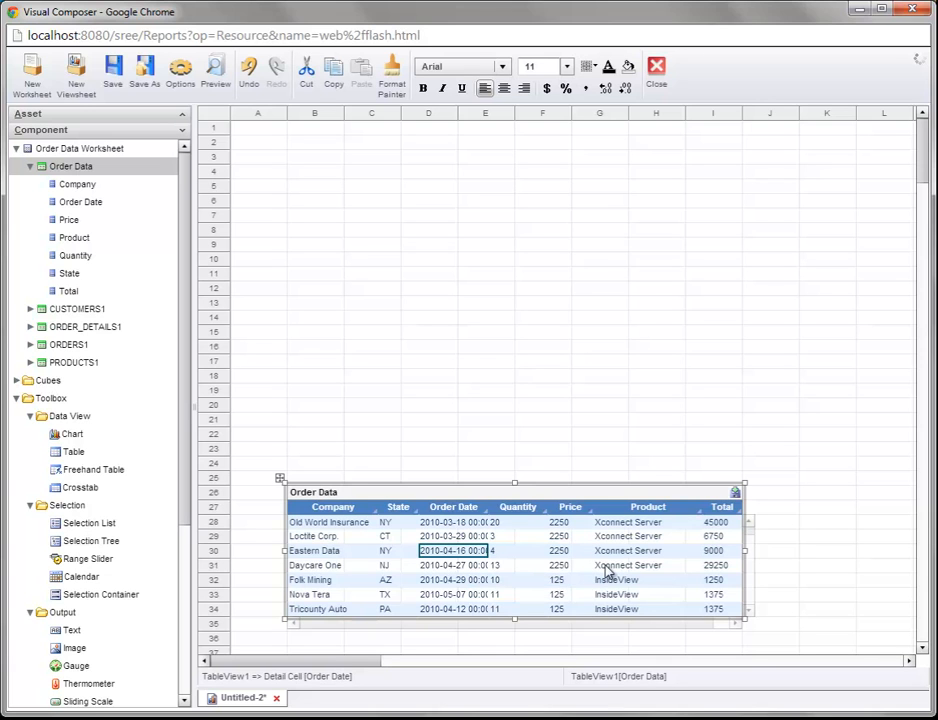
# Format the Total column's values as currency and widen the column so the full amounts fit.
pyautogui.click(714, 539)
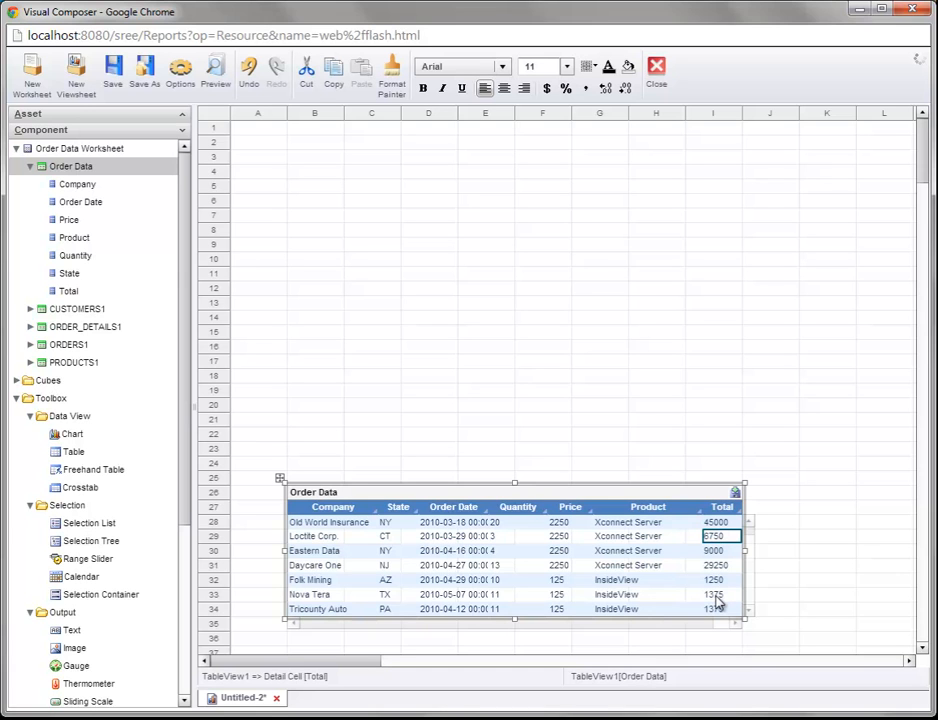
pyautogui.click(548, 90)
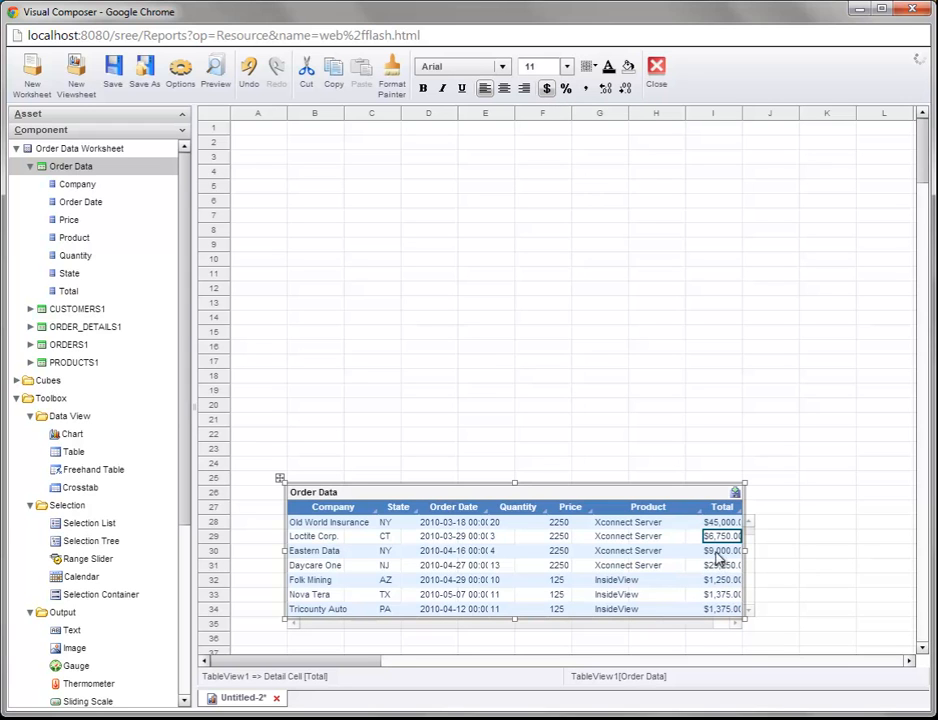
pyautogui.moveTo(702, 507); pyautogui.dragTo(686, 507)
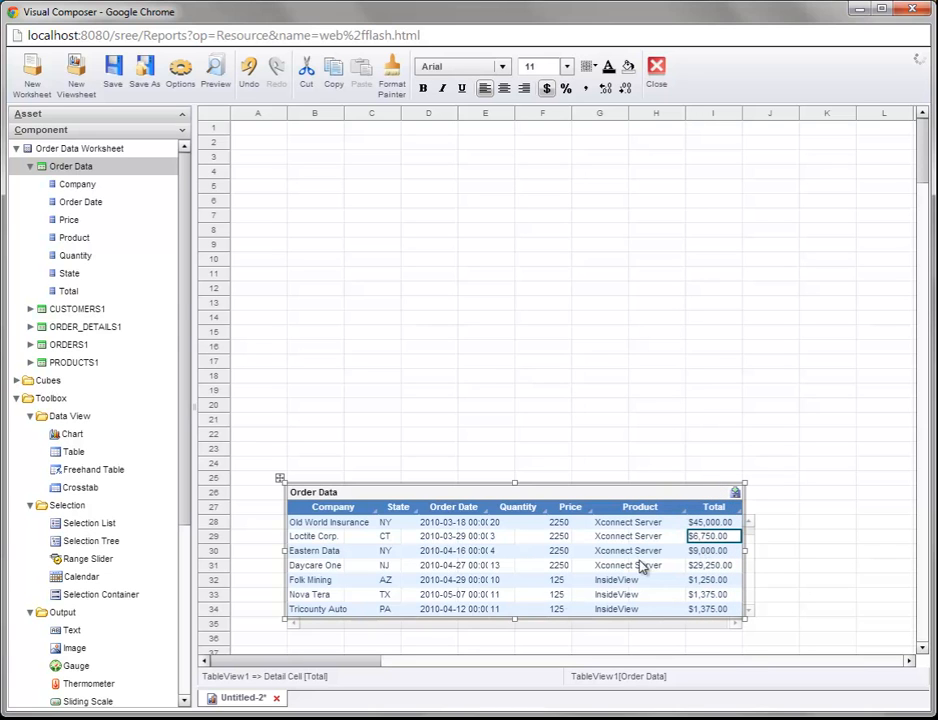
# Review the format settings of the Total column's detail cells and close them without changes.
pyautogui.rightClick(704, 540)
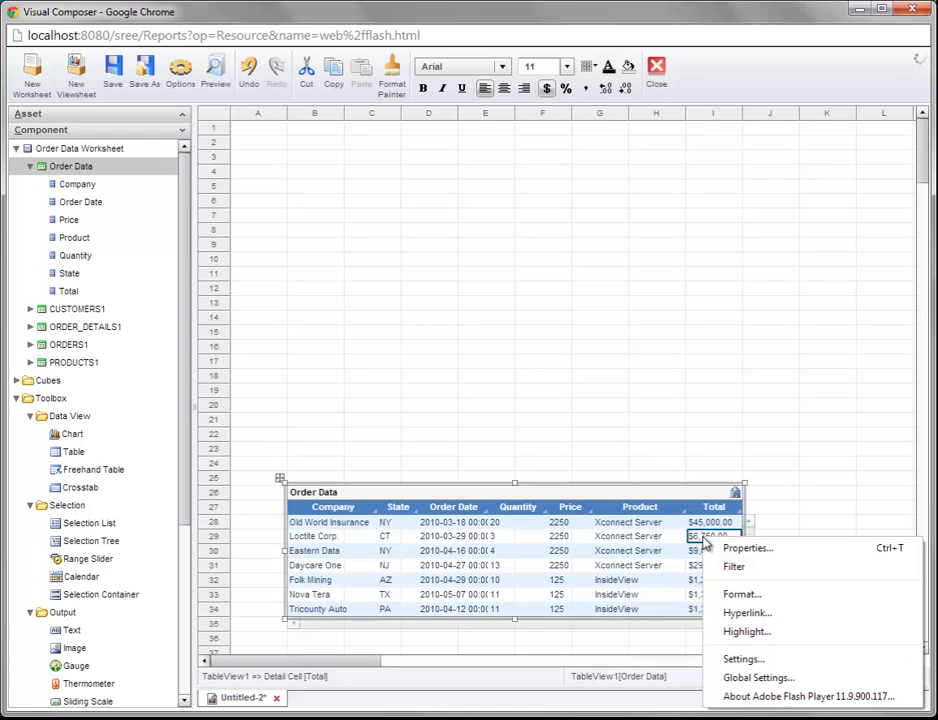
pyautogui.click(789, 598)
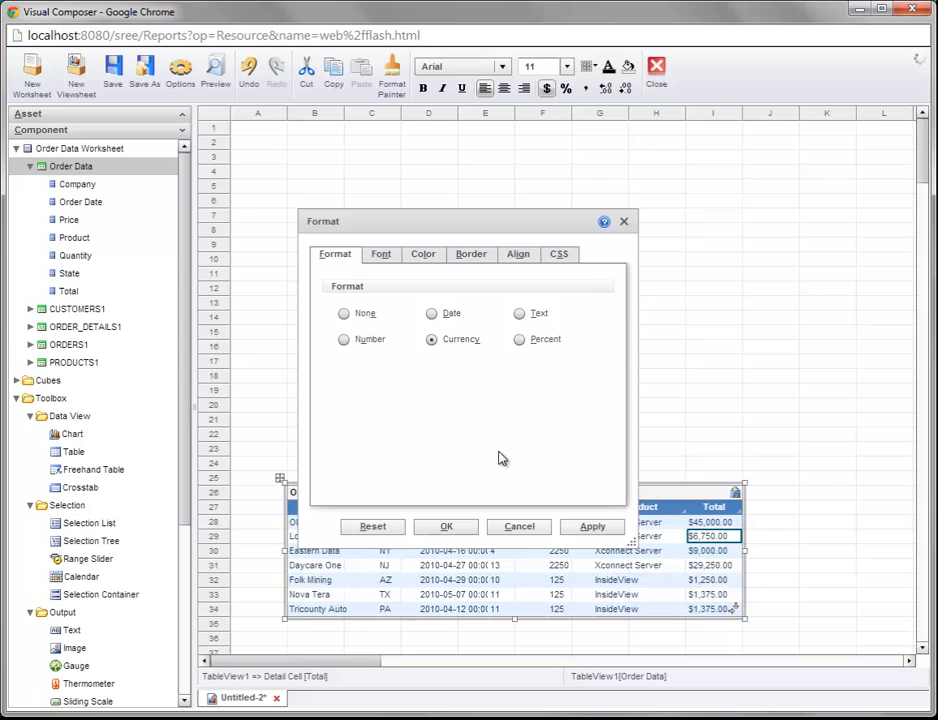
pyautogui.click(623, 221)
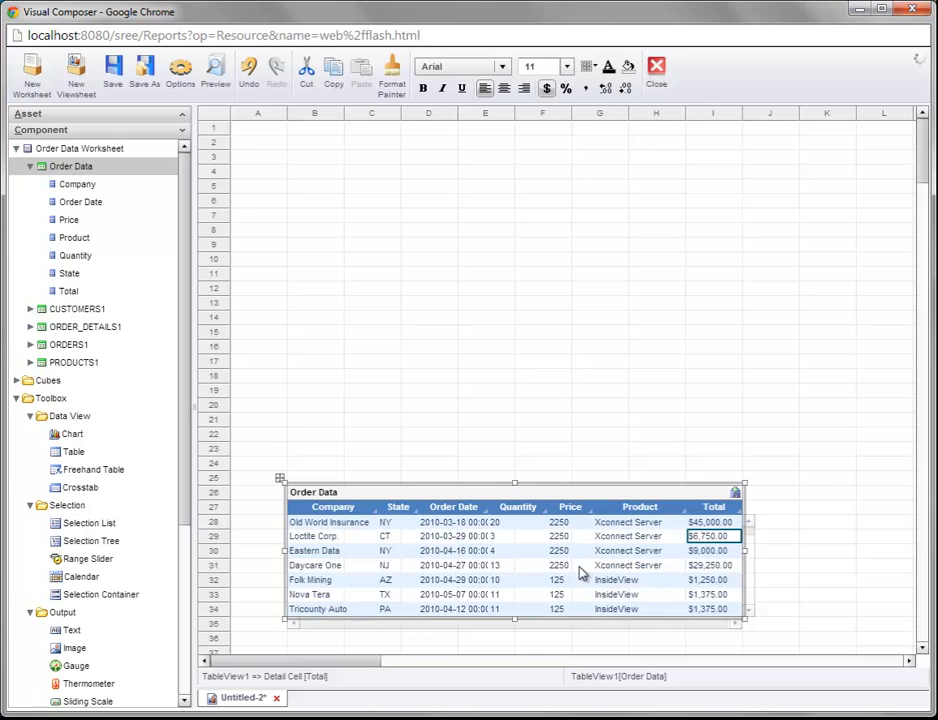
# Format the Price column's values as currency.
pyautogui.click(560, 551)
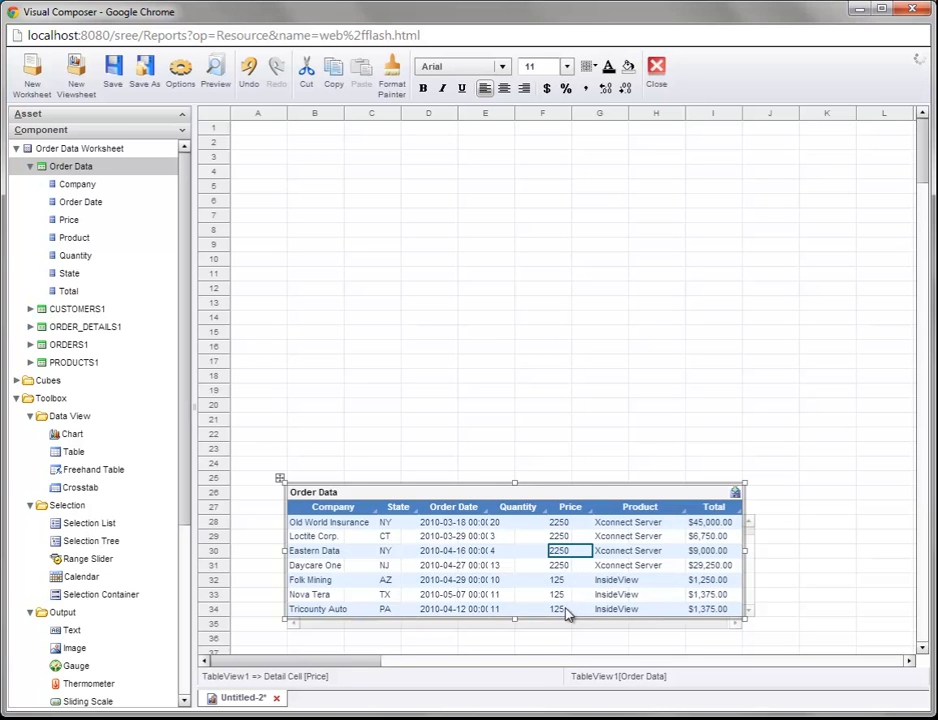
pyautogui.click(547, 89)
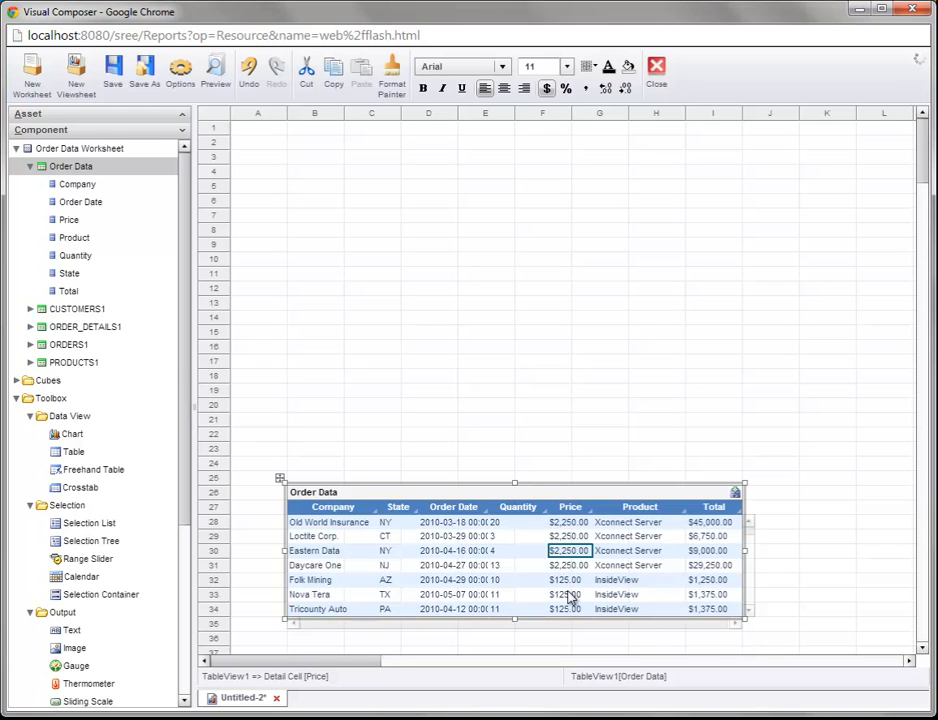
# Choose the Date format for the Order Date column's detail cells and look through the preset date patterns.
pyautogui.click(447, 551)
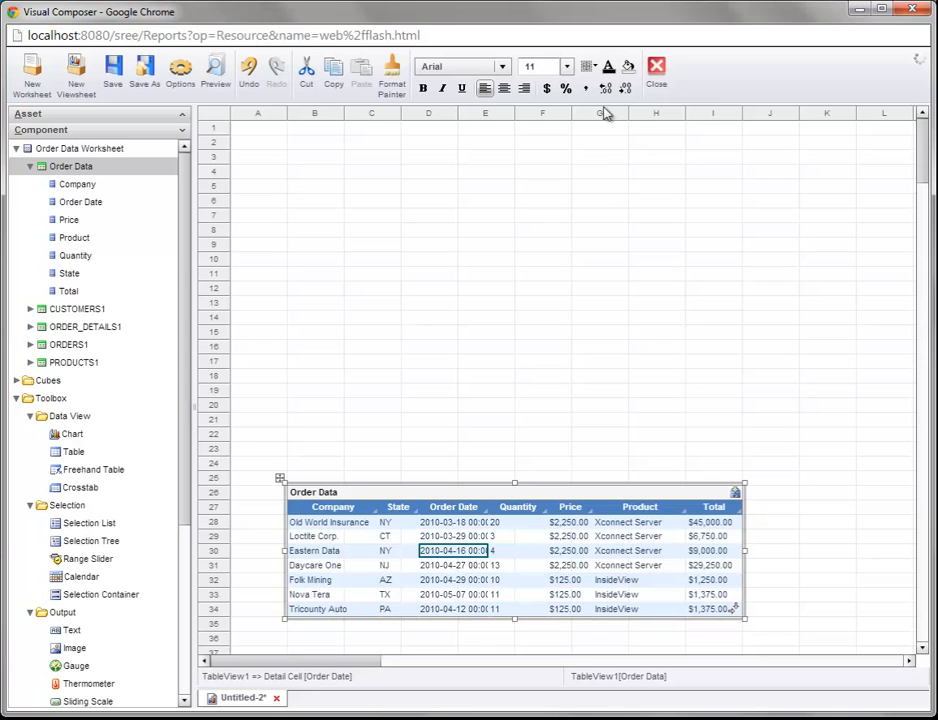
pyautogui.click(452, 568)
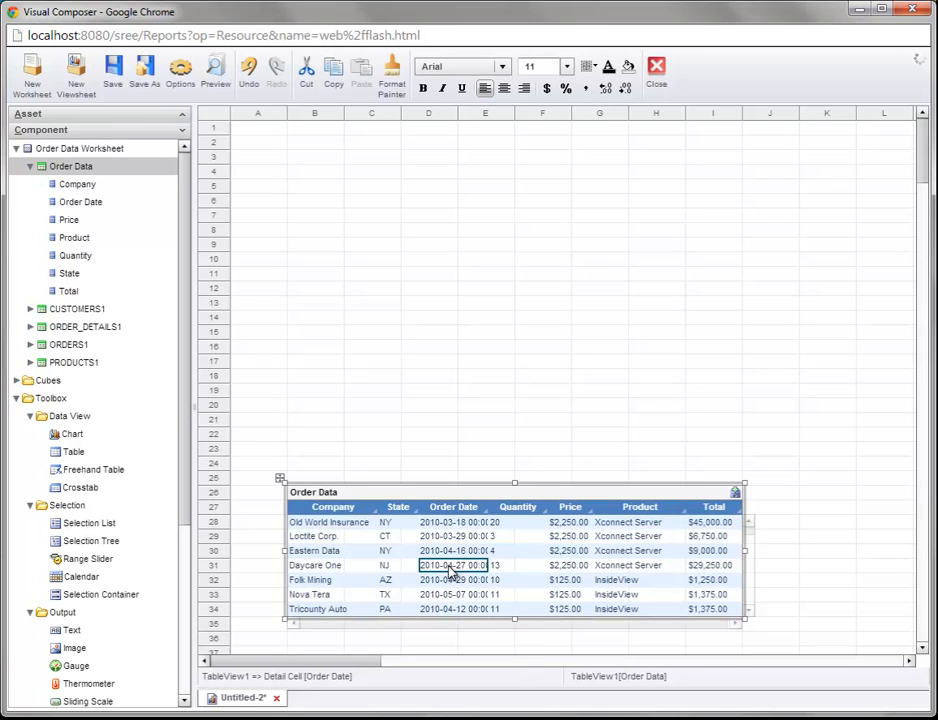
pyautogui.rightClick(452, 570)
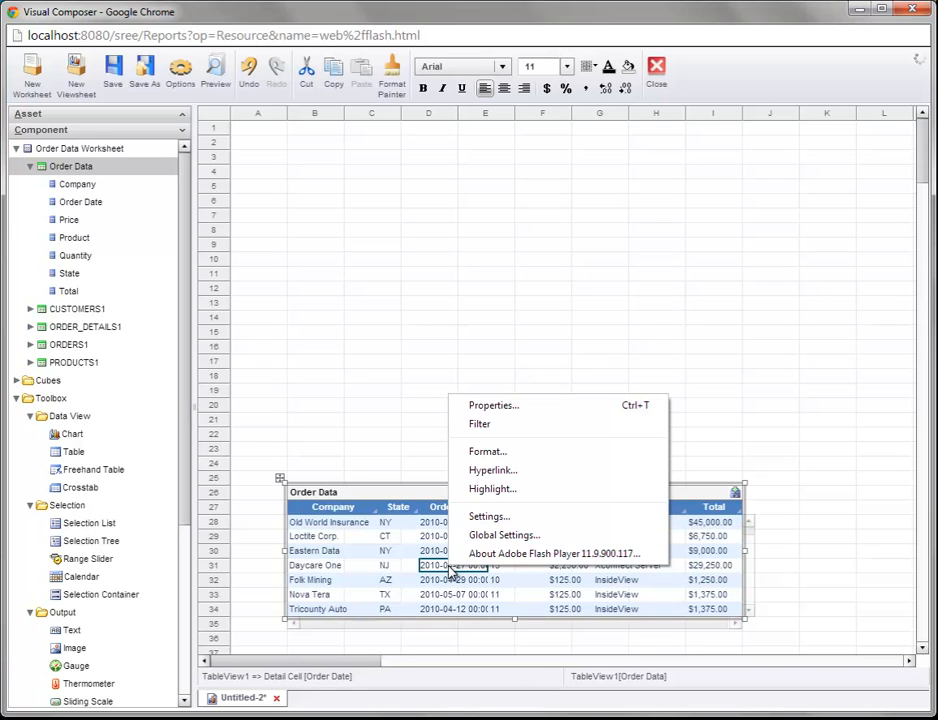
pyautogui.click(530, 453)
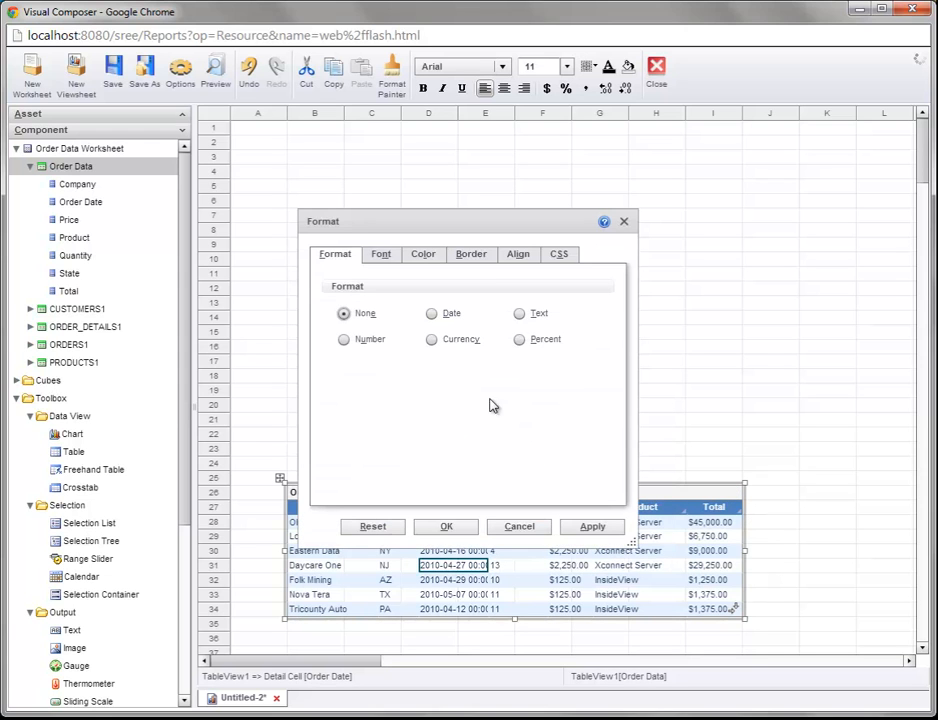
pyautogui.click(432, 314)
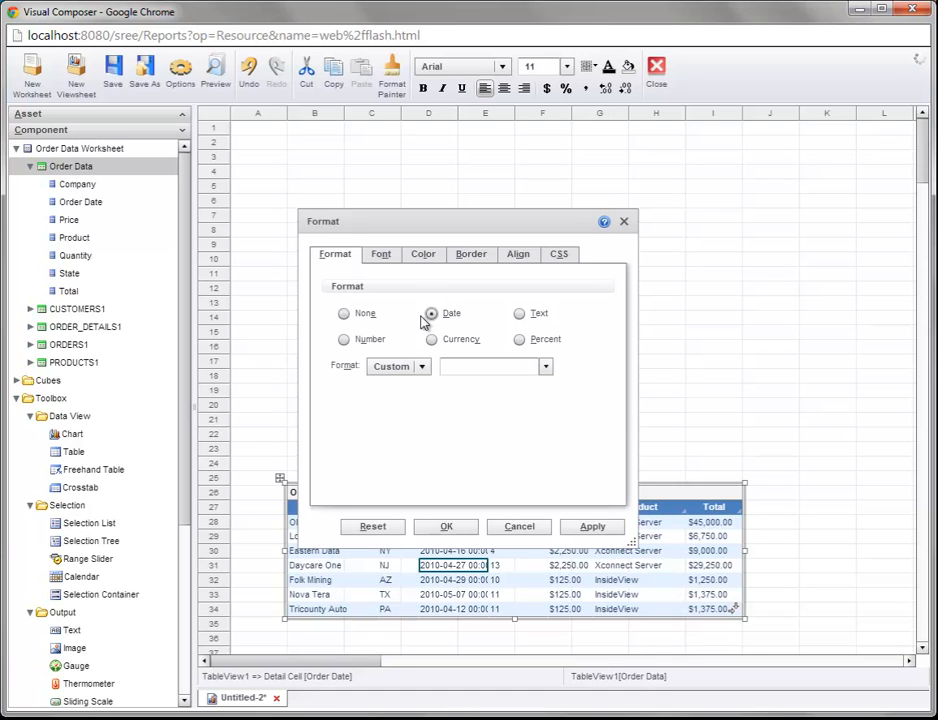
pyautogui.click(546, 368)
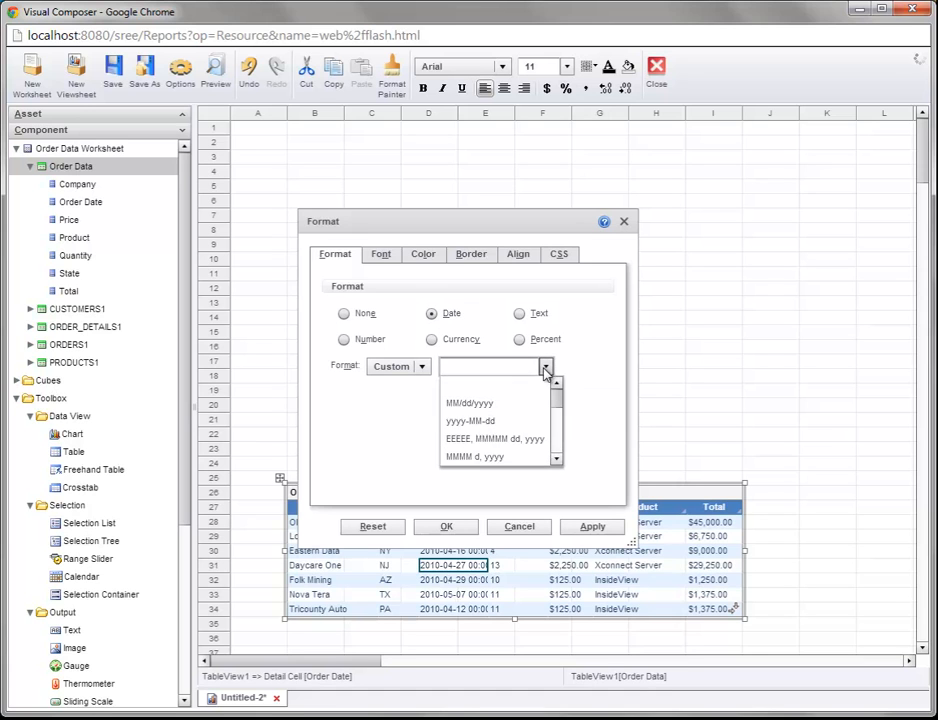
pyautogui.scroll(-3, 558, 440)
pyautogui.moveTo(559, 424); pyautogui.dragTo(560, 391)
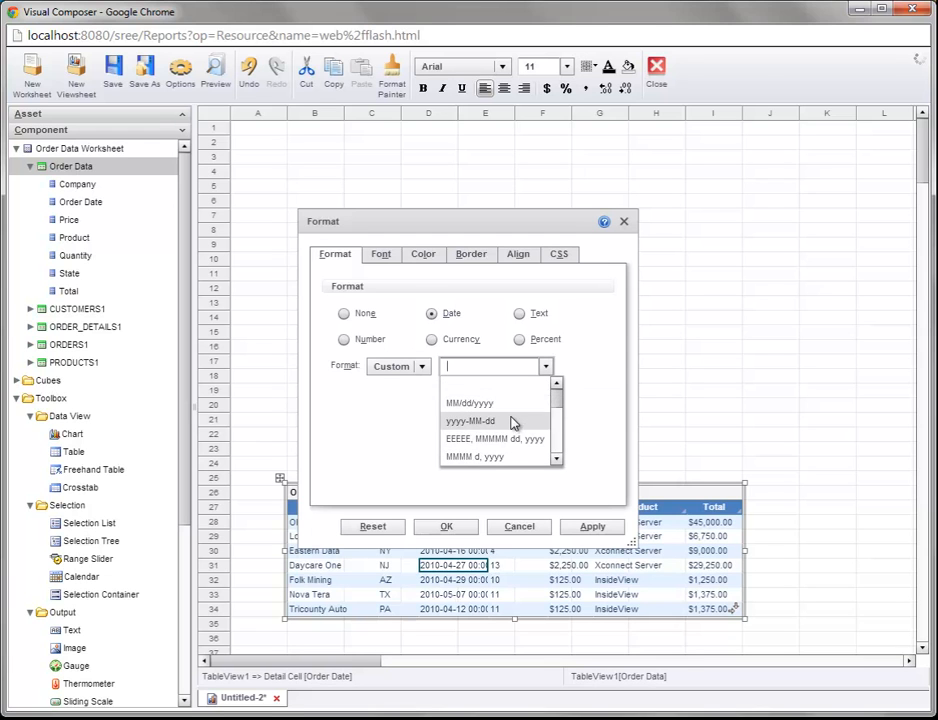
pyautogui.moveTo(558, 397); pyautogui.dragTo(557, 409)
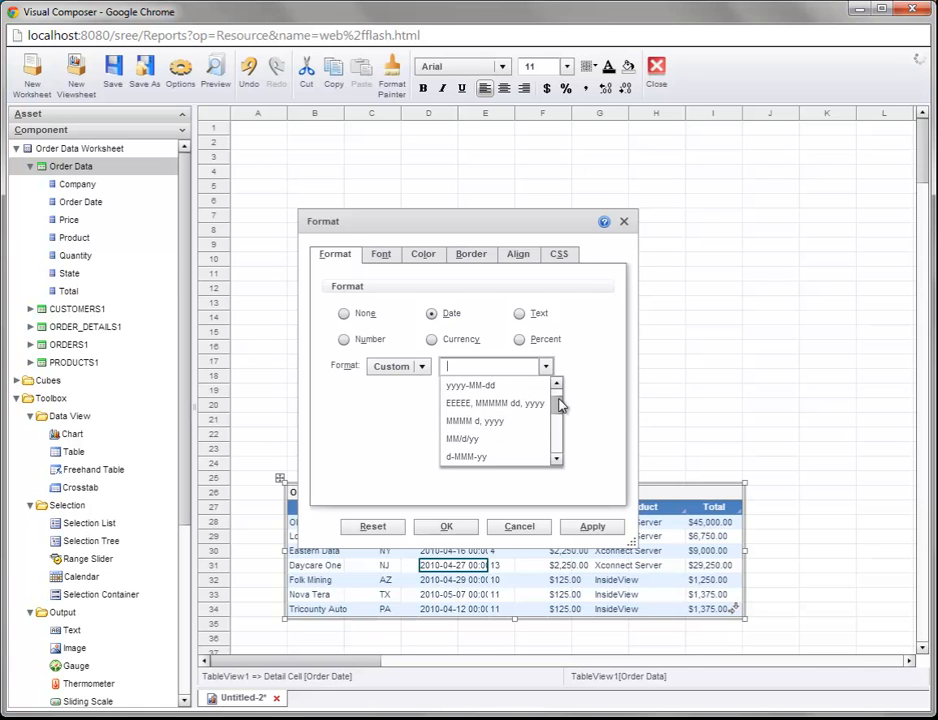
pyautogui.moveTo(560, 404); pyautogui.dragTo(551, 366)
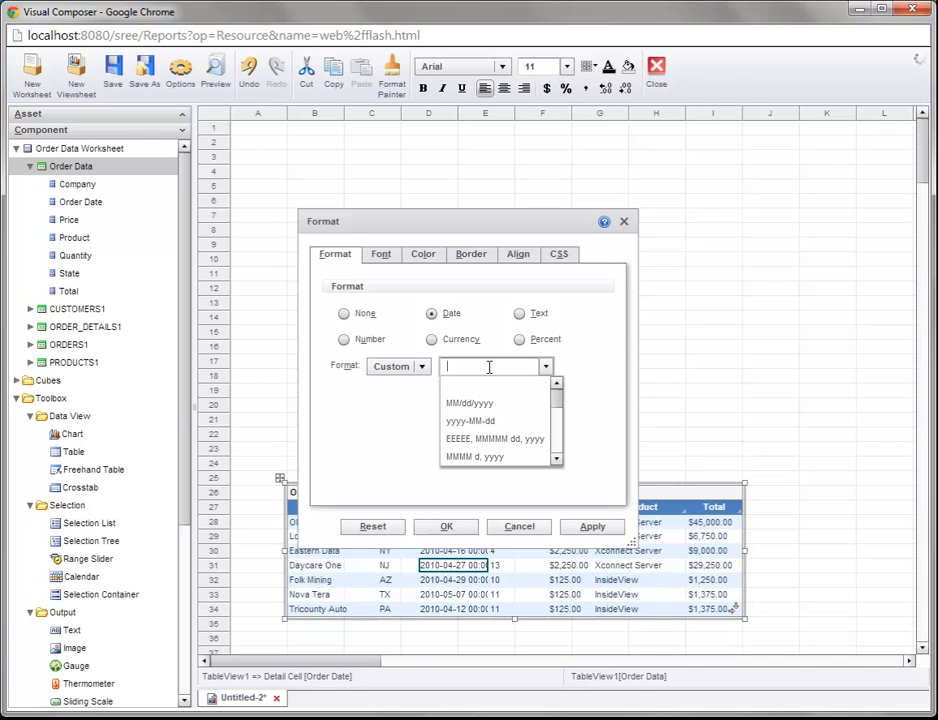
# Set the custom date pattern to MM/dd/yyyy and apply it to the Order Date column's values.
pyautogui.write('MM')
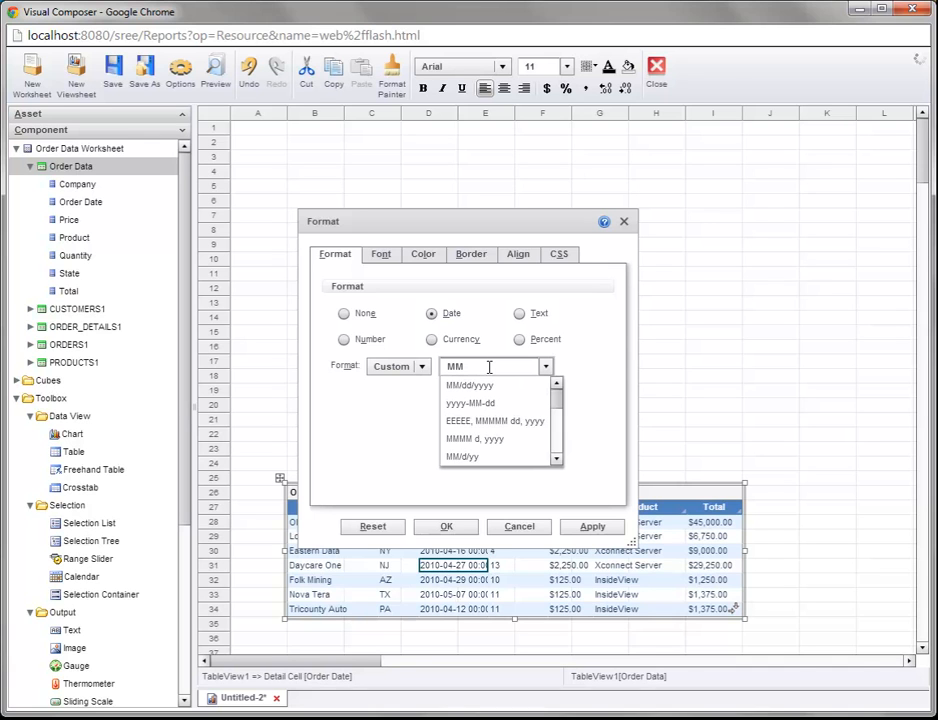
pyautogui.write('/dd/')
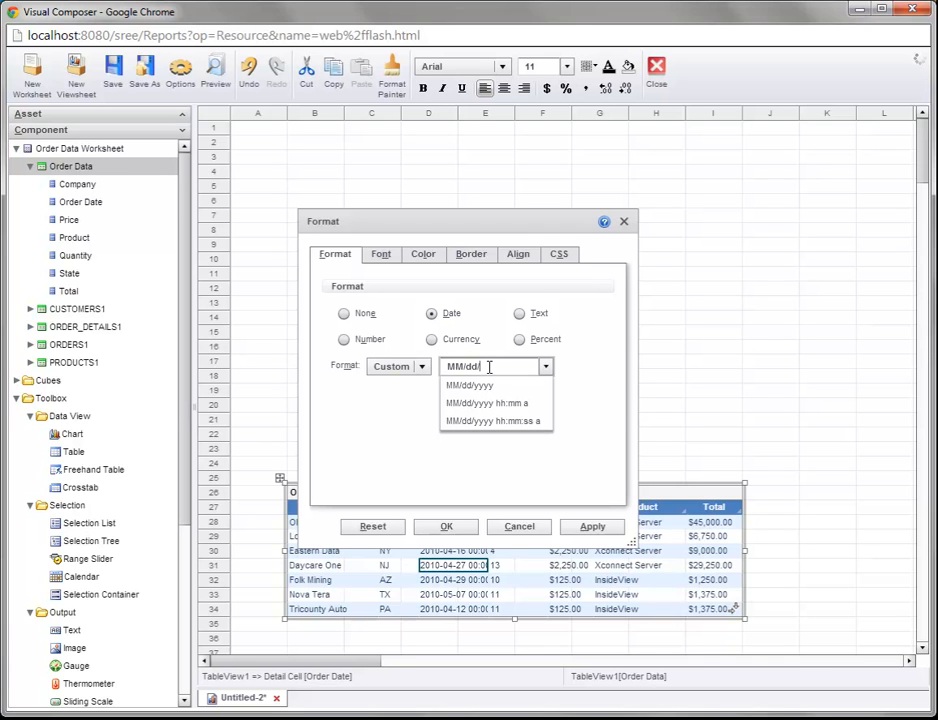
pyautogui.write('yyyy')
pyautogui.click(584, 366)
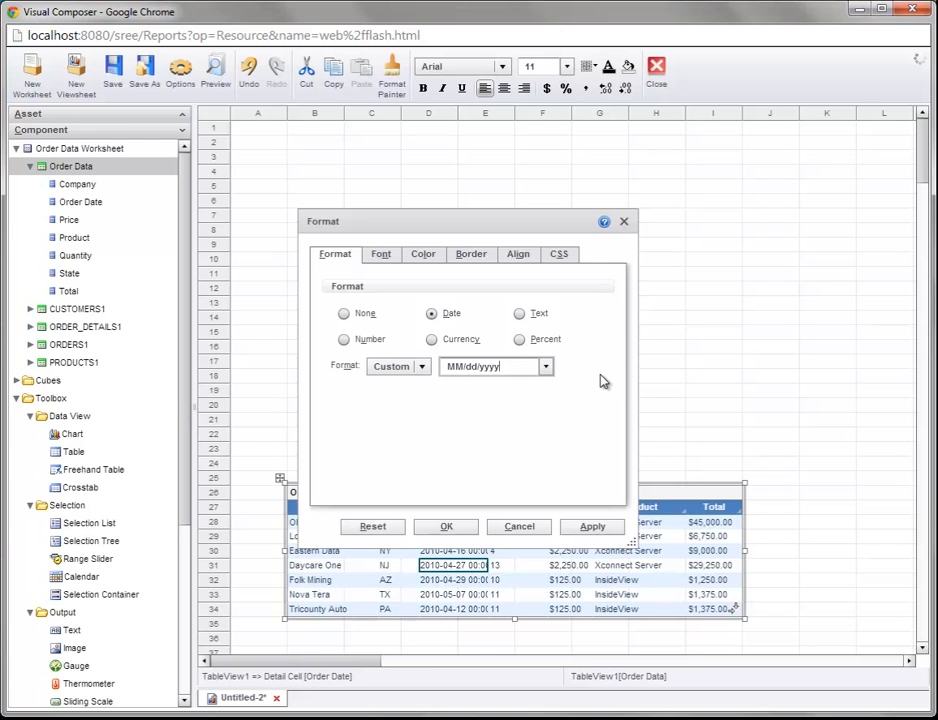
pyautogui.click(448, 527)
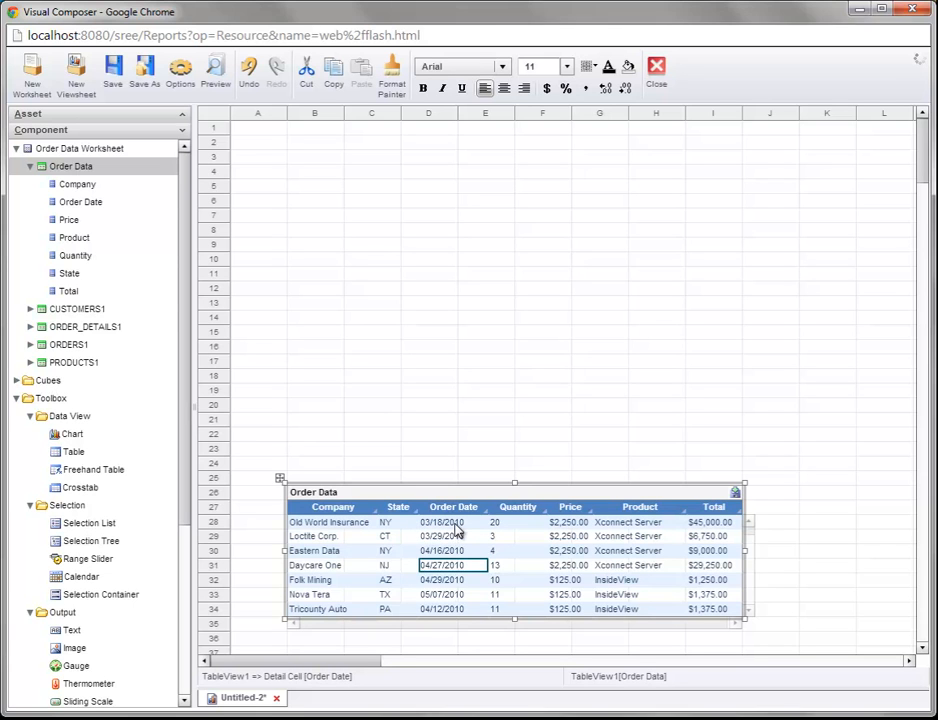
# Center the values of the State, Order Date and Quantity columns in the Order Data table.
pyautogui.click(388, 552)
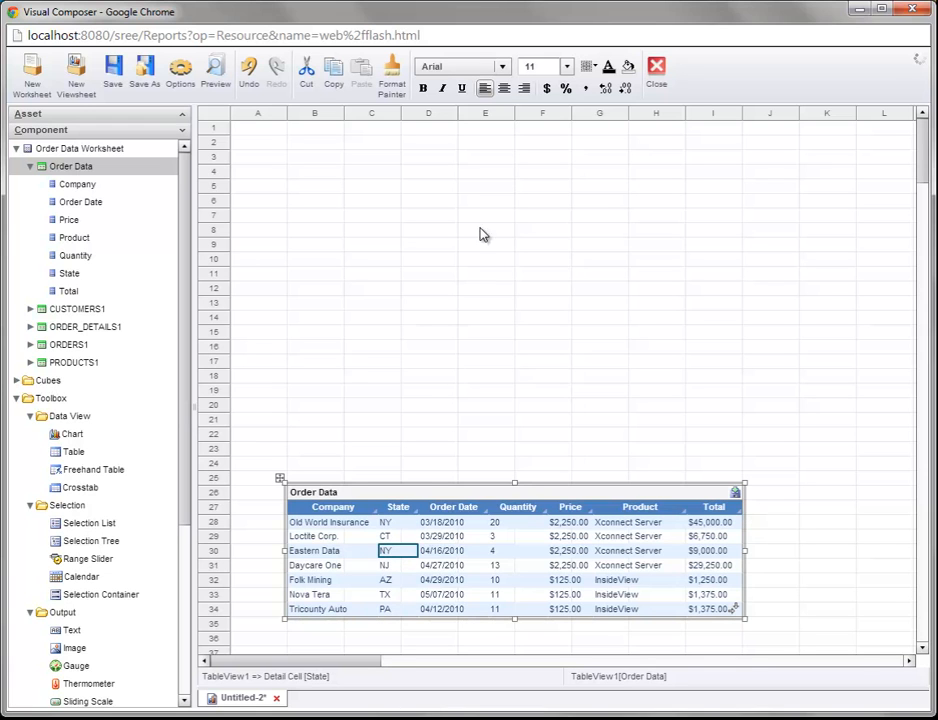
pyautogui.click(508, 91)
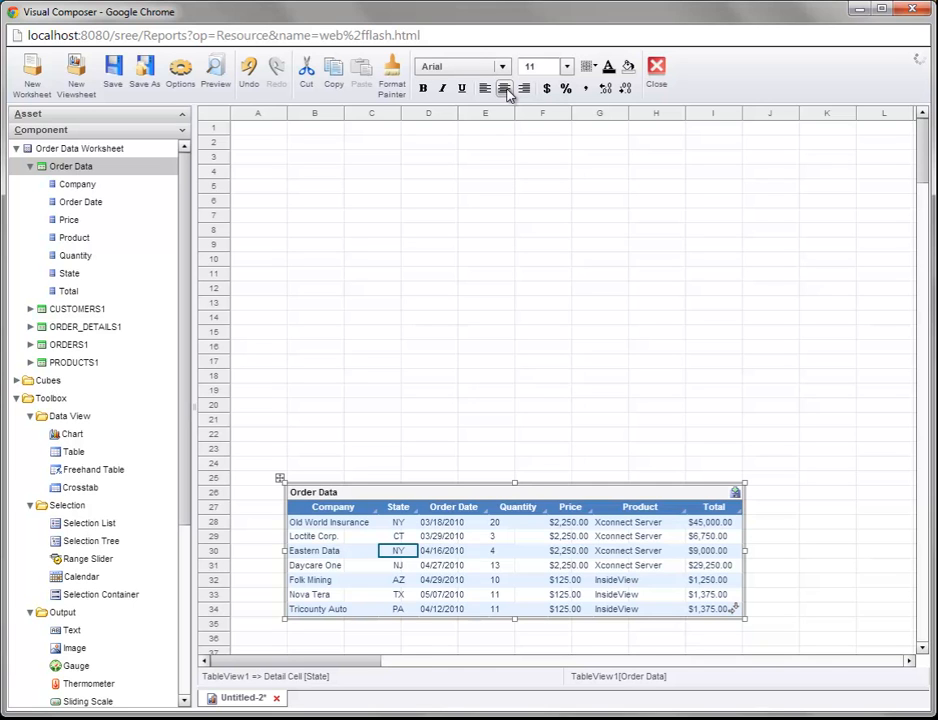
pyautogui.click(448, 537)
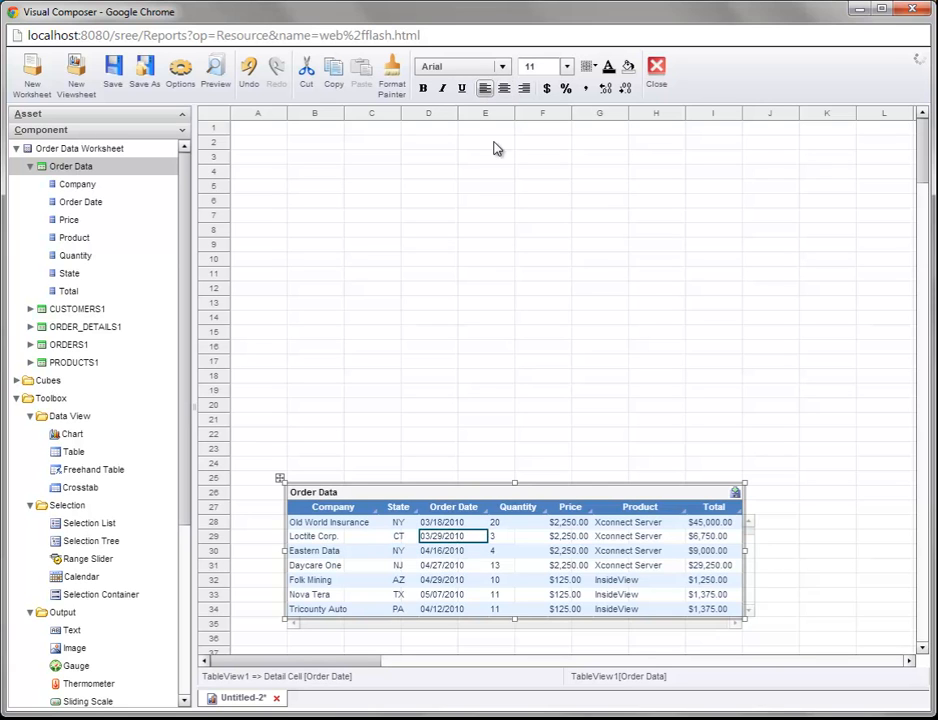
pyautogui.click(508, 91)
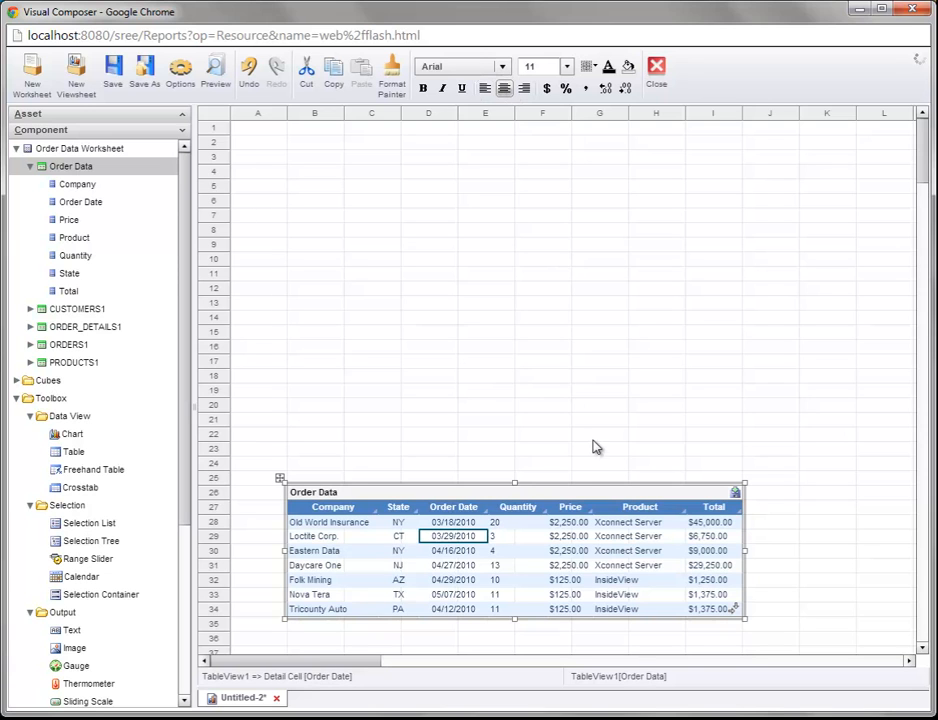
pyautogui.click(518, 567)
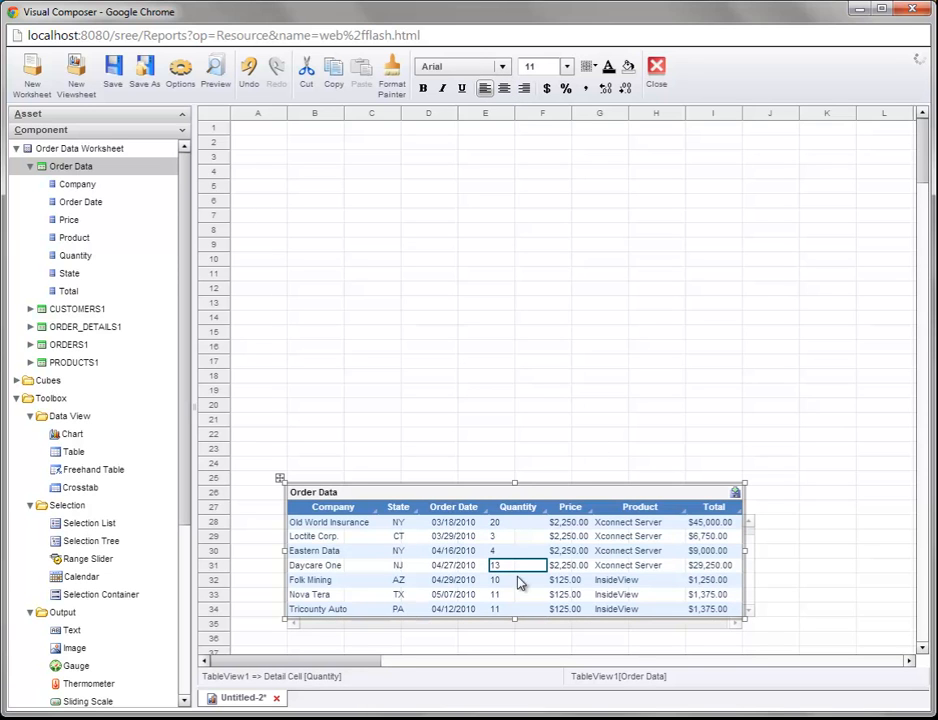
pyautogui.click(507, 90)
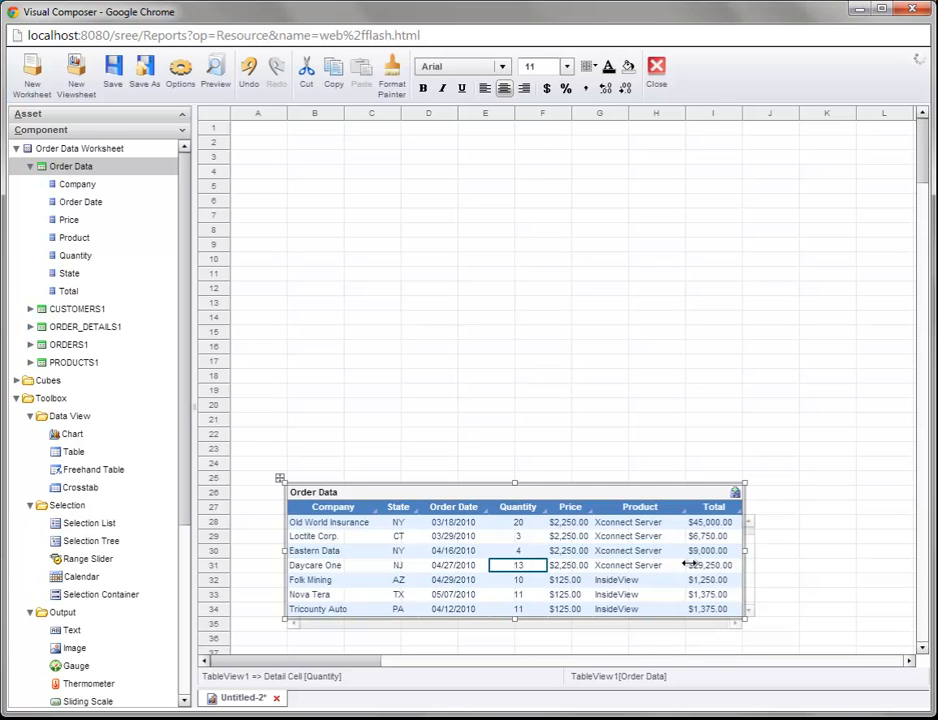
# Right-align the values of the Total and Price columns in the Order Data table.
pyautogui.click(713, 537)
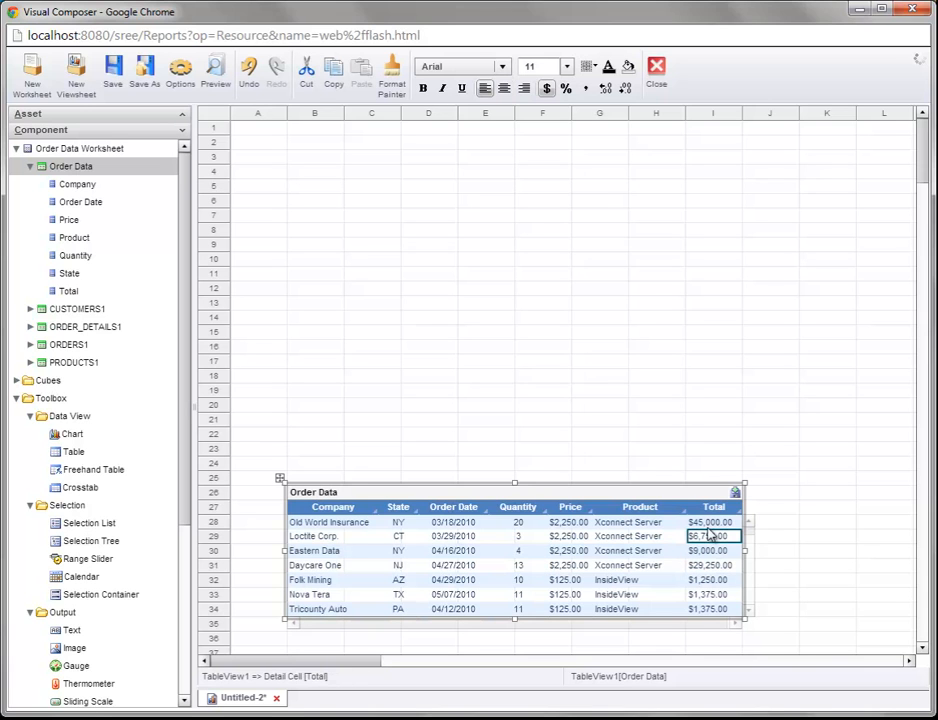
pyautogui.click(525, 89)
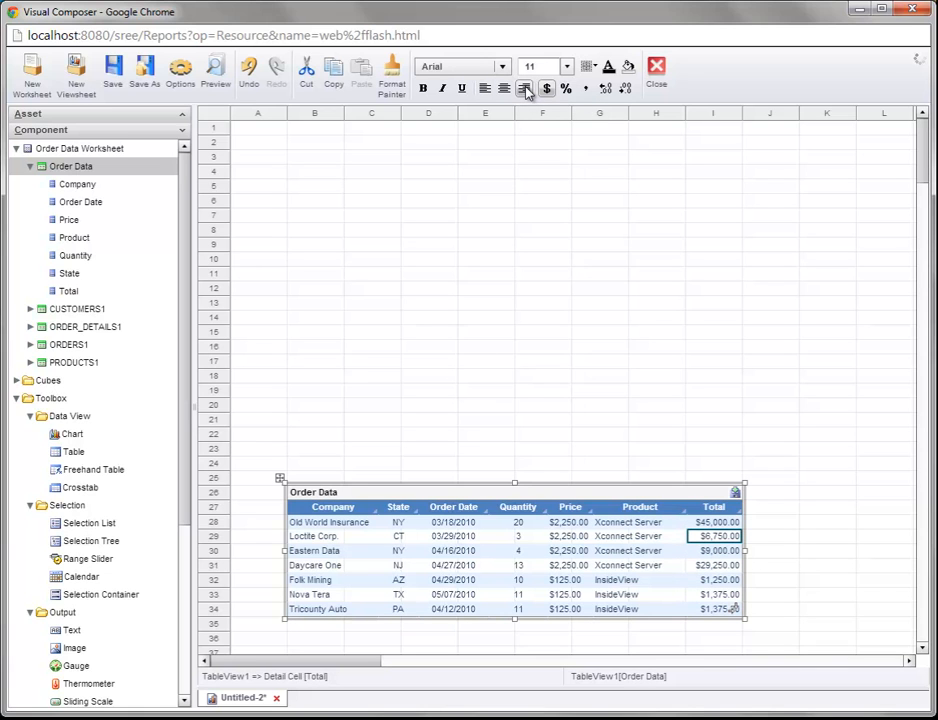
pyautogui.click(568, 551)
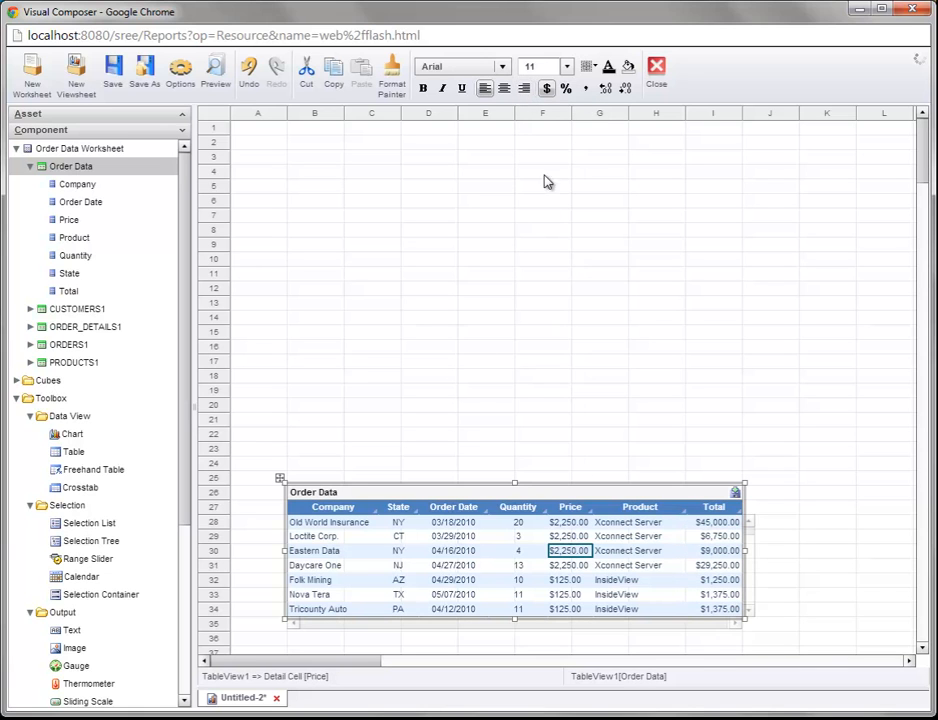
pyautogui.click(525, 89)
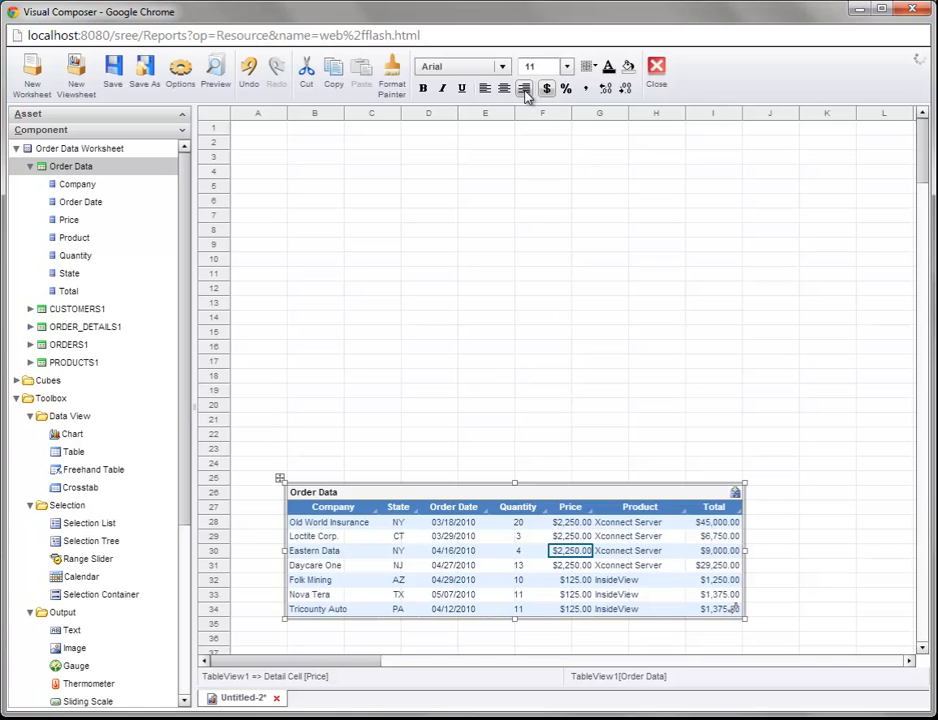
pyautogui.click(577, 493)
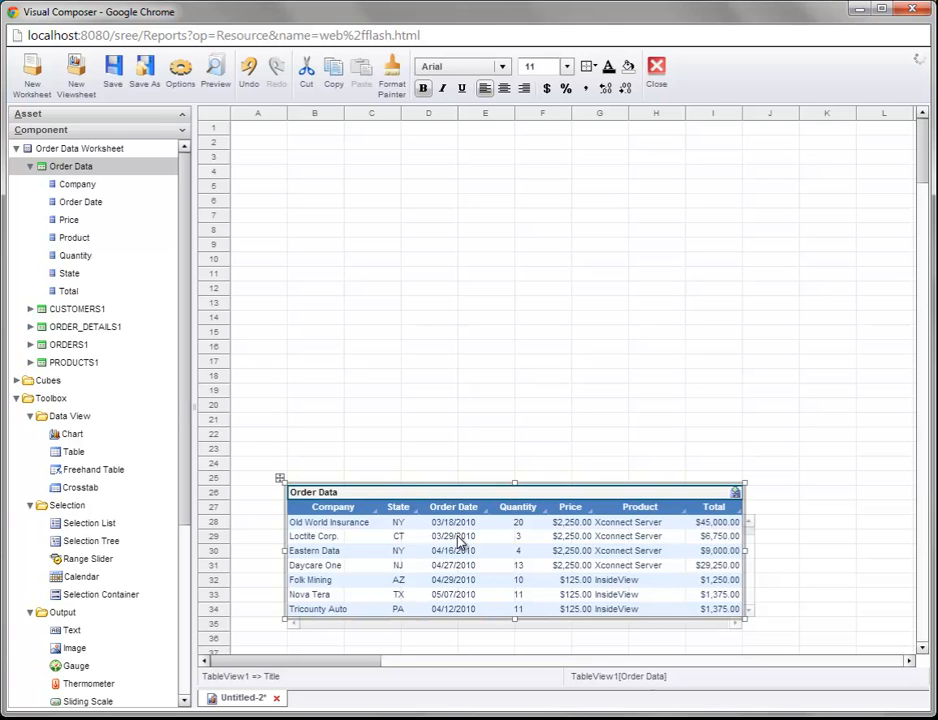
# Move the Product column between Order Date and Quantity, and narrow the Quantity column.
pyautogui.click(636, 508)
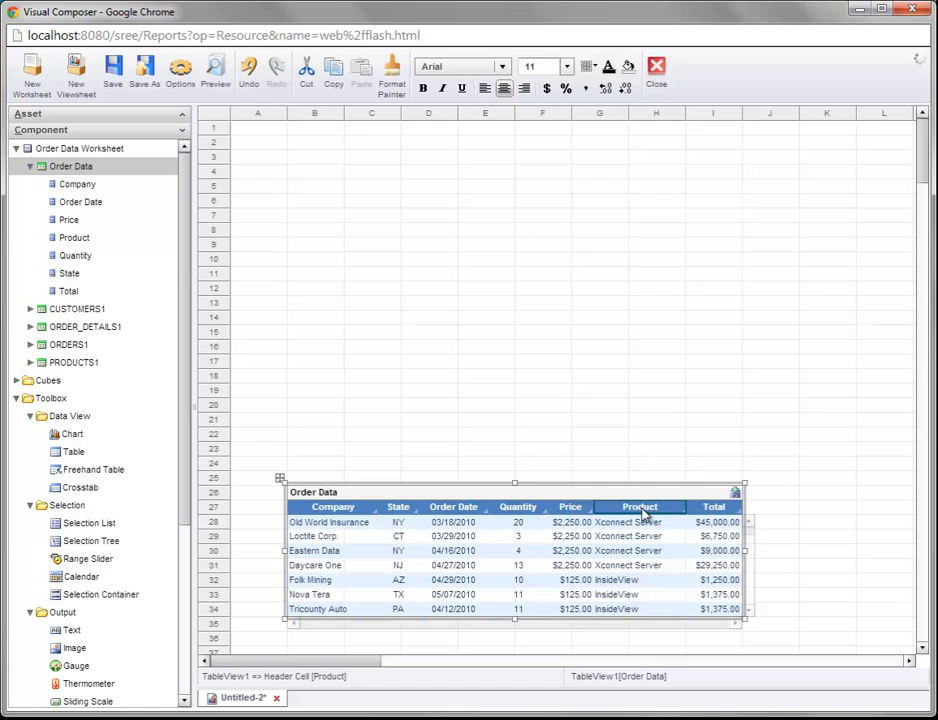
pyautogui.moveTo(644, 512); pyautogui.dragTo(489, 510)
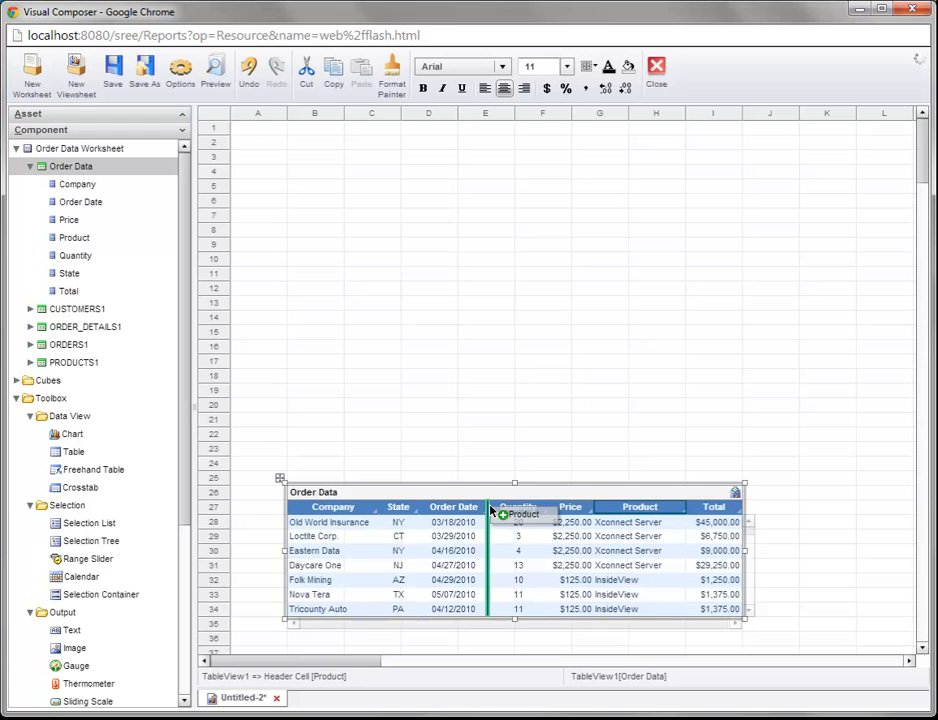
pyautogui.moveTo(489, 507); pyautogui.dragTo(494, 530)
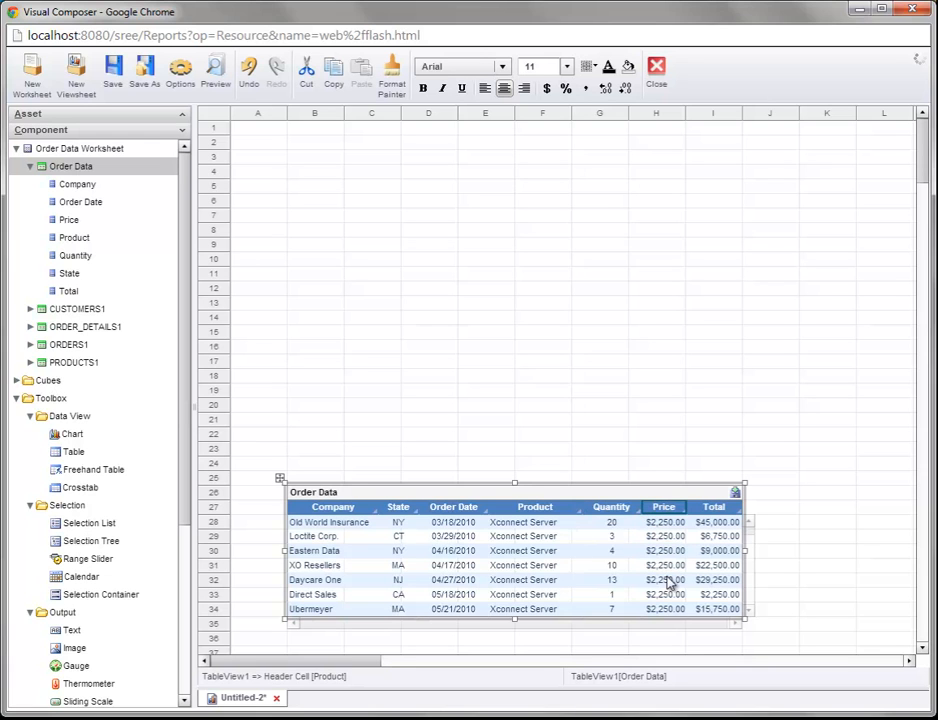
pyautogui.moveTo(644, 507); pyautogui.dragTo(633, 507)
# Try sorting the Order Data table by Quantity and by Company in ascending and descending order, and clear each sort.
pyautogui.click(624, 507)
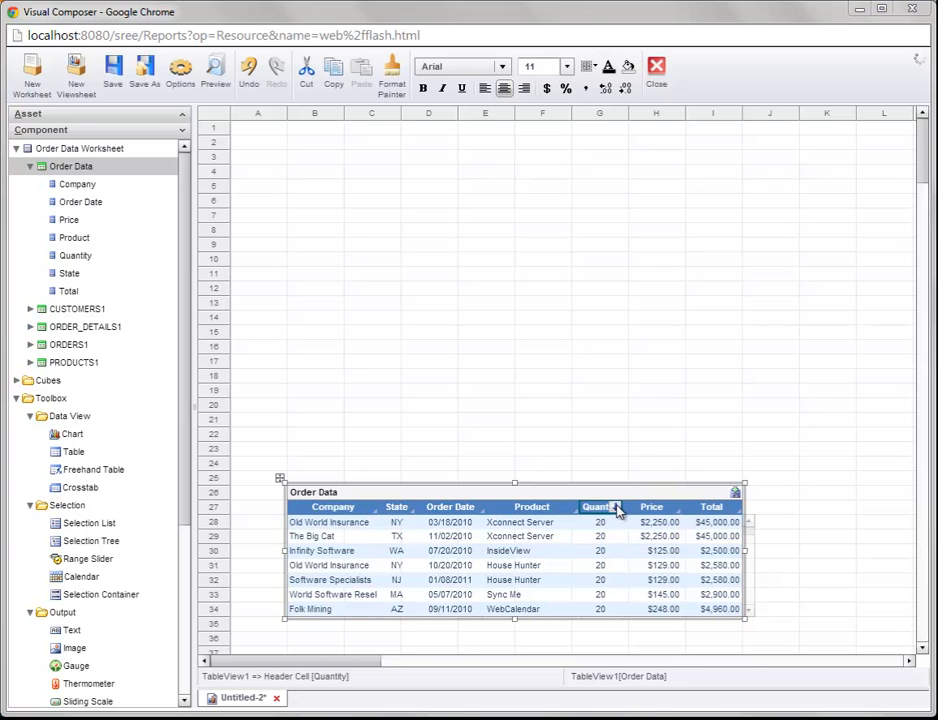
pyautogui.click(616, 509)
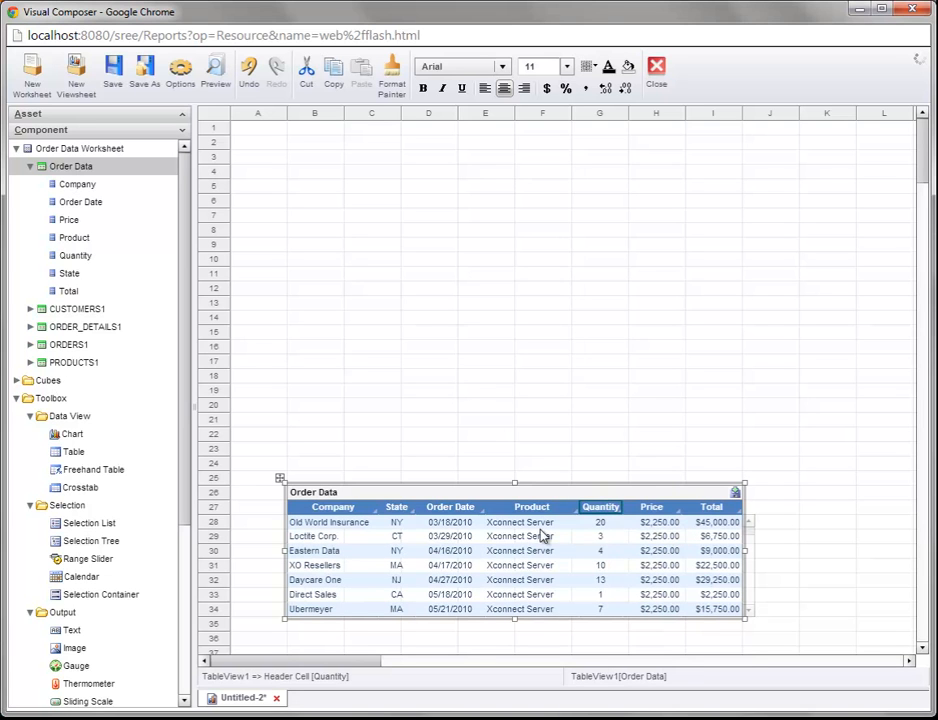
pyautogui.click(370, 507)
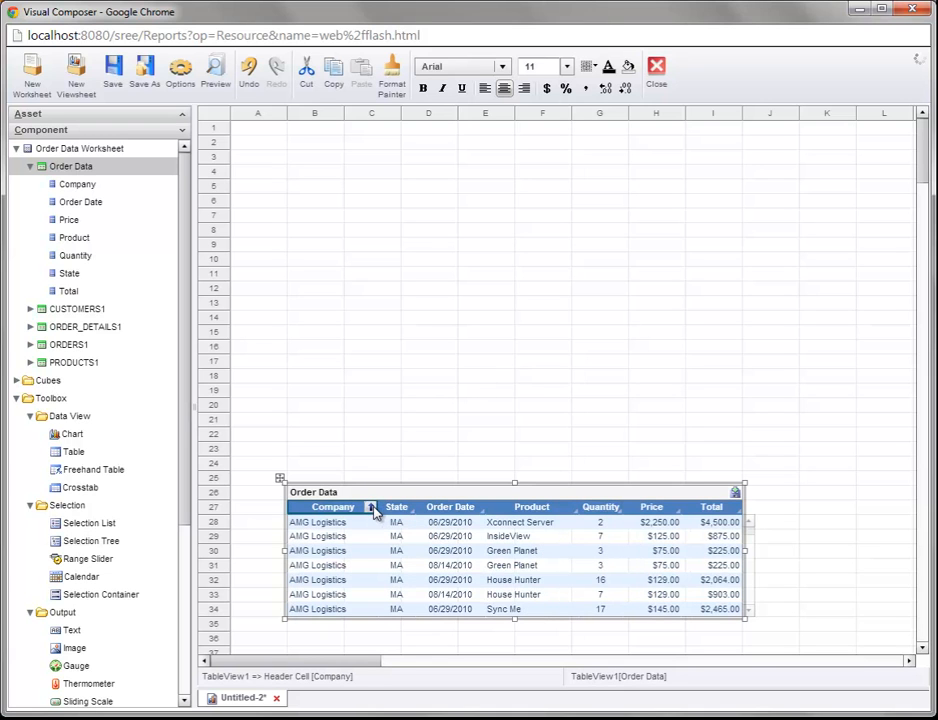
pyautogui.click(370, 508)
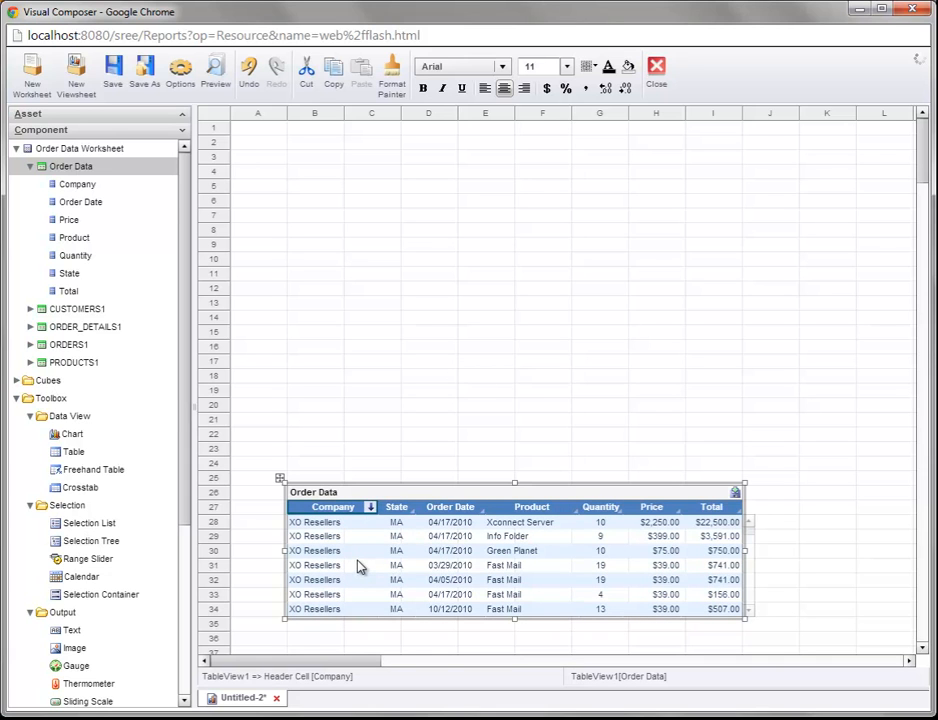
pyautogui.click(371, 508)
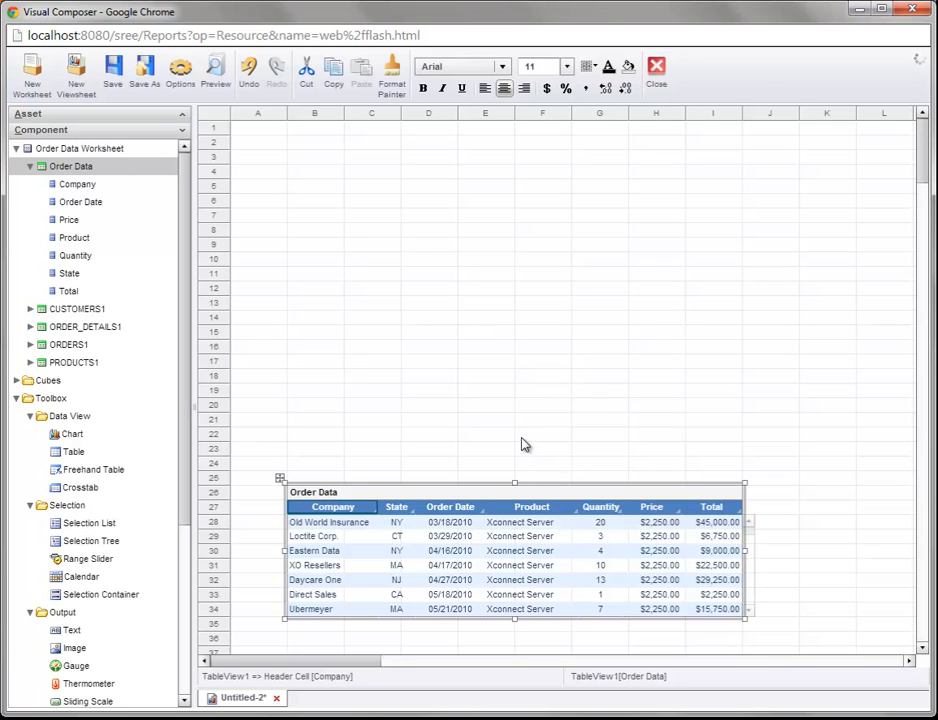
# Save the viewsheet as Order Data Dashboard under Global Viewsheet and close it.
pyautogui.click(113, 86)
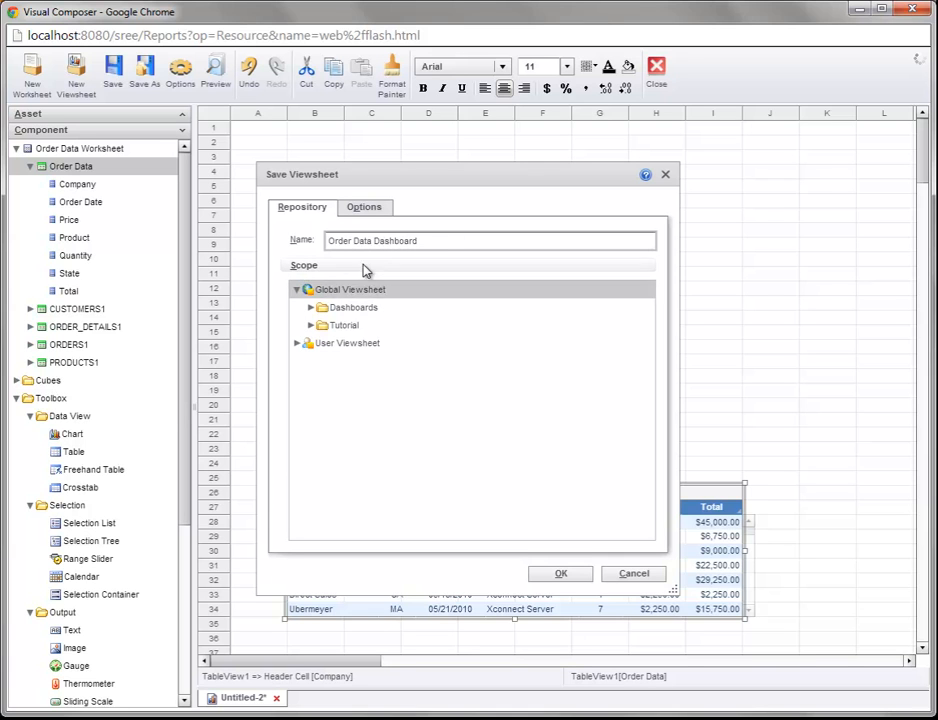
pyautogui.click(585, 575)
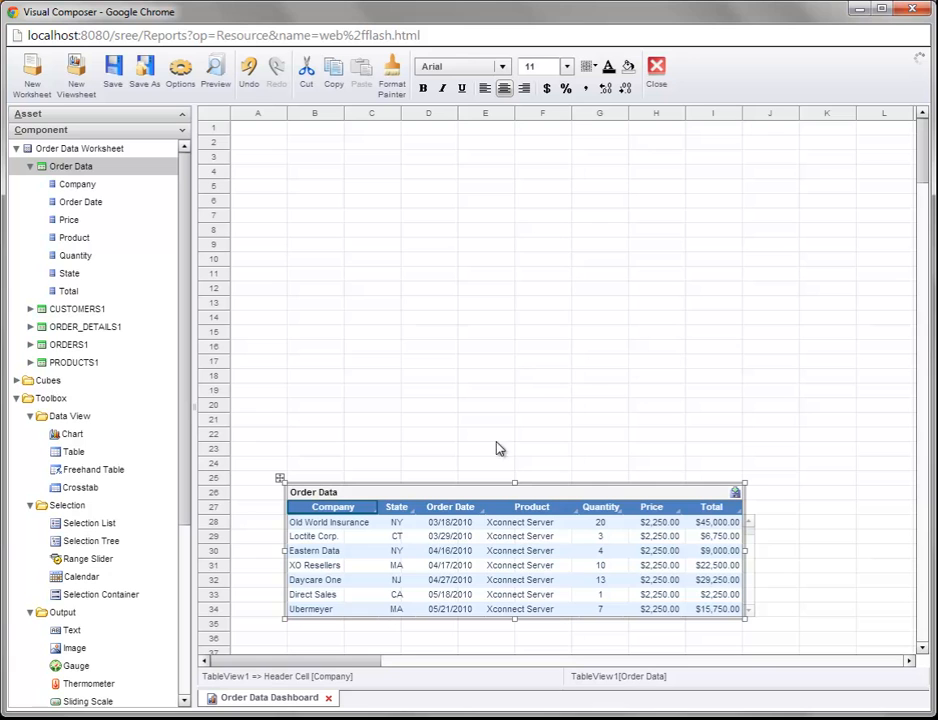
pyautogui.click(329, 700)
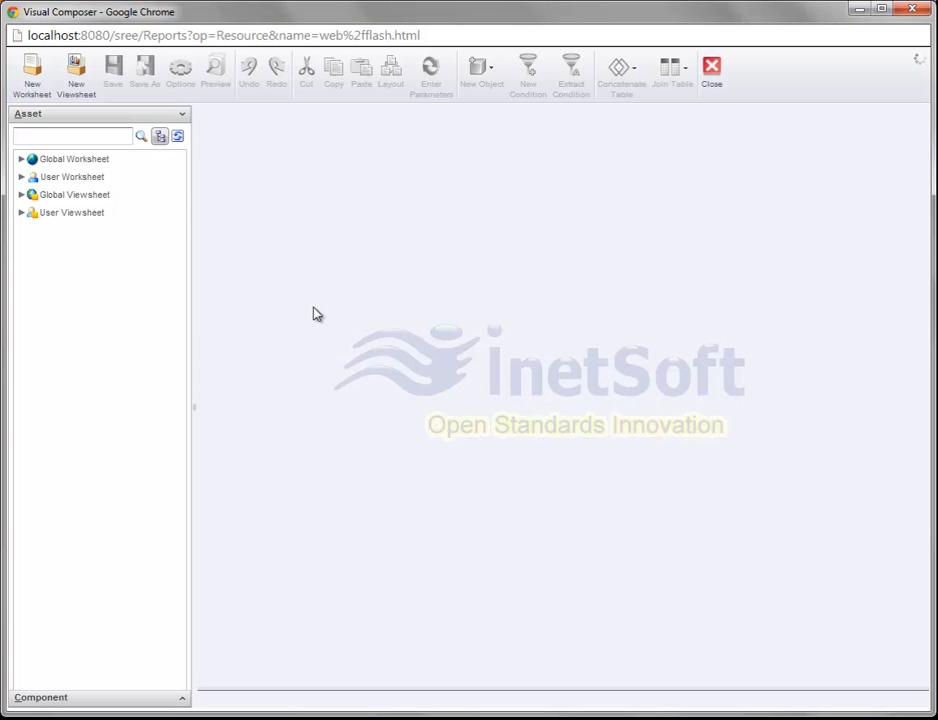
# Open the Order Data Dashboard viewsheet from the Global Viewsheet folder.
pyautogui.click(21, 195)
pyautogui.click(84, 249)
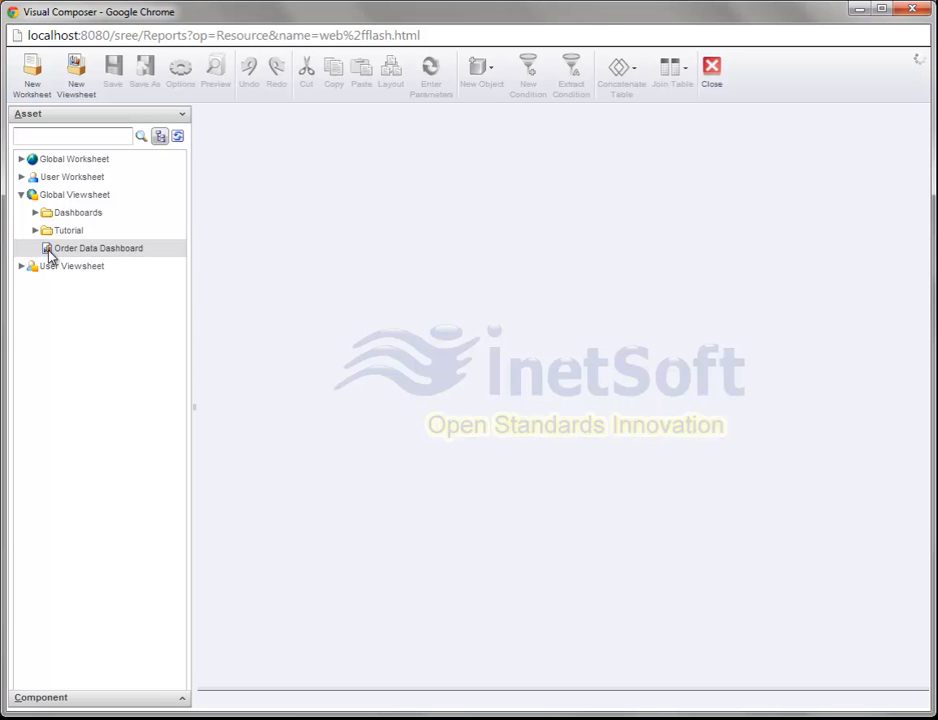
pyautogui.doubleClick(50, 251)
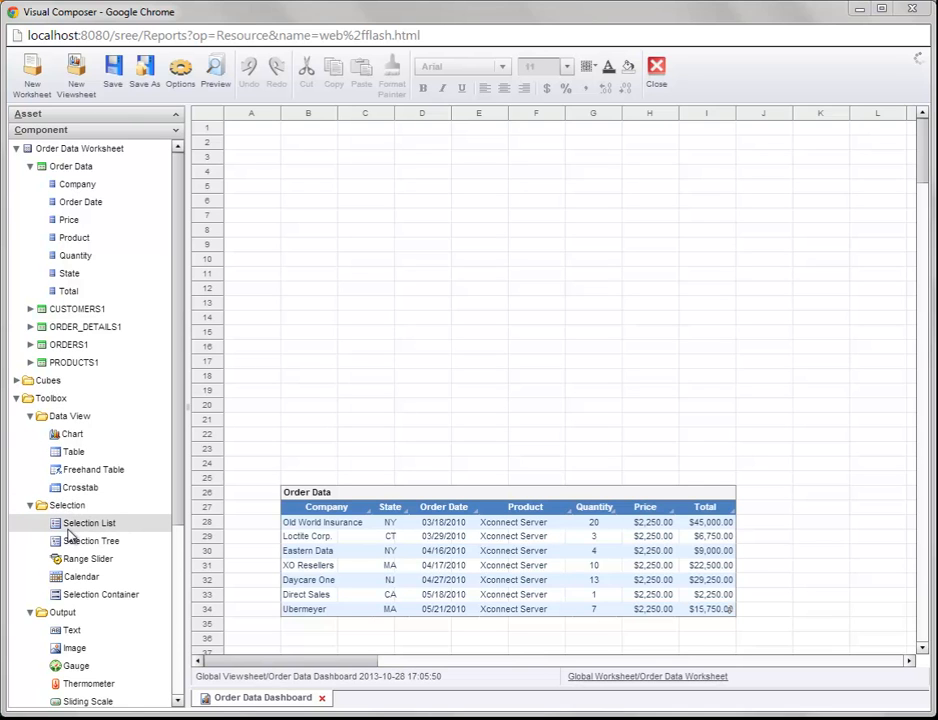
# Add a Selection List above the Order Data table at cell D8, bind it to the Company field, and widen it to two grid columns.
pyautogui.moveTo(128, 530); pyautogui.dragTo(400, 232)
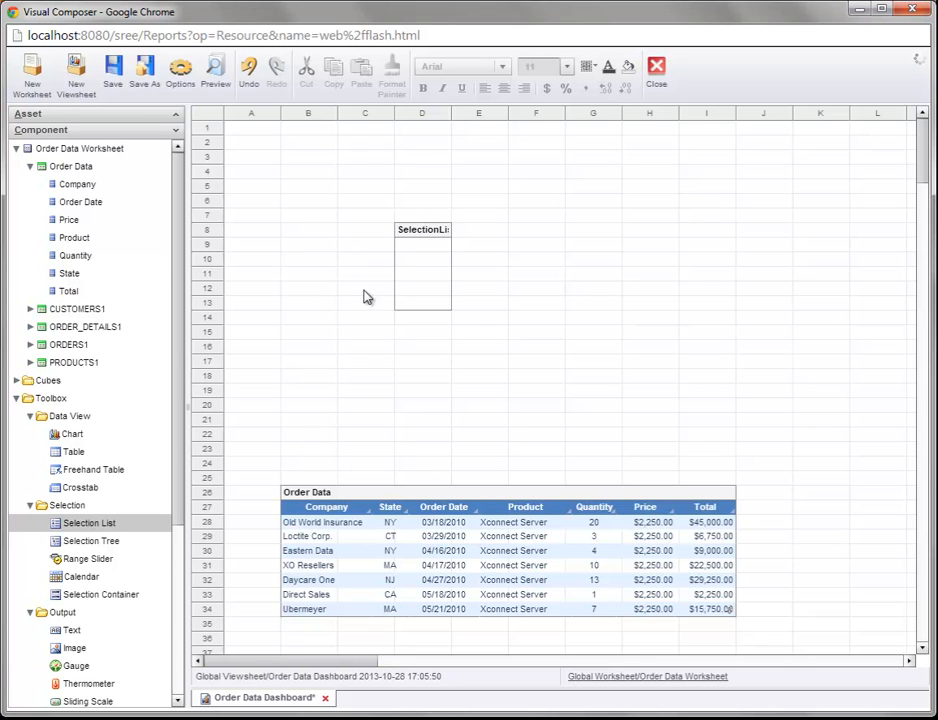
pyautogui.moveTo(413, 259)
pyautogui.moveTo(103, 186); pyautogui.dragTo(425, 281)
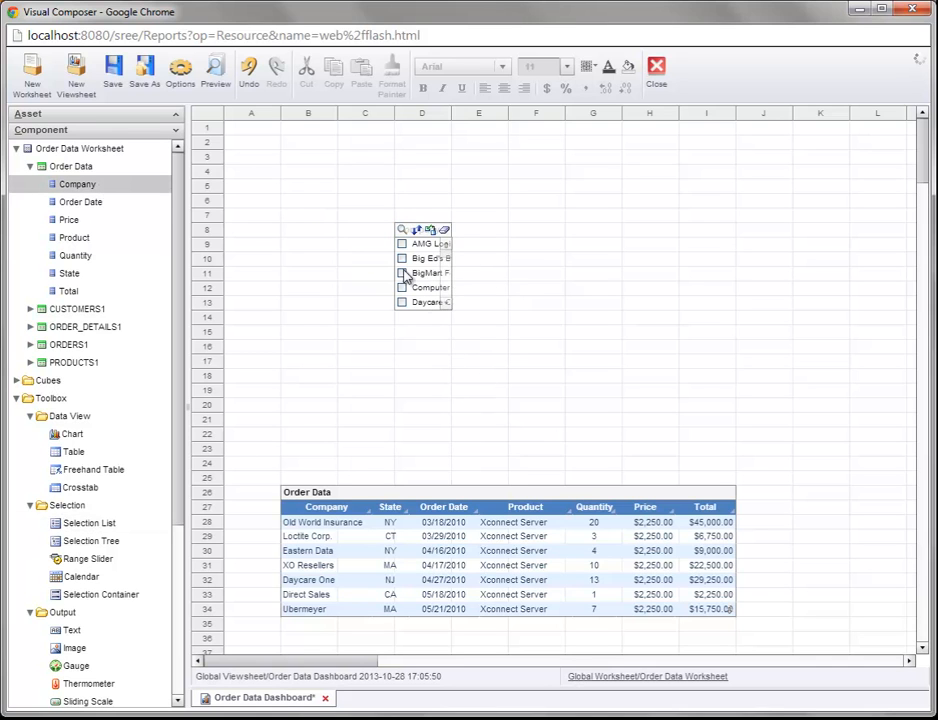
pyautogui.click(458, 272)
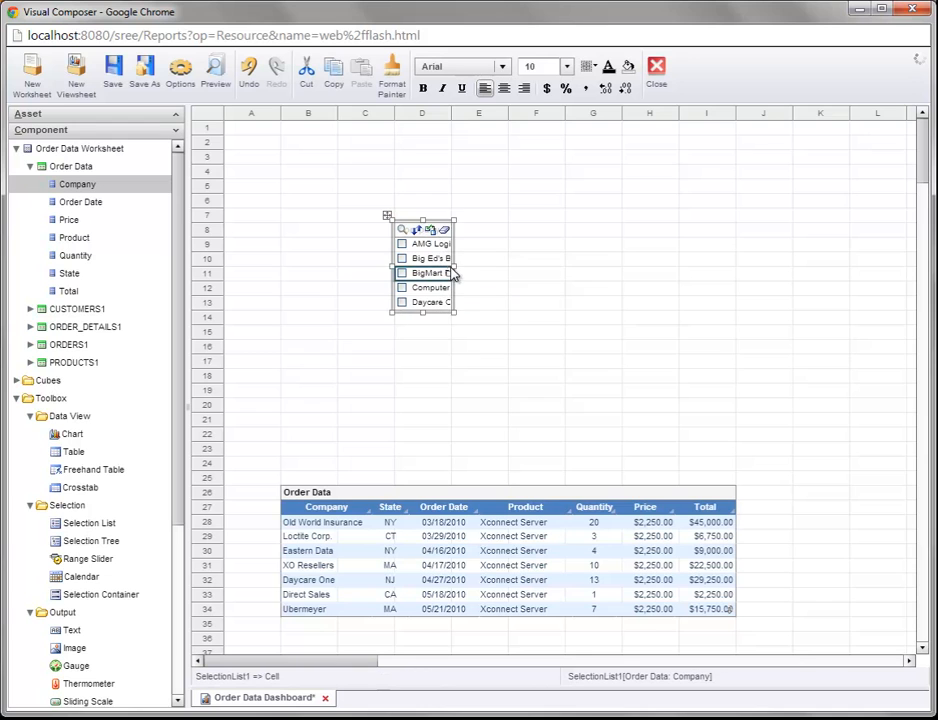
pyautogui.moveTo(455, 272); pyautogui.dragTo(521, 329)
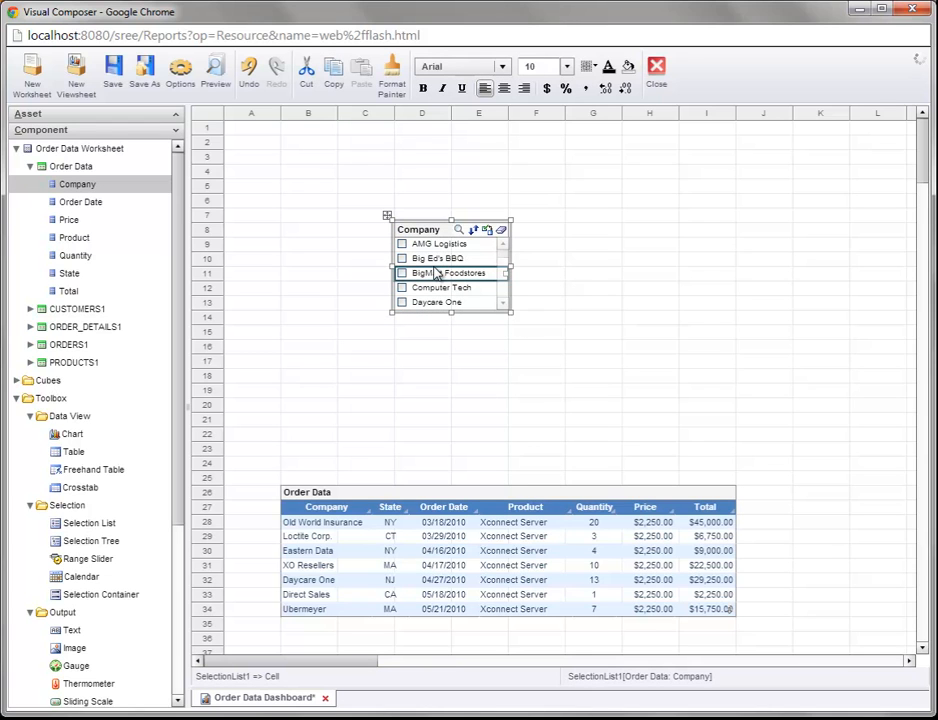
# Try filtering by BigMart Foodstores, Computer Tech and AMG Logistics in the Company selection list, and delete the list.
pyautogui.click(401, 272)
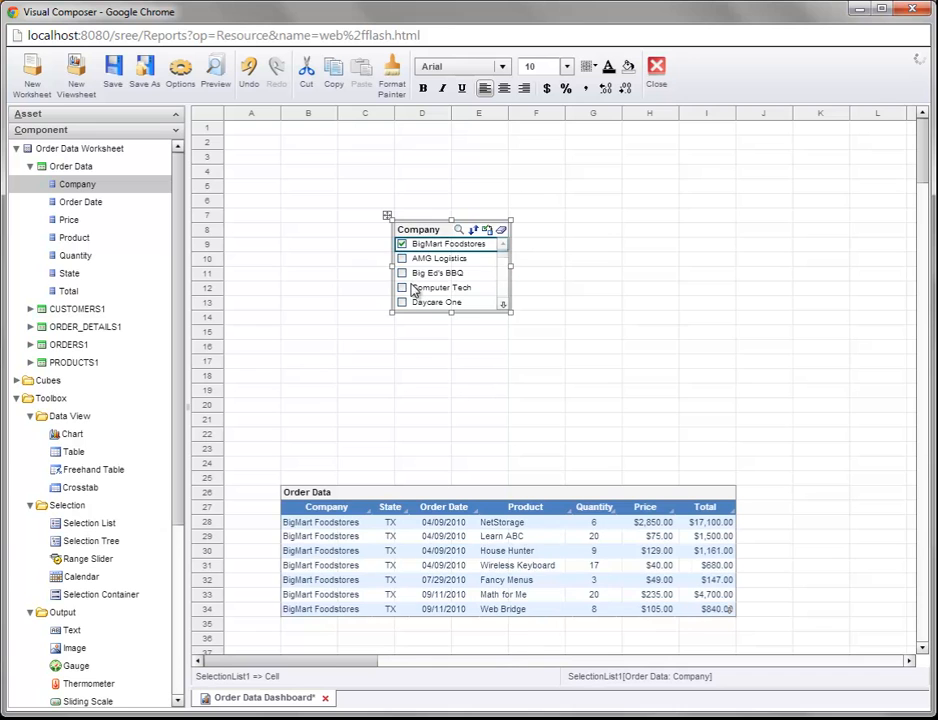
pyautogui.click(402, 288)
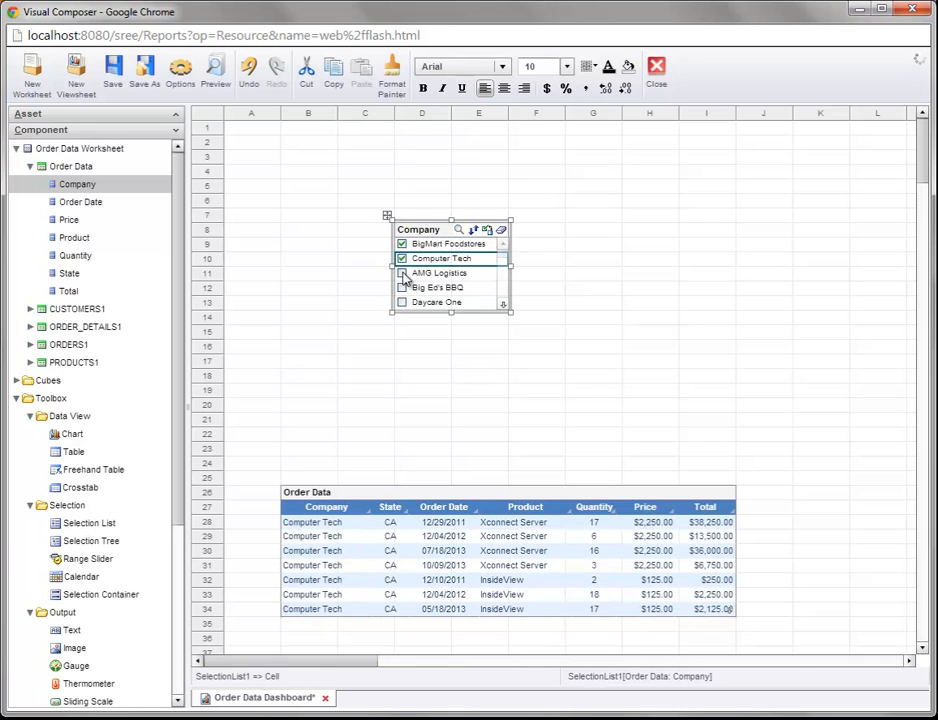
pyautogui.click(402, 273)
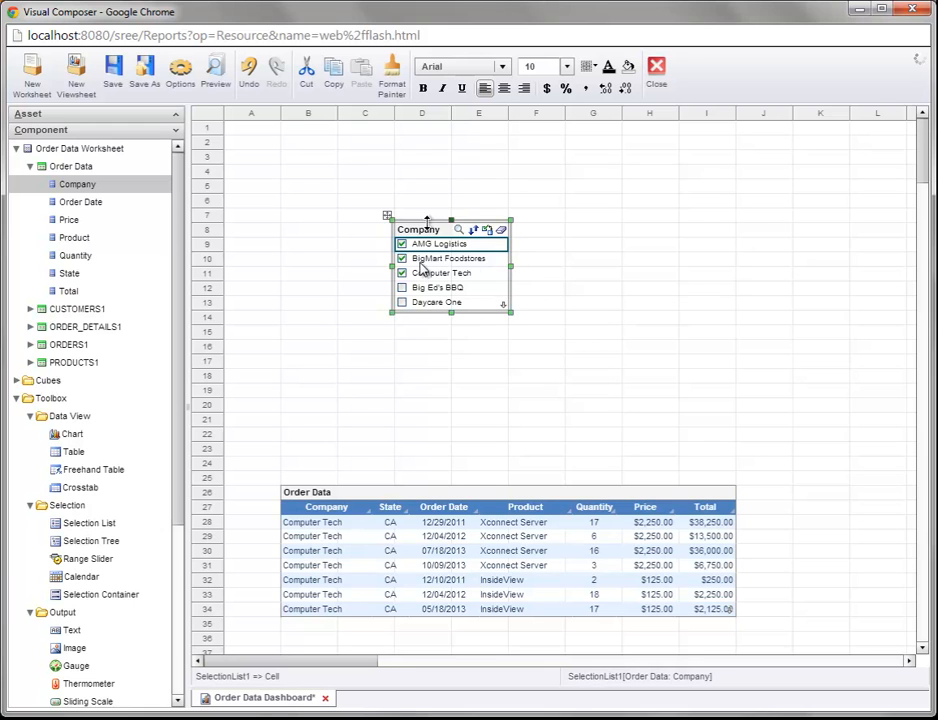
pyautogui.moveTo(365, 192); pyautogui.dragTo(584, 373)
pyautogui.press('Delete')
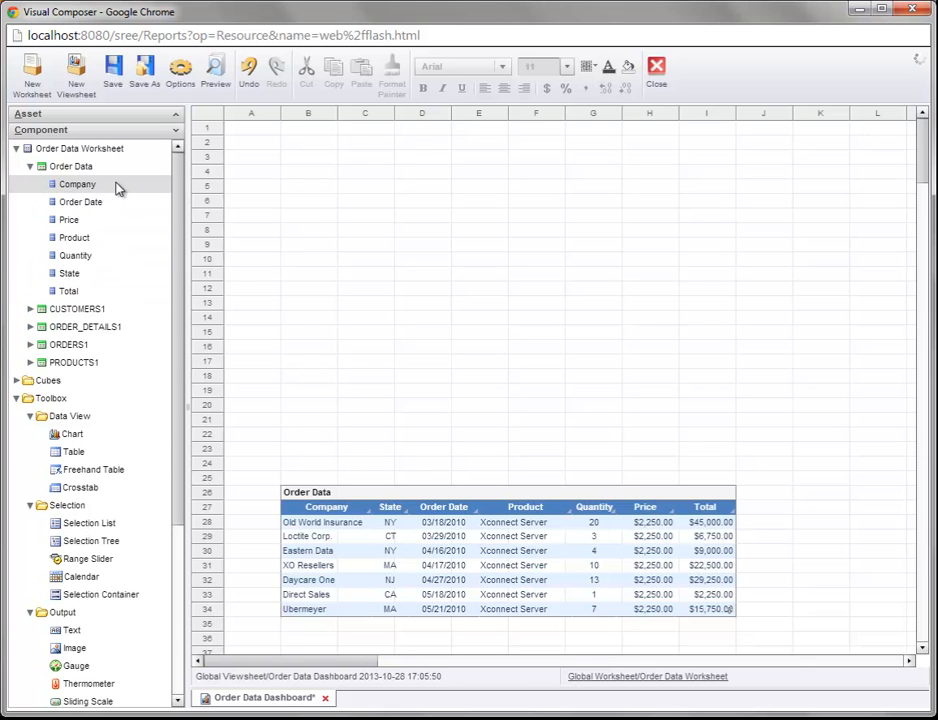
# Create a Company selection list directly from the Order Data field at cell K16, and widen it to span columns K and L.
pyautogui.moveTo(117, 189); pyautogui.dragTo(799, 343)
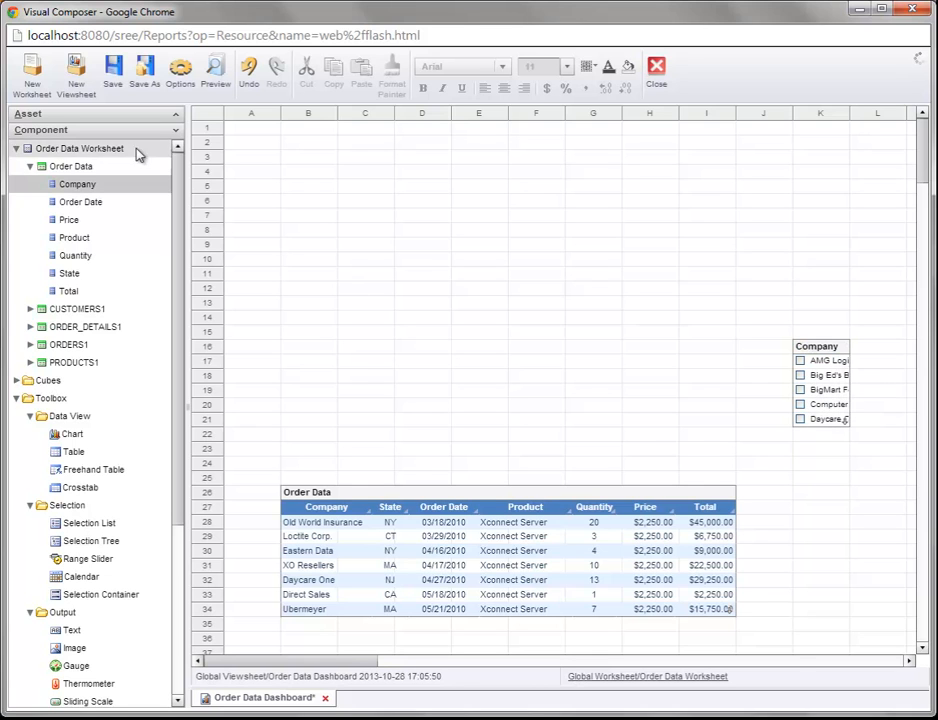
pyautogui.click(822, 386)
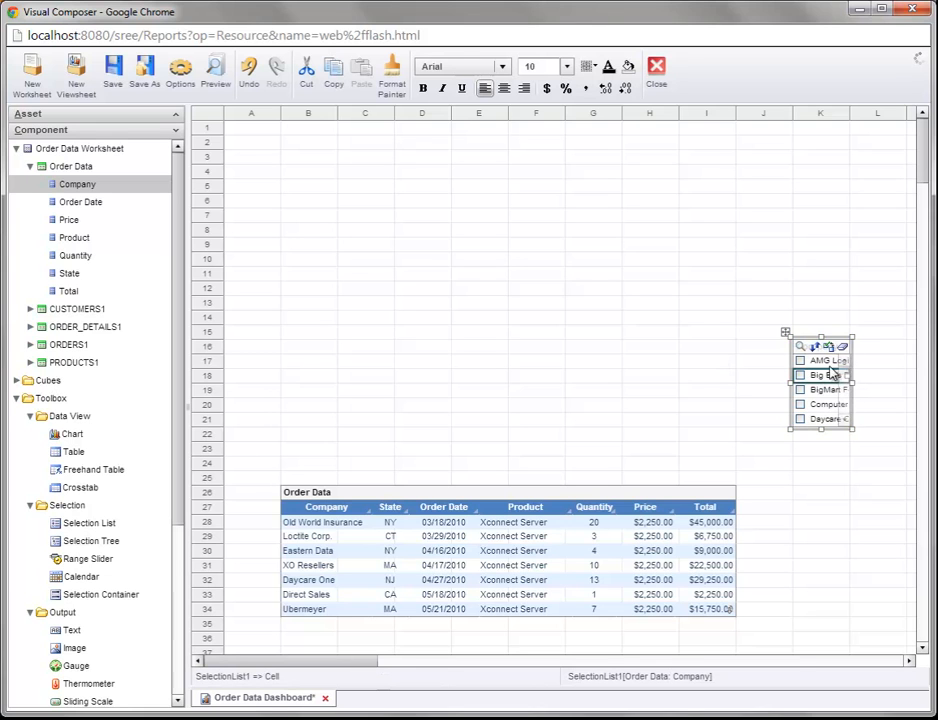
pyautogui.moveTo(857, 380)
pyautogui.mouseDown()
pyautogui.moveTo(900, 383)
pyautogui.moveTo(846, 377)
pyautogui.mouseUp()
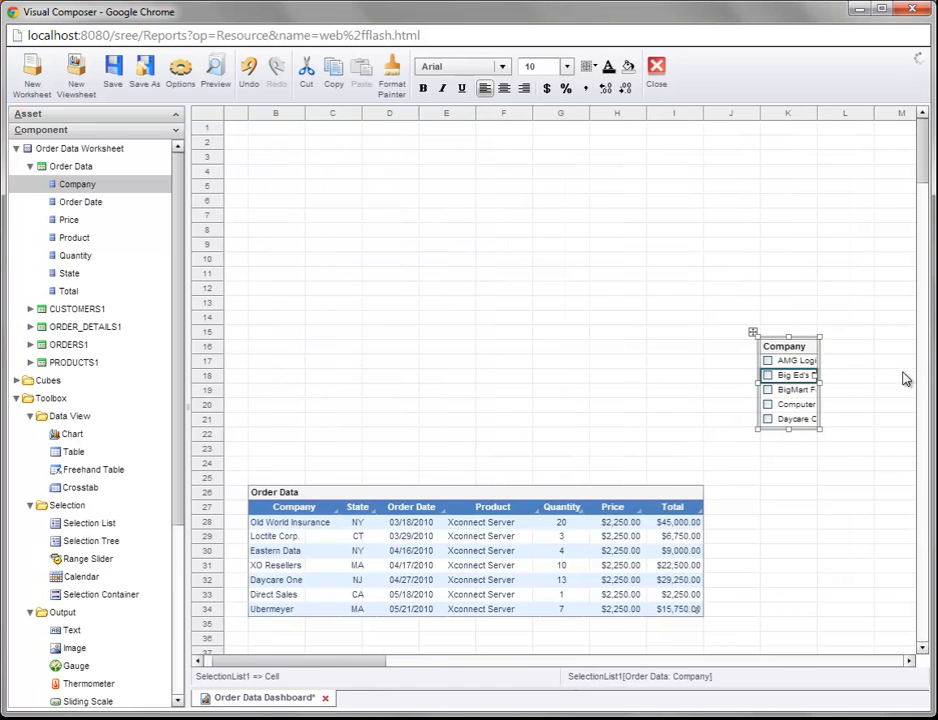
pyautogui.moveTo(270, 662); pyautogui.dragTo(293, 662)
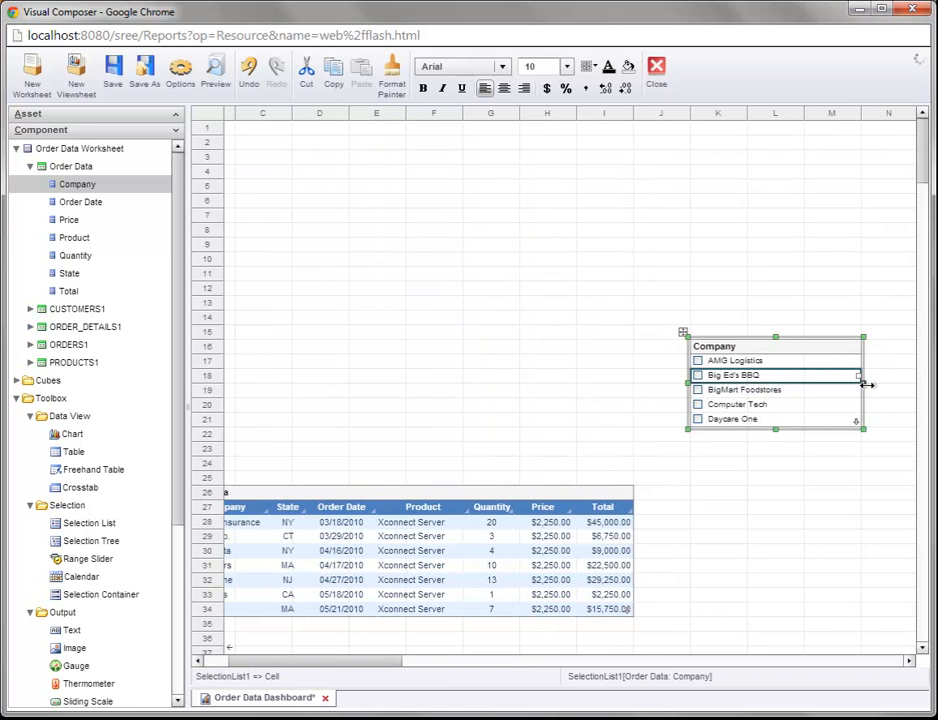
pyautogui.moveTo(825, 389)
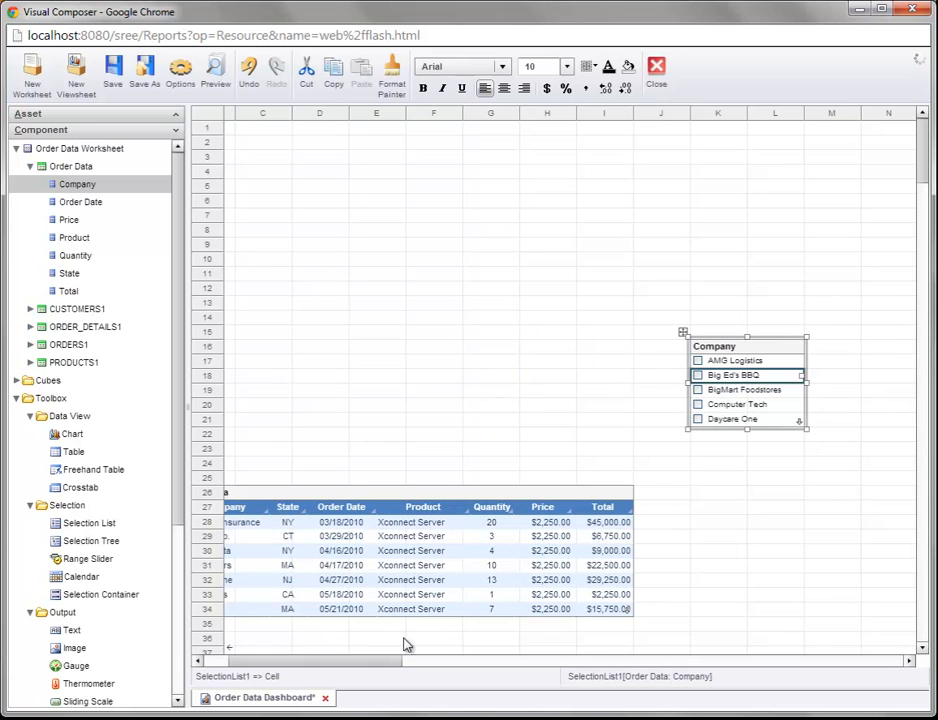
pyautogui.moveTo(381, 666); pyautogui.dragTo(300, 670)
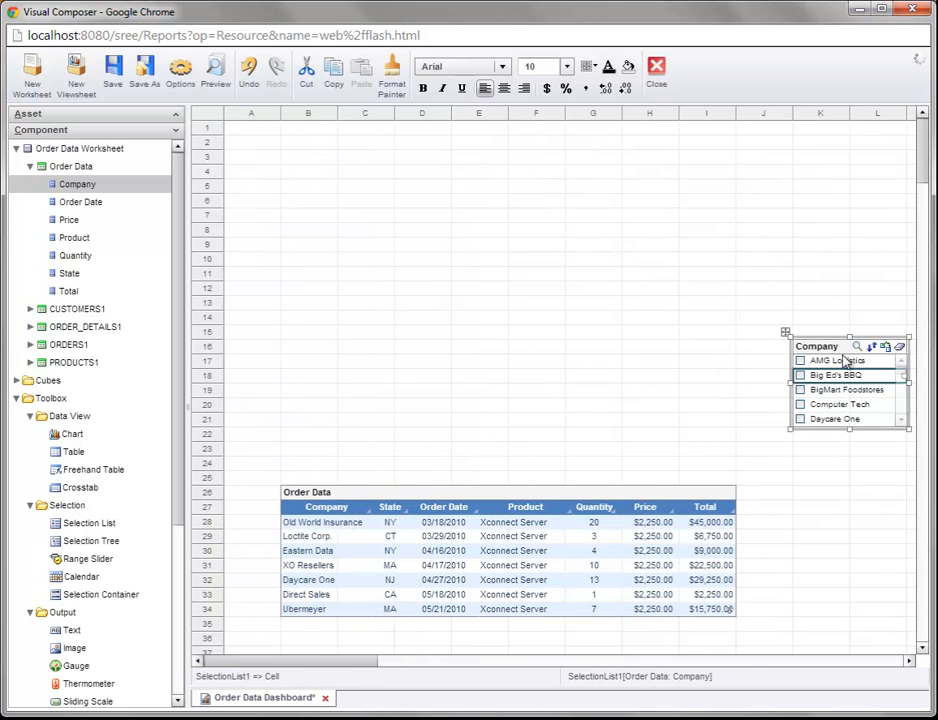
# Try filtering the table by AMG Logistics and Daycare One in the Company list, and clear the selection.
pyautogui.click(800, 360)
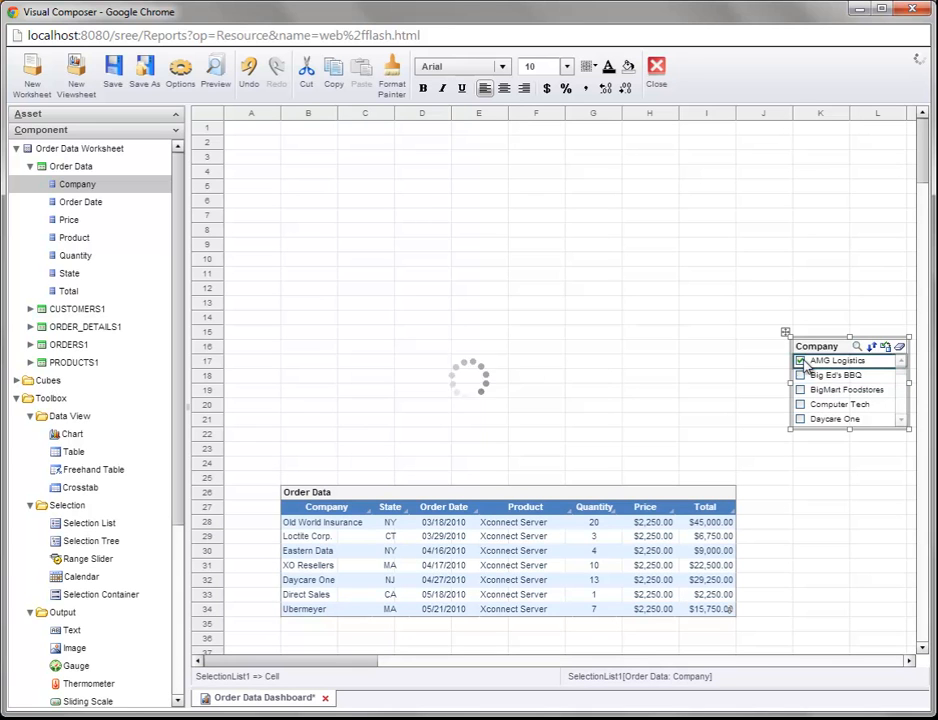
pyautogui.click(800, 420)
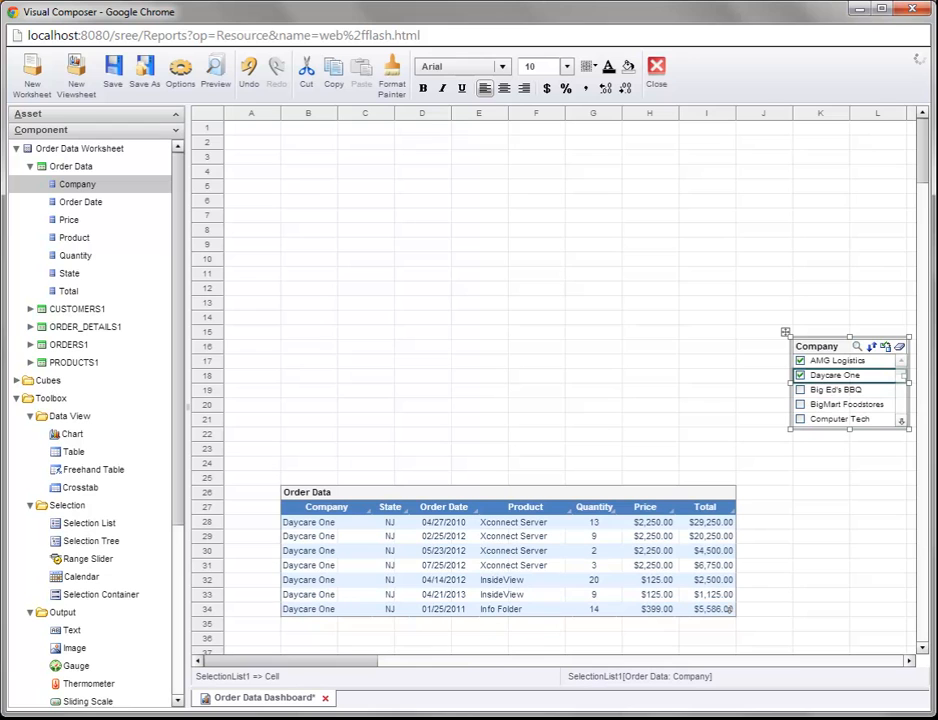
pyautogui.click(901, 348)
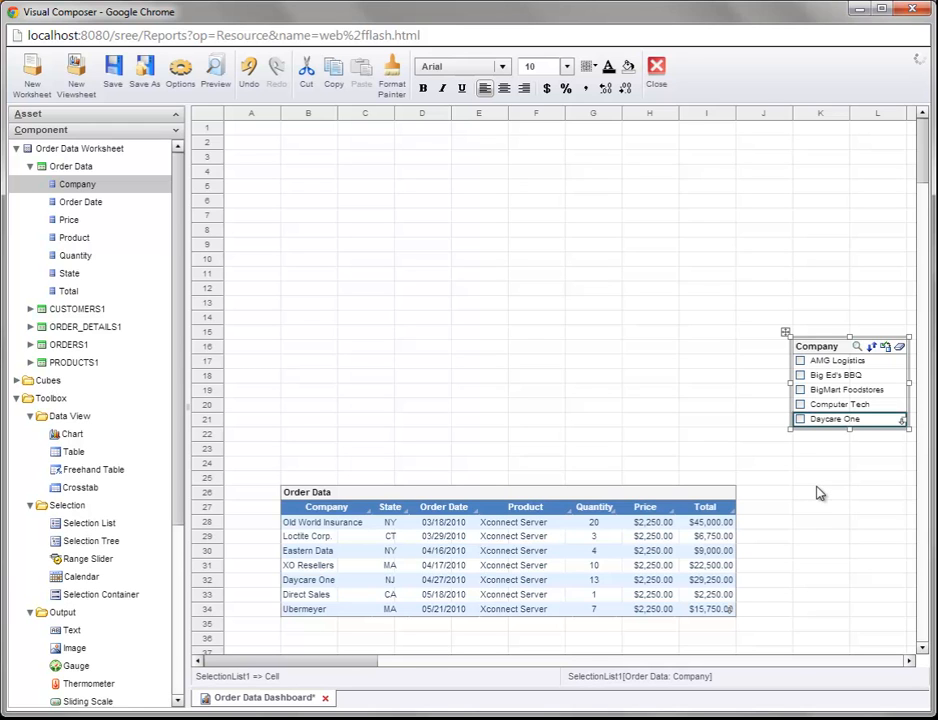
# Create a State selection list from the Order Data field below the Company list, and widen it to match the Company list.
pyautogui.click(105, 272)
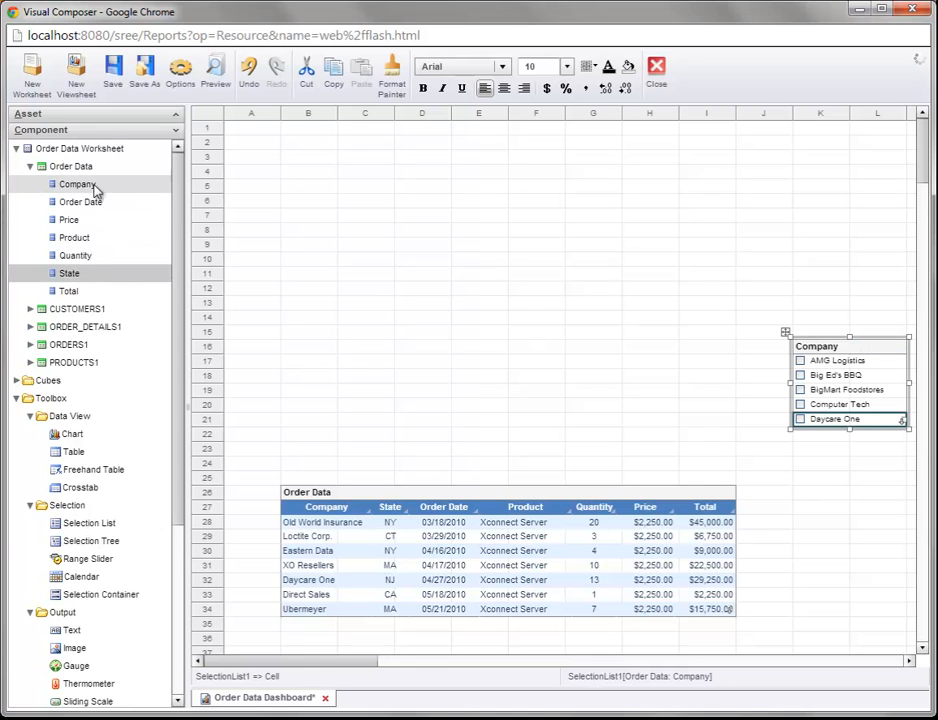
pyautogui.moveTo(69, 273); pyautogui.dragTo(806, 463)
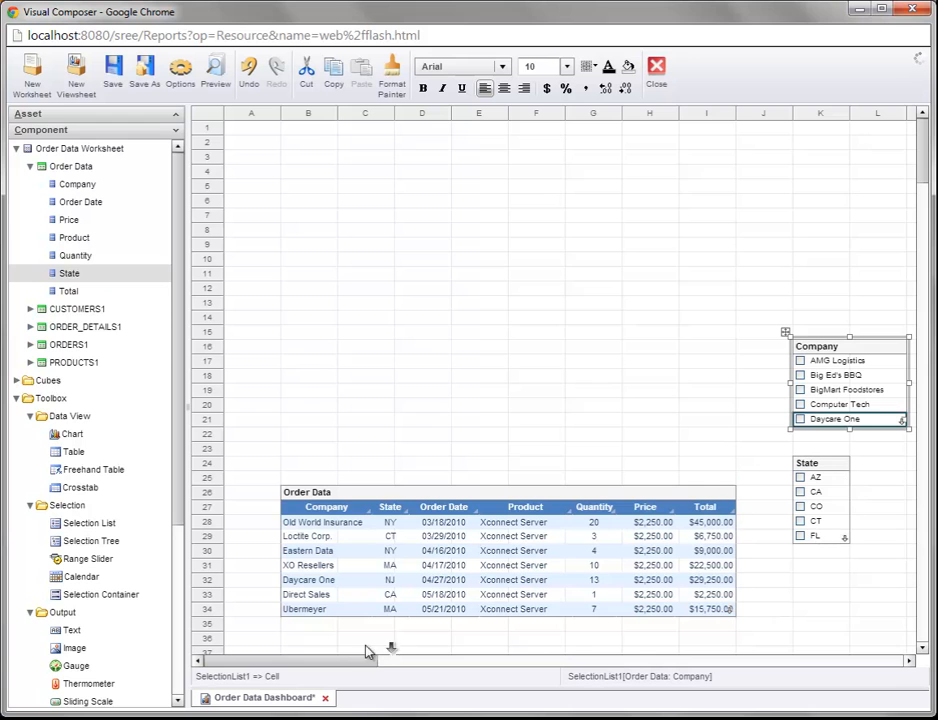
pyautogui.moveTo(350, 666); pyautogui.dragTo(377, 666)
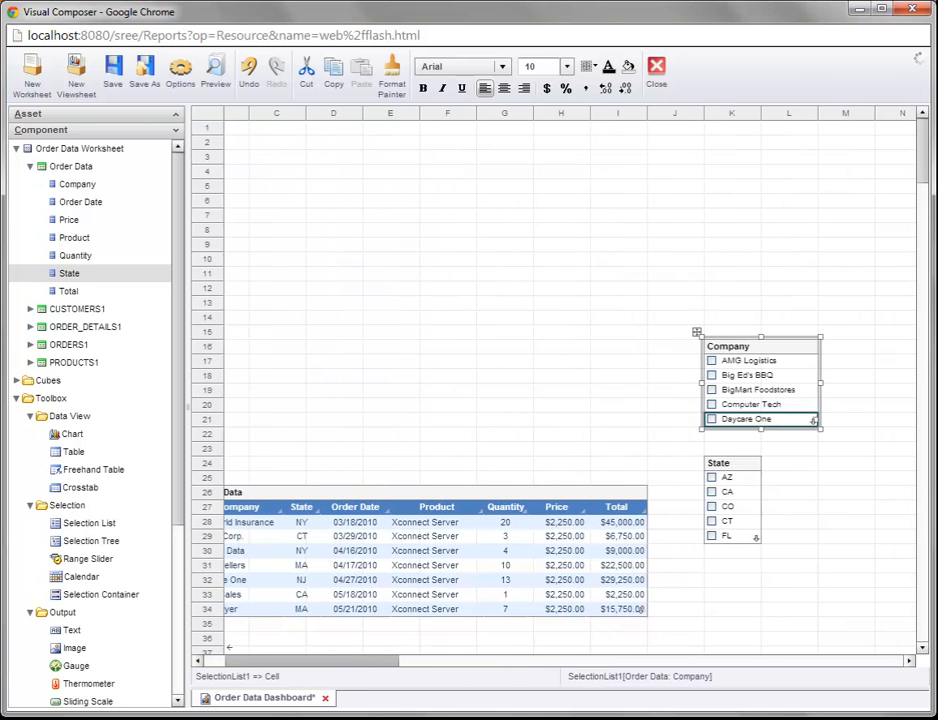
pyautogui.click(735, 492)
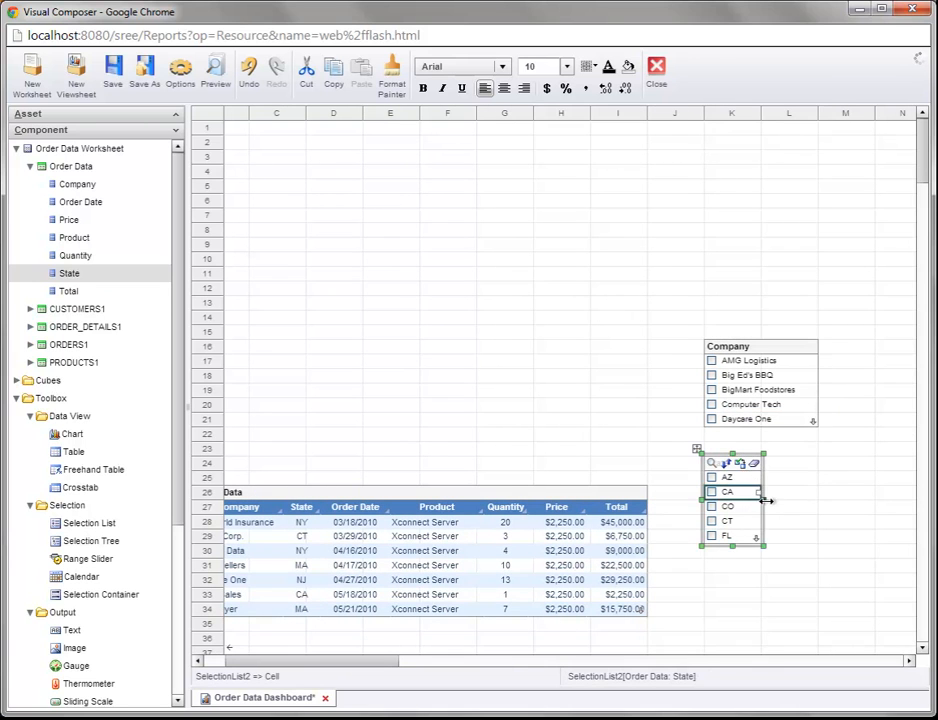
pyautogui.moveTo(783, 505); pyautogui.dragTo(822, 500)
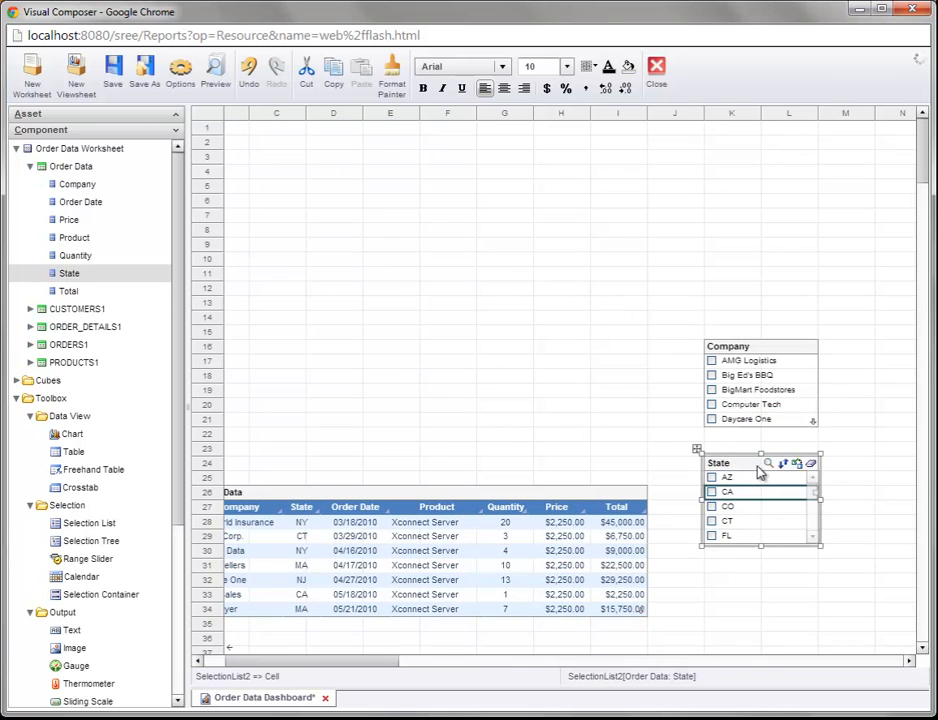
# Move the State selection list up to row 23, leaving one empty row below the Company list.
pyautogui.moveTo(740, 463); pyautogui.dragTo(735, 448)
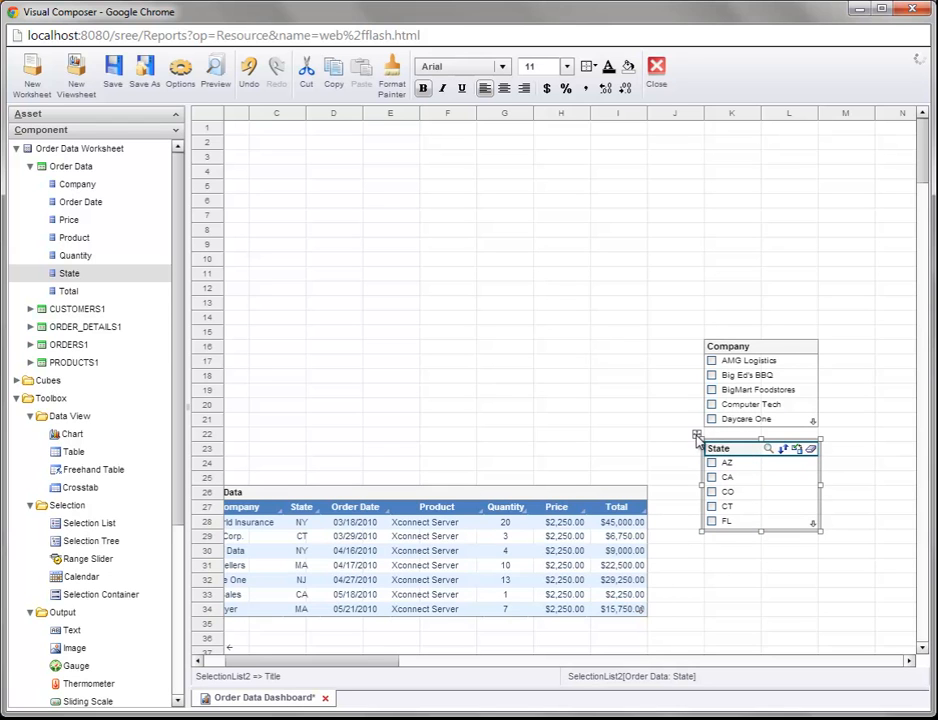
pyautogui.moveTo(697, 437)
pyautogui.mouseDown()
pyautogui.moveTo(695, 494)
pyautogui.moveTo(697, 434)
pyautogui.mouseUp()
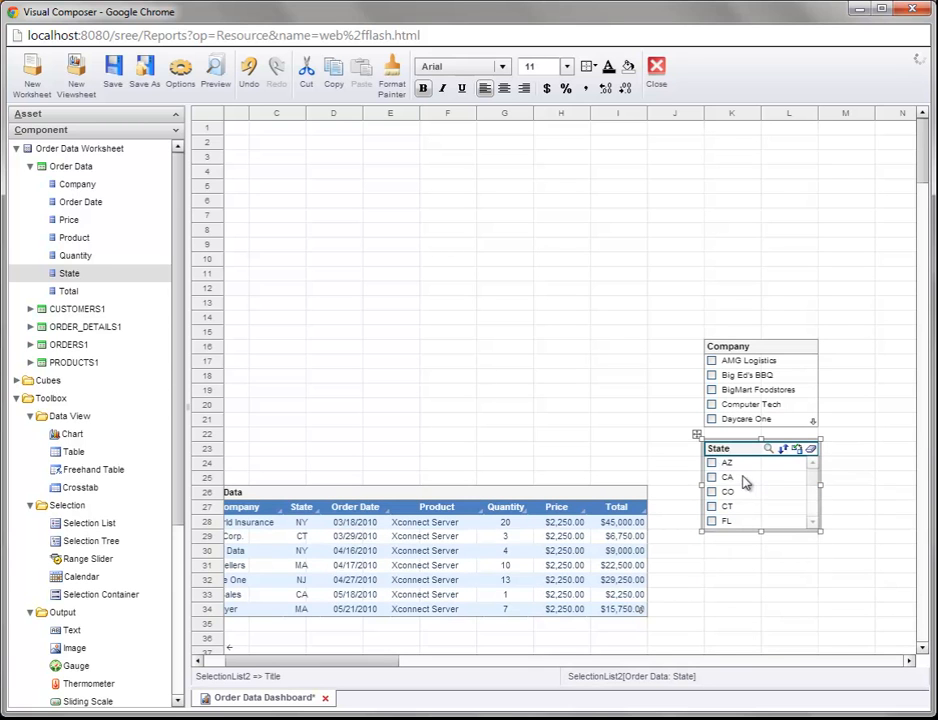
pyautogui.moveTo(381, 661); pyautogui.dragTo(352, 664)
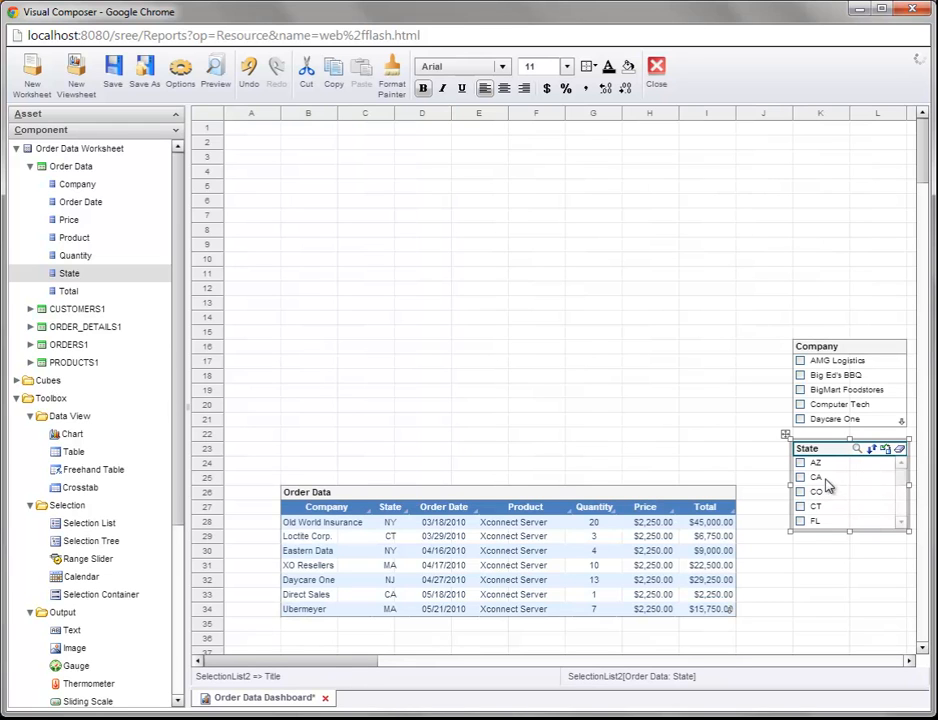
# Narrow the cells of the State selection list to one grid column so the states are arranged in two columns.
pyautogui.moveTo(904, 482)
pyautogui.mouseDown()
pyautogui.moveTo(904, 515)
pyautogui.moveTo(904, 481)
pyautogui.mouseUp()
pyautogui.click(831, 493)
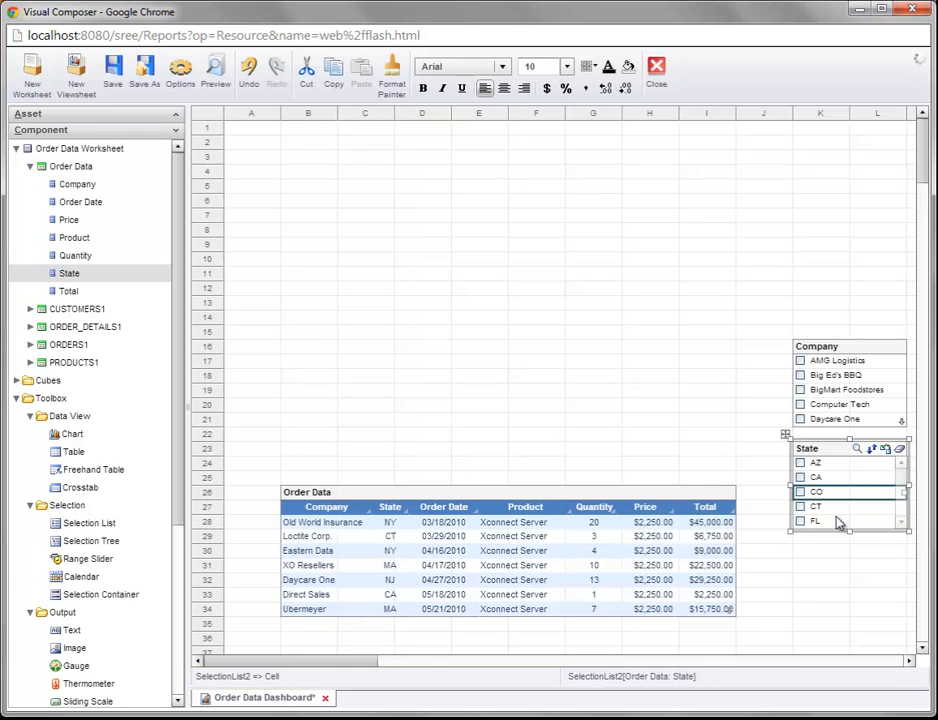
pyautogui.click(842, 478)
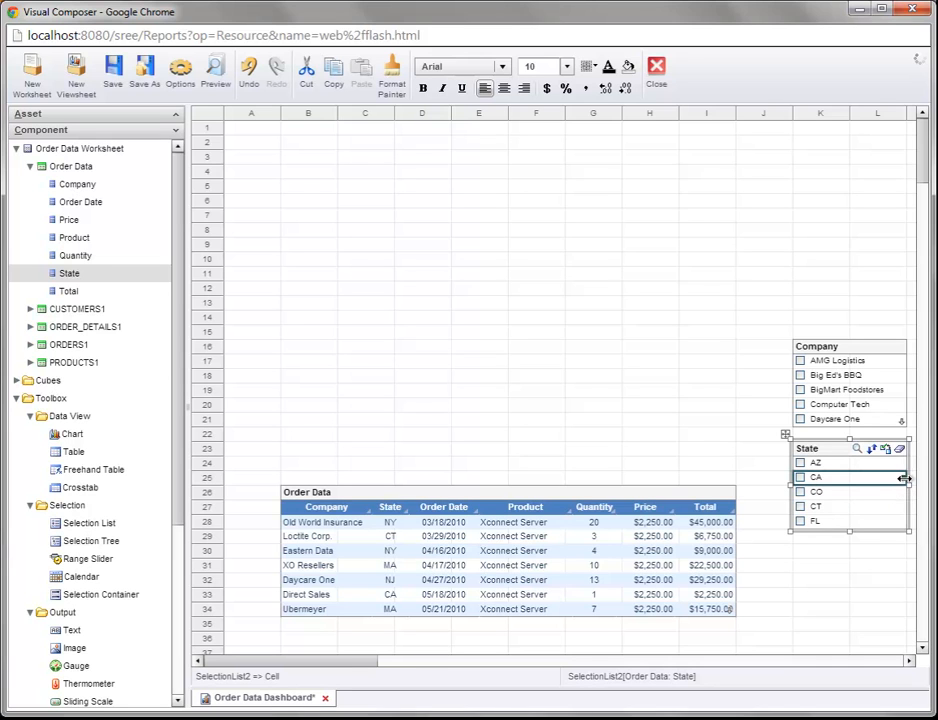
pyautogui.moveTo(904, 479); pyautogui.dragTo(852, 492)
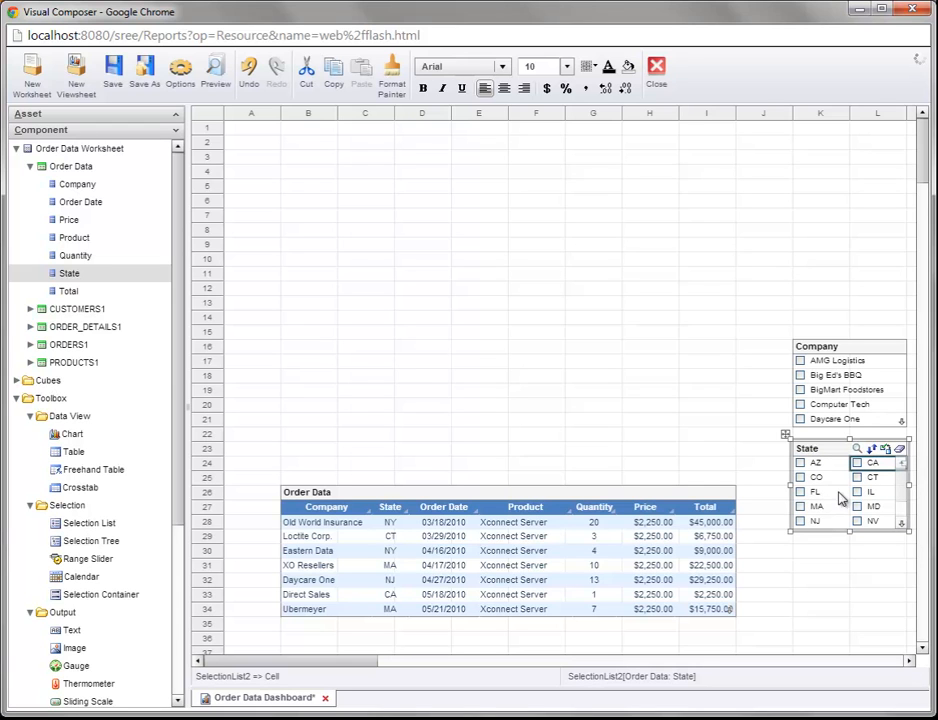
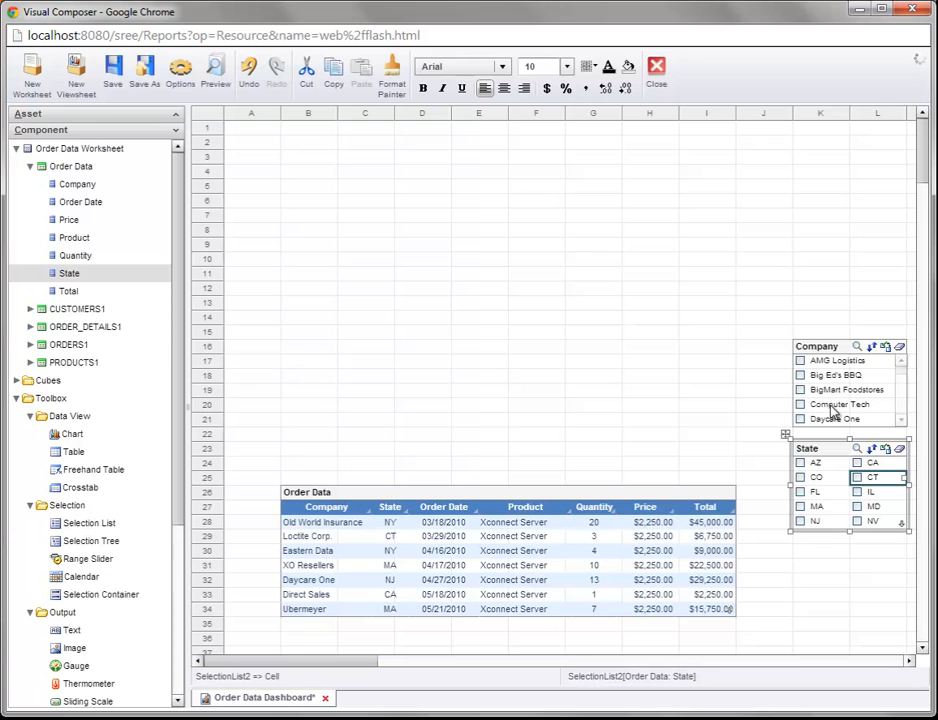
# Add a Range Slider above the Order Data table at cell D8 and bind it to the Order Date field.
pyautogui.moveTo(178, 407); pyautogui.dragTo(186, 460)
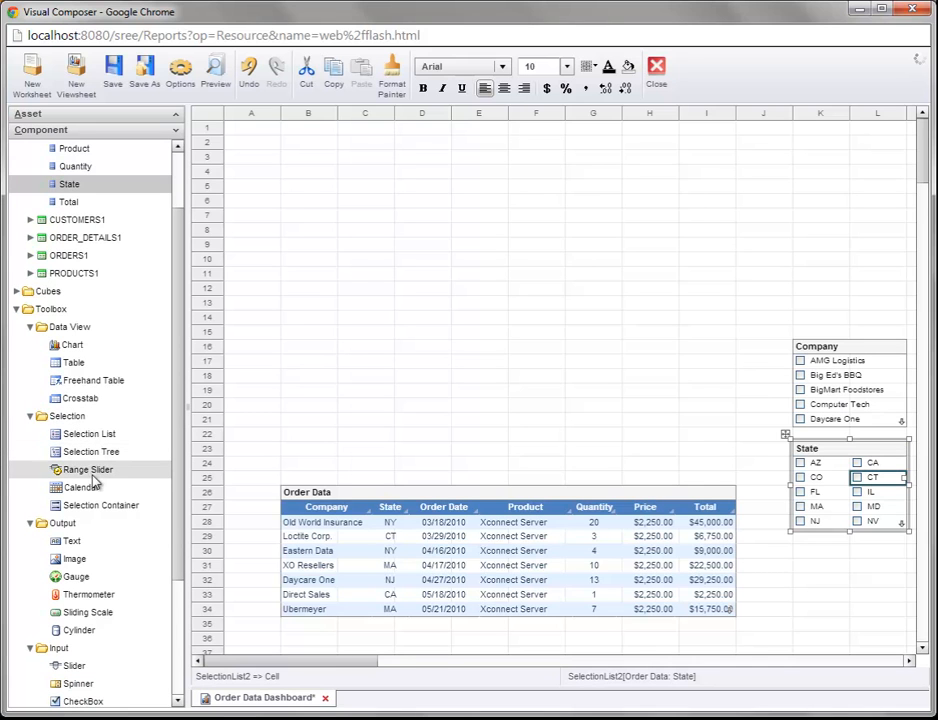
pyautogui.moveTo(117, 471); pyautogui.dragTo(392, 245)
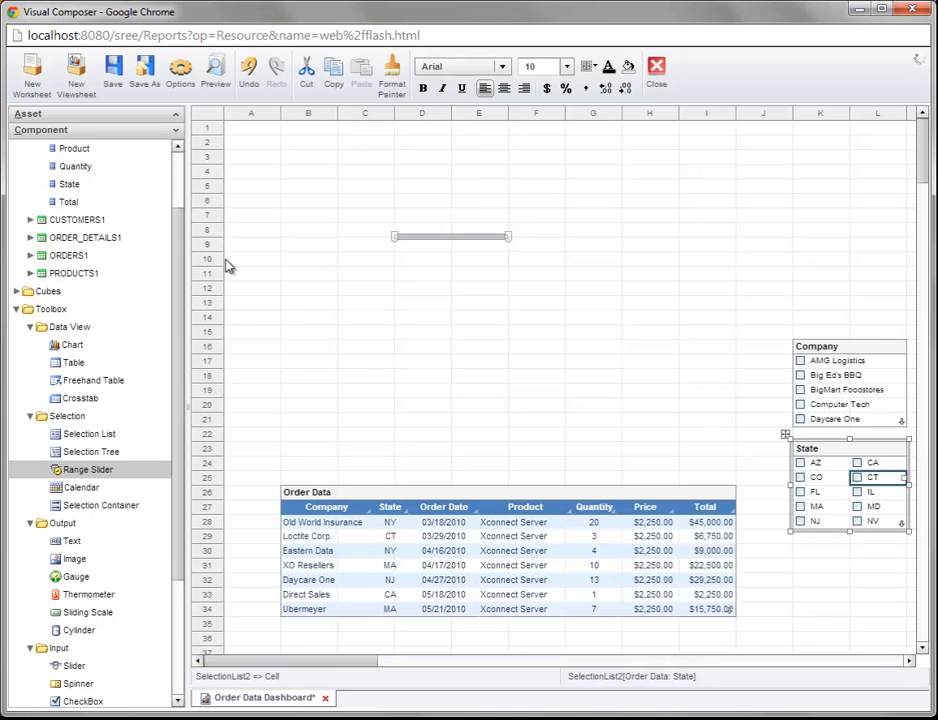
pyautogui.scroll(2, 138, 138)
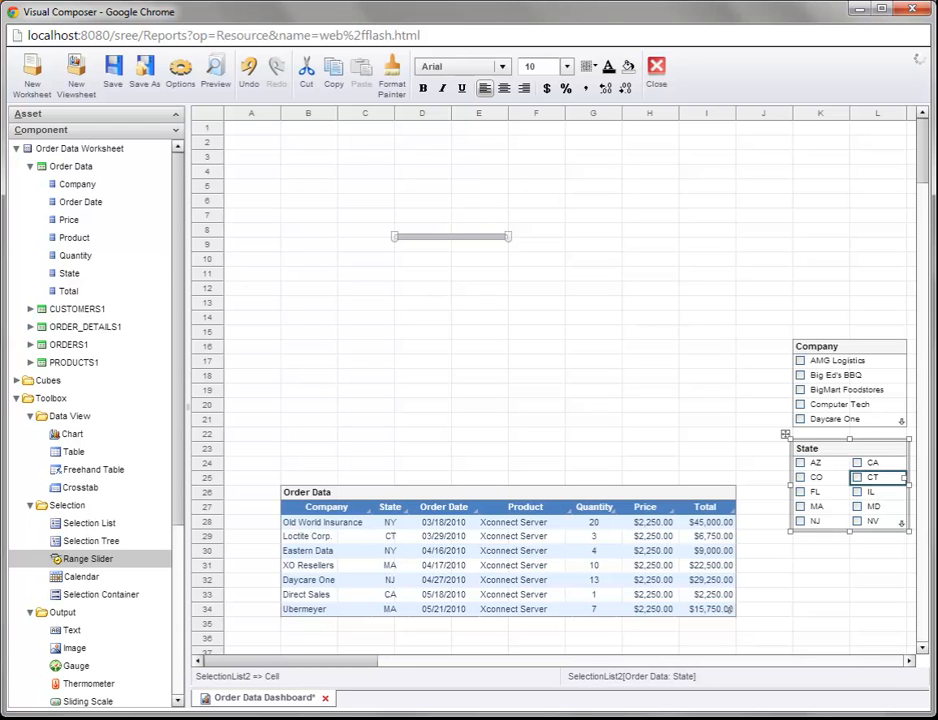
pyautogui.moveTo(127, 205); pyautogui.dragTo(435, 242)
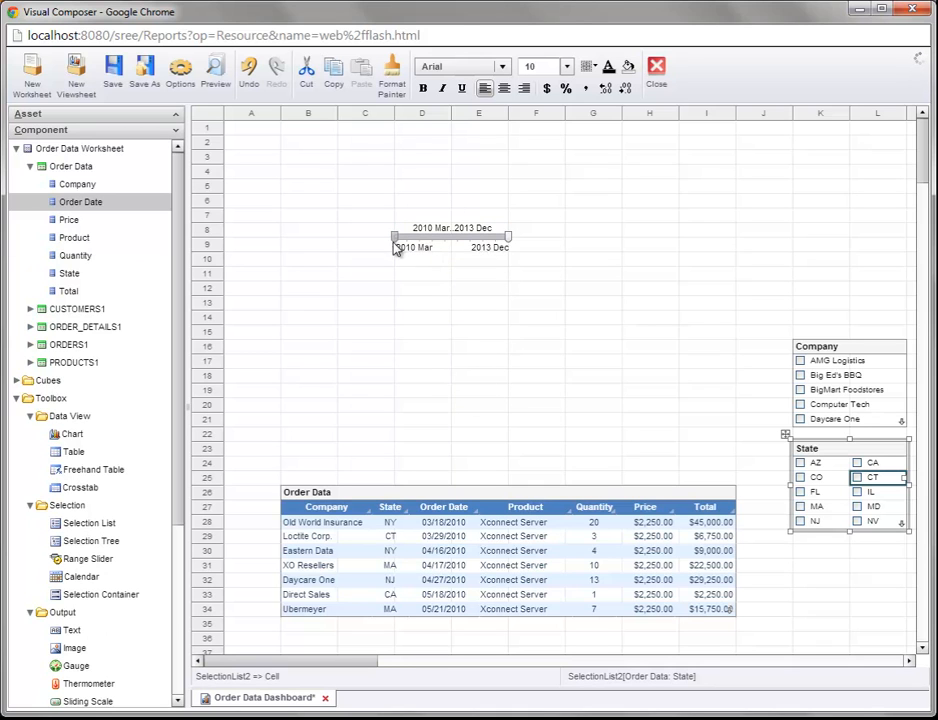
# Try the Order Date slider on the Order Data table with starts of 2011 Mar and 2012 Nov, and the range 2011 Oct to 2012 Nov.
pyautogui.moveTo(397, 240); pyautogui.dragTo(428, 243)
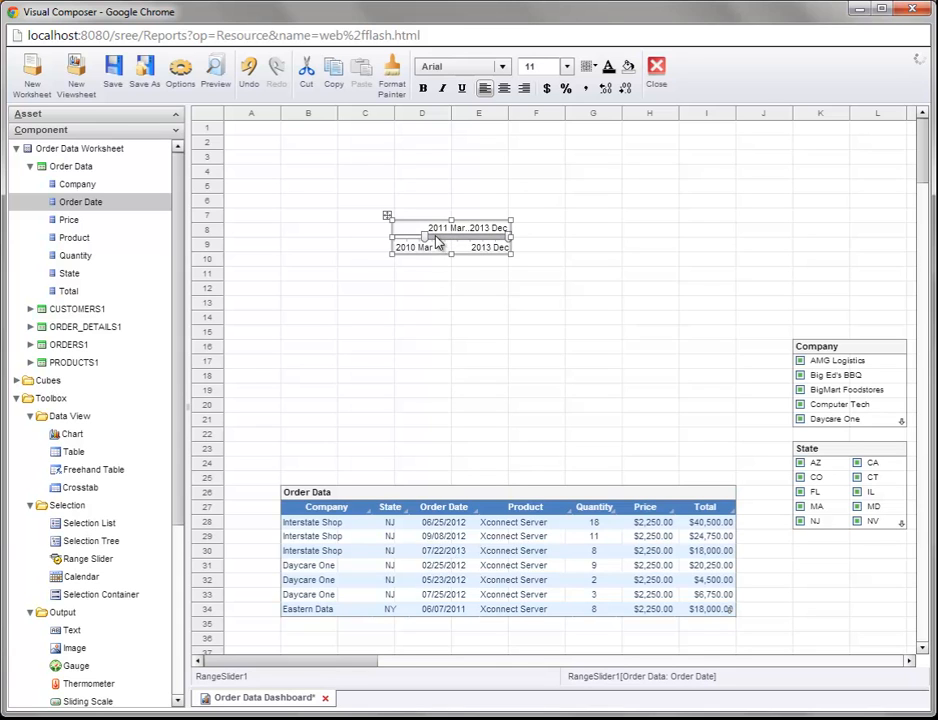
pyautogui.moveTo(429, 238); pyautogui.dragTo(480, 245)
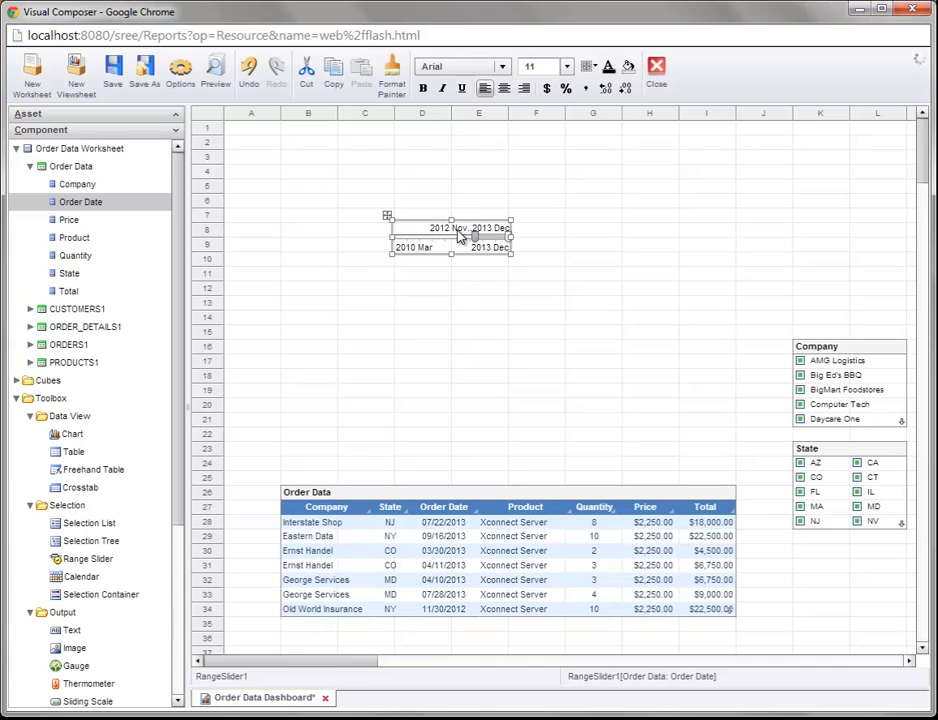
pyautogui.moveTo(744, 537); pyautogui.dragTo(743, 548)
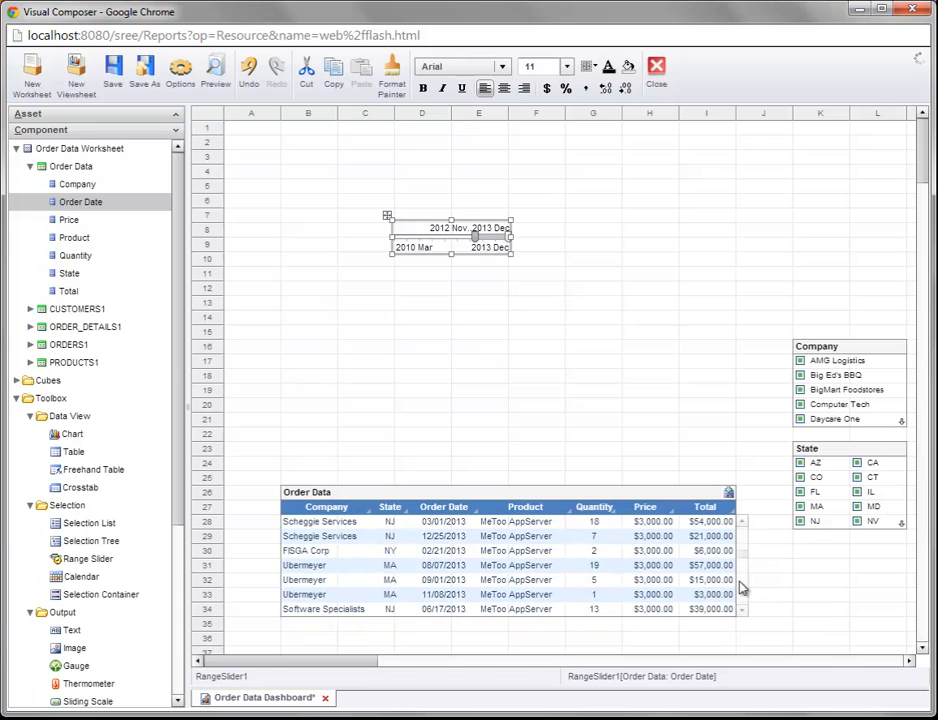
pyautogui.moveTo(742, 553); pyautogui.dragTo(742, 590)
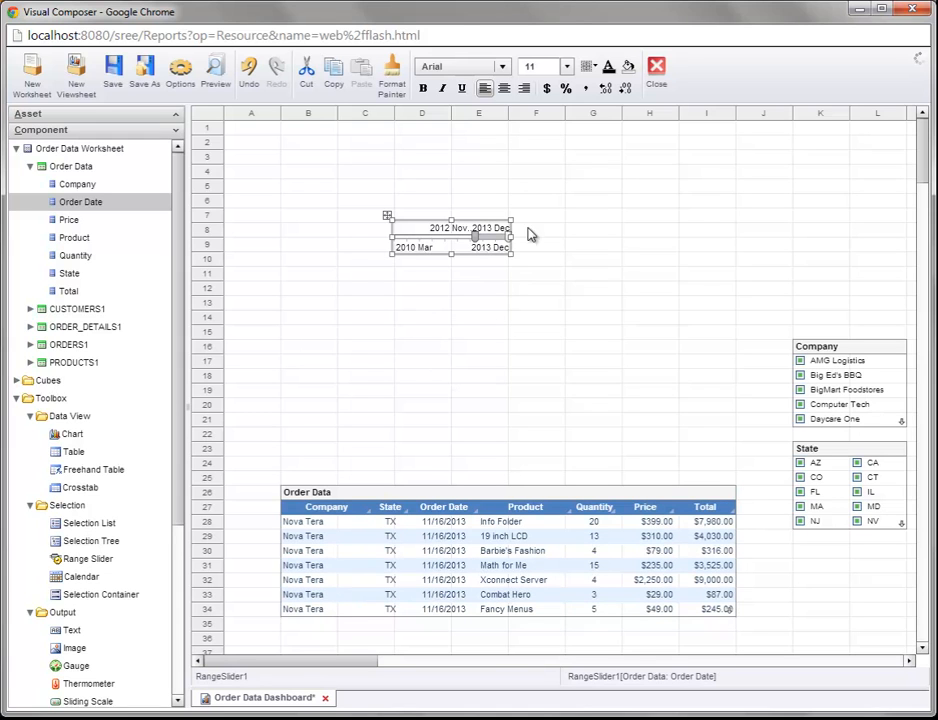
pyautogui.click(478, 243)
pyautogui.moveTo(478, 243); pyautogui.dragTo(460, 246)
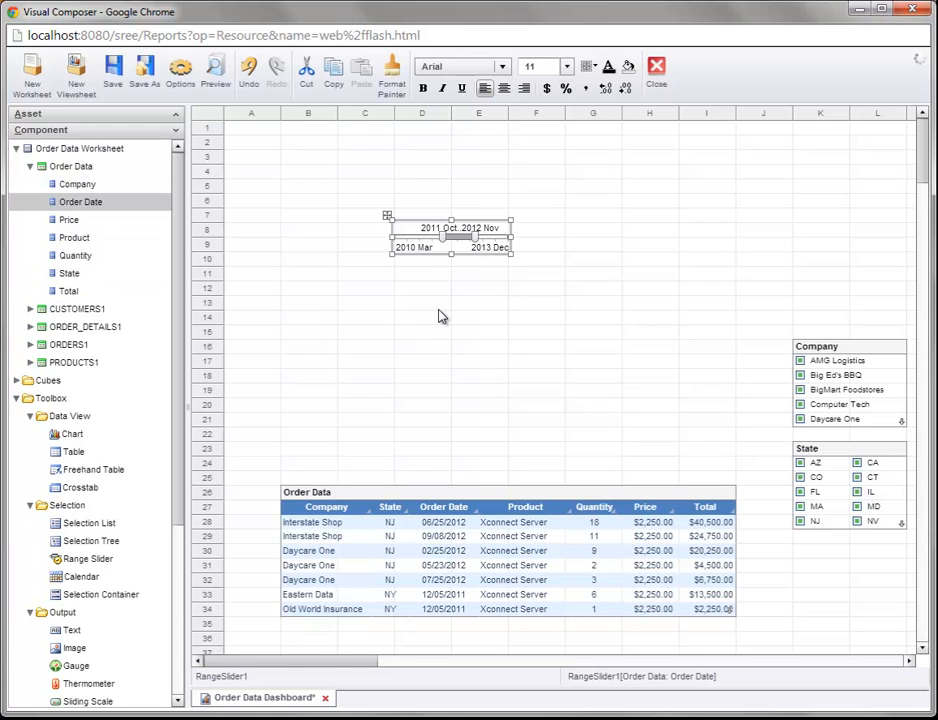
# Replace the Order Date slider with a new one created directly from the Order Date field, placed below the State list at cell K33.
pyautogui.press('Delete')
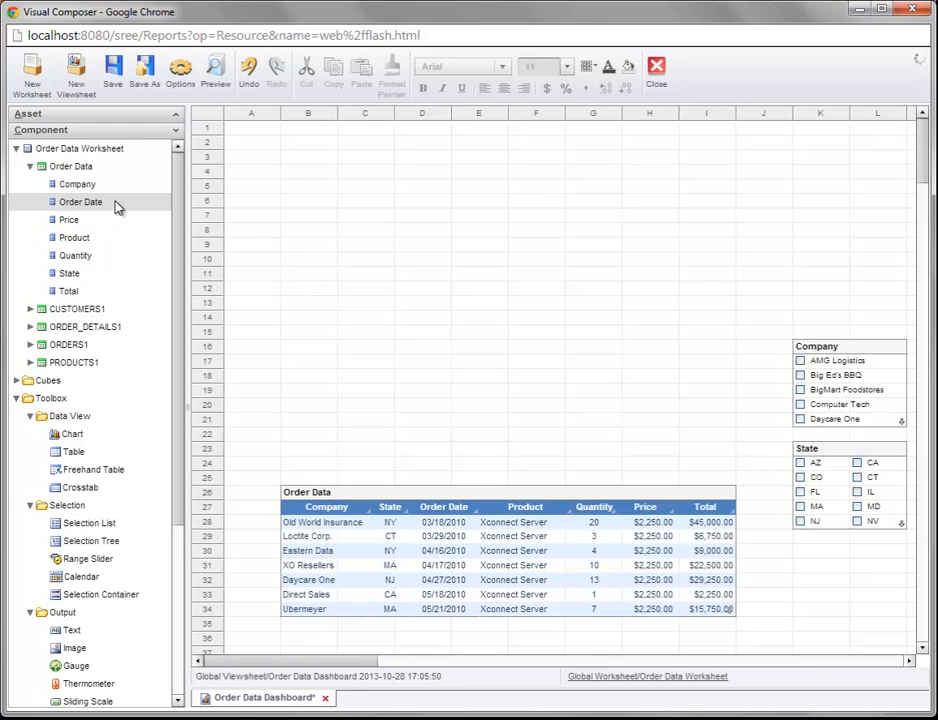
pyautogui.moveTo(118, 205); pyautogui.dragTo(594, 380)
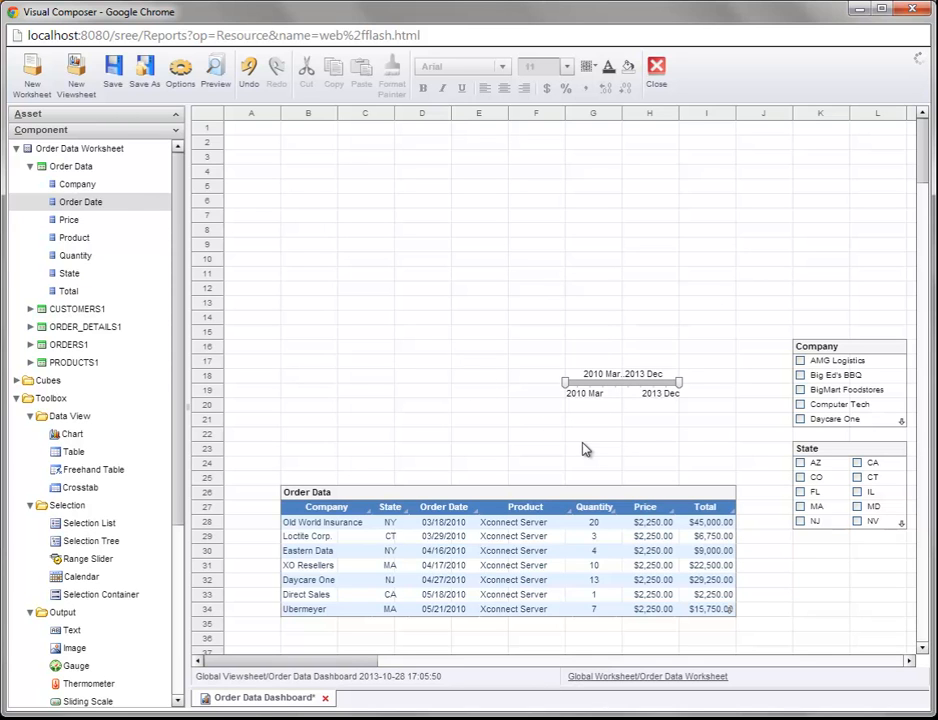
pyautogui.click(622, 392)
pyautogui.moveTo(558, 362); pyautogui.dragTo(790, 593)
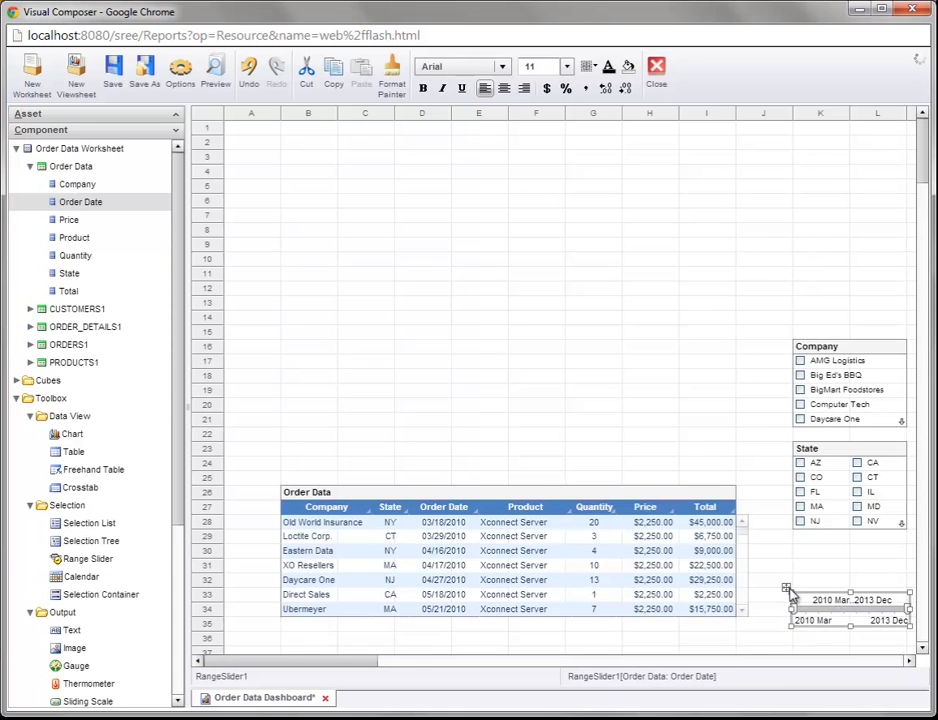
# Sort the Order Data table by ascending Order Date and narrow the date slider to 2010 Aug through 2012 May.
pyautogui.click(828, 448)
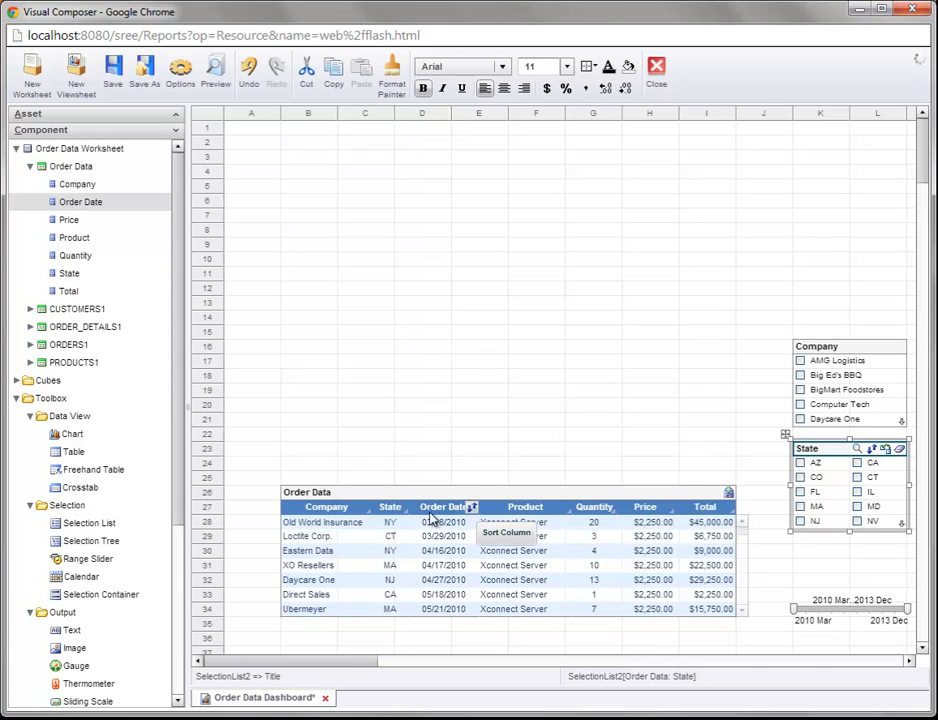
pyautogui.click(473, 508)
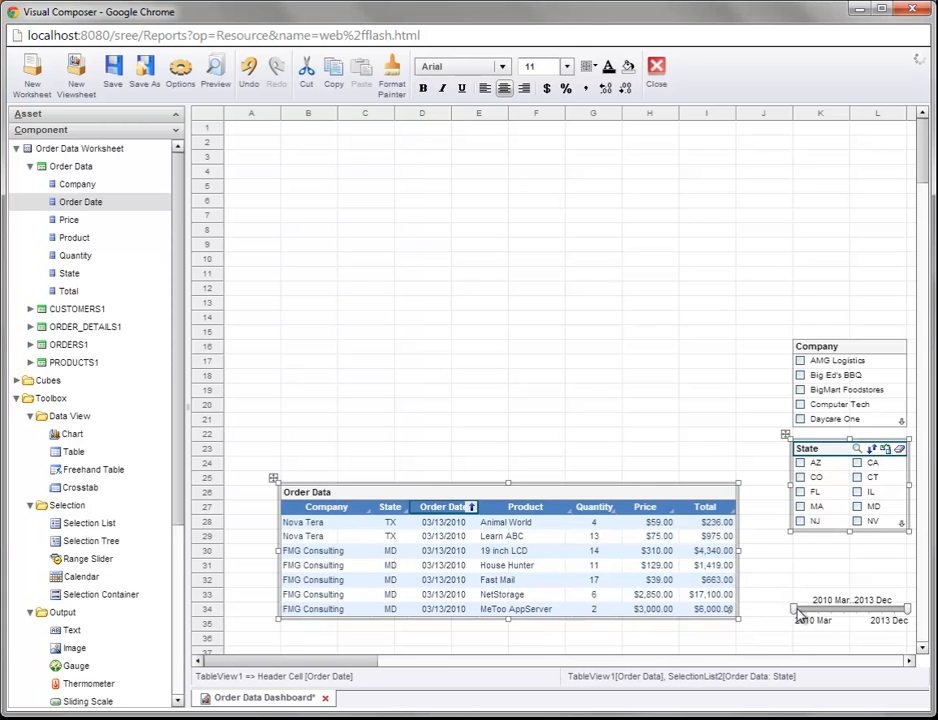
pyautogui.moveTo(798, 615); pyautogui.dragTo(824, 617)
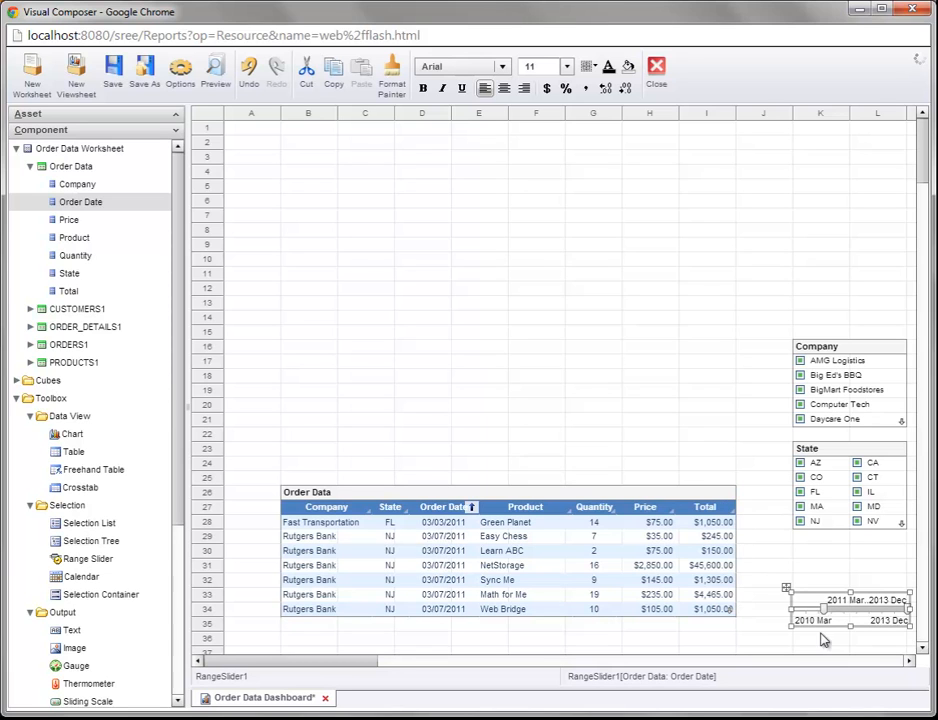
pyautogui.moveTo(887, 617); pyautogui.dragTo(845, 630)
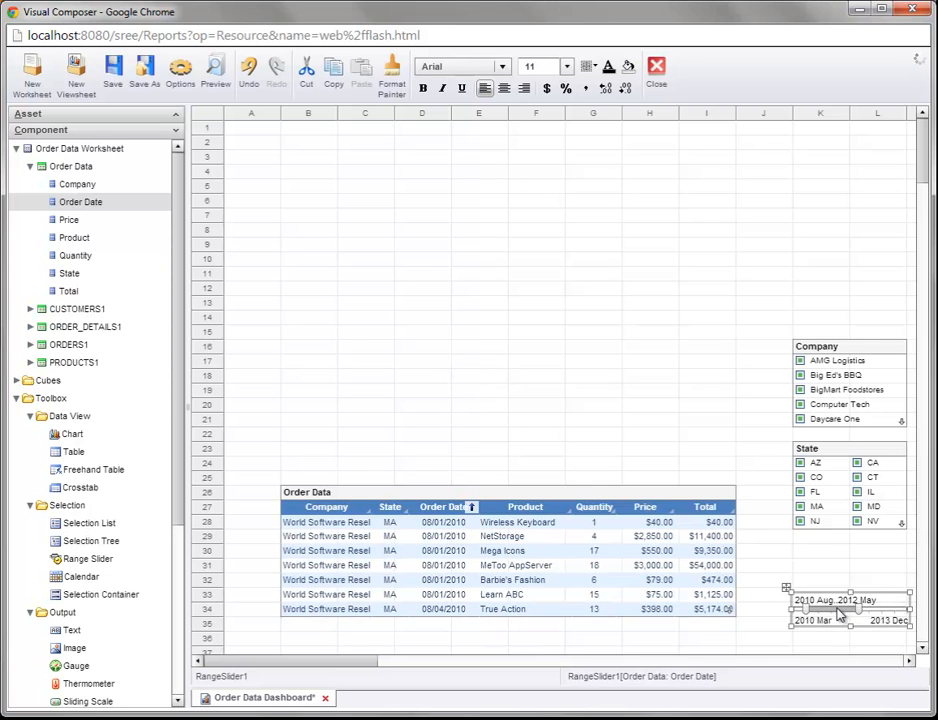
# Reset the date slider to its full range and remove the sorting from the Order Date column.
pyautogui.doubleClick(835, 609)
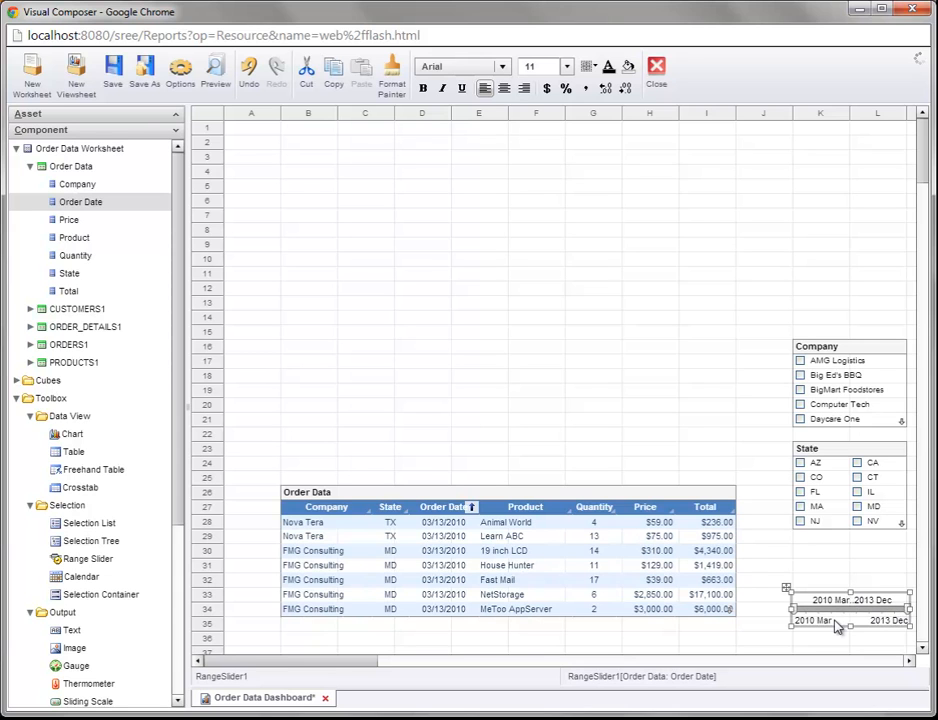
pyautogui.click(472, 507)
pyautogui.click(472, 507)
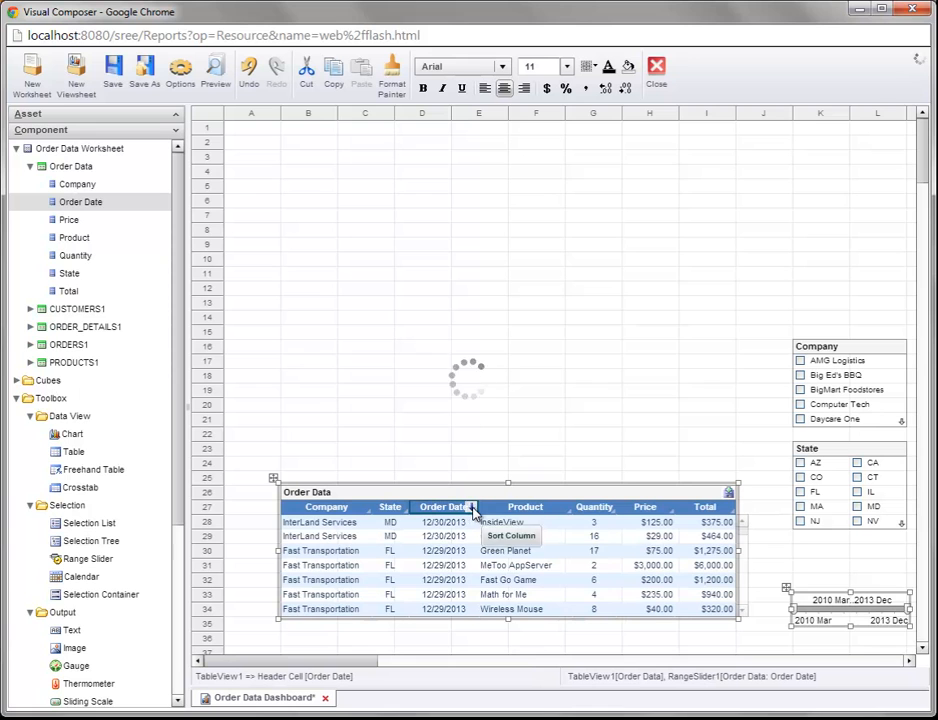
# Move the State selection list down to row 26 and extend the Company selection list down to row 24.
pyautogui.click(834, 450)
pyautogui.moveTo(836, 452); pyautogui.dragTo(841, 498)
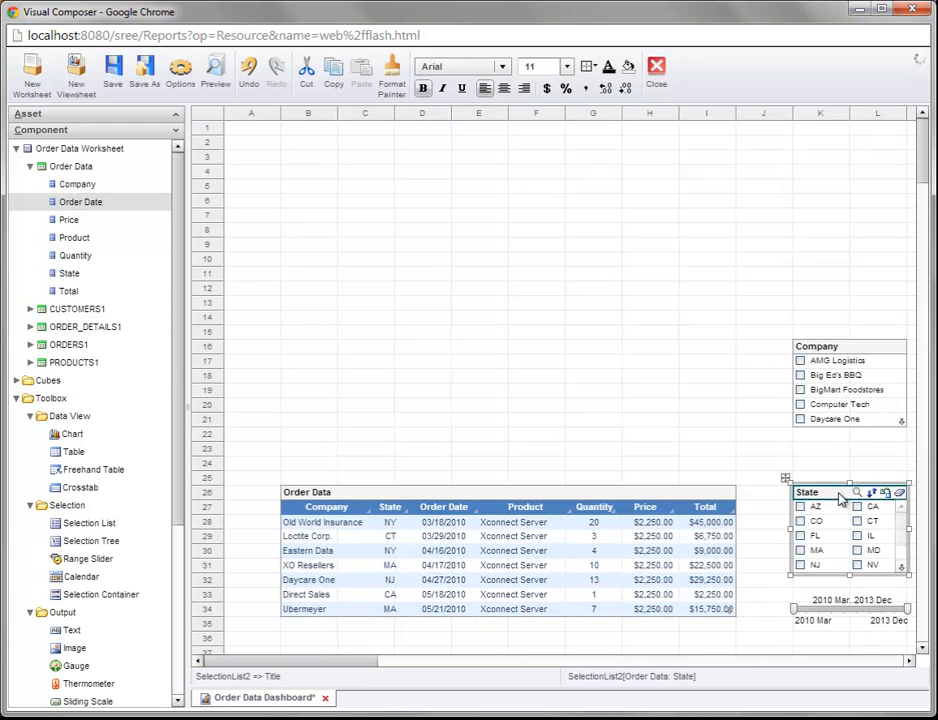
pyautogui.click(826, 350)
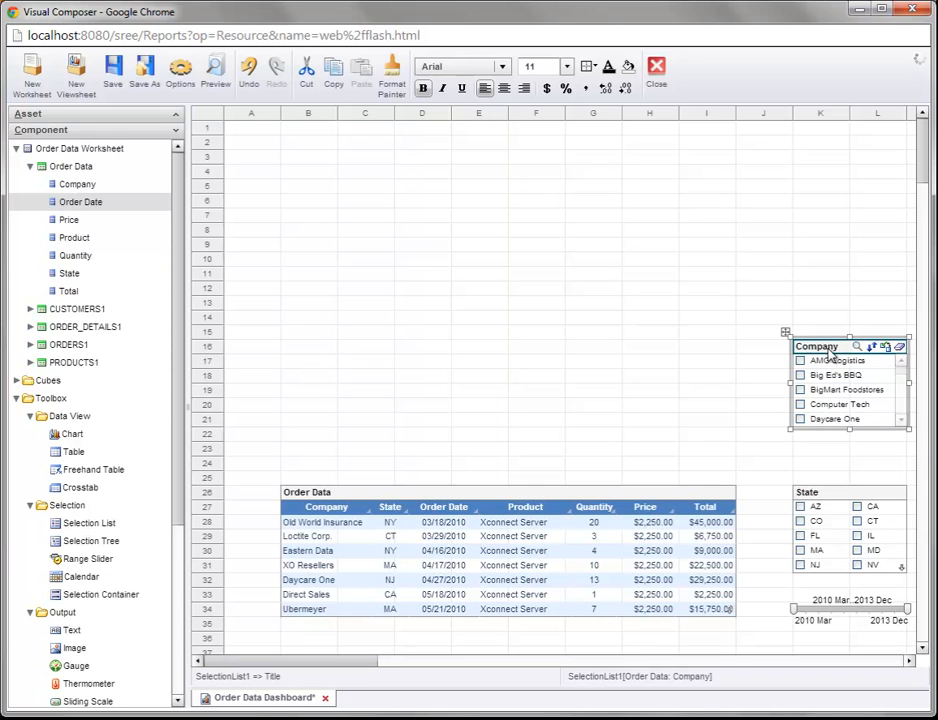
pyautogui.moveTo(850, 431); pyautogui.dragTo(853, 475)
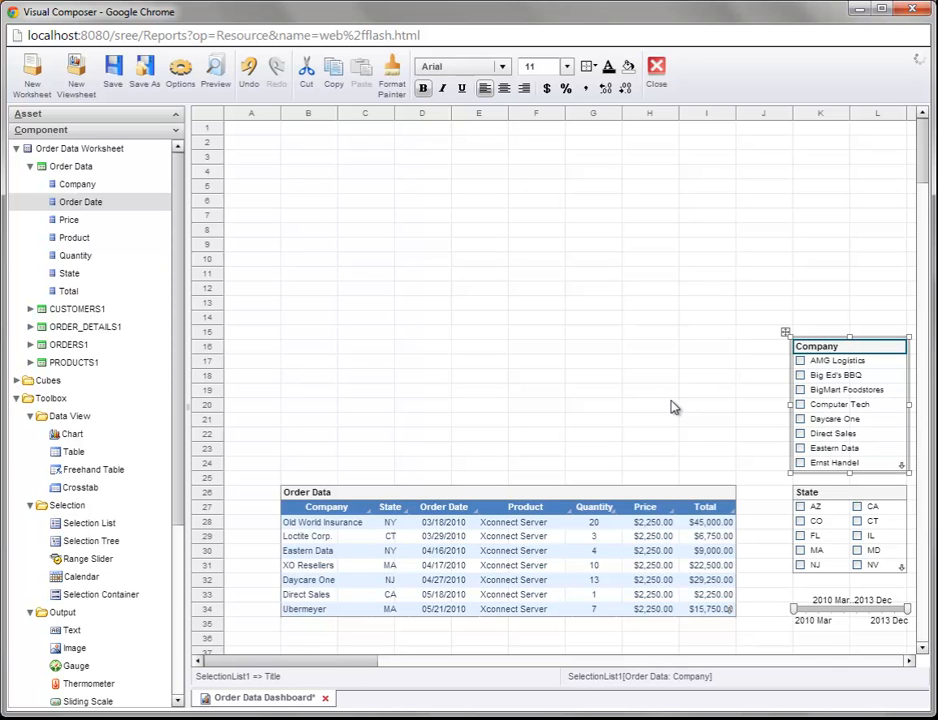
# Filter the table by Daycare One, Computer Tech and AMG Logistics and by state NJ, and clear the Company and State selections.
pyautogui.click(801, 420)
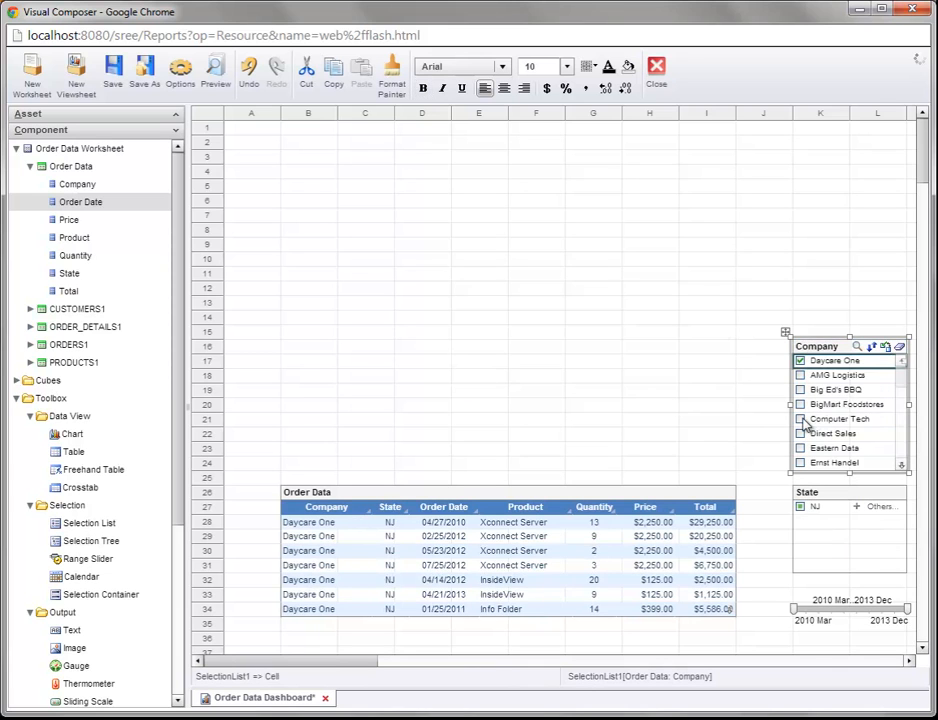
pyautogui.click(801, 420)
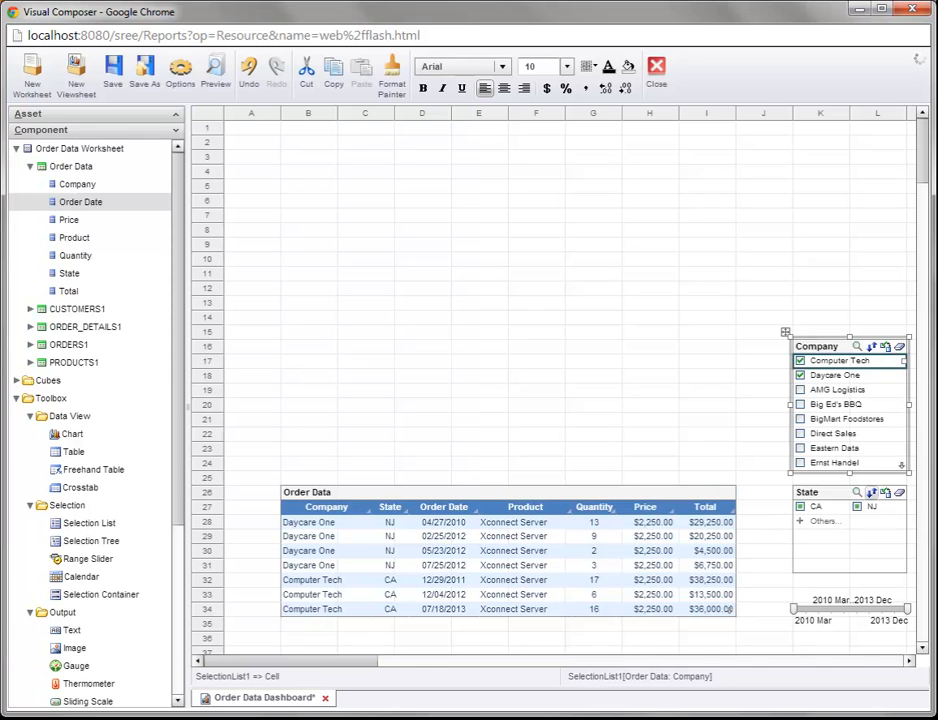
pyautogui.click(800, 389)
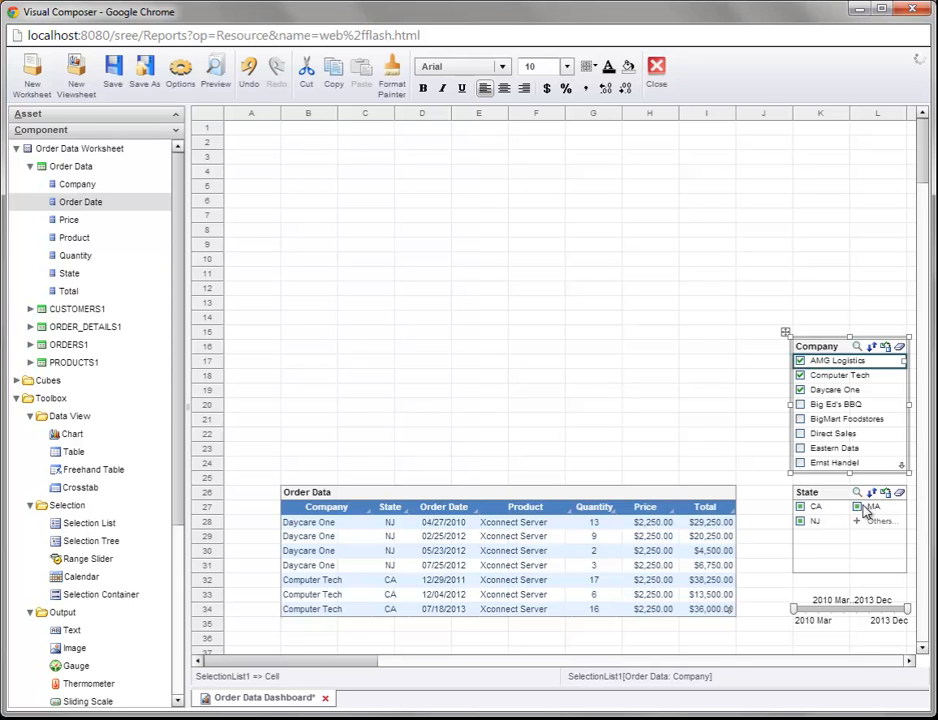
pyautogui.click(801, 522)
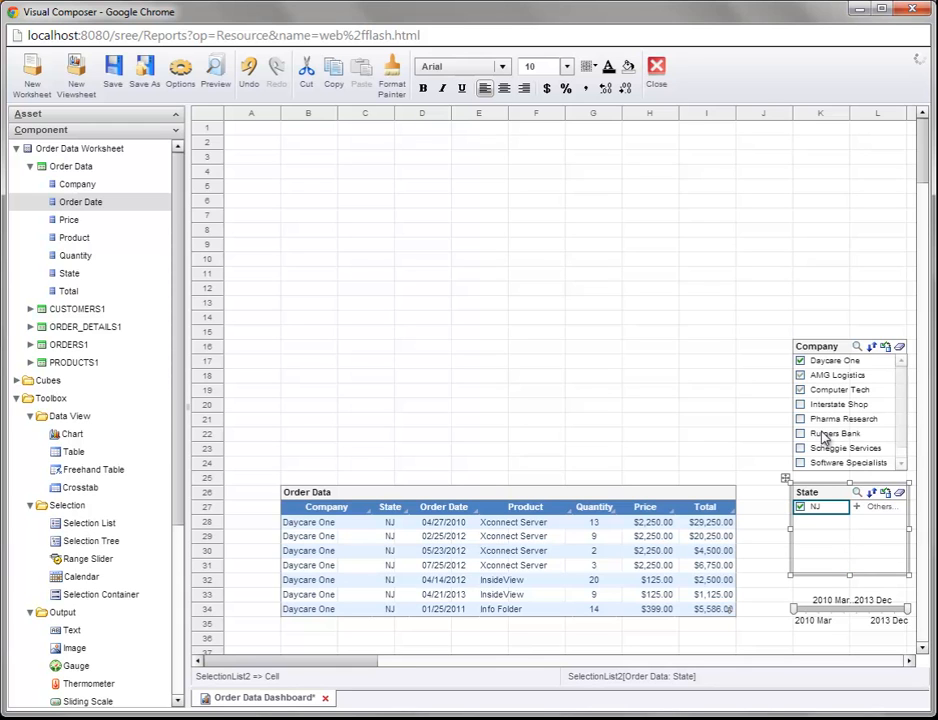
pyautogui.click(900, 349)
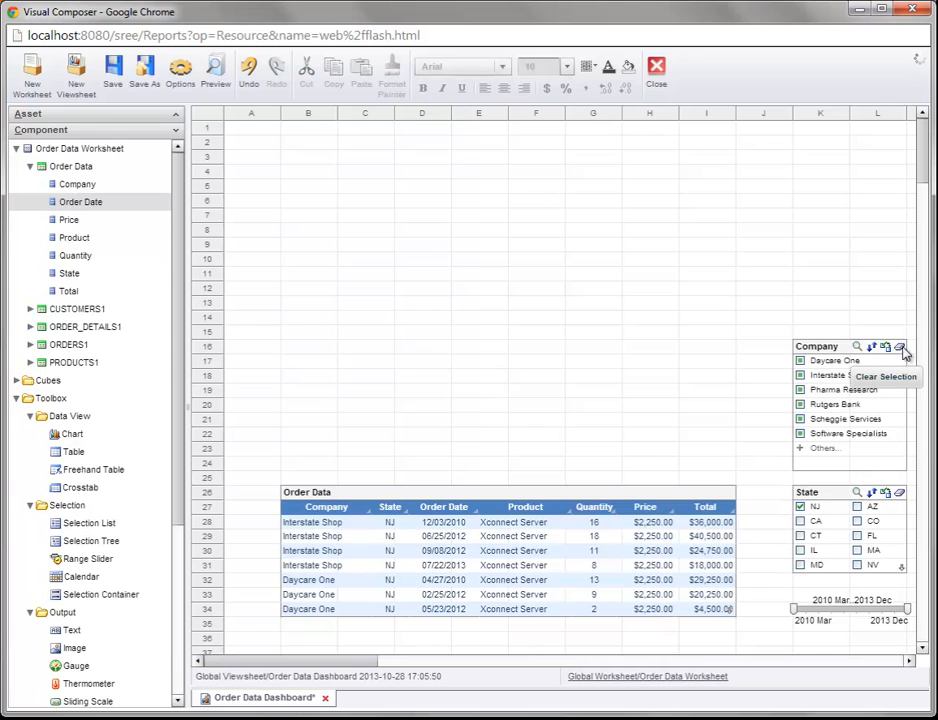
pyautogui.click(900, 496)
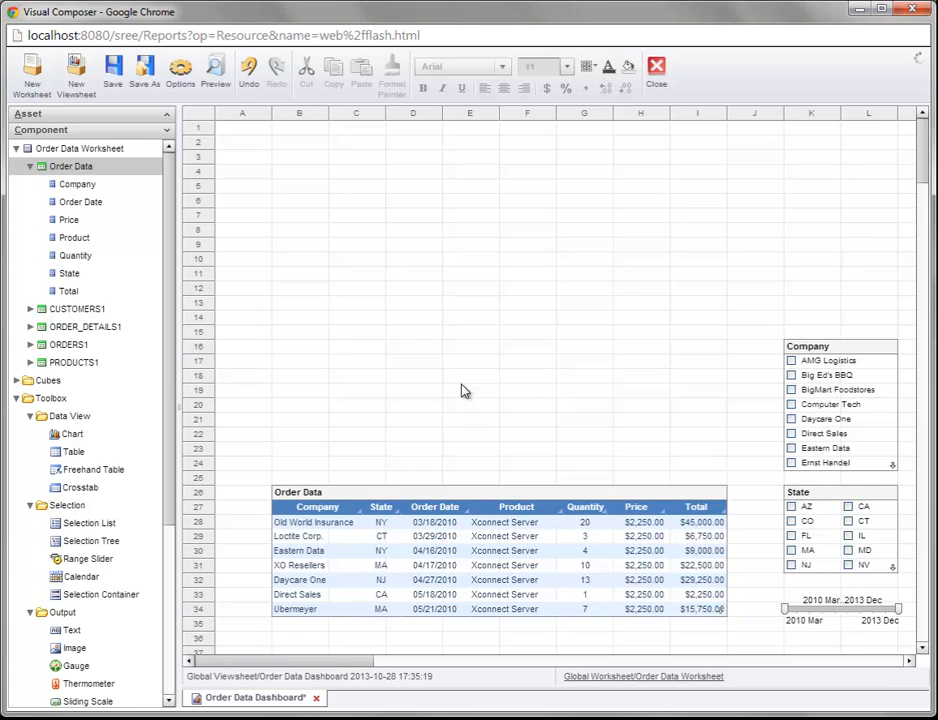
# Add a Gauge above the Company list in columns K and L, with its upper edge at row 10.
pyautogui.moveTo(172, 427); pyautogui.dragTo(174, 528)
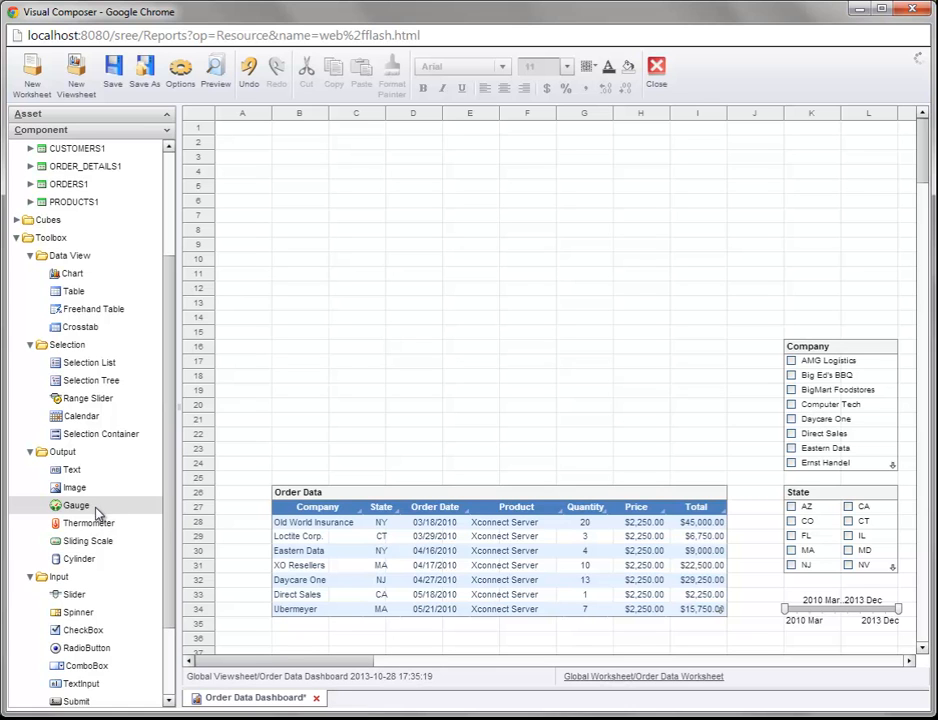
pyautogui.moveTo(104, 510); pyautogui.dragTo(826, 276)
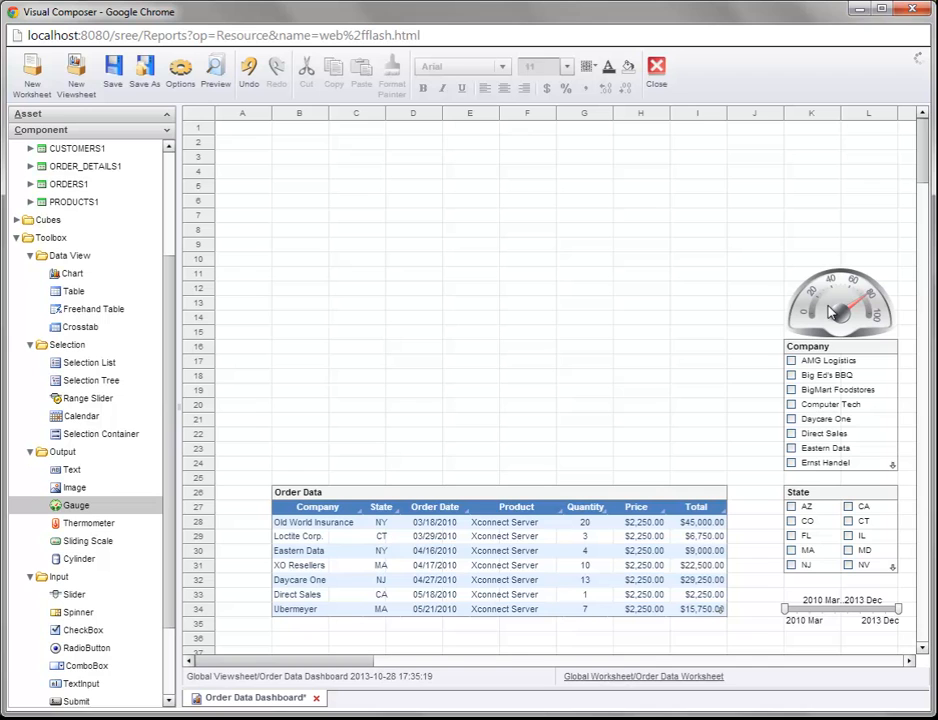
pyautogui.click(848, 308)
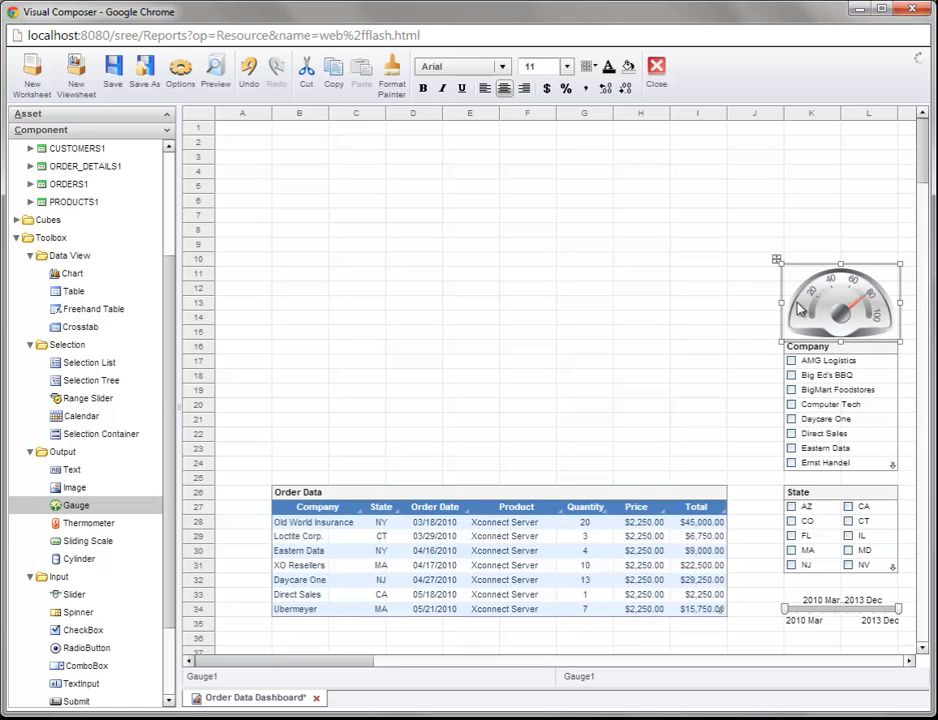
pyautogui.press('Up')
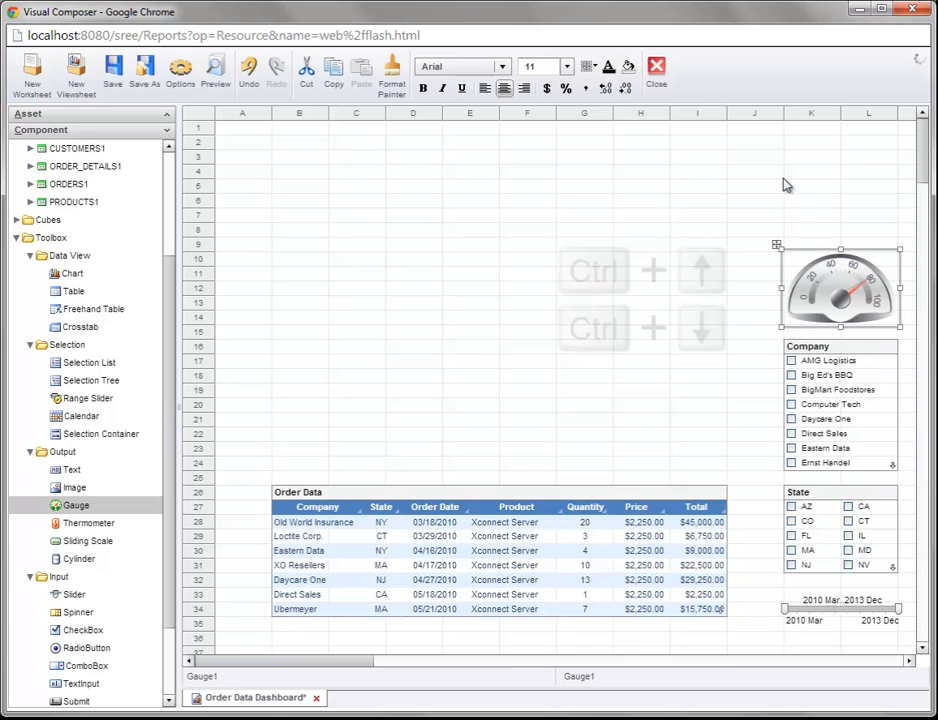
# Fine-tune the gauge's vertical position above the Company list by nudging it up and down in small increments.
pyautogui.hotkey('ctrl', 'Up')
pyautogui.hotkey('ctrl', 'Down')
pyautogui.hotkey('ctrl', 'Down')
pyautogui.hotkey('ctrl', 'Down')
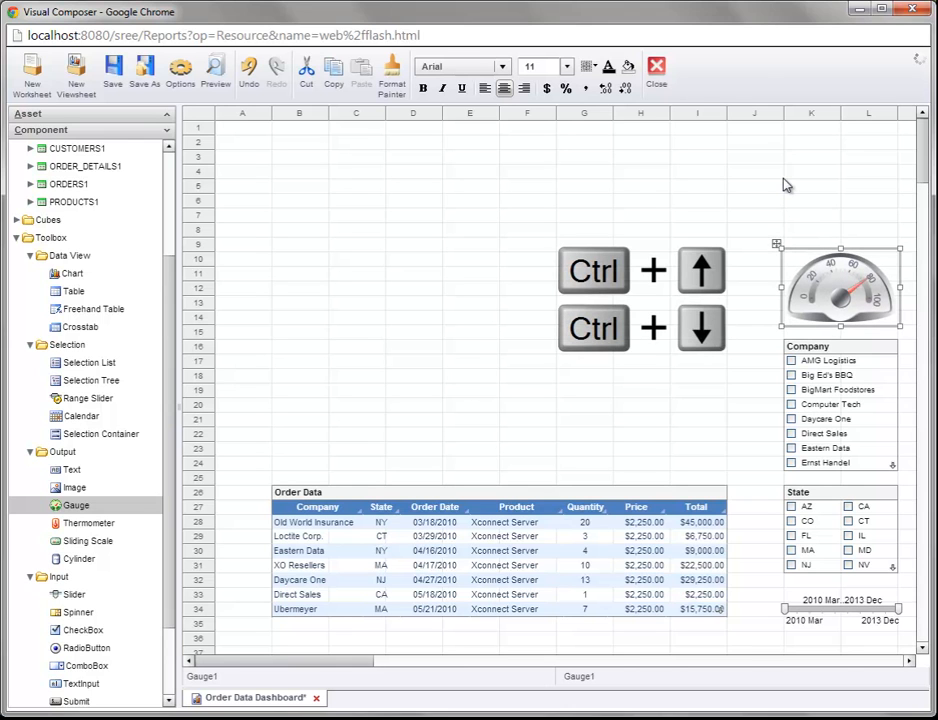
pyautogui.hotkey('ctrl', 'Up')
pyautogui.hotkey('ctrl', 'Up')
pyautogui.hotkey('ctrl', 'Up')
pyautogui.hotkey('ctrl', 'Up')
pyautogui.hotkey('ctrl', 'Down')
pyautogui.hotkey('ctrl', 'Down')
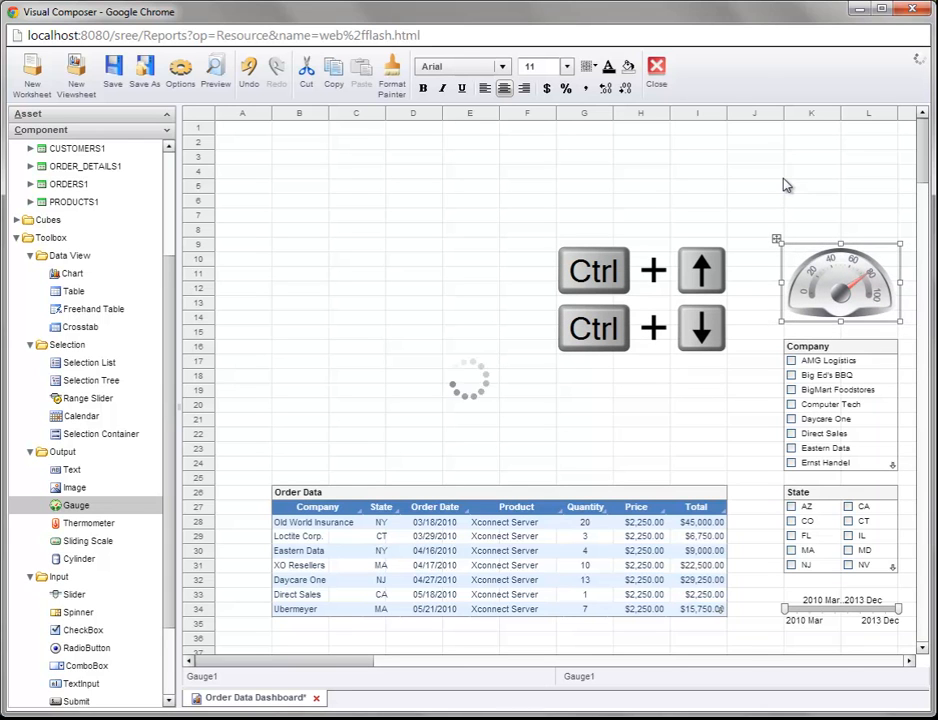
pyautogui.hotkey('ctrl', 'Down')
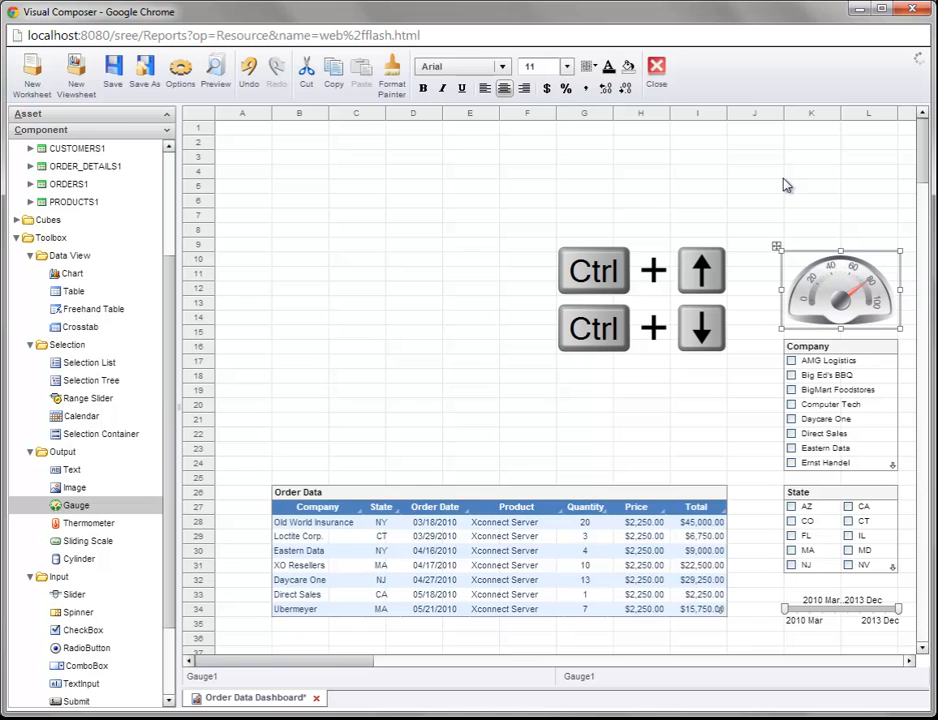
pyautogui.hotkey('ctrl', 'Up')
pyautogui.hotkey('ctrl', 'Up')
pyautogui.hotkey('ctrl', 'Up')
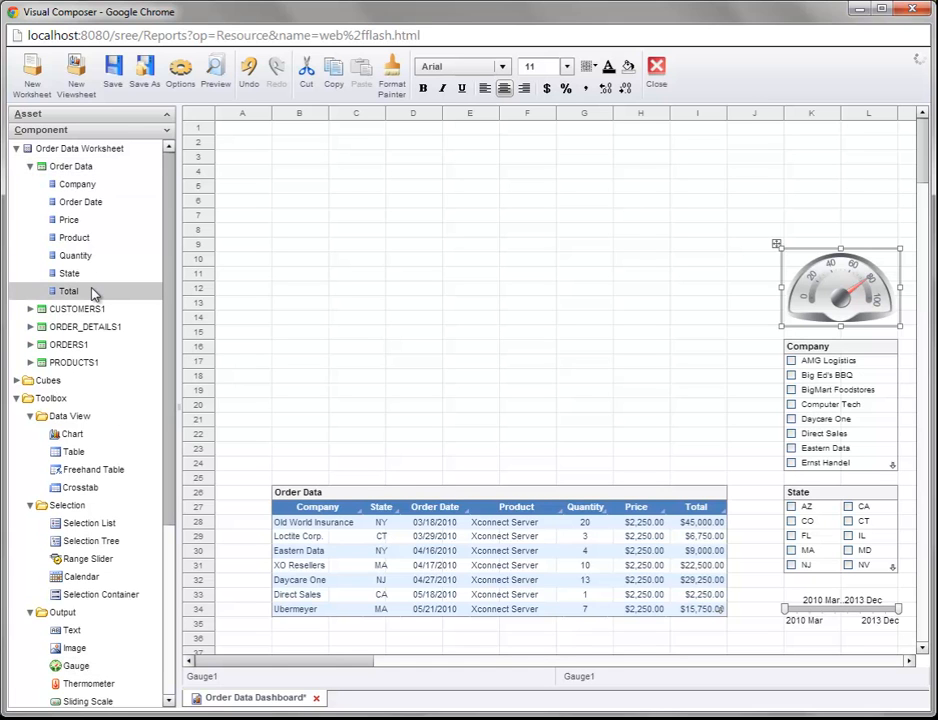
# Bind the gauge to the Total field of Order Data, and test it by filtering on Big Ed's BBQ and clearing that filter.
pyautogui.moveTo(93, 291); pyautogui.dragTo(829, 287)
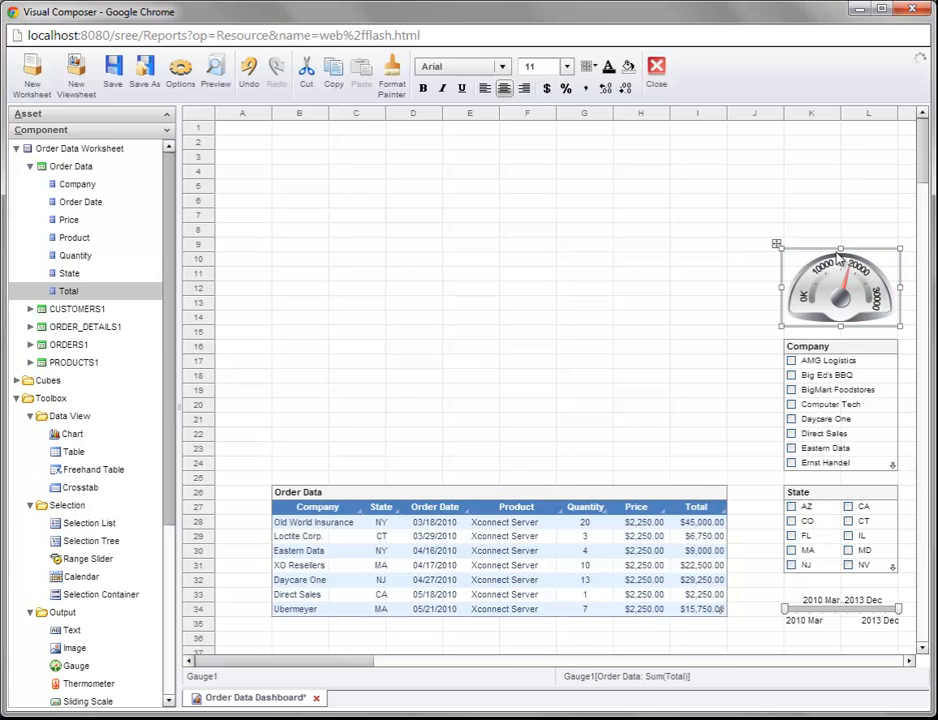
pyautogui.click(792, 405)
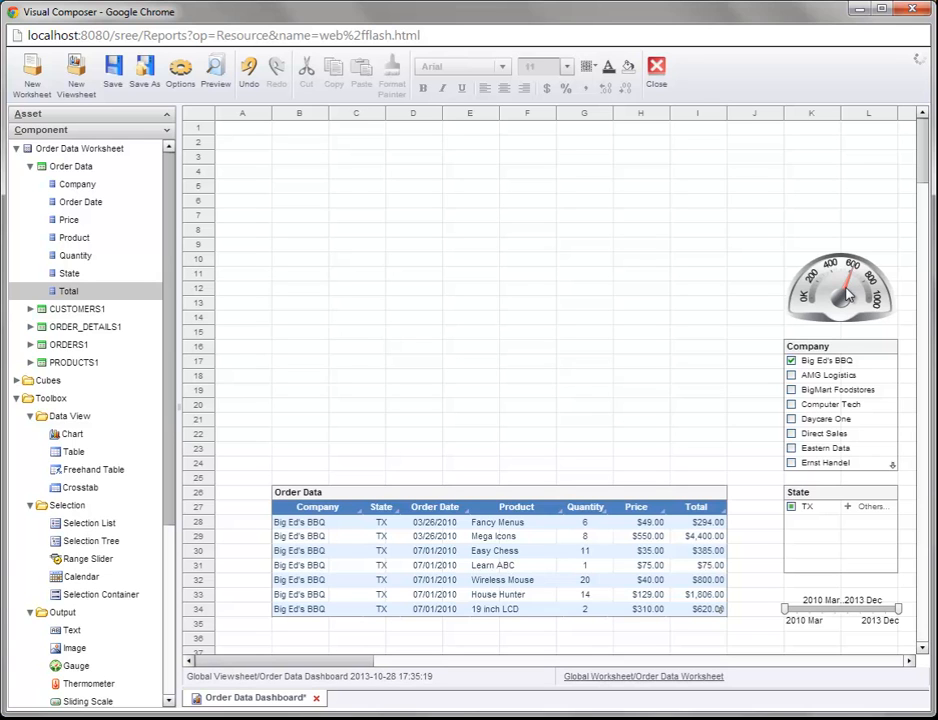
pyautogui.click(891, 347)
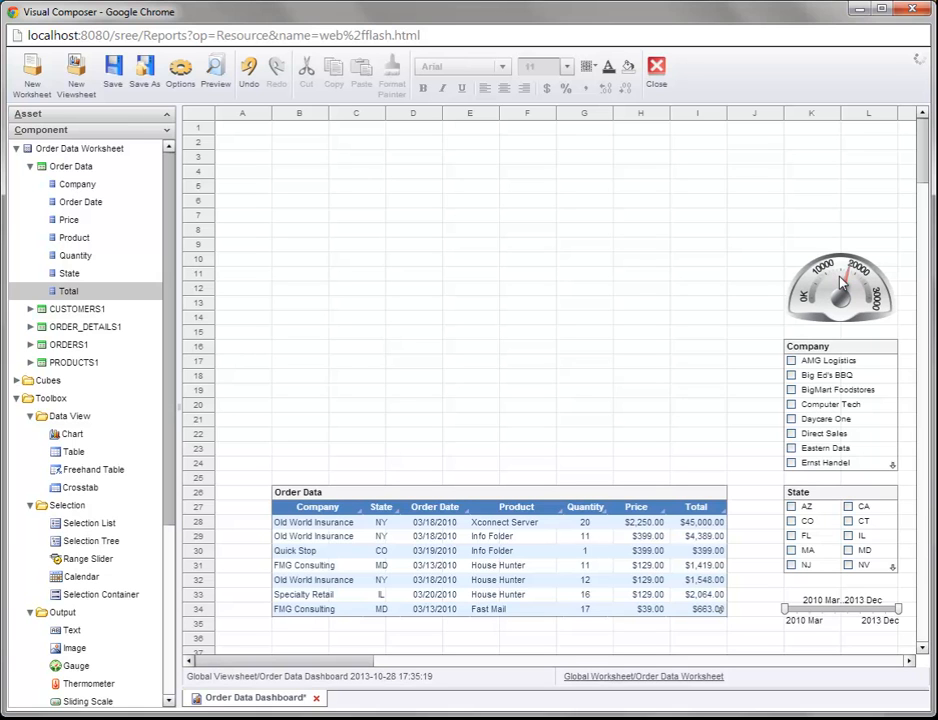
# Format the gauge's values as Number with the #,###K format.
pyautogui.click(838, 287)
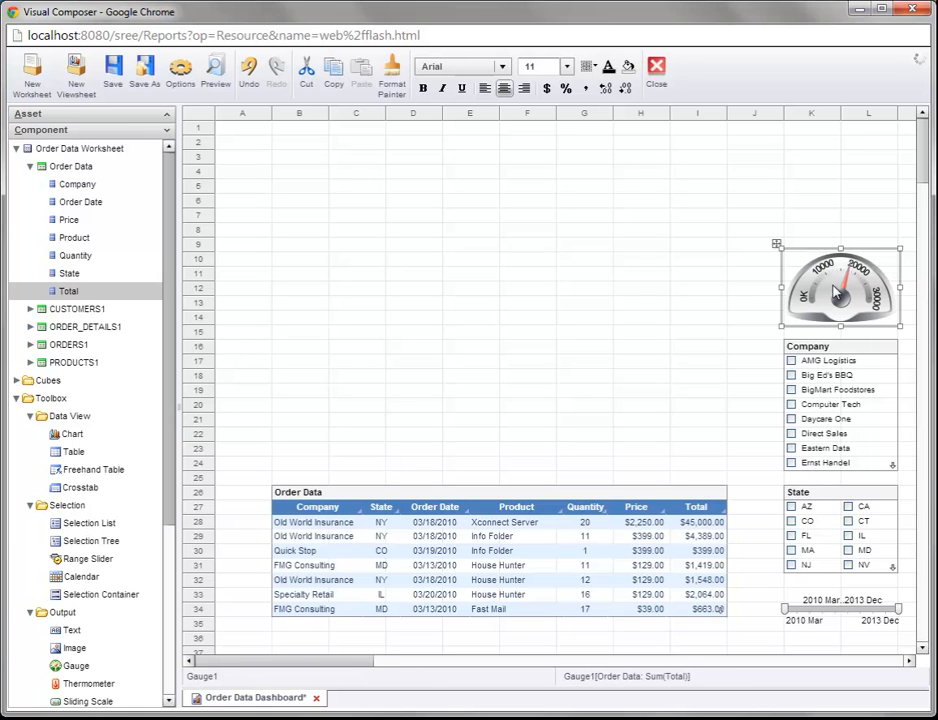
pyautogui.rightClick(837, 291)
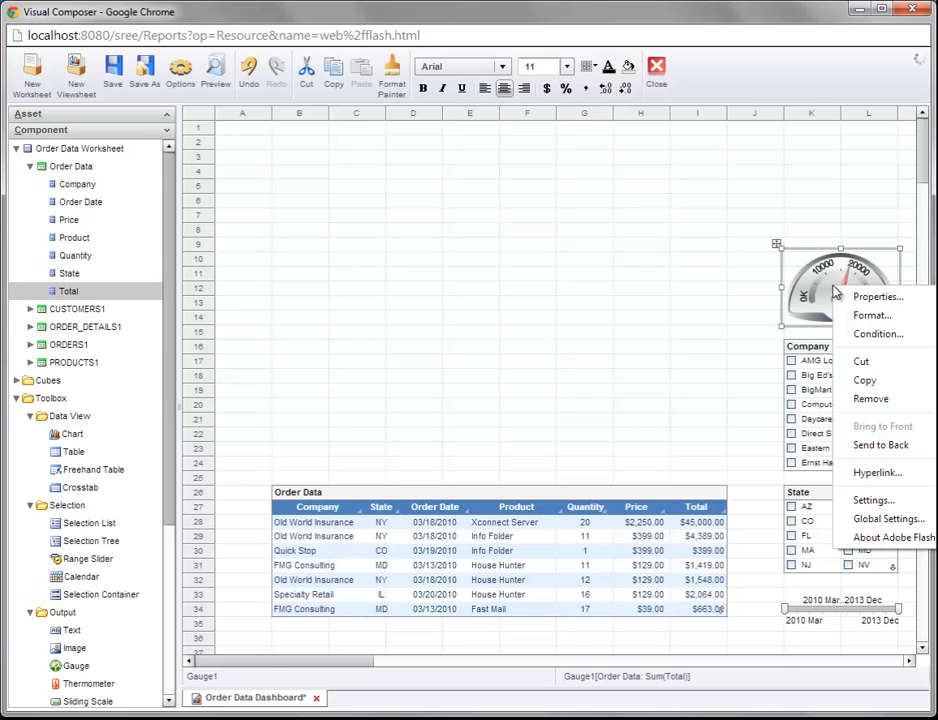
pyautogui.rightClick(791, 276)
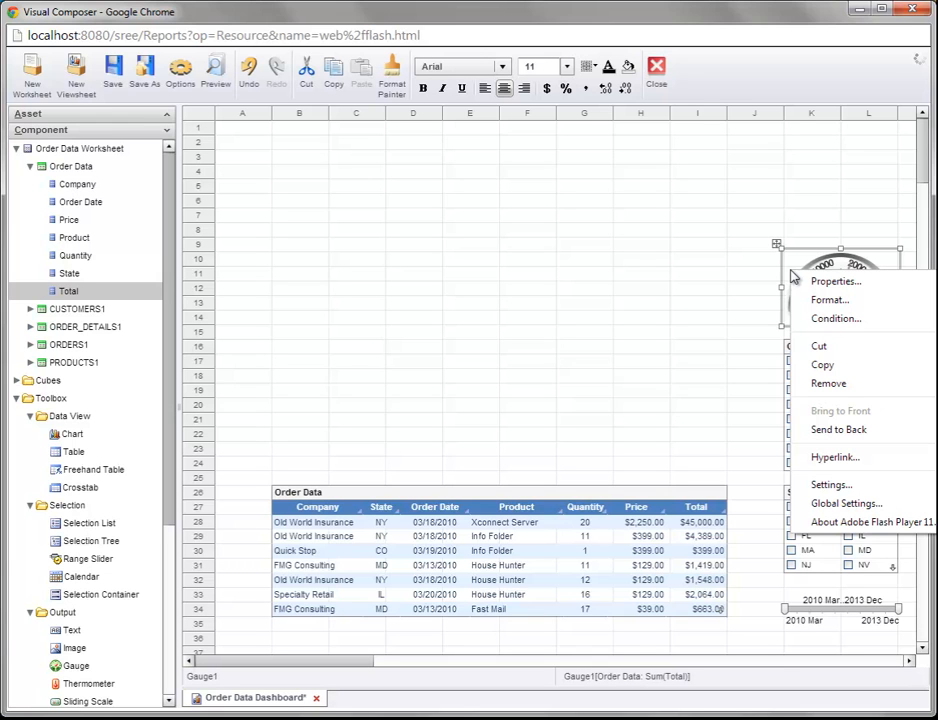
pyautogui.click(868, 303)
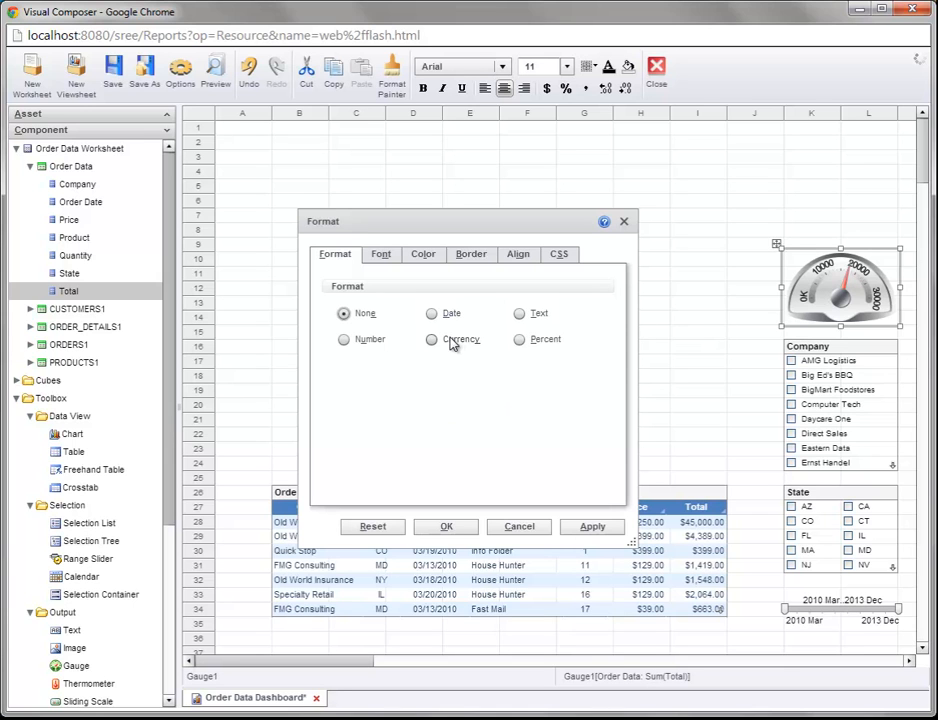
pyautogui.click(345, 340)
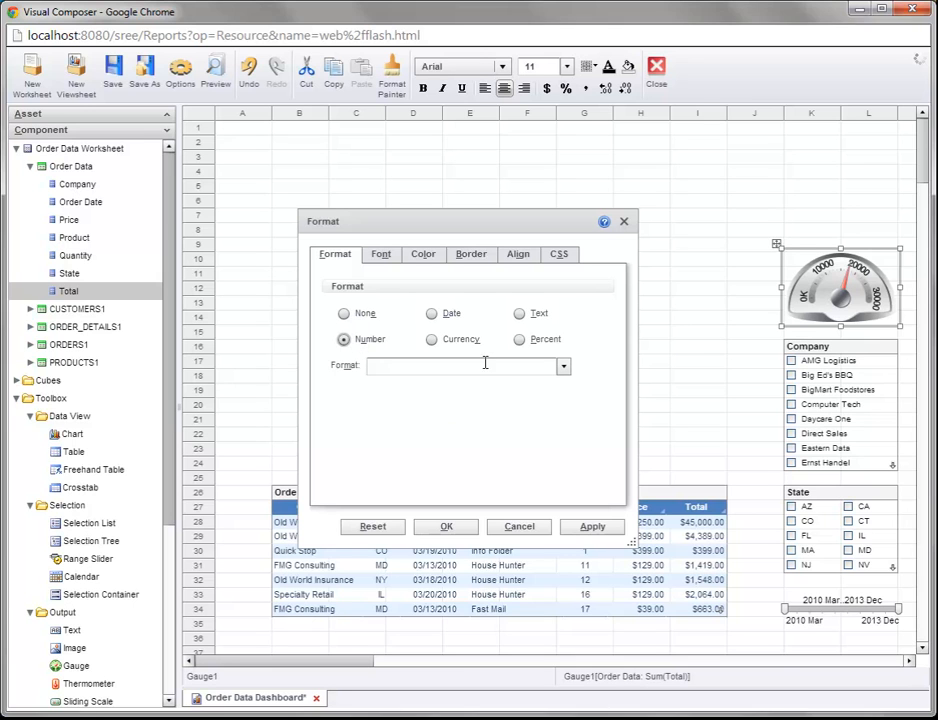
pyautogui.click(563, 368)
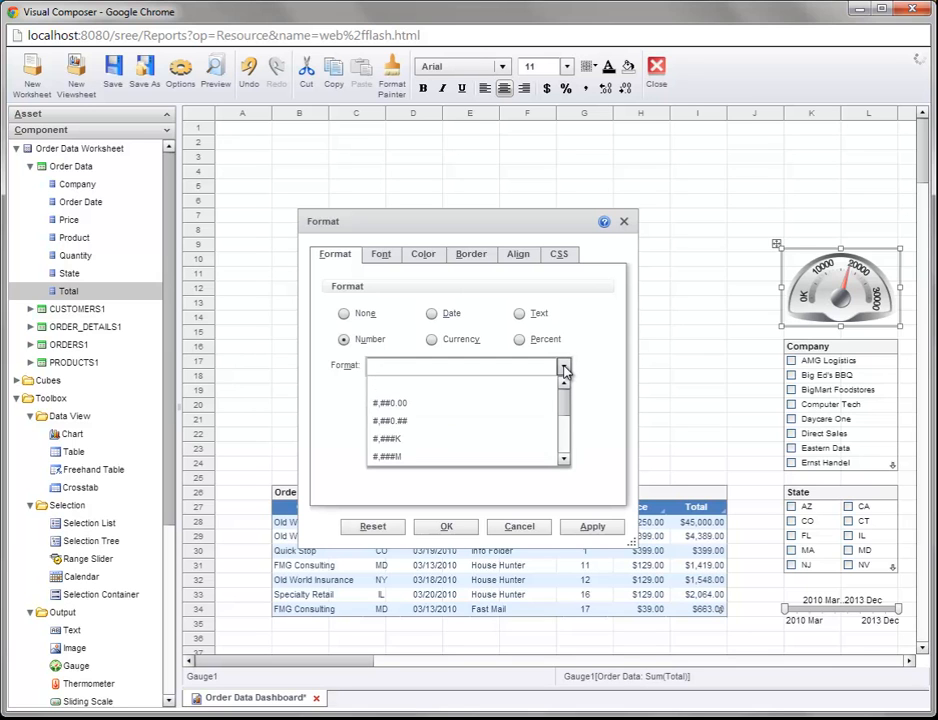
pyautogui.click(410, 445)
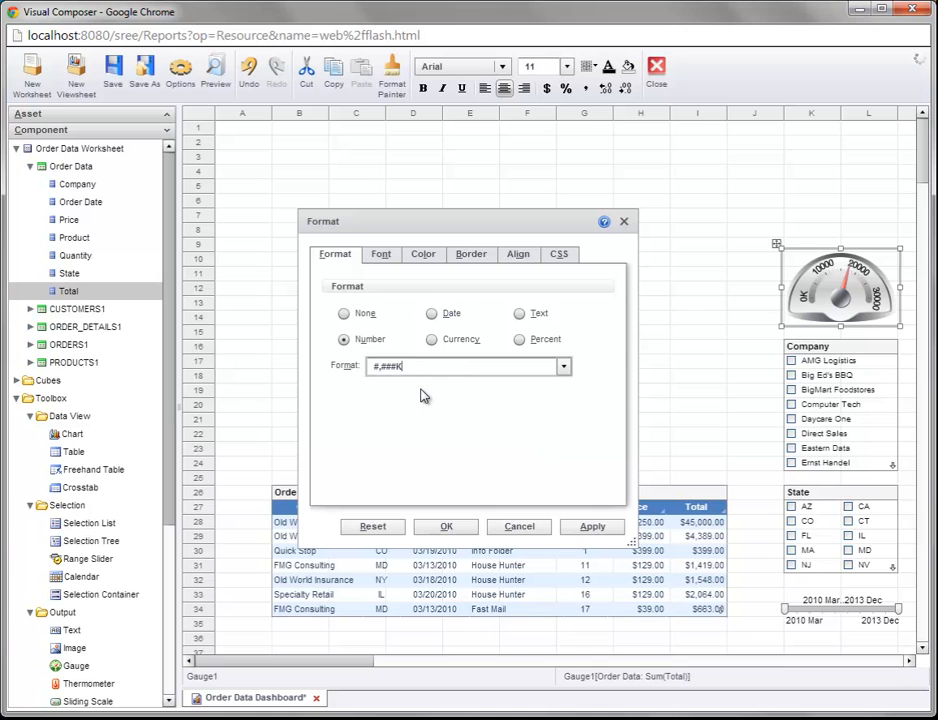
pyautogui.click(465, 531)
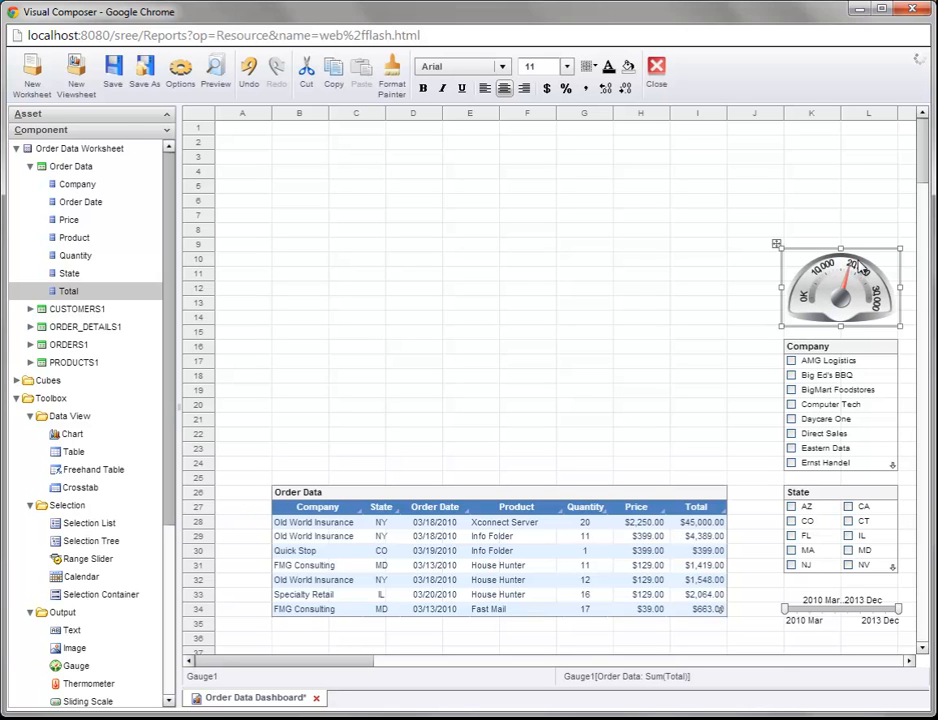
# Test the gauge by filtering on Big Ed's BBQ and Computer Tech, and clear the Company selection.
pyautogui.click(791, 376)
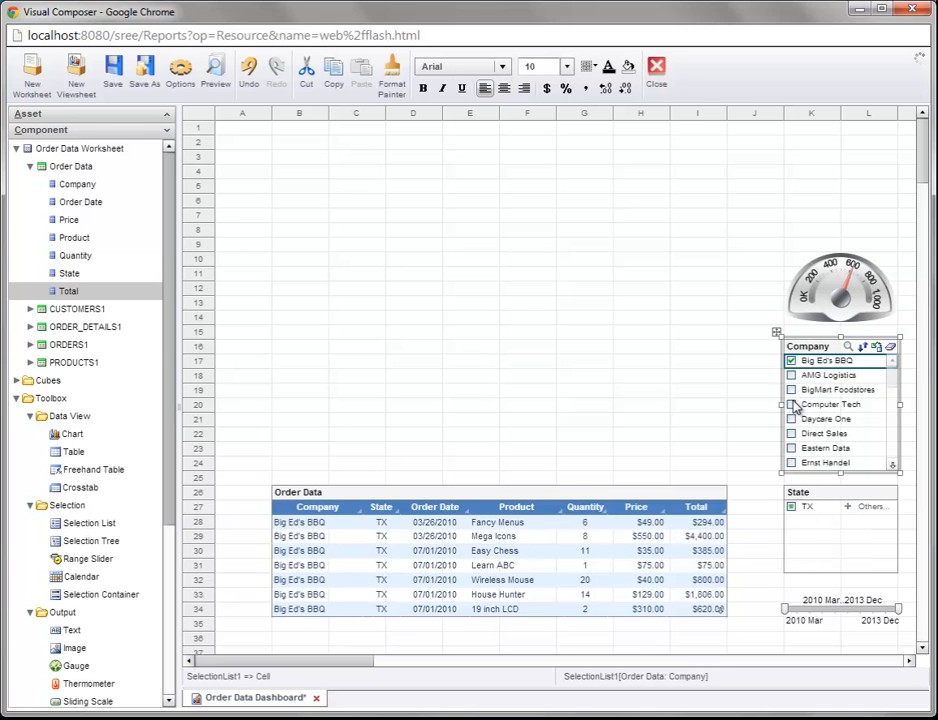
pyautogui.click(792, 404)
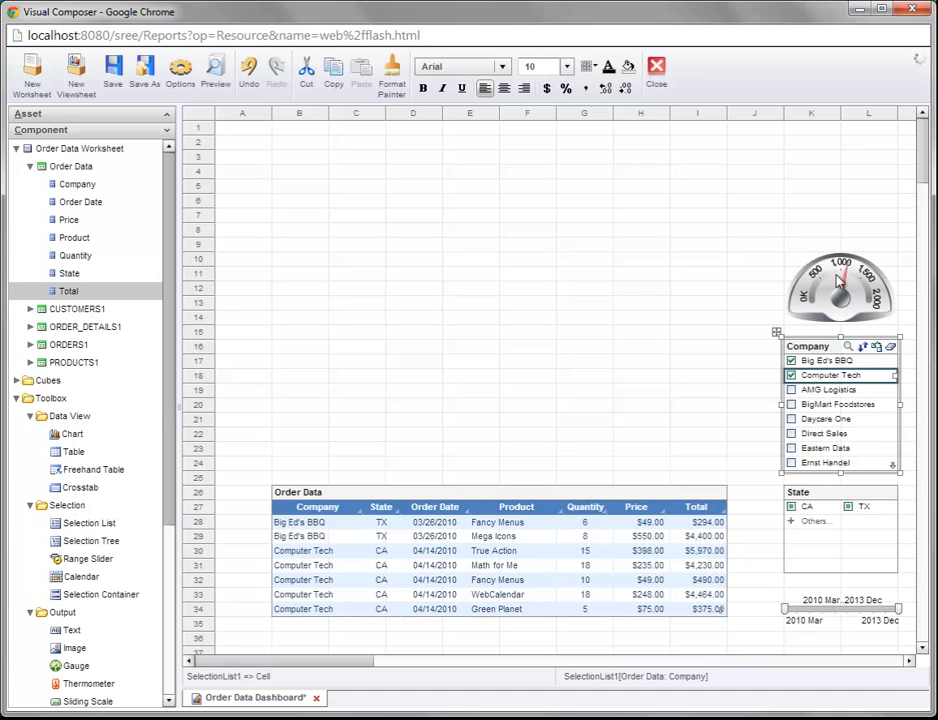
pyautogui.click(890, 347)
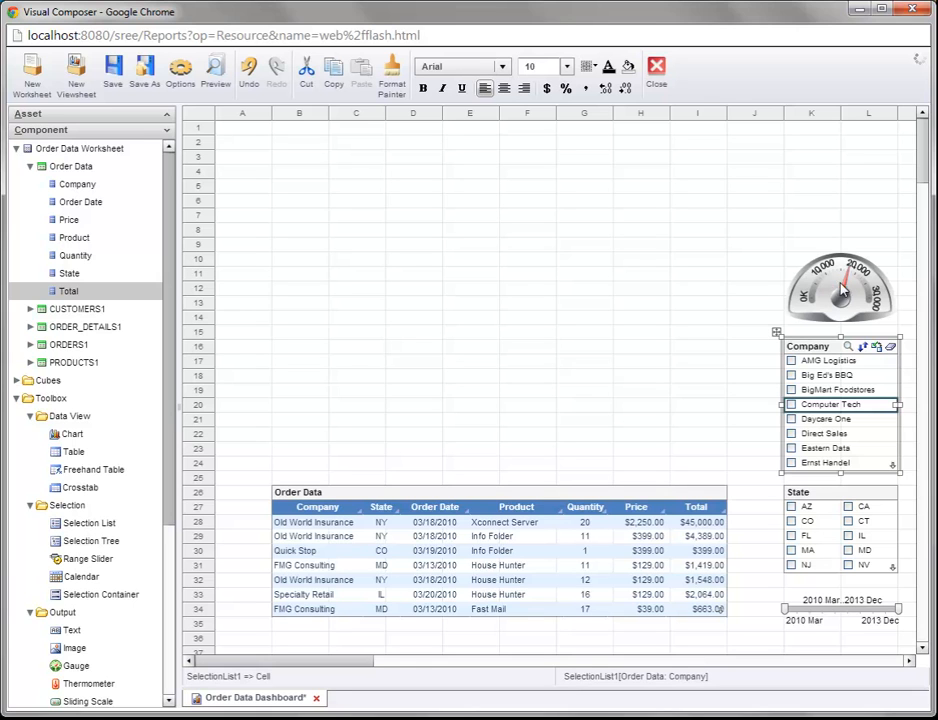
# Change the gauge's face to the round blue dial with a dark blue rim and a numeric value box.
pyautogui.click(838, 296)
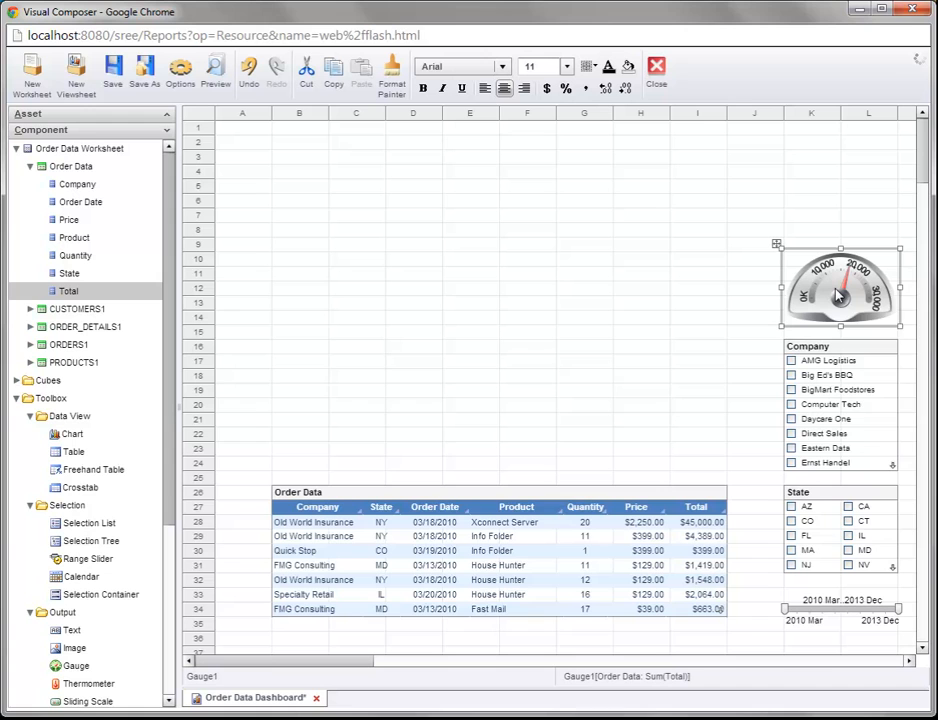
pyautogui.rightClick(838, 296)
pyautogui.rightClick(788, 268)
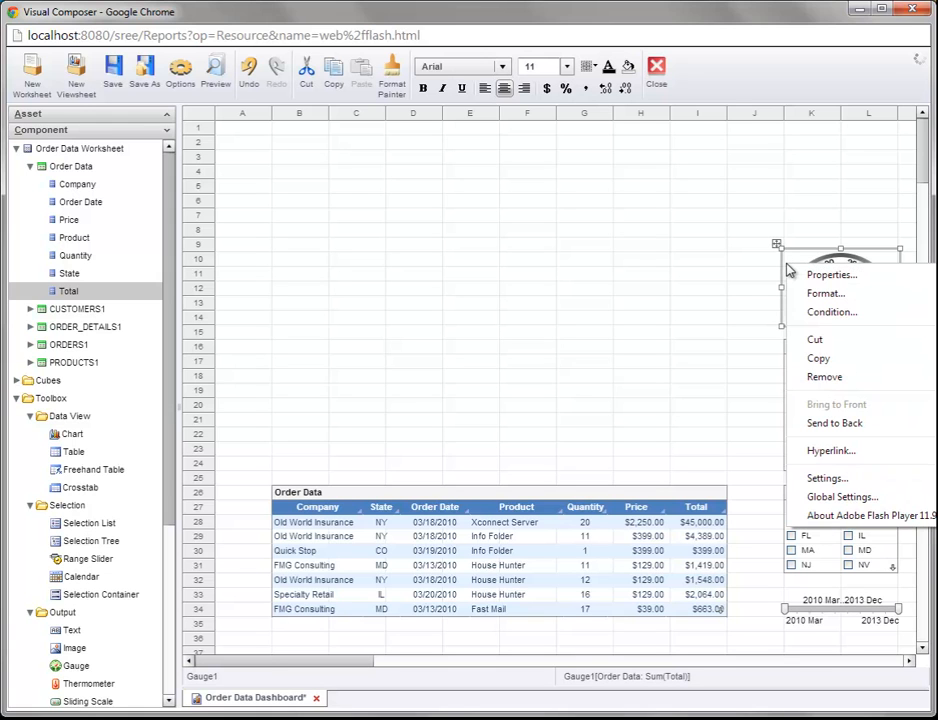
pyautogui.click(868, 281)
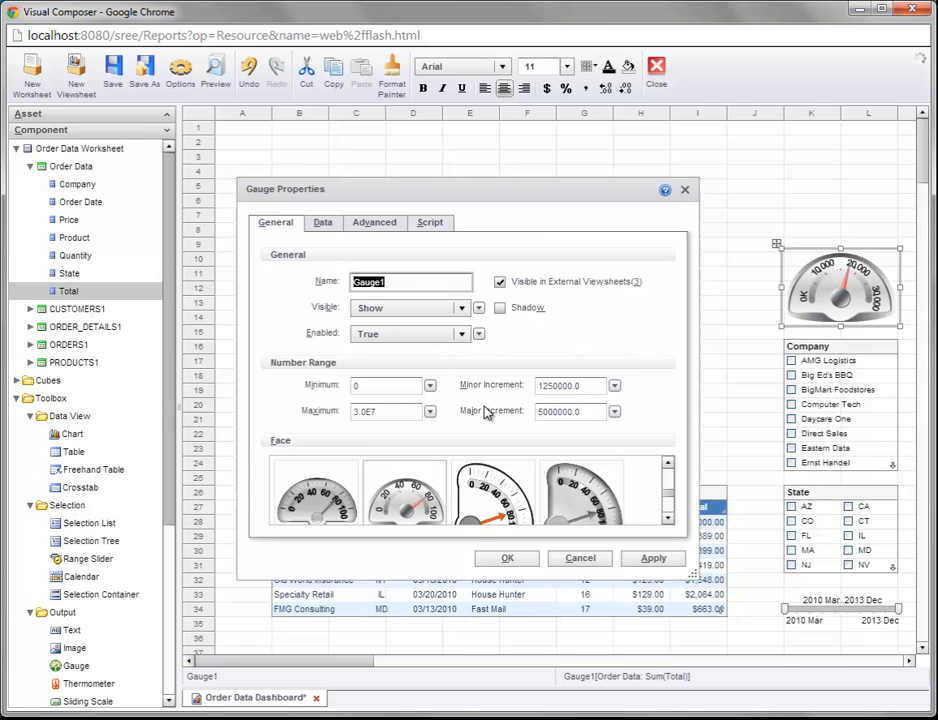
pyautogui.moveTo(668, 495); pyautogui.dragTo(669, 472)
pyautogui.click(670, 519)
pyautogui.click(670, 520)
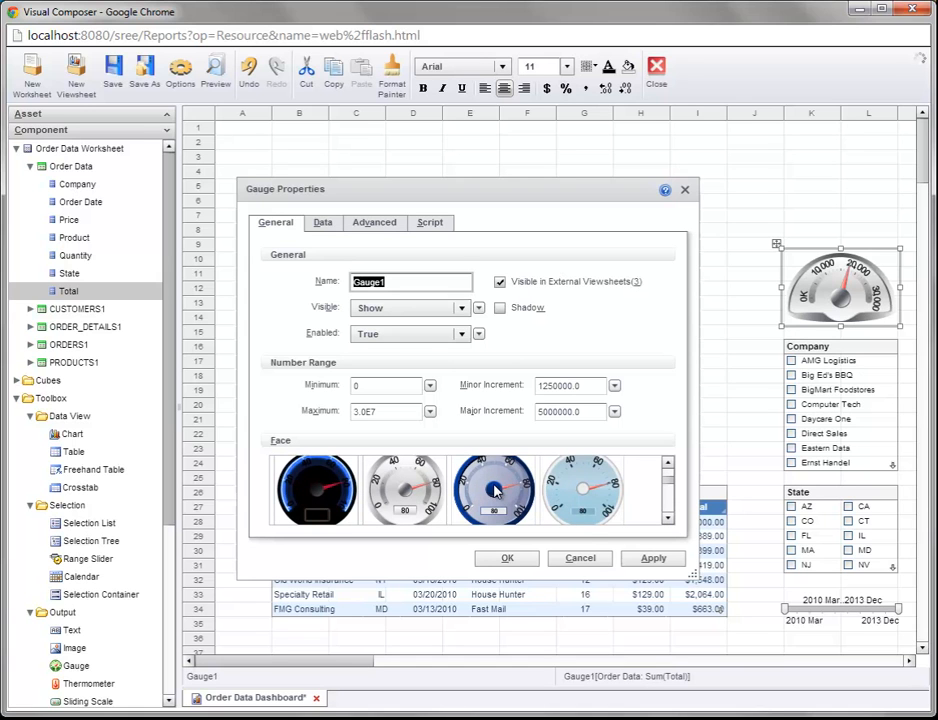
pyautogui.scroll(1, 492, 490)
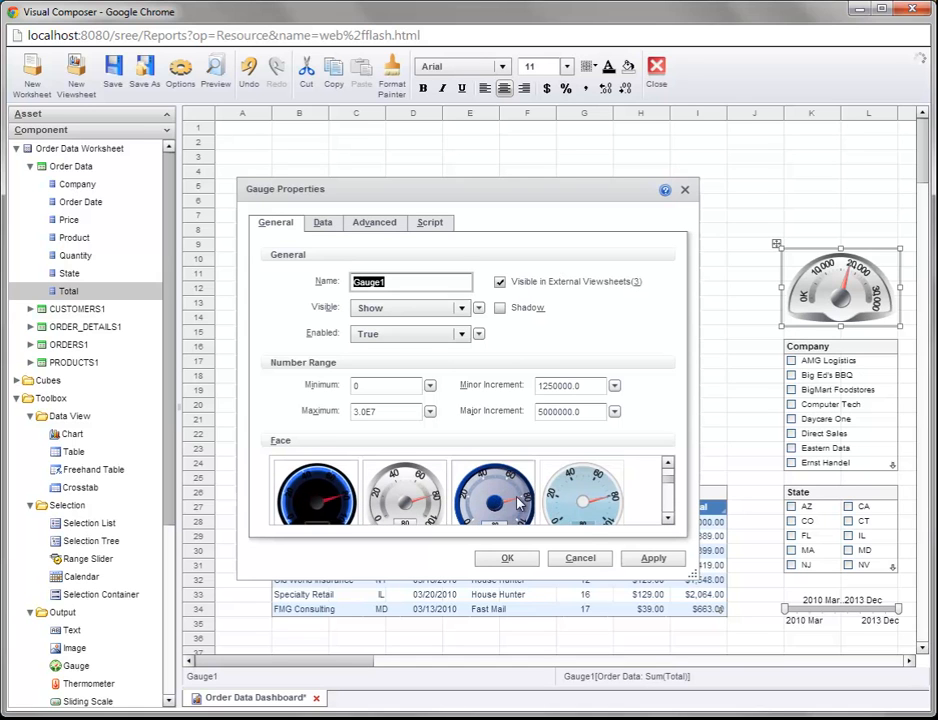
pyautogui.click(667, 518)
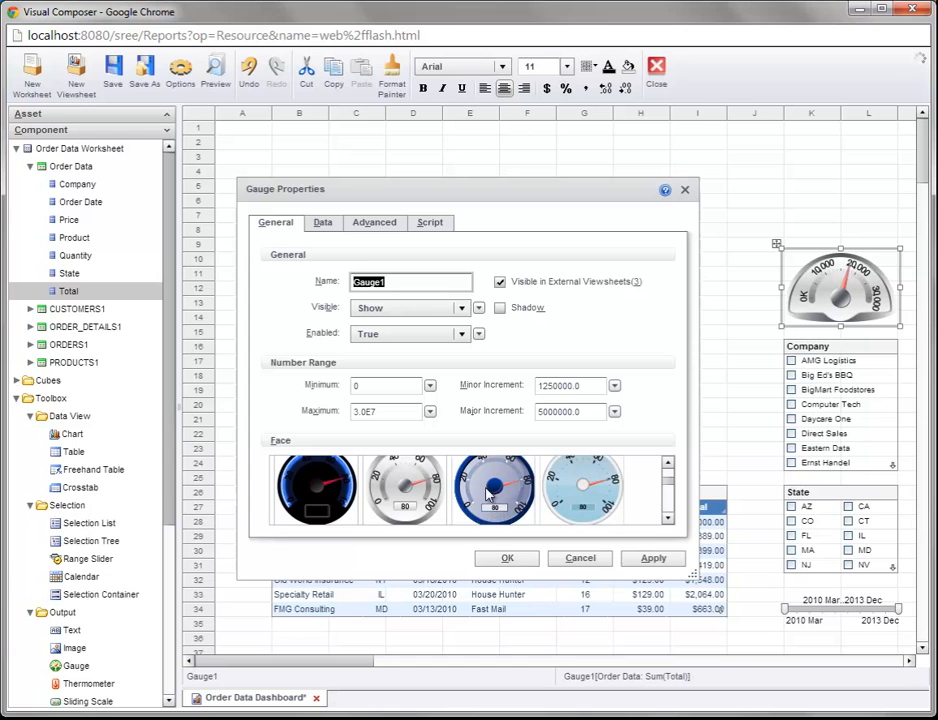
pyautogui.scroll(1, 493, 497)
pyautogui.click(668, 520)
pyautogui.click(522, 558)
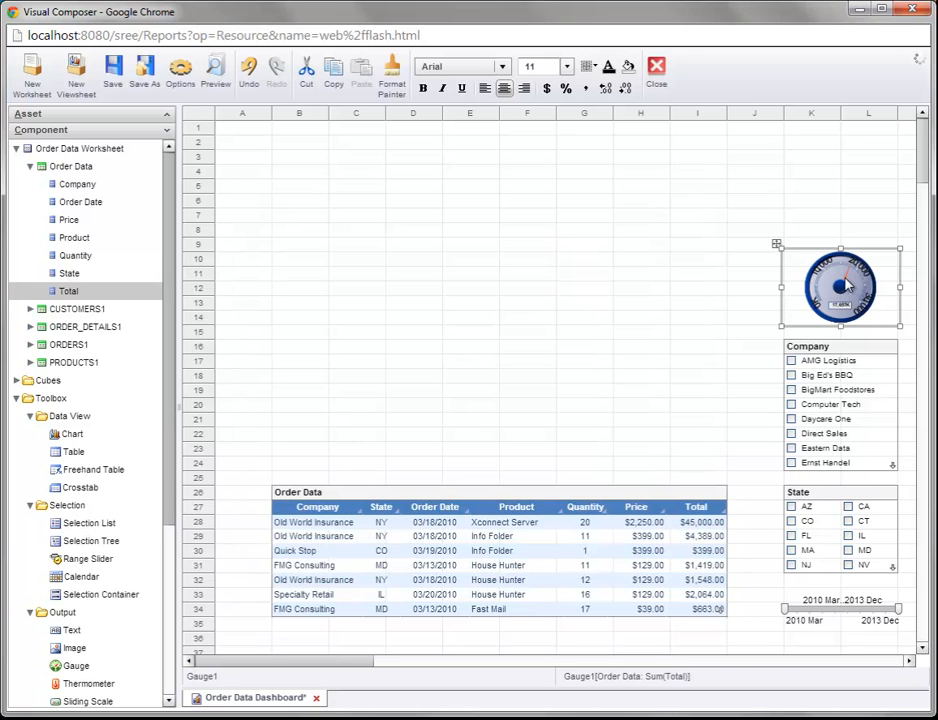
# Enlarge the gauge and reposition it above the Company list so its dial fills columns K and L from row 7 to row 14.
pyautogui.click(778, 246)
pyautogui.moveTo(778, 246); pyautogui.dragTo(738, 208)
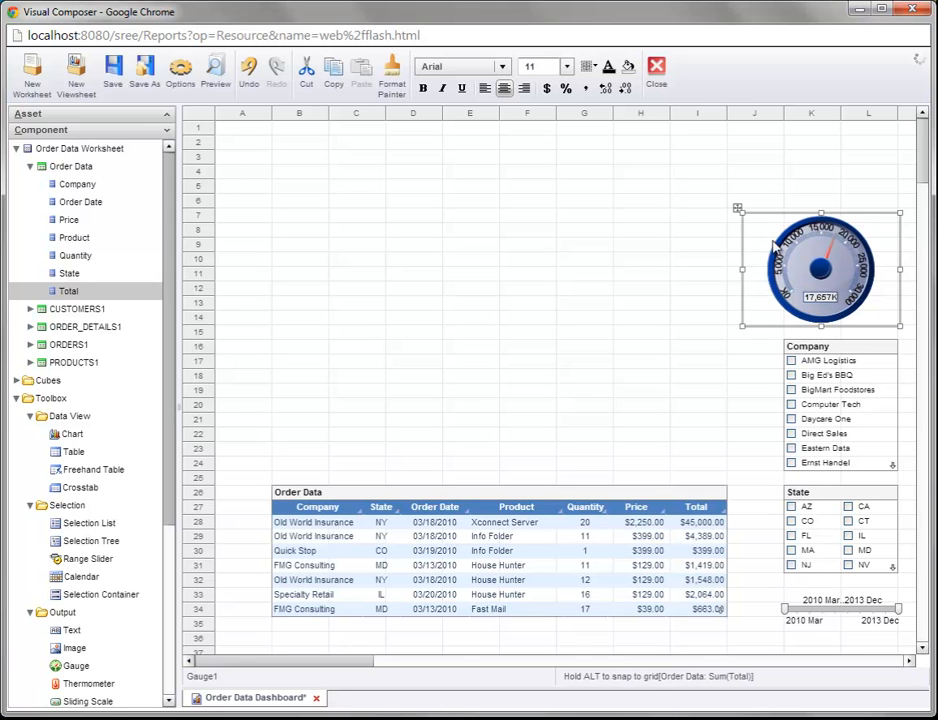
pyautogui.moveTo(844, 272); pyautogui.dragTo(859, 263)
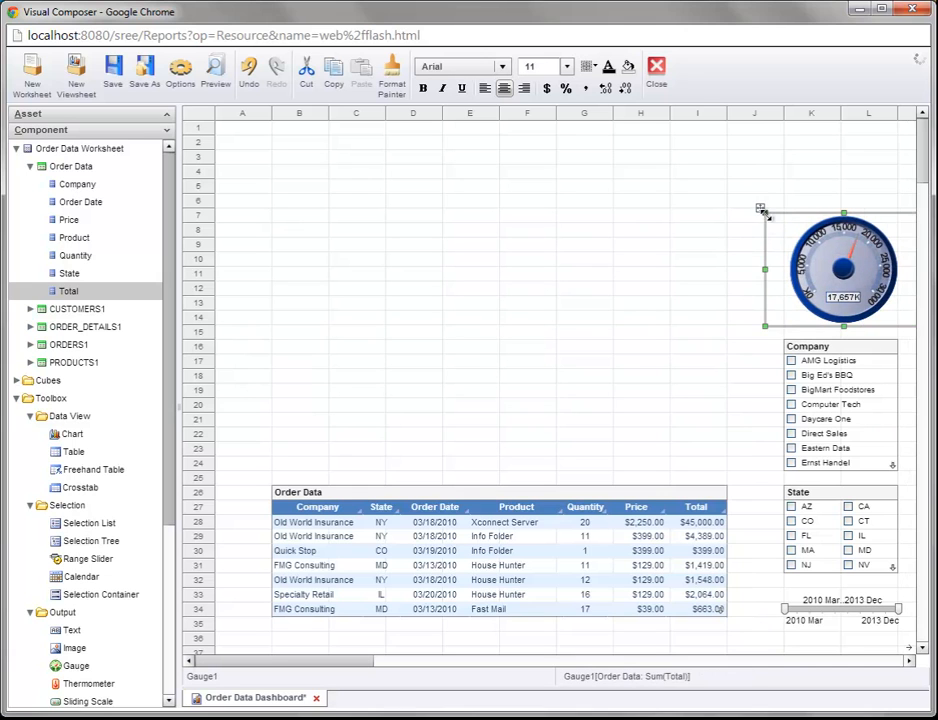
pyautogui.moveTo(766, 213); pyautogui.dragTo(759, 208)
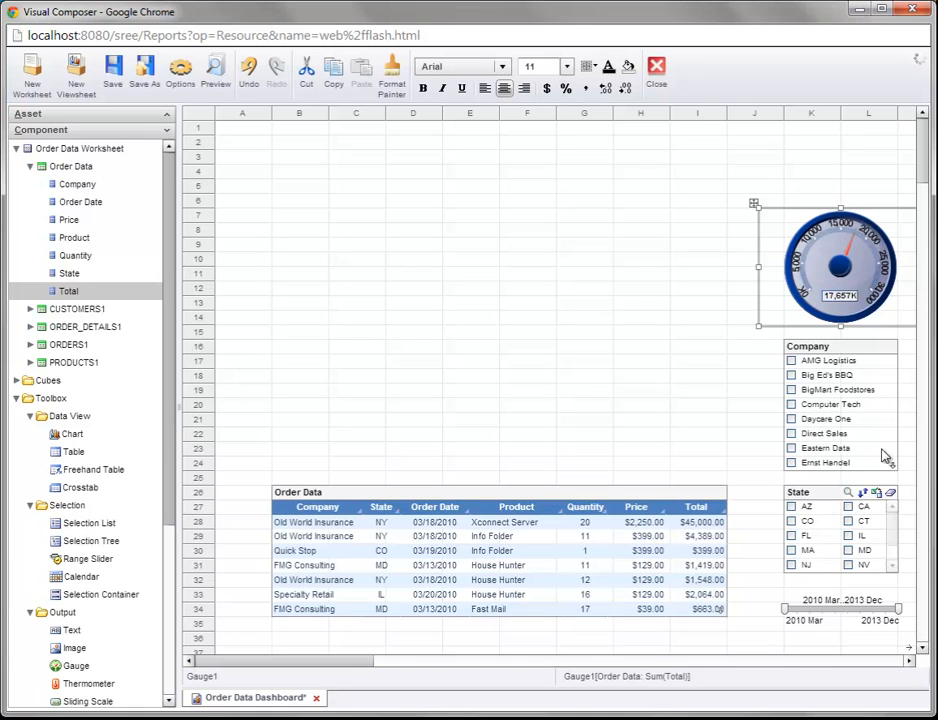
pyautogui.moveTo(840, 405)
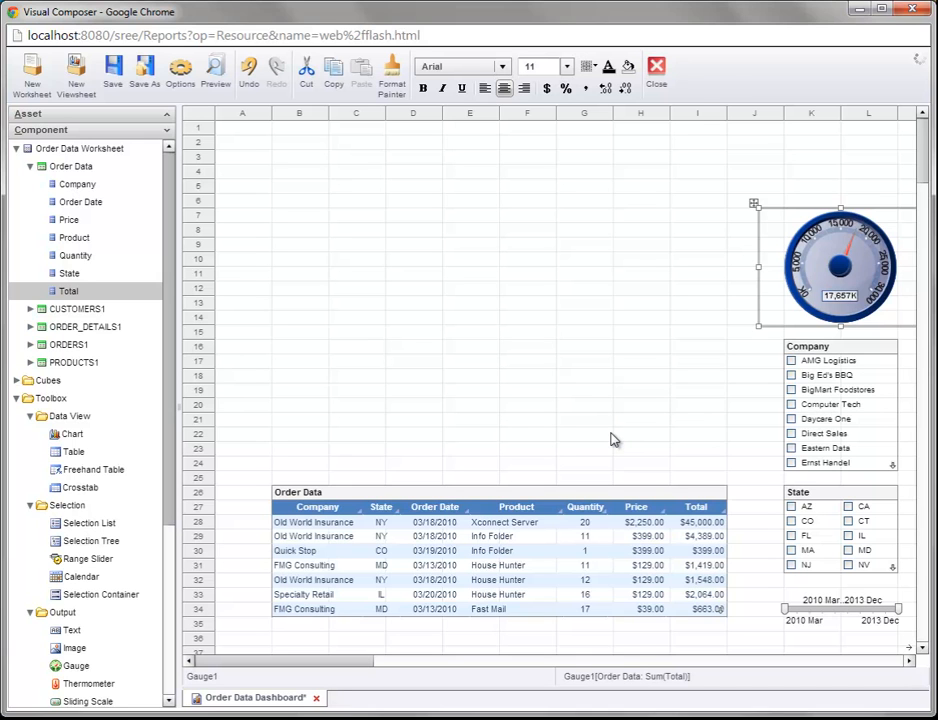
# Add a RadioButton component above the Order Data table in columns C and D, starting at row 20.
pyautogui.scroll(-1, 172, 470)
pyautogui.moveTo(172, 470); pyautogui.dragTo(174, 612)
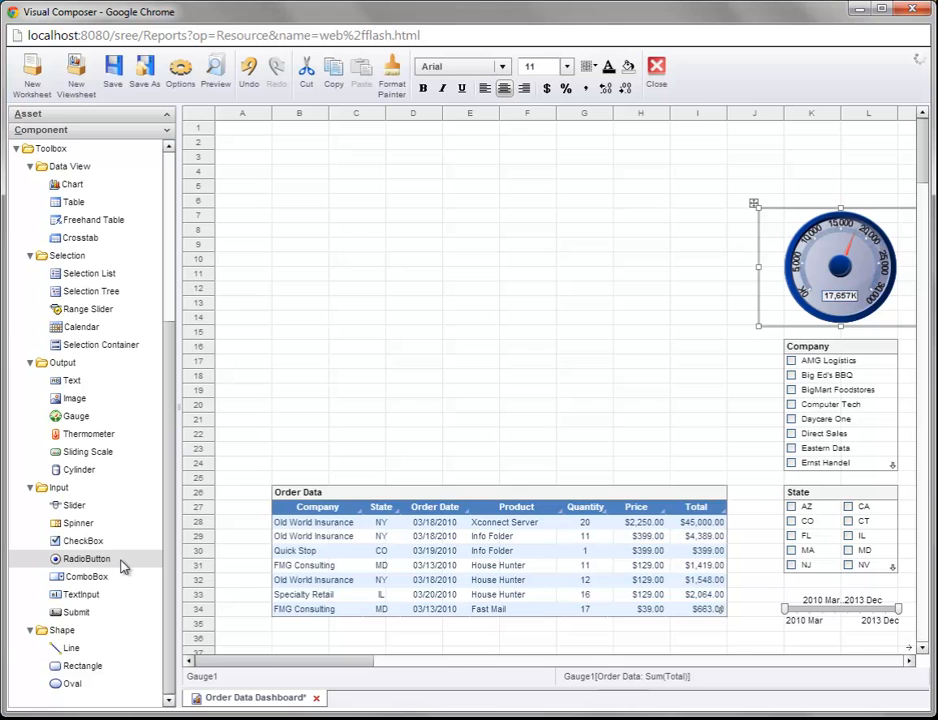
pyautogui.moveTo(122, 563); pyautogui.dragTo(345, 401)
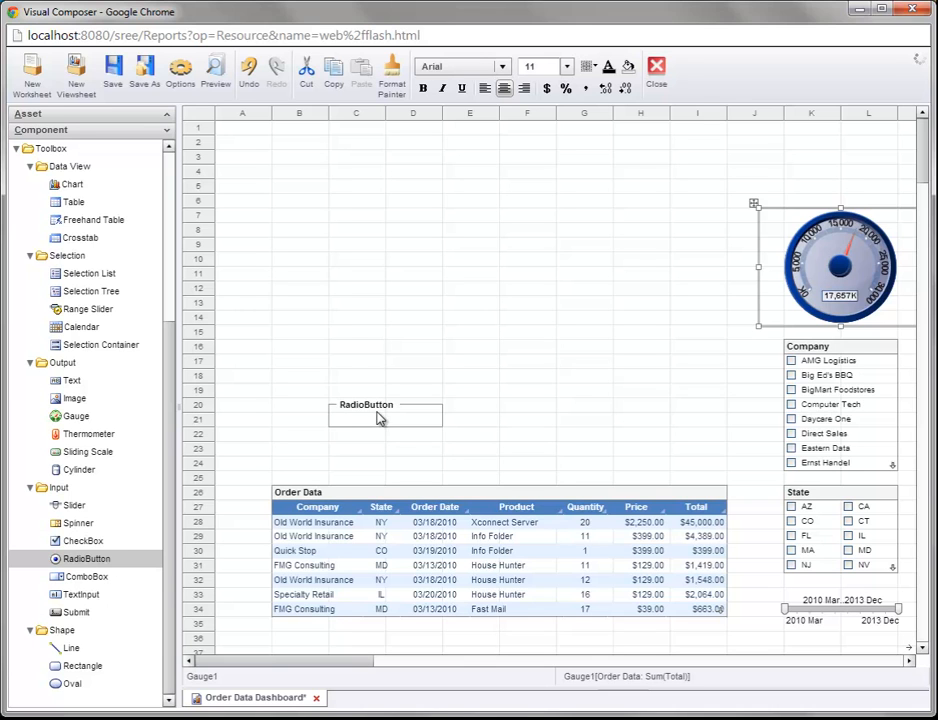
pyautogui.click(387, 425)
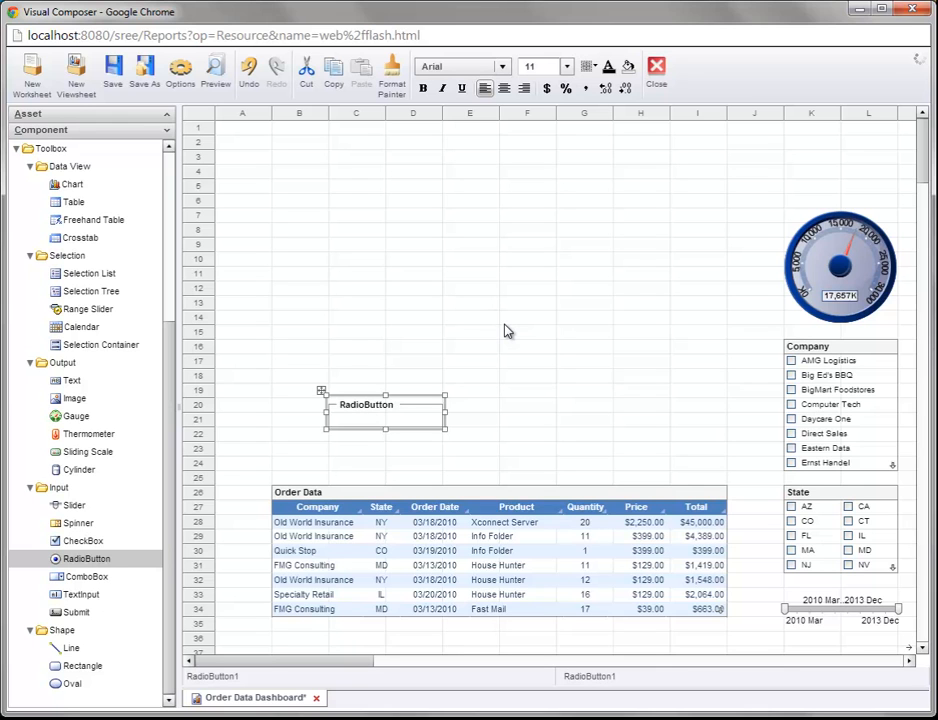
# Add the Quantity and Total fields of Order Data to the RadioButton component as its options.
pyautogui.click(170, 200)
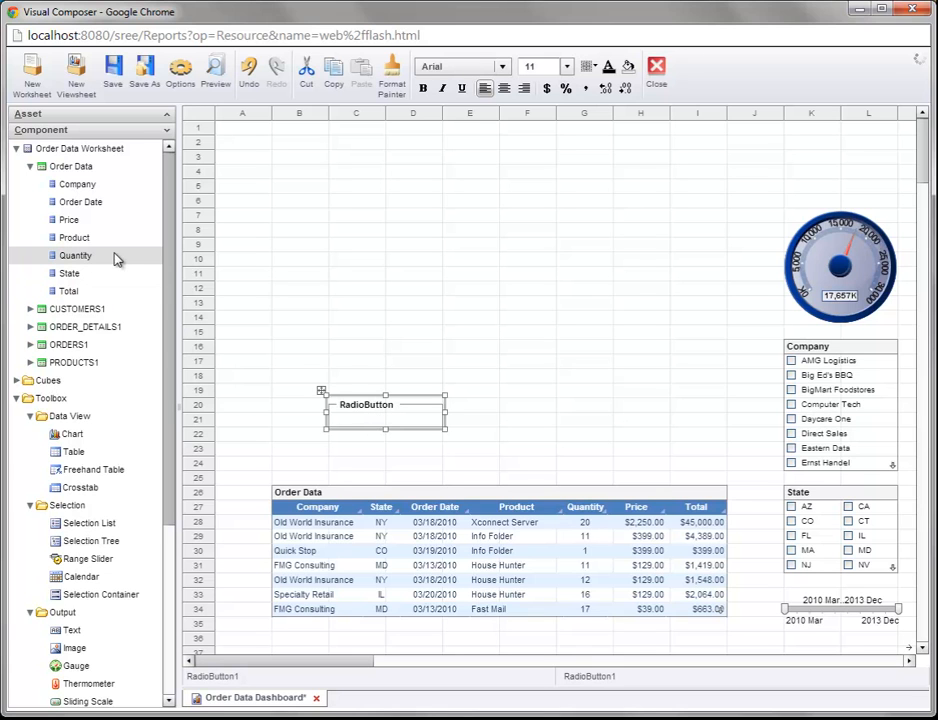
pyautogui.moveTo(101, 261); pyautogui.dragTo(390, 414)
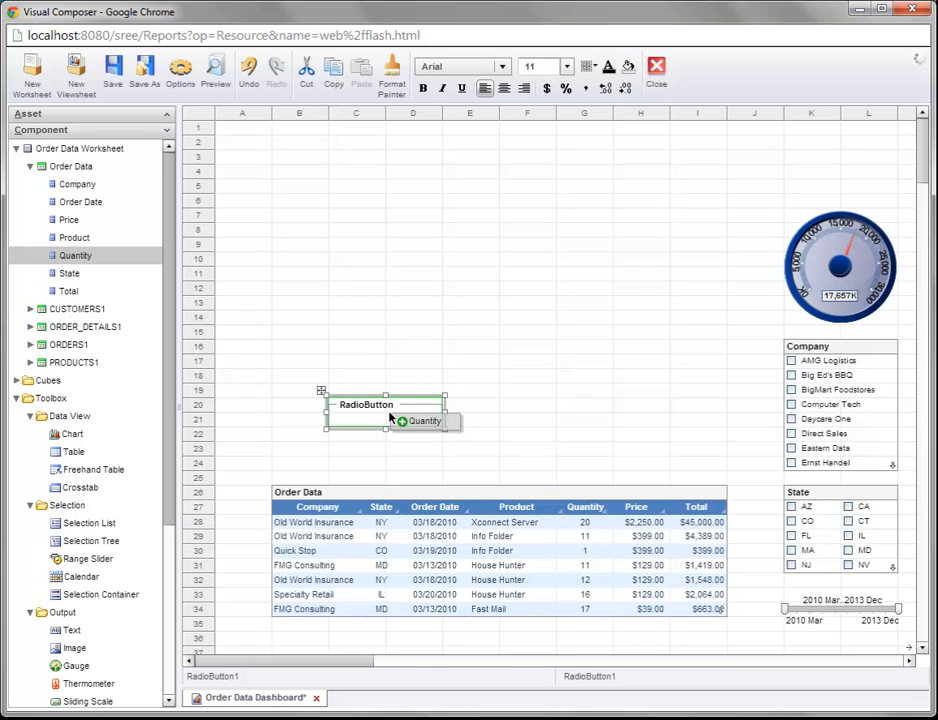
pyautogui.moveTo(390, 417); pyautogui.dragTo(391, 419)
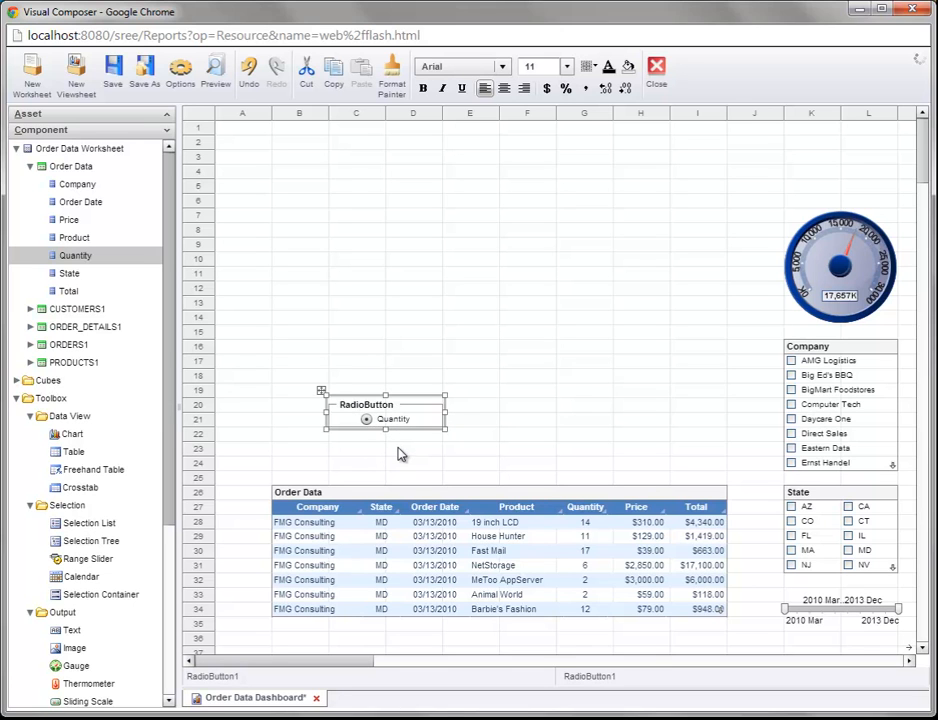
pyautogui.click(92, 293)
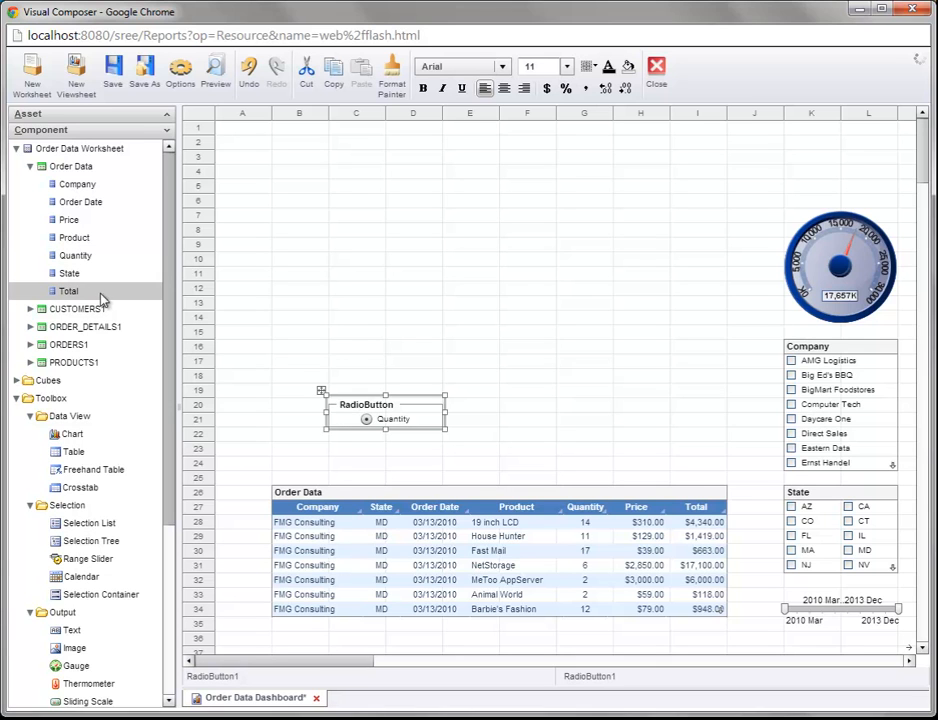
pyautogui.moveTo(90, 295); pyautogui.dragTo(416, 421)
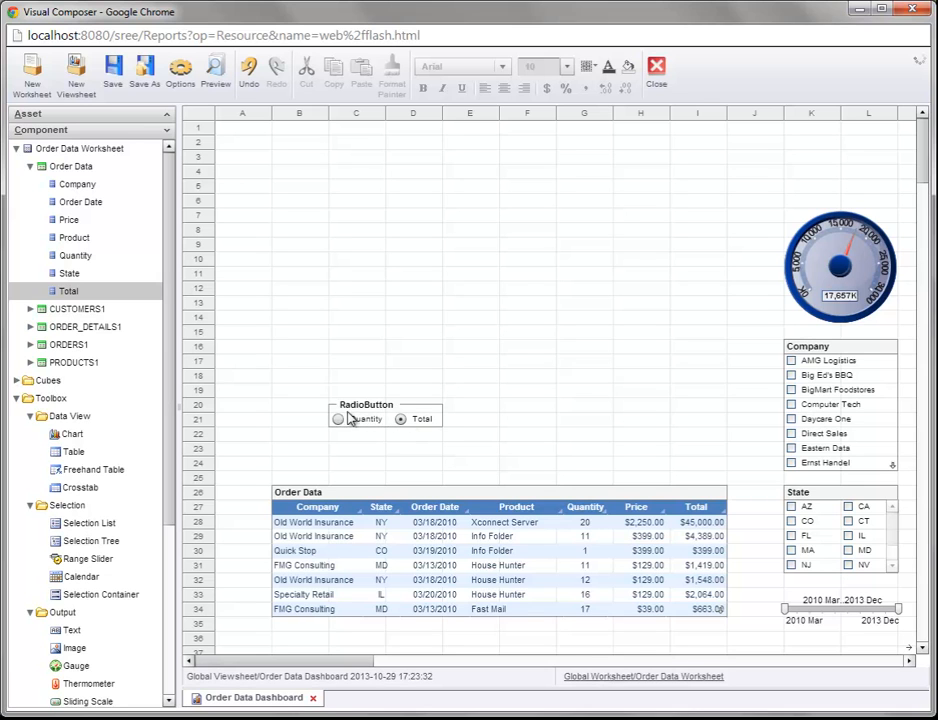
# Resize the RadioButton component to column C, rows 20 to 22, so its two options stack vertically.
pyautogui.click(433, 404)
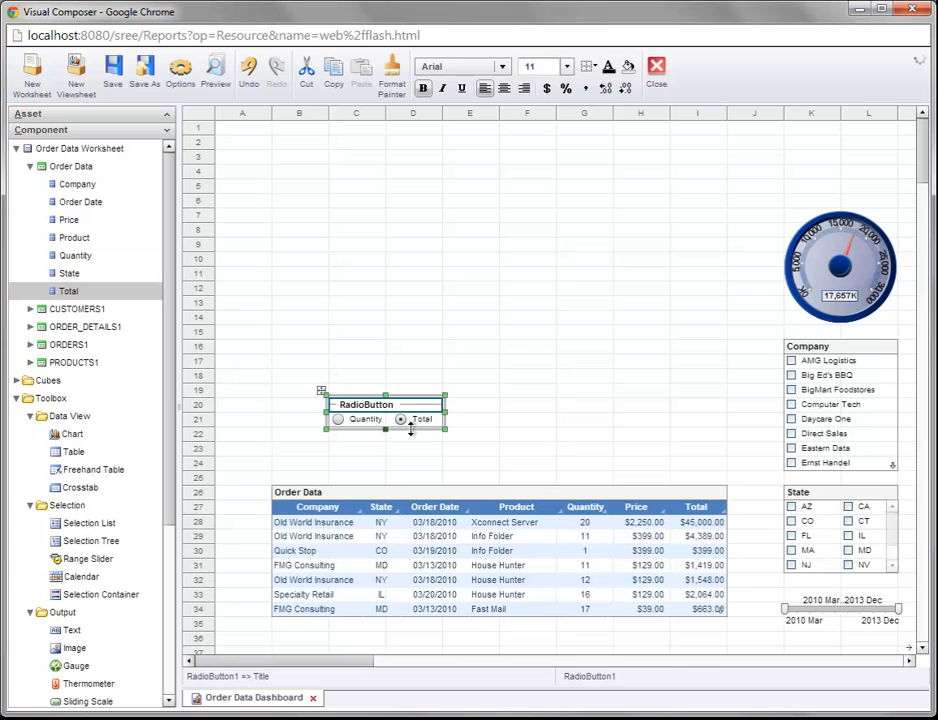
pyautogui.moveTo(387, 429); pyautogui.dragTo(381, 444)
pyautogui.moveTo(447, 421); pyautogui.dragTo(388, 421)
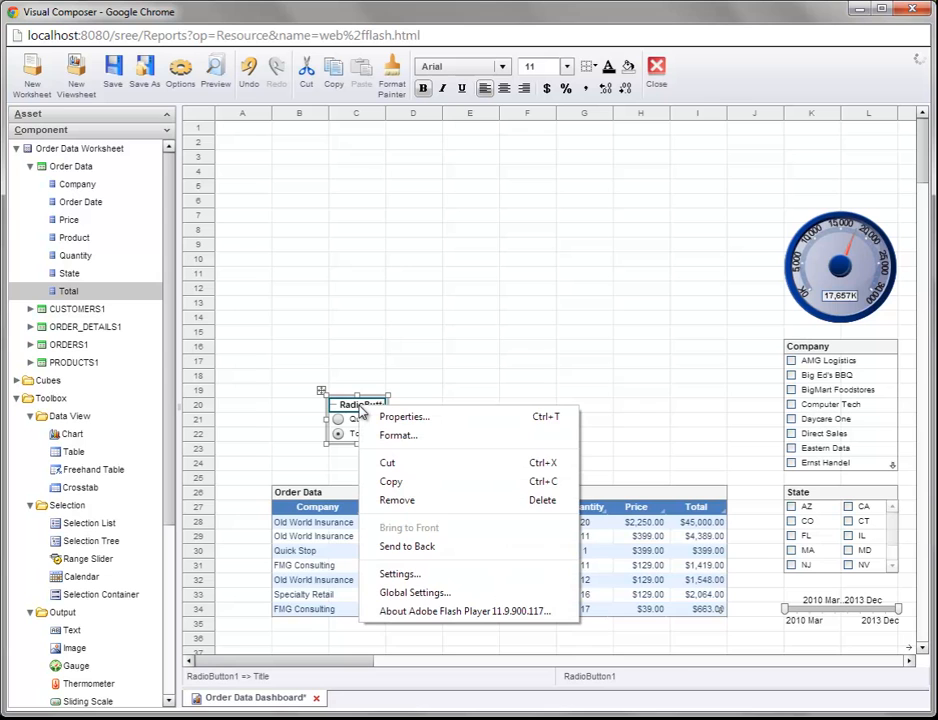
# Set the RadioButton component's name to MeasureChoice and its title to Choose.
pyautogui.click(471, 416)
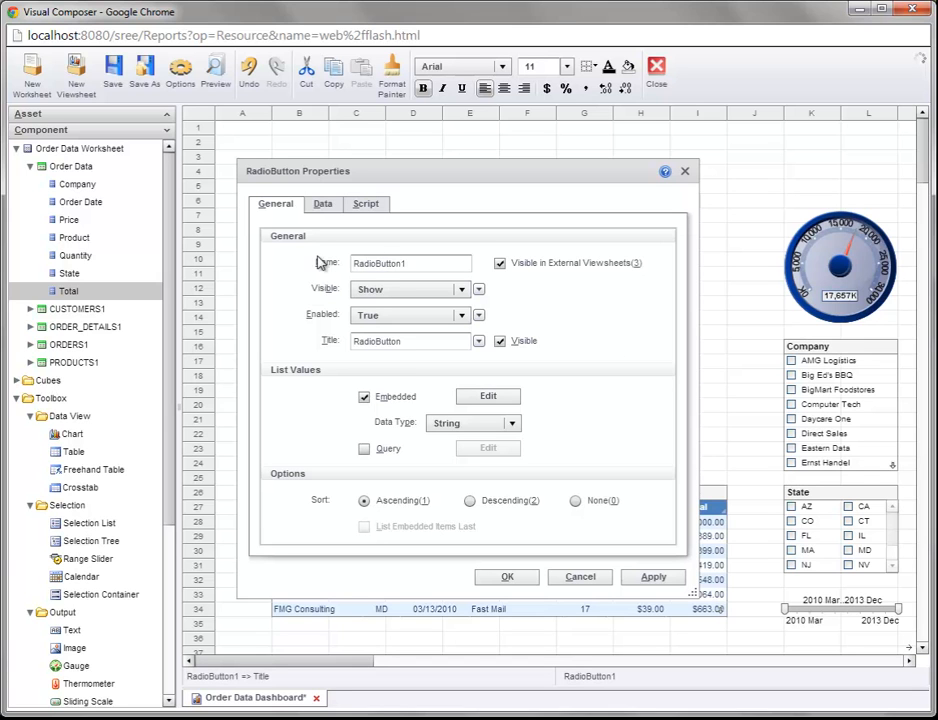
pyautogui.doubleClick(374, 264)
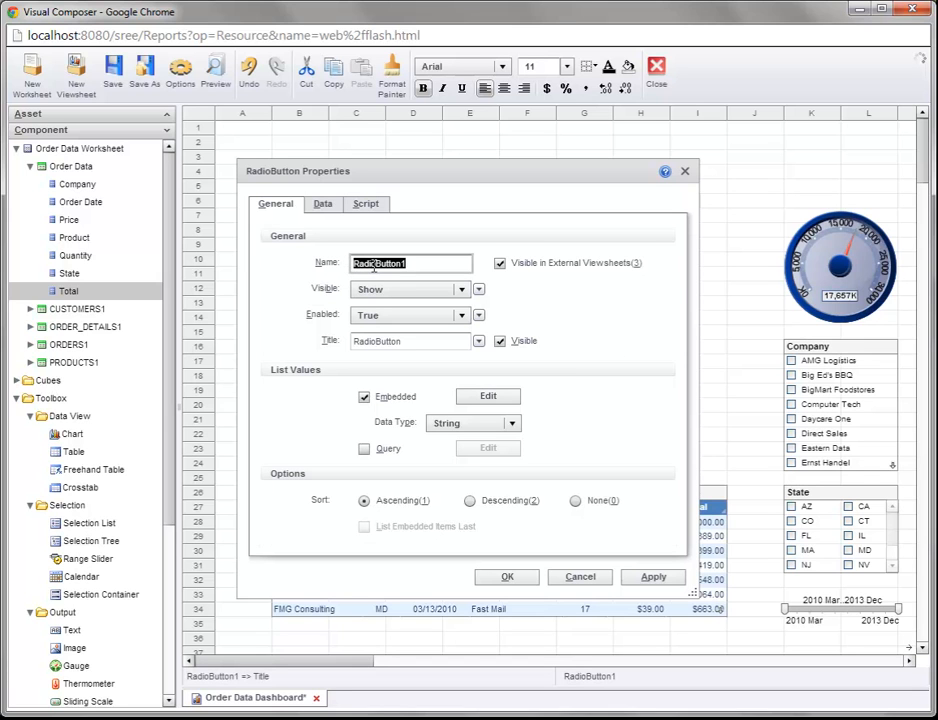
pyautogui.write('Measure')
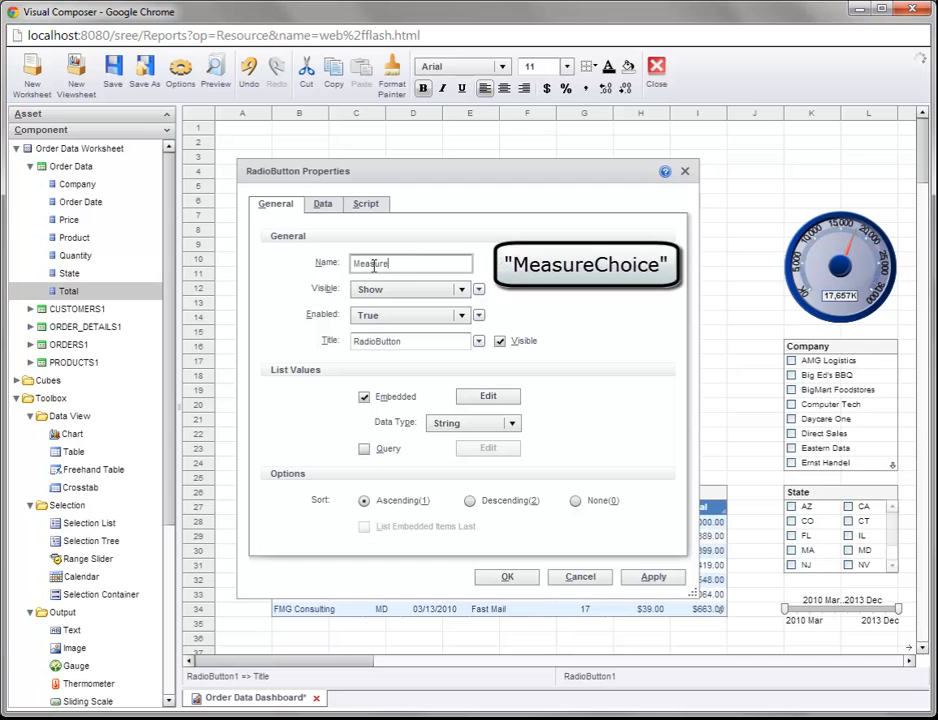
pyautogui.write('Choice')
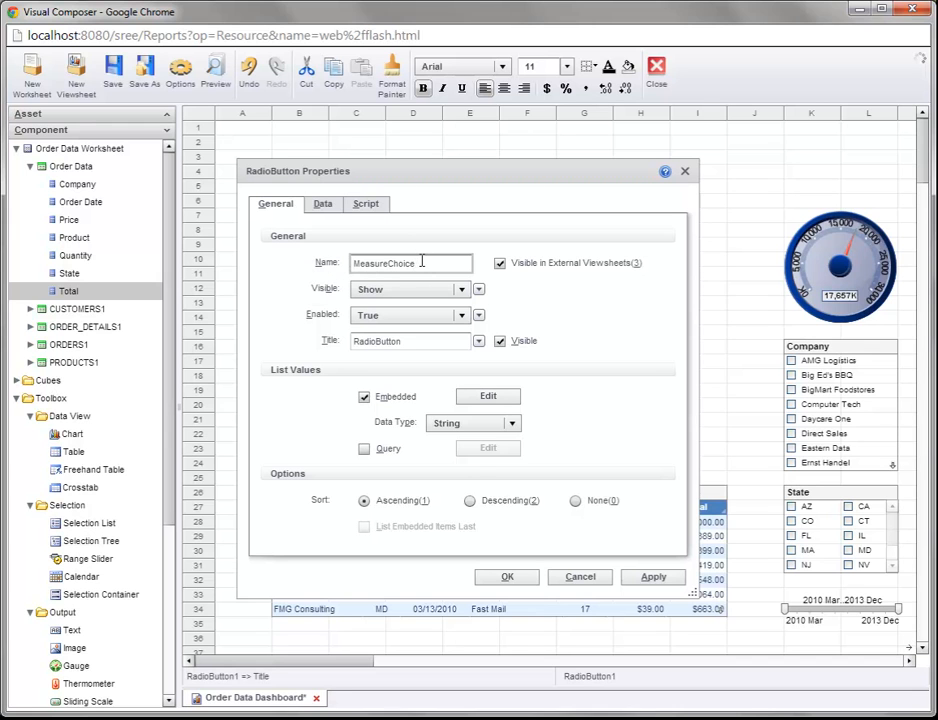
pyautogui.doubleClick(385, 342)
pyautogui.write('Choose')
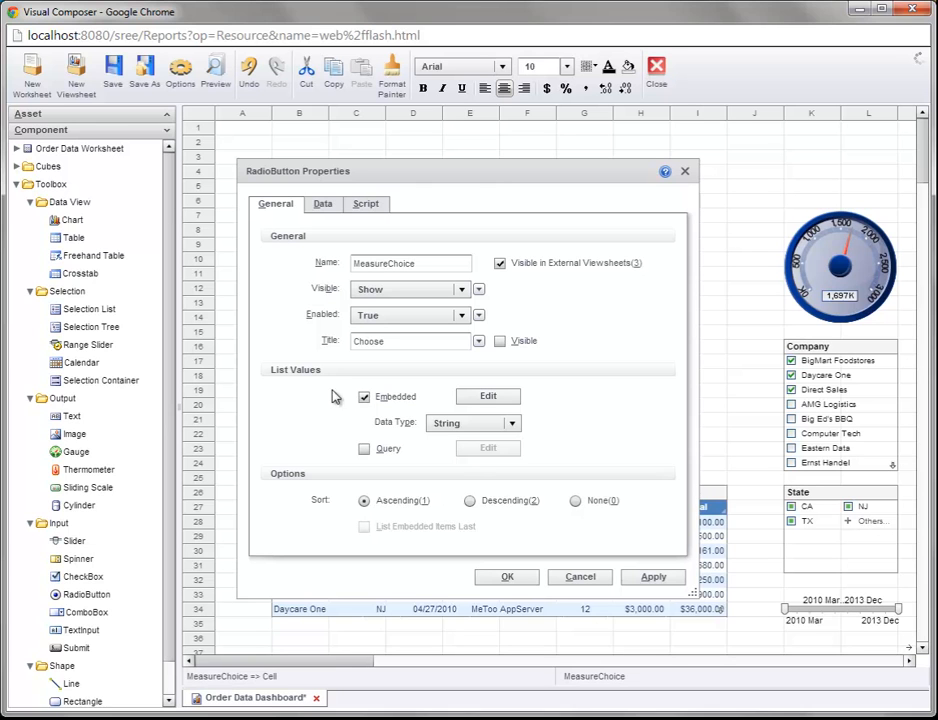
# Examine the radio button's embedded list values and the query-based list value settings without keeping any change.
pyautogui.click(489, 398)
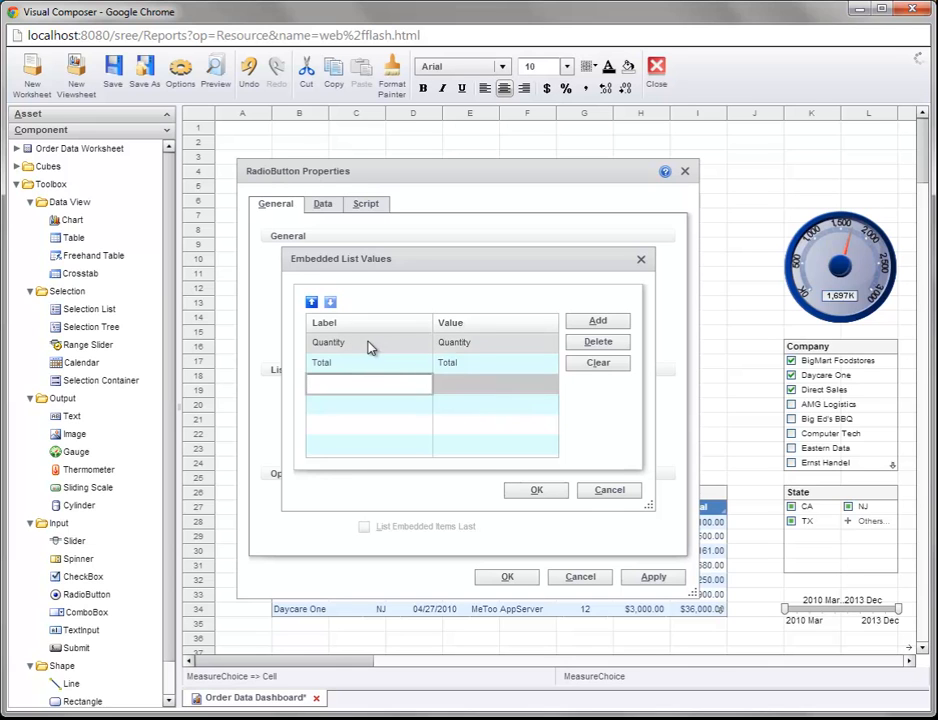
pyautogui.click(452, 363)
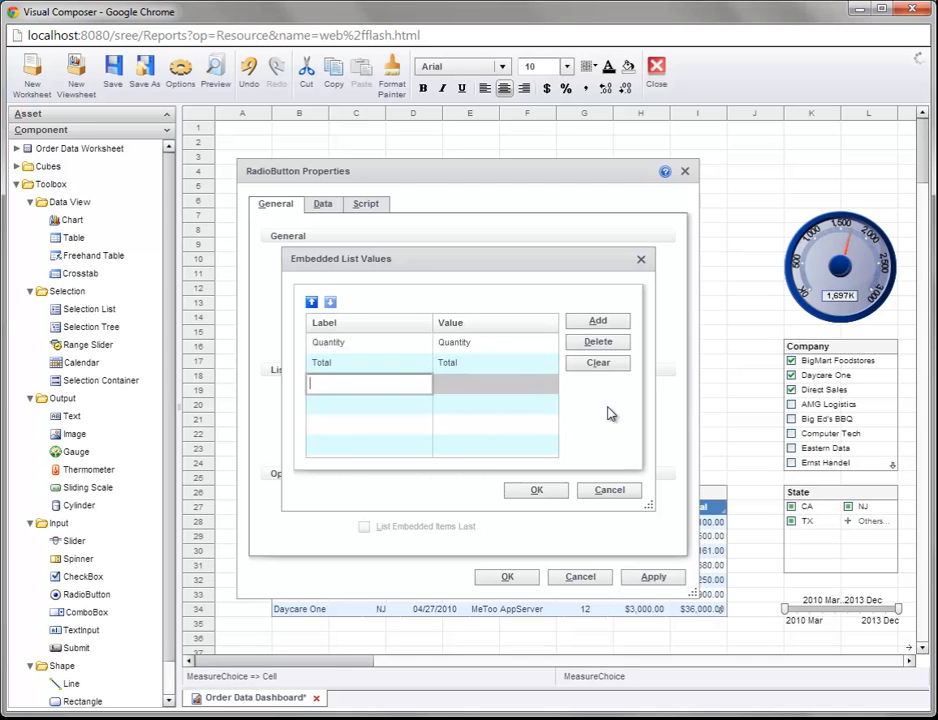
pyautogui.click(610, 490)
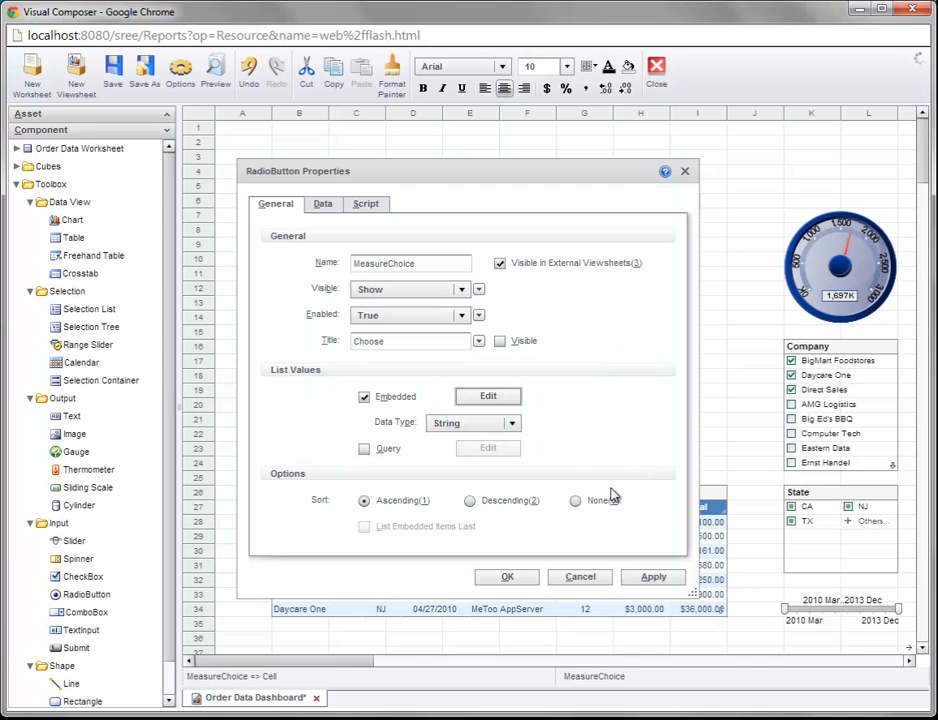
pyautogui.click(364, 449)
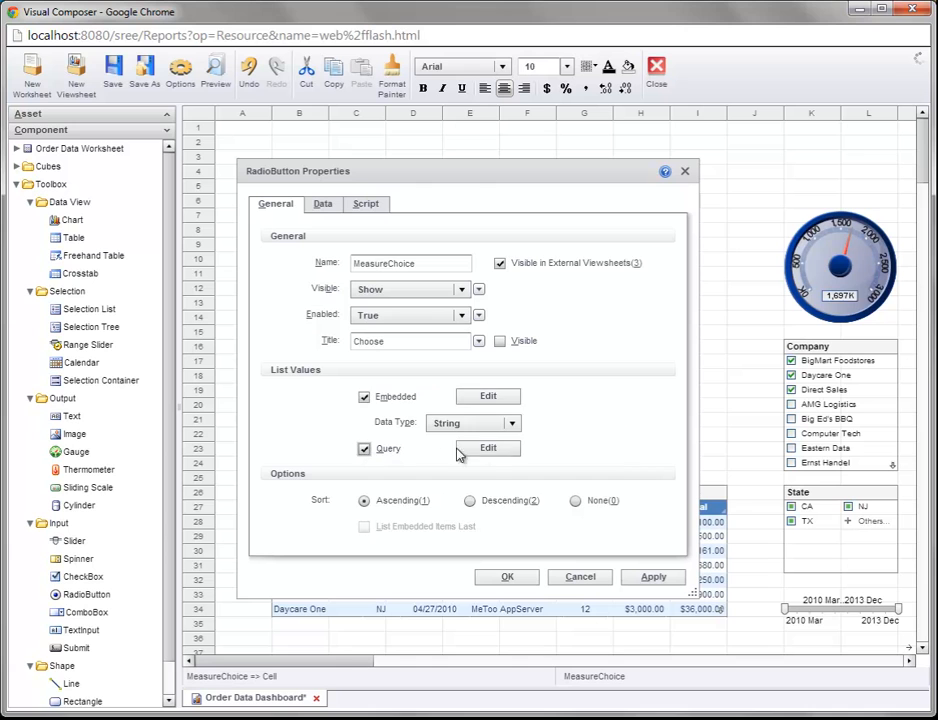
pyautogui.click(488, 449)
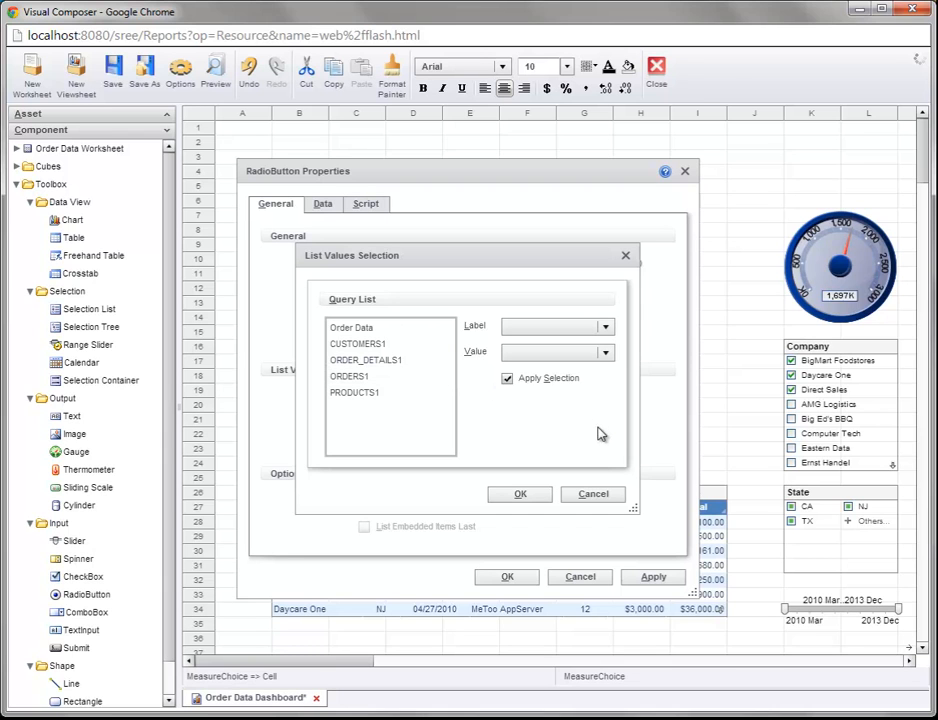
pyautogui.click(594, 494)
pyautogui.click(364, 449)
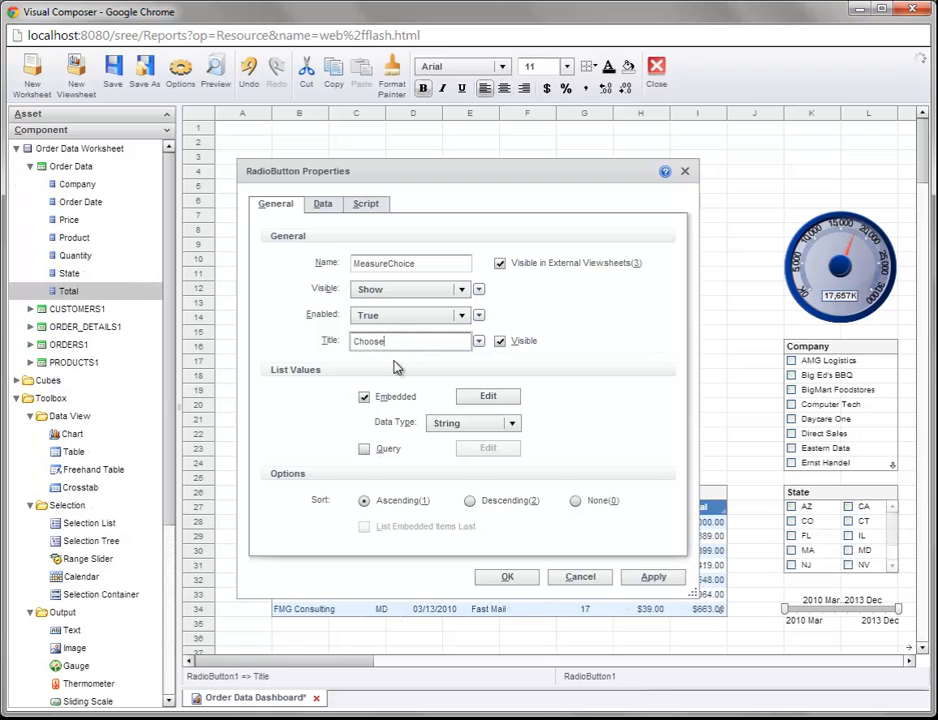
# Apply the radio button properties and move the component above the gauge to column L, rows 3 to 5.
pyautogui.click(527, 579)
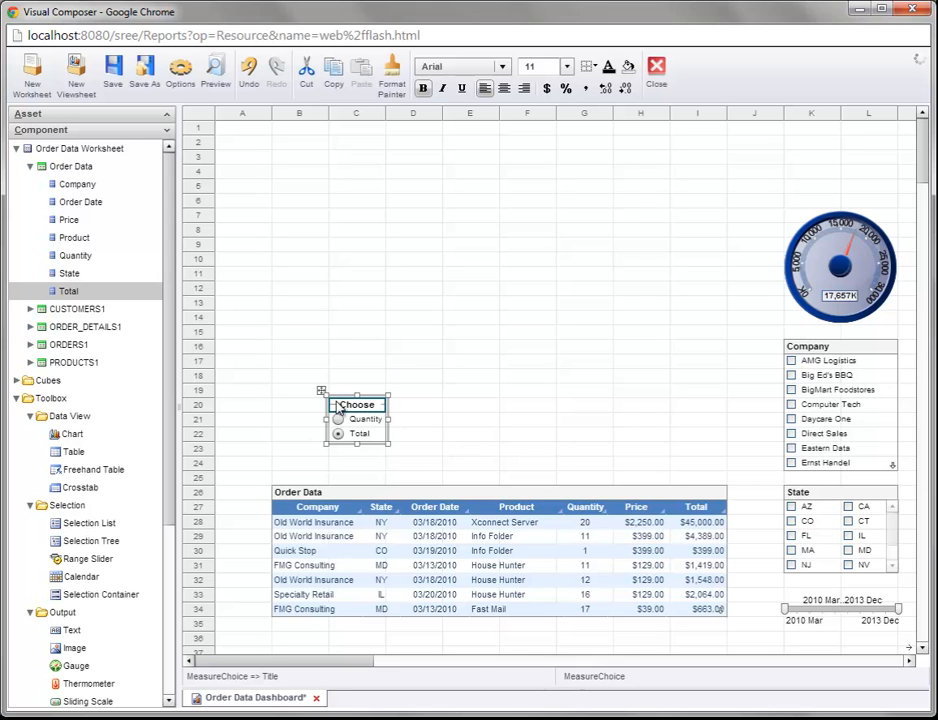
pyautogui.moveTo(348, 405); pyautogui.dragTo(846, 152)
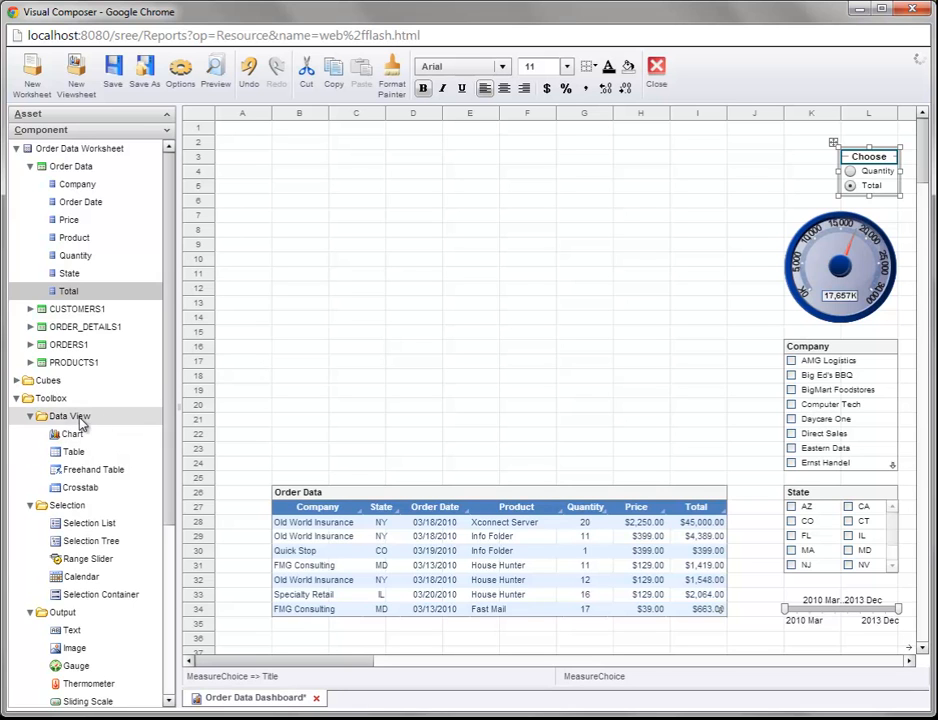
# Add a chart above the Order Data table and enlarge it to span columns B to I, rows 7 to 24.
pyautogui.moveTo(91, 440); pyautogui.dragTo(291, 240)
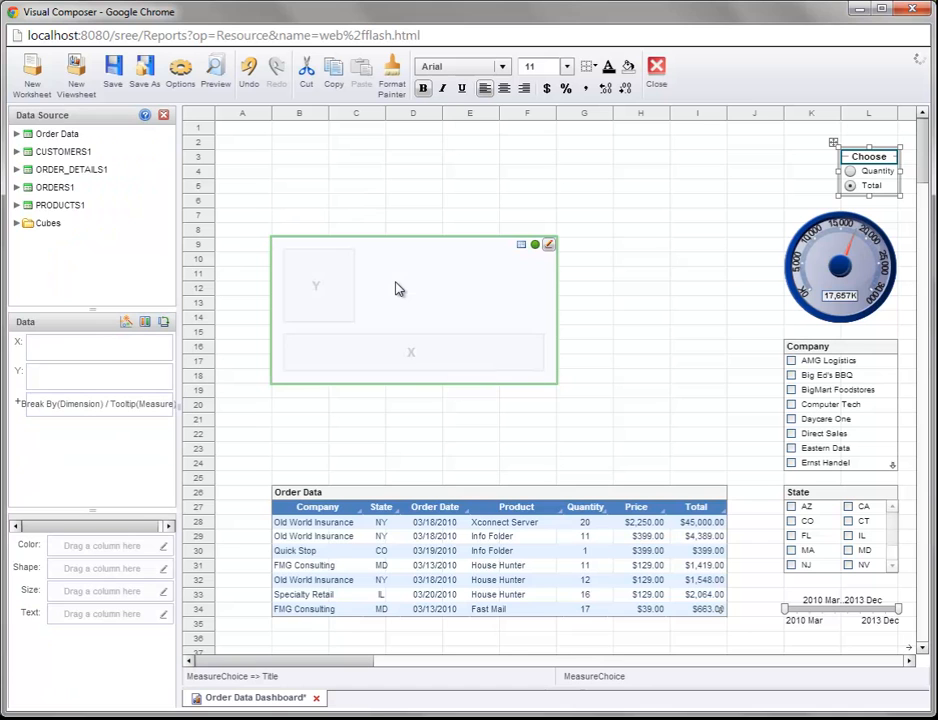
pyautogui.click(507, 329)
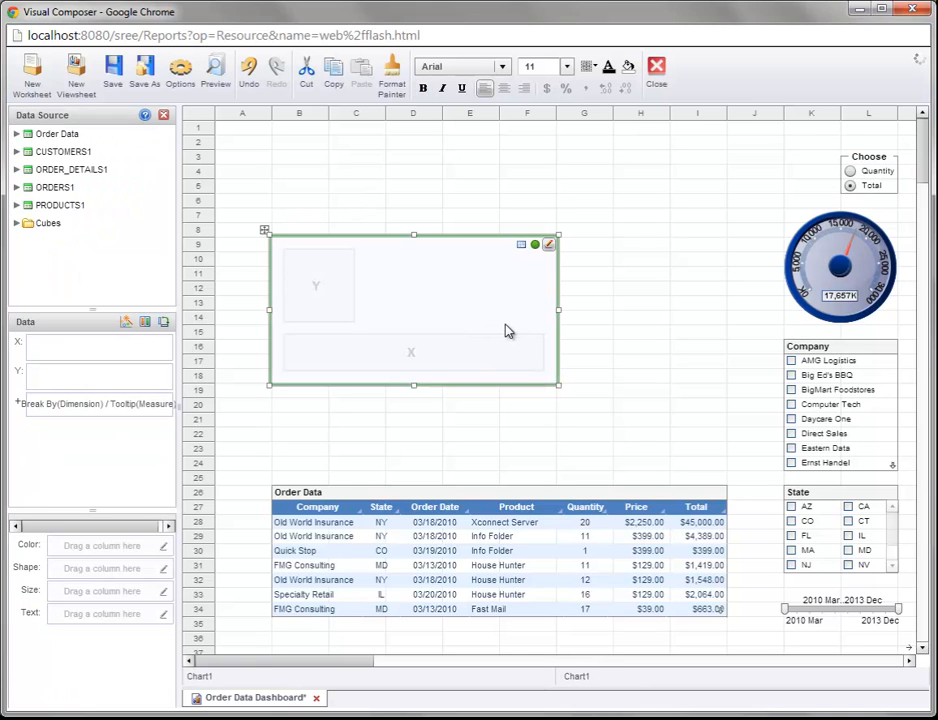
pyautogui.moveTo(560, 312); pyautogui.dragTo(731, 314)
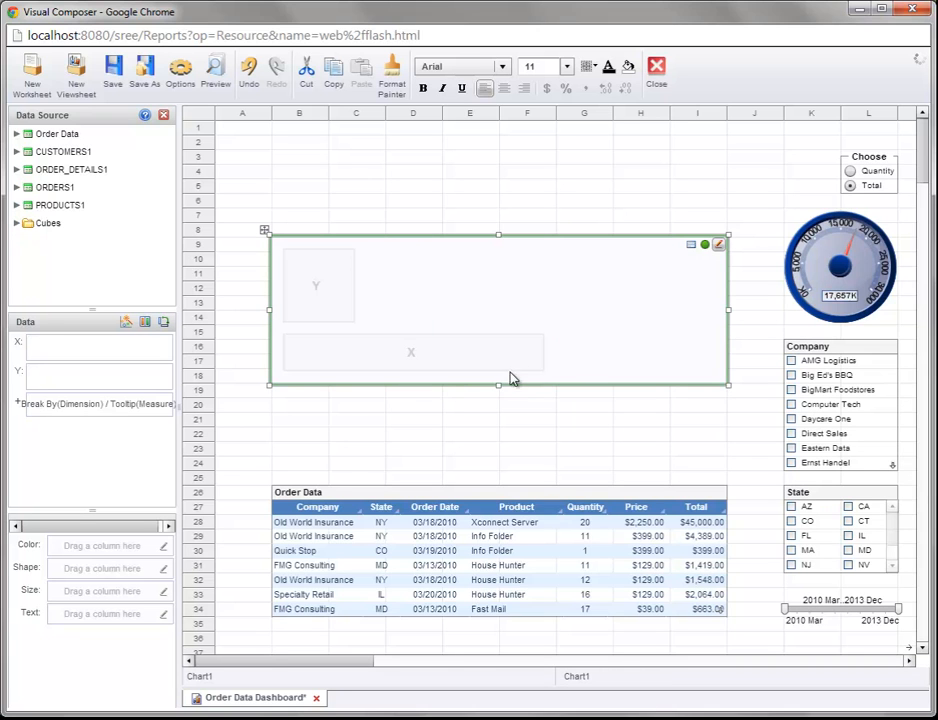
pyautogui.moveTo(500, 385); pyautogui.dragTo(502, 475)
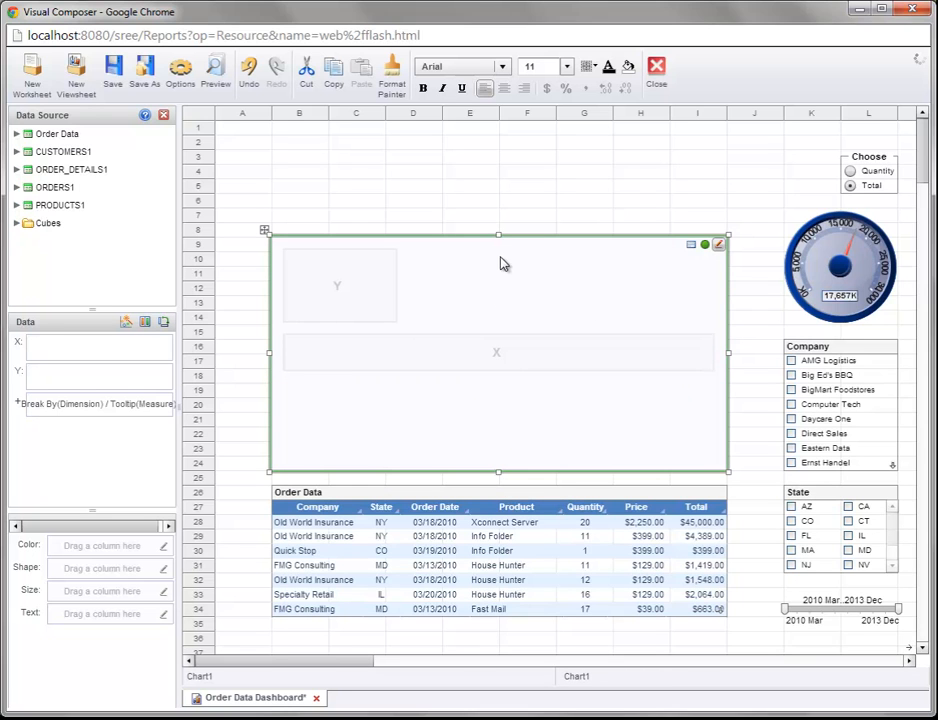
pyautogui.click(502, 235)
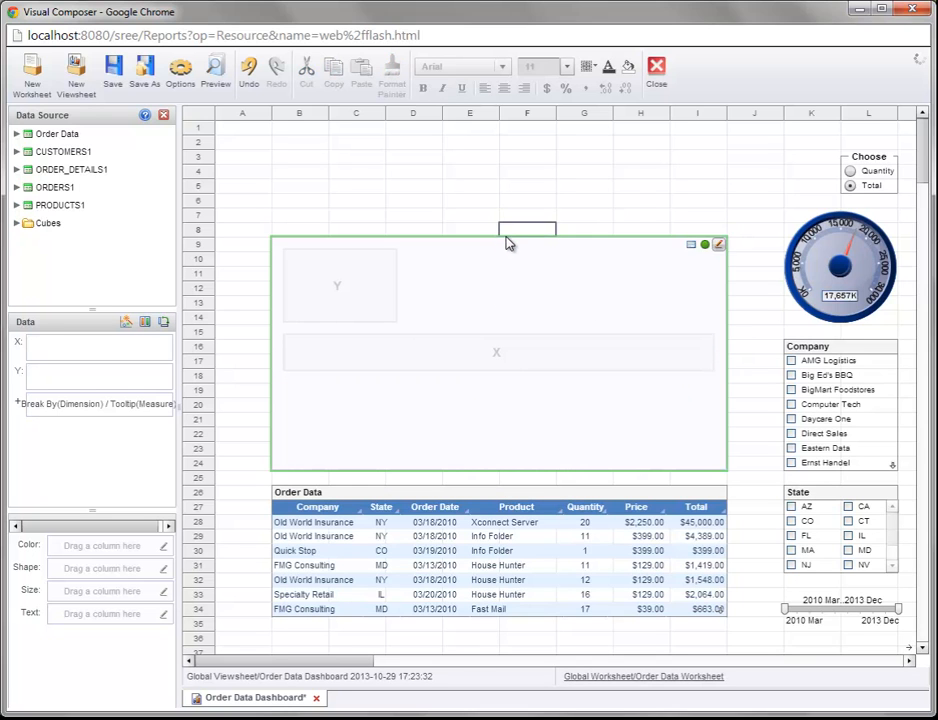
pyautogui.click(498, 237)
pyautogui.moveTo(498, 241); pyautogui.dragTo(502, 210)
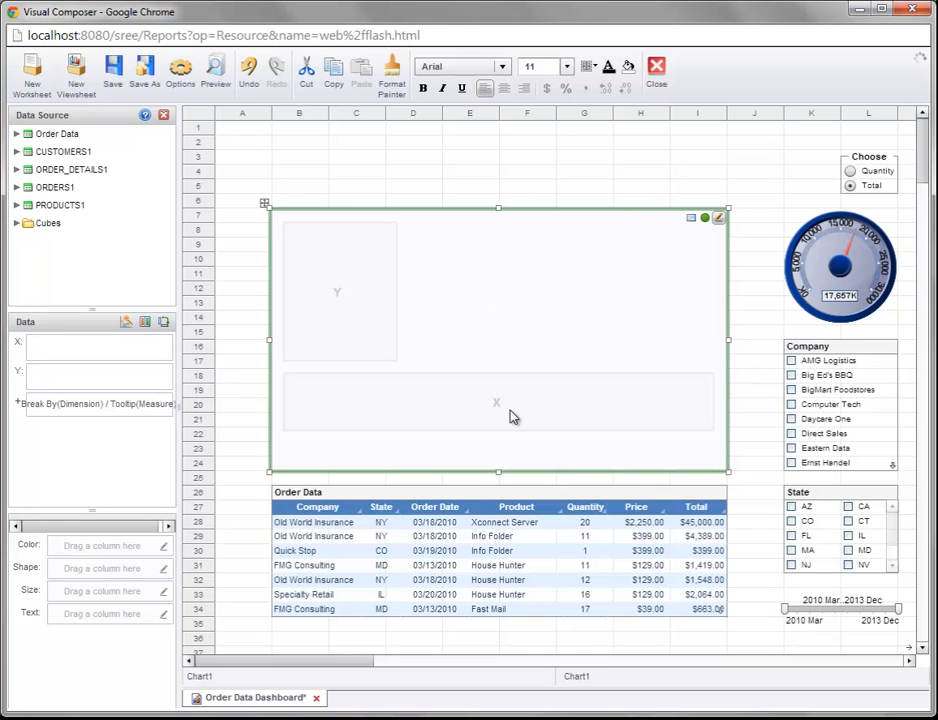
# Expand the dimensions and measures of Order Data and view the conversion options for Company and Price.
pyautogui.click(17, 134)
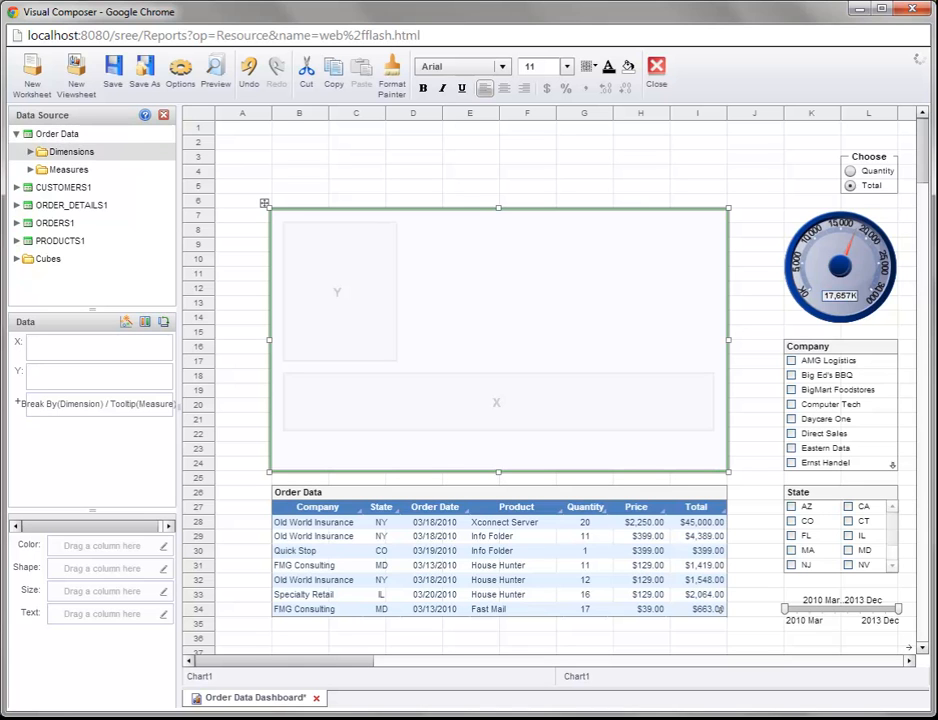
pyautogui.click(32, 153)
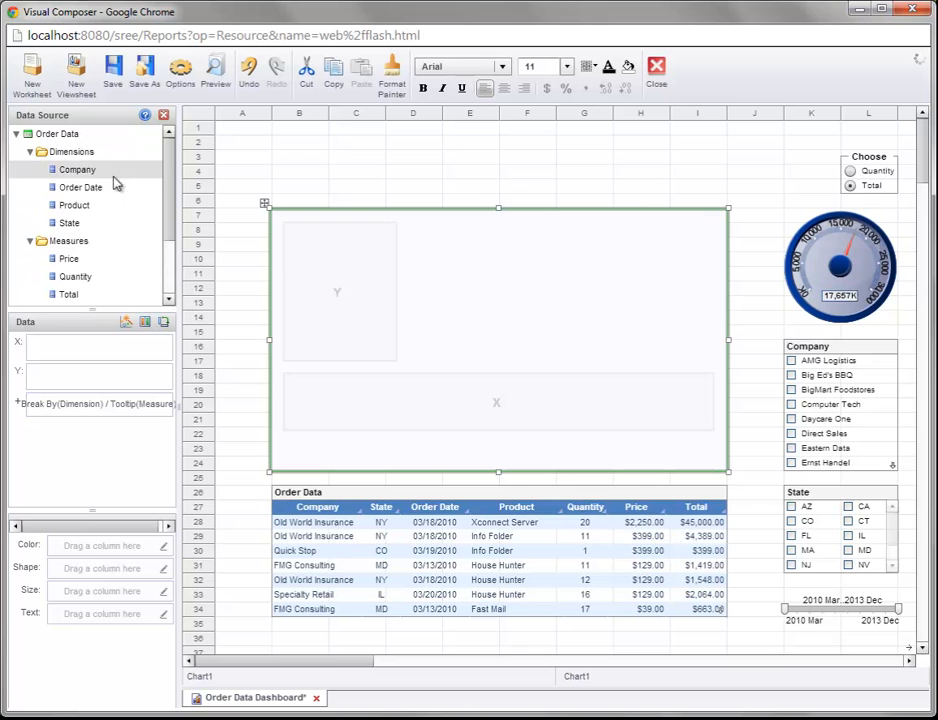
pyautogui.scroll(-1, 170, 200)
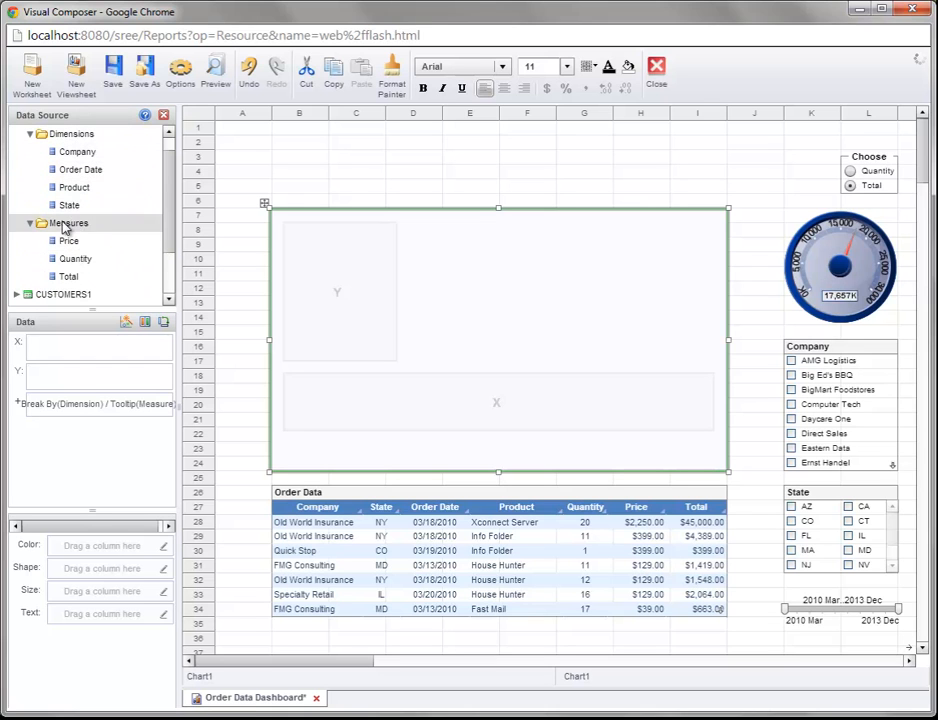
pyautogui.rightClick(108, 158)
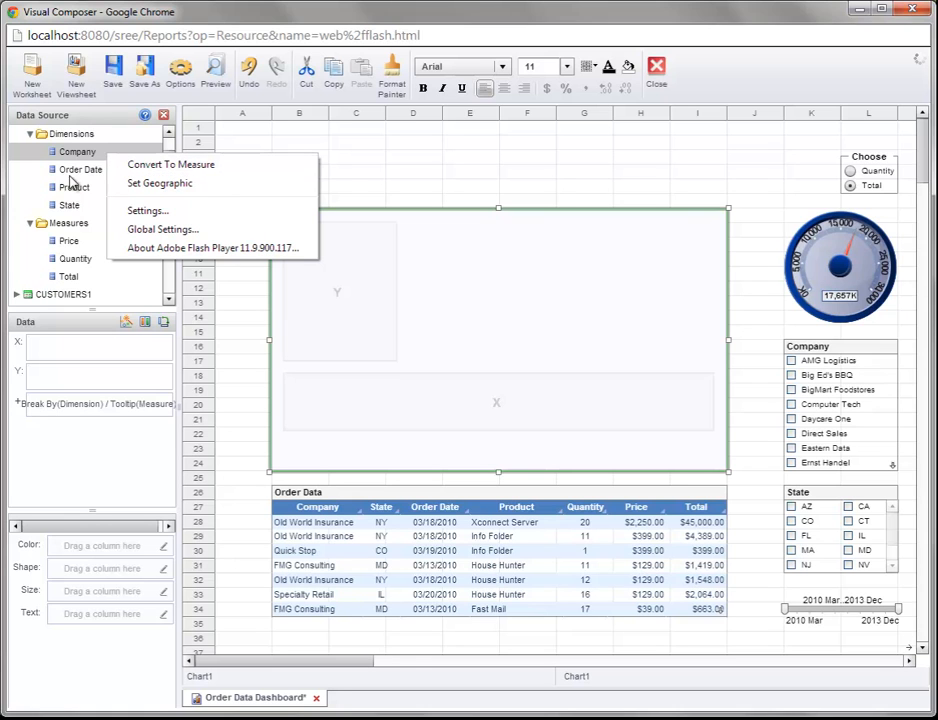
pyautogui.rightClick(72, 242)
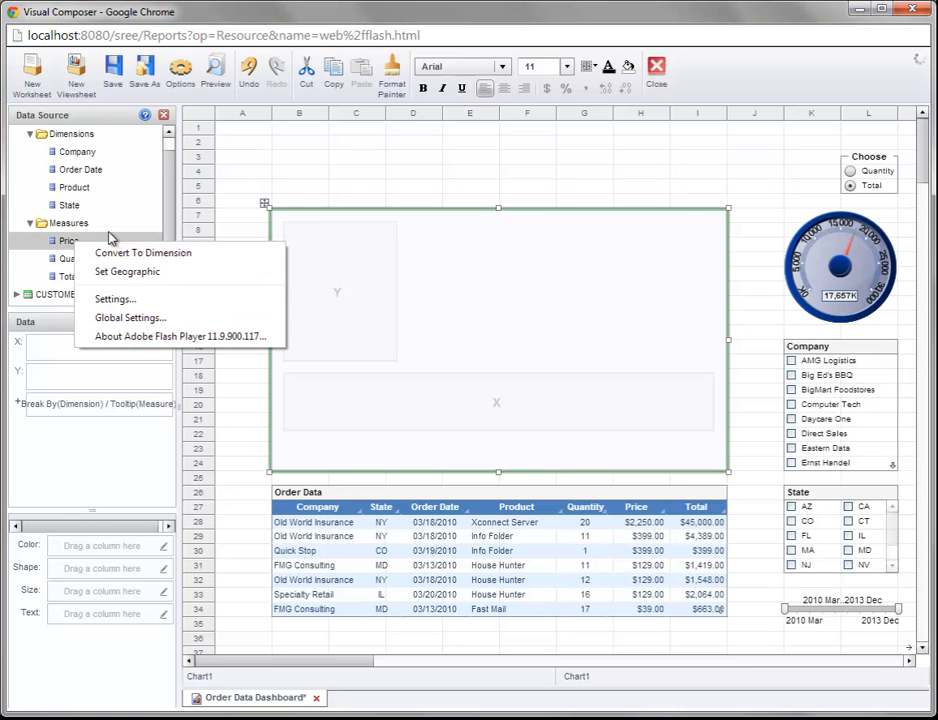
# Assign the Order Date dimension of Order Data to the chart's X axis.
pyautogui.click(62, 171)
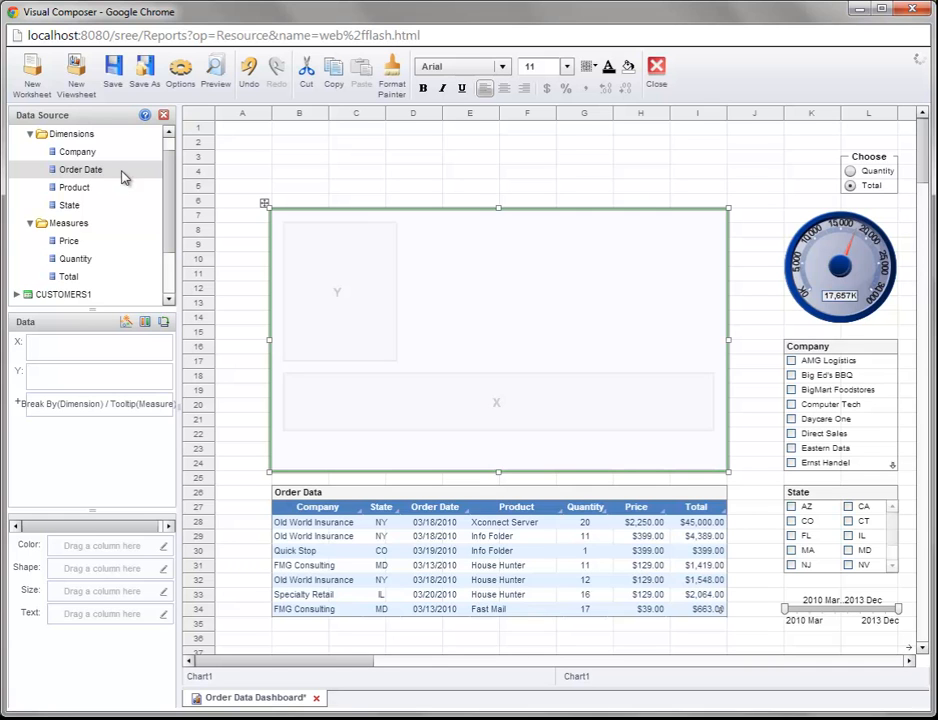
pyautogui.moveTo(114, 175); pyautogui.dragTo(56, 358)
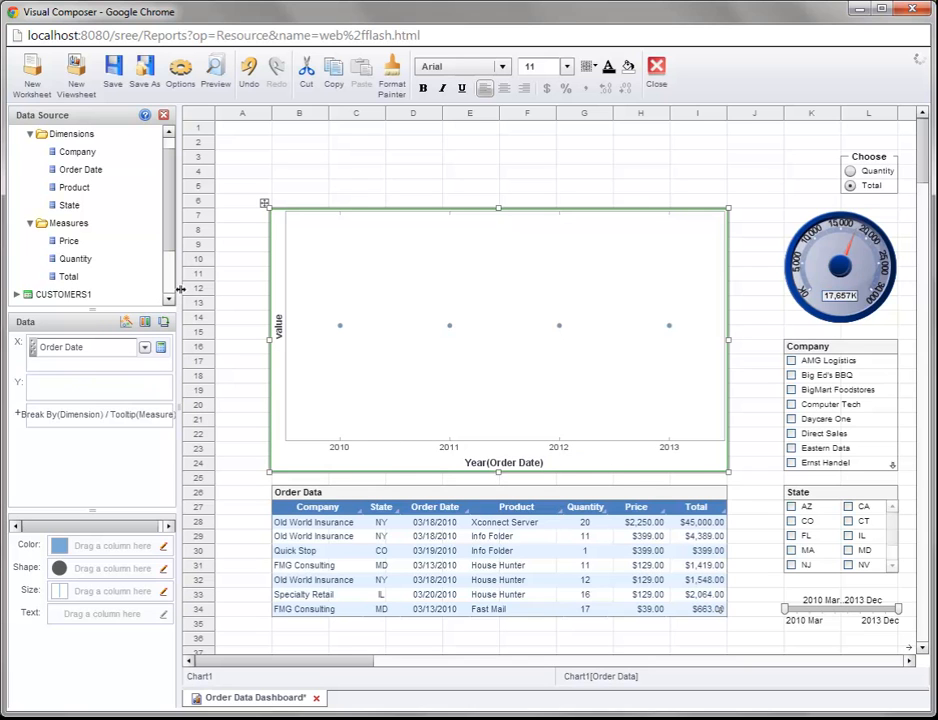
# Widen the data pane and group the chart's X-axis Order Date by Quarter.
pyautogui.moveTo(182, 290); pyautogui.dragTo(202, 291)
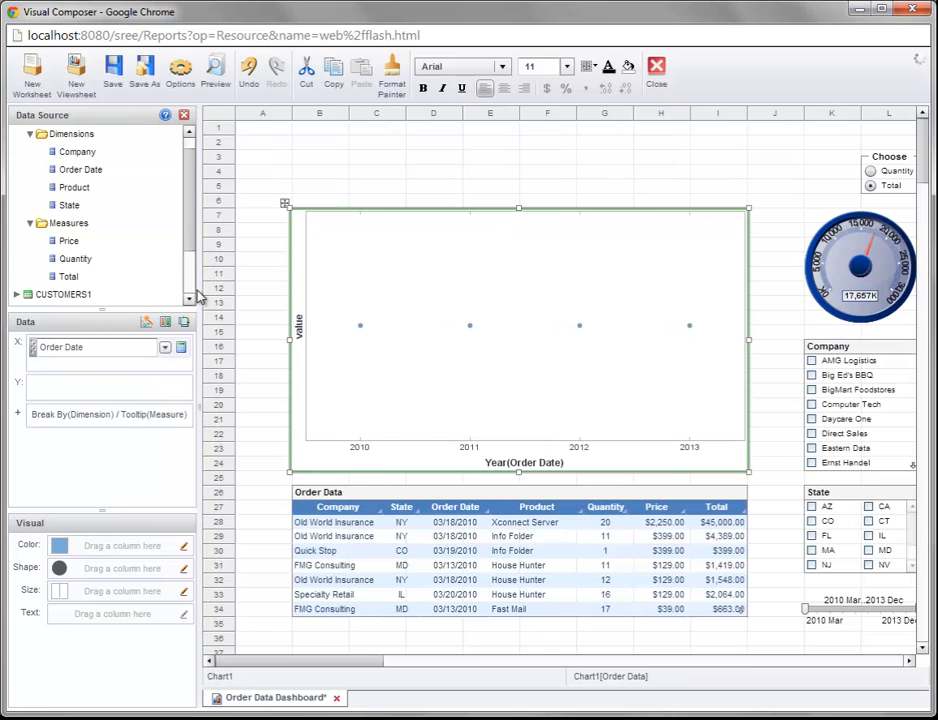
pyautogui.moveTo(277, 669); pyautogui.dragTo(285, 669)
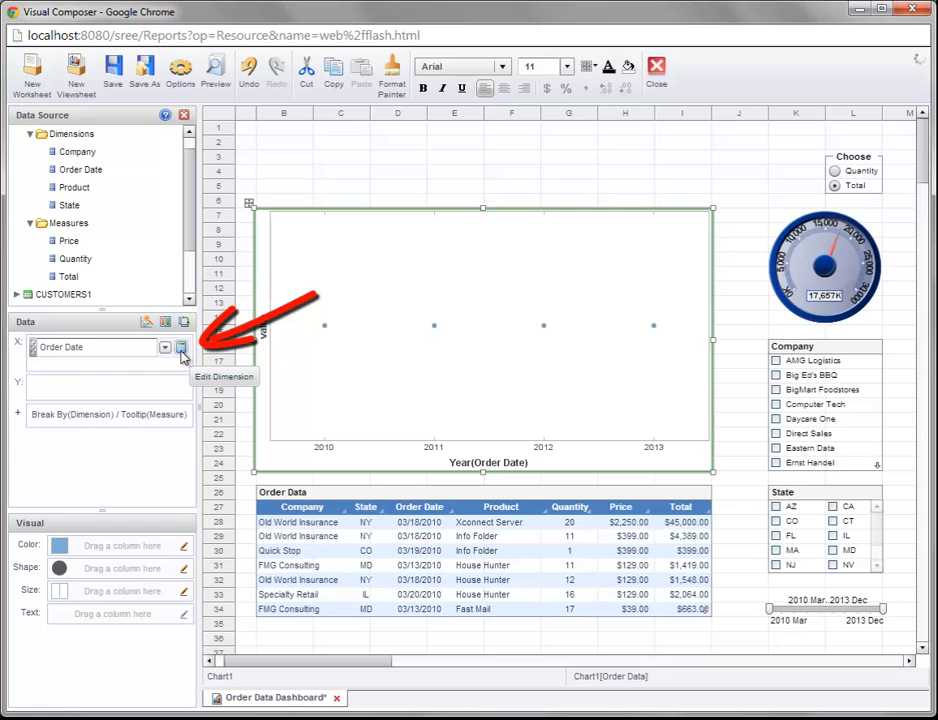
pyautogui.click(181, 348)
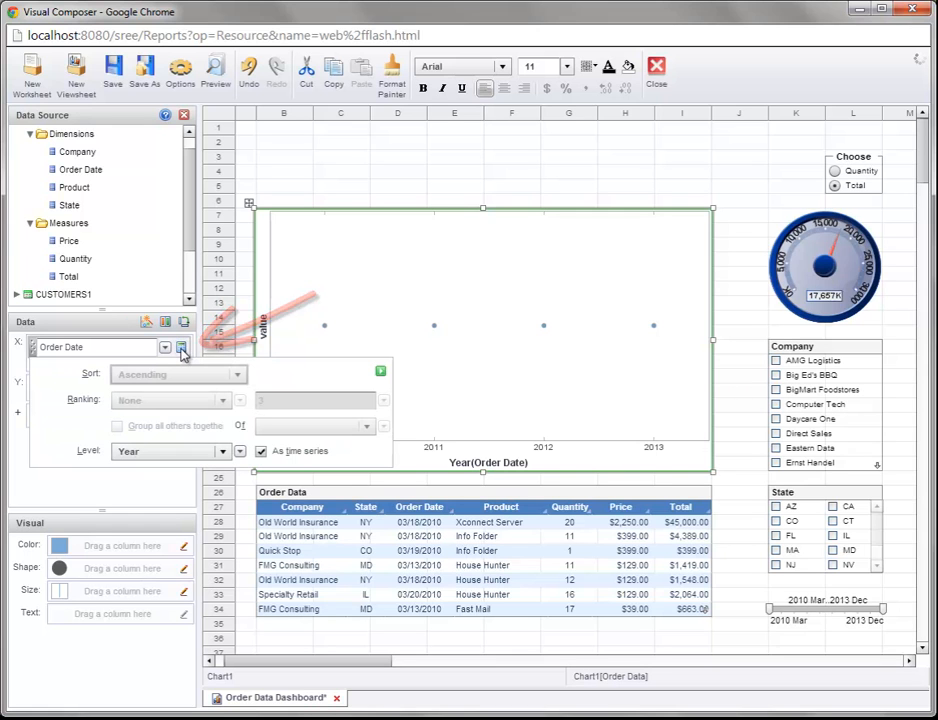
pyautogui.click(222, 451)
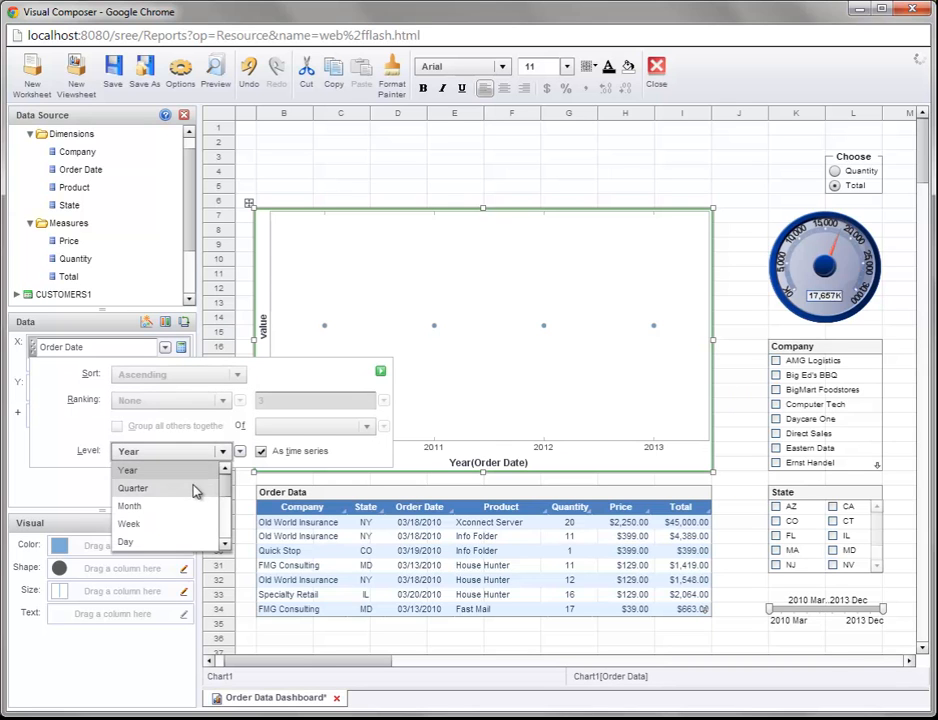
pyautogui.click(195, 488)
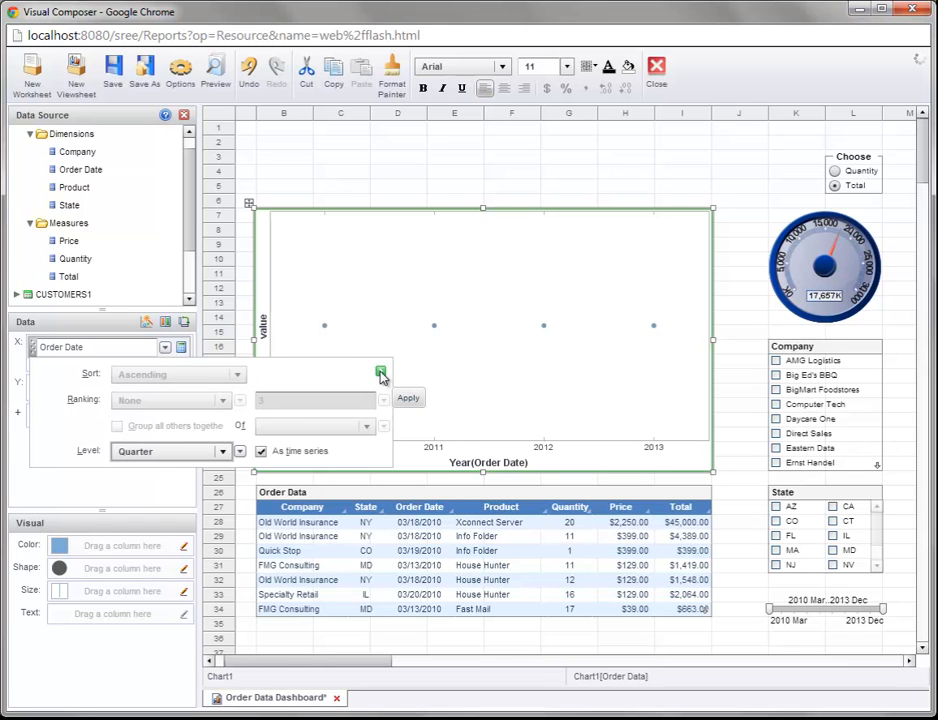
pyautogui.click(381, 373)
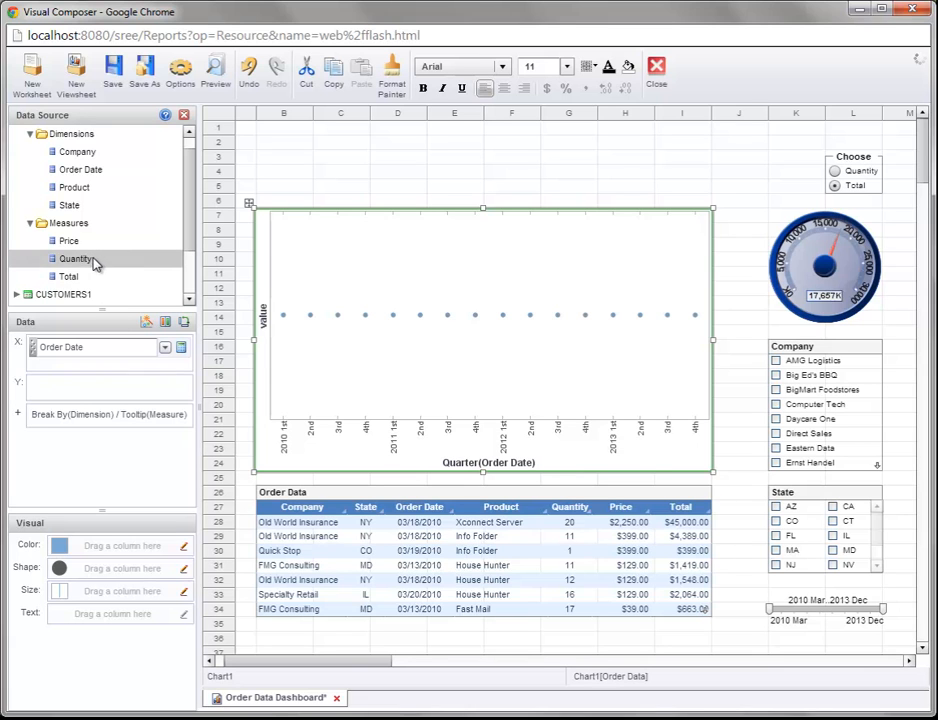
# Add the Quantity measure to the chart's Y axis and change the chart style to stacked bars.
pyautogui.moveTo(96, 260); pyautogui.dragTo(81, 389)
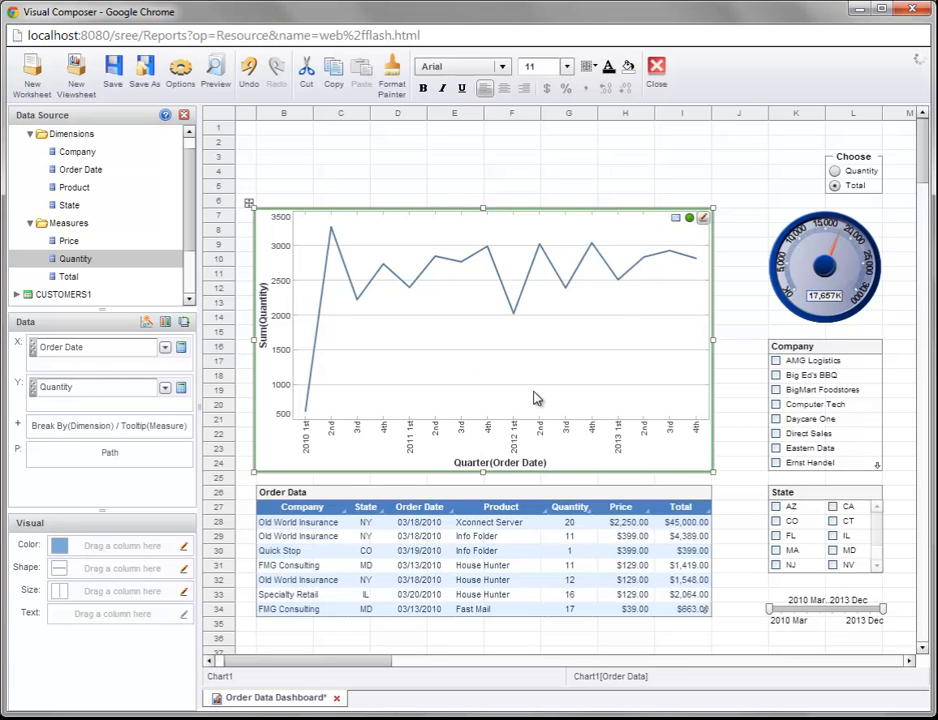
pyautogui.click(147, 325)
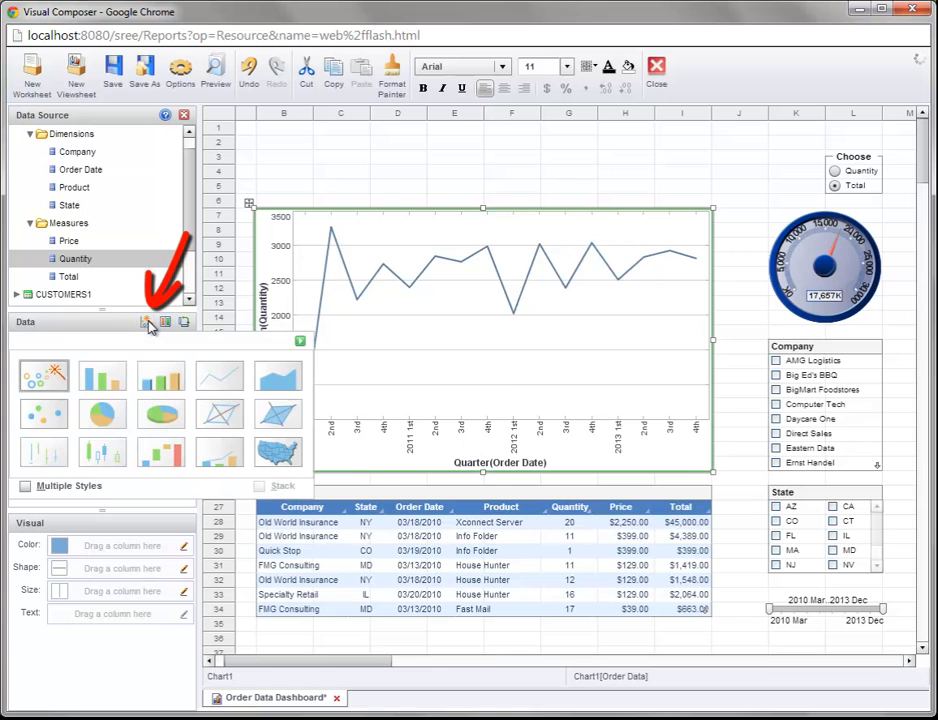
pyautogui.click(108, 380)
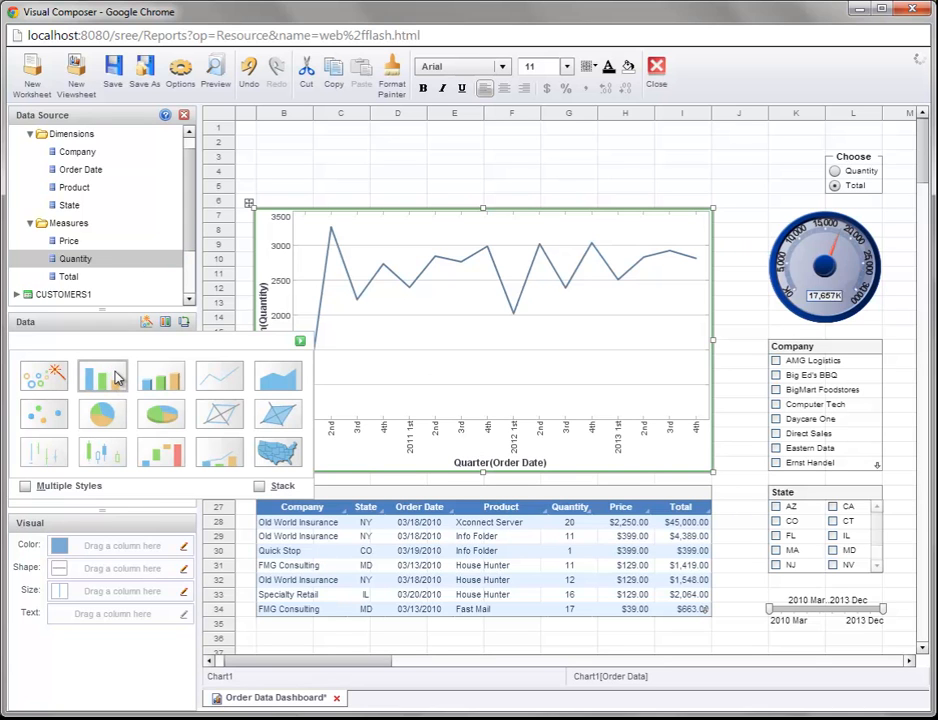
pyautogui.click(260, 487)
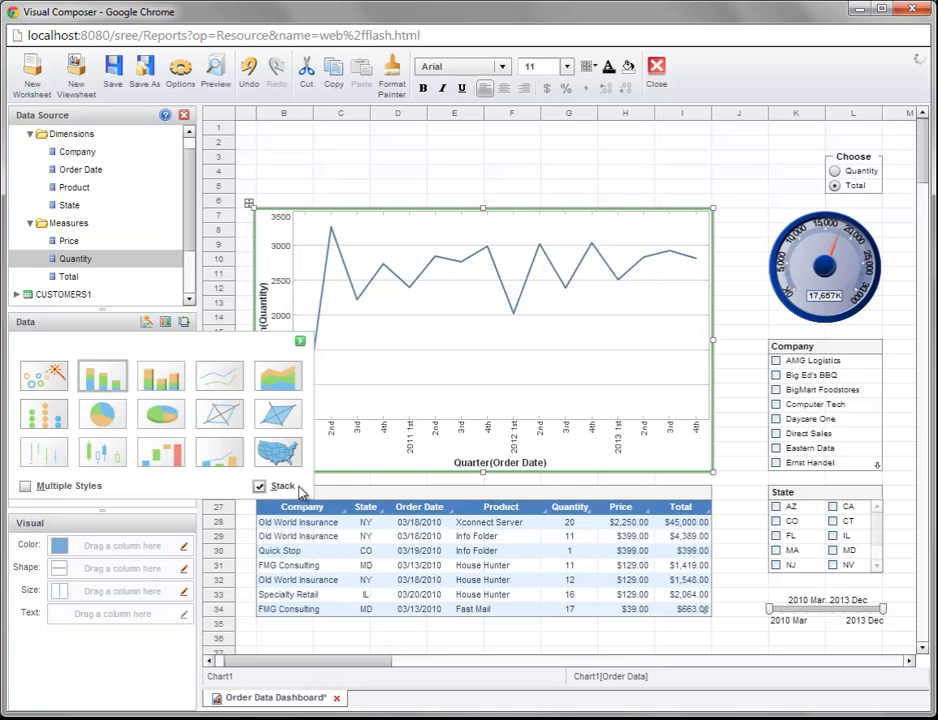
pyautogui.click(109, 382)
pyautogui.click(301, 345)
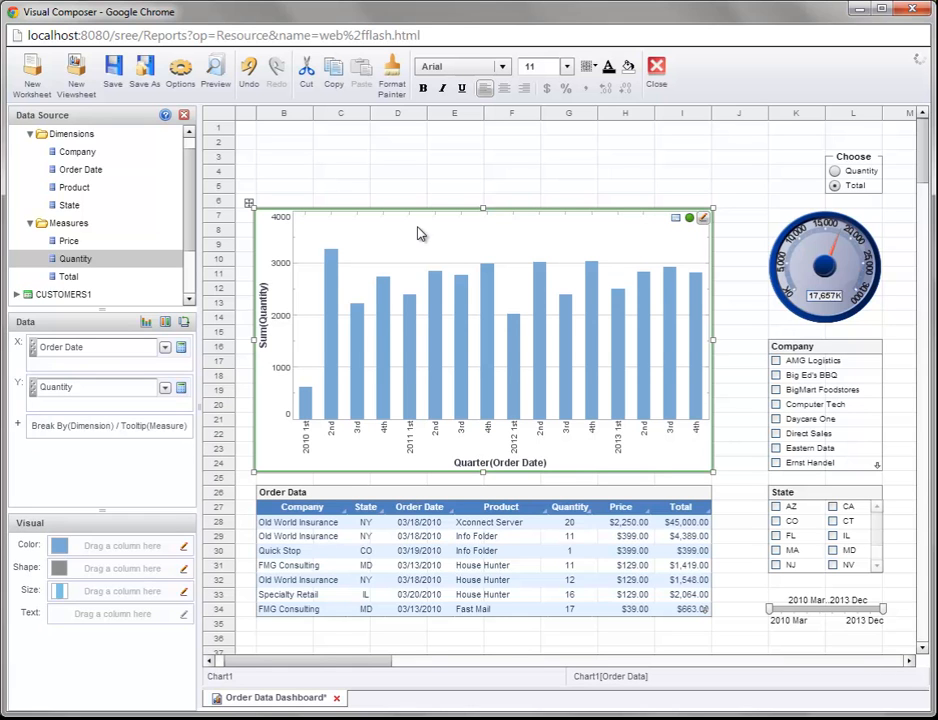
# Break the bars down by the State dimension, trying it as the shape encoding and keeping it as the color encoding.
pyautogui.moveTo(334, 323)
pyautogui.click(113, 207)
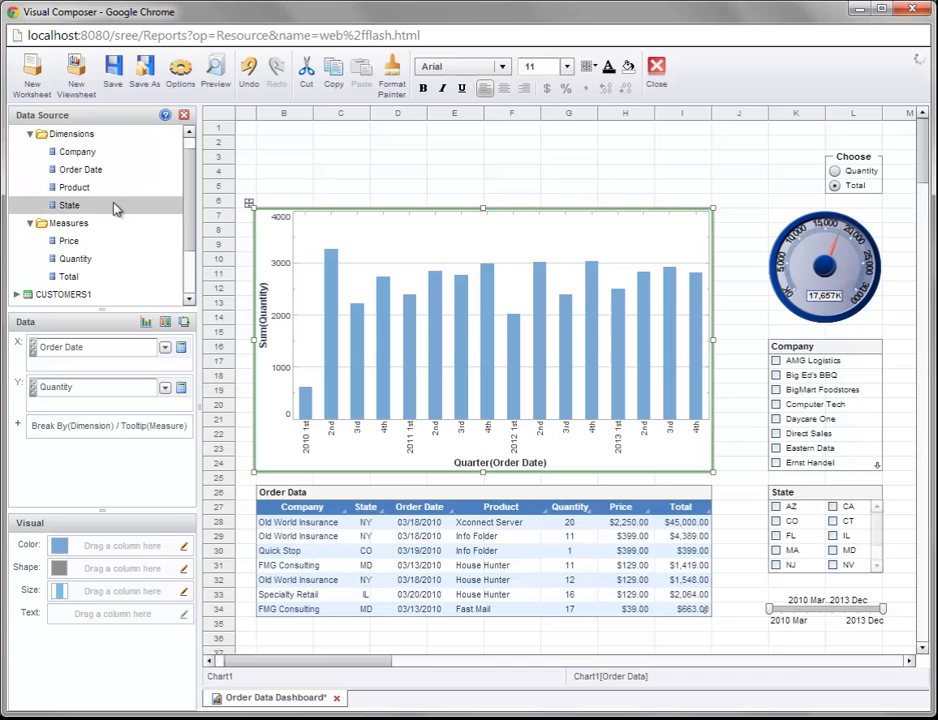
pyautogui.moveTo(91, 208); pyautogui.dragTo(96, 546)
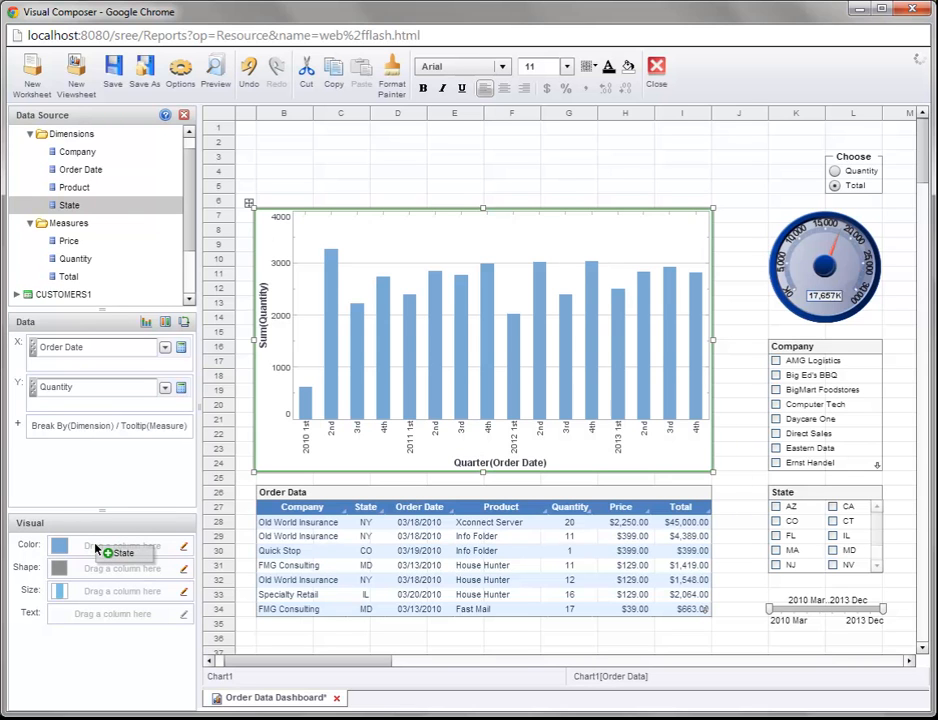
pyautogui.moveTo(96, 546); pyautogui.dragTo(96, 552)
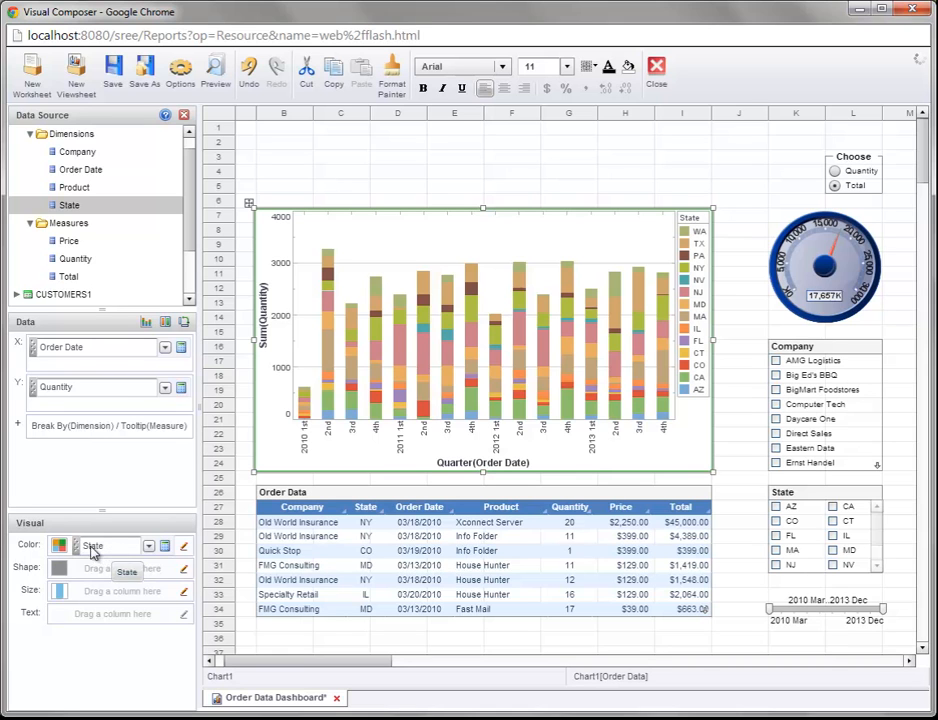
pyautogui.moveTo(111, 541); pyautogui.dragTo(113, 575)
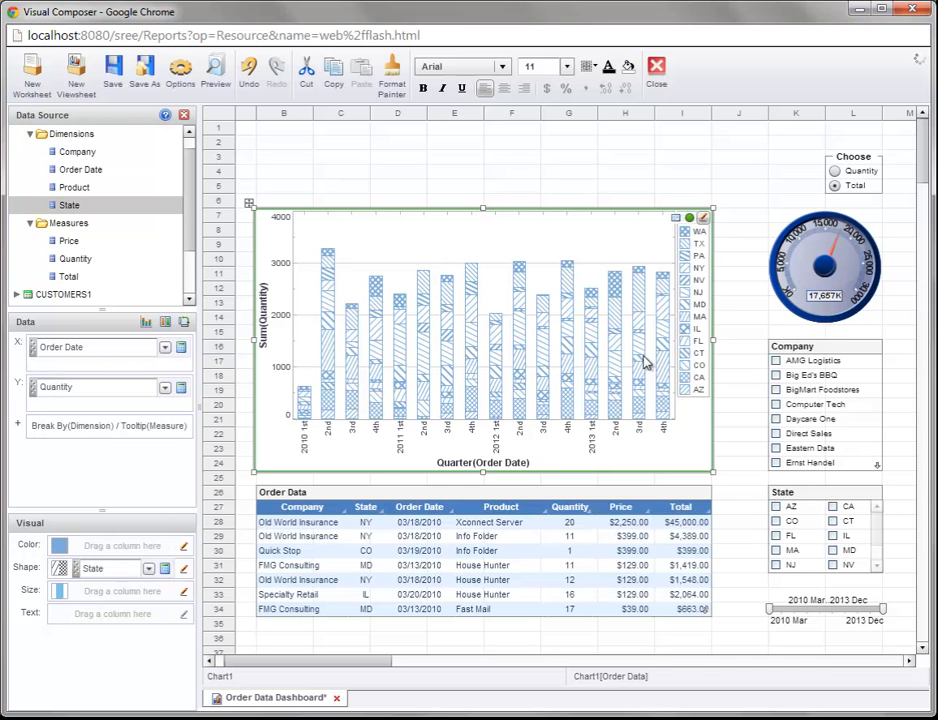
pyautogui.moveTo(120, 569)
pyautogui.mouseDown()
pyautogui.moveTo(102, 590)
pyautogui.moveTo(98, 550)
pyautogui.mouseUp()
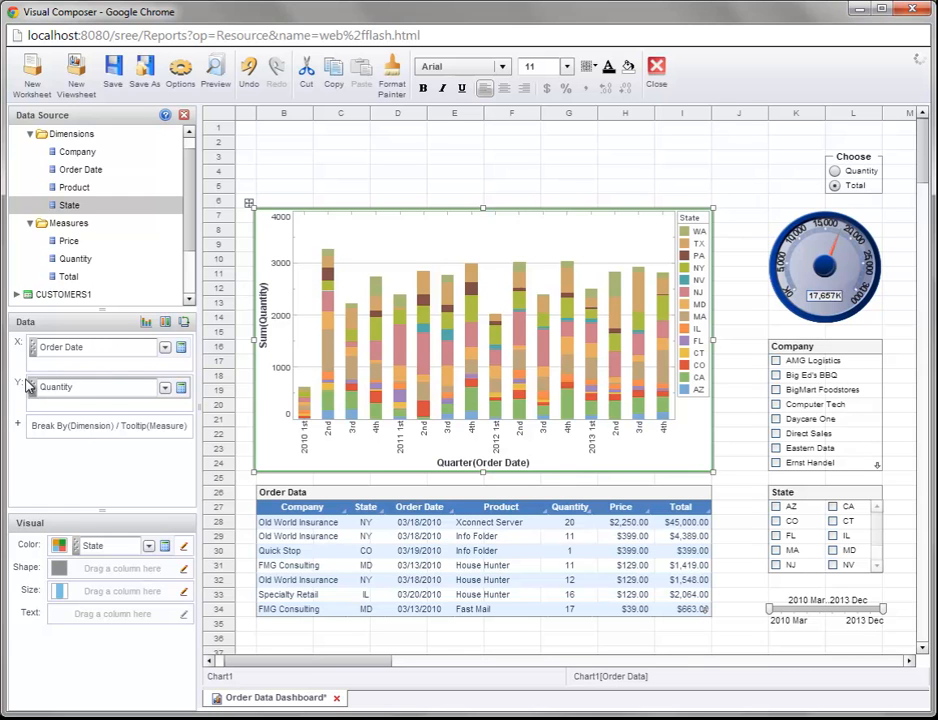
# Bind the chart's Y-axis measure to the $(MeasureChoice) variable and test it with the Quantity and Total options.
pyautogui.click(166, 389)
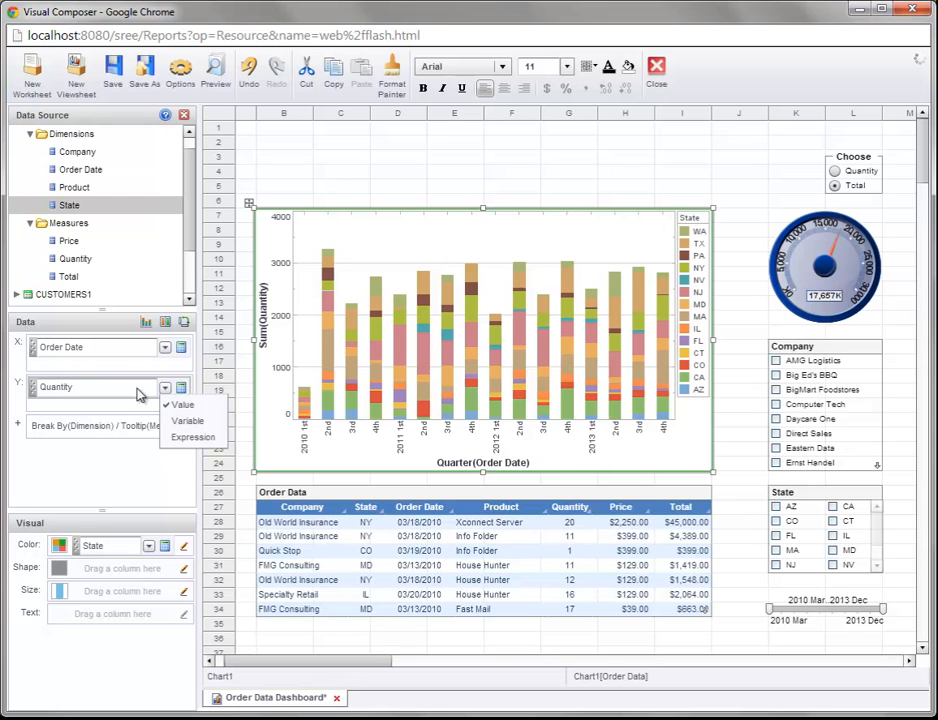
pyautogui.click(209, 421)
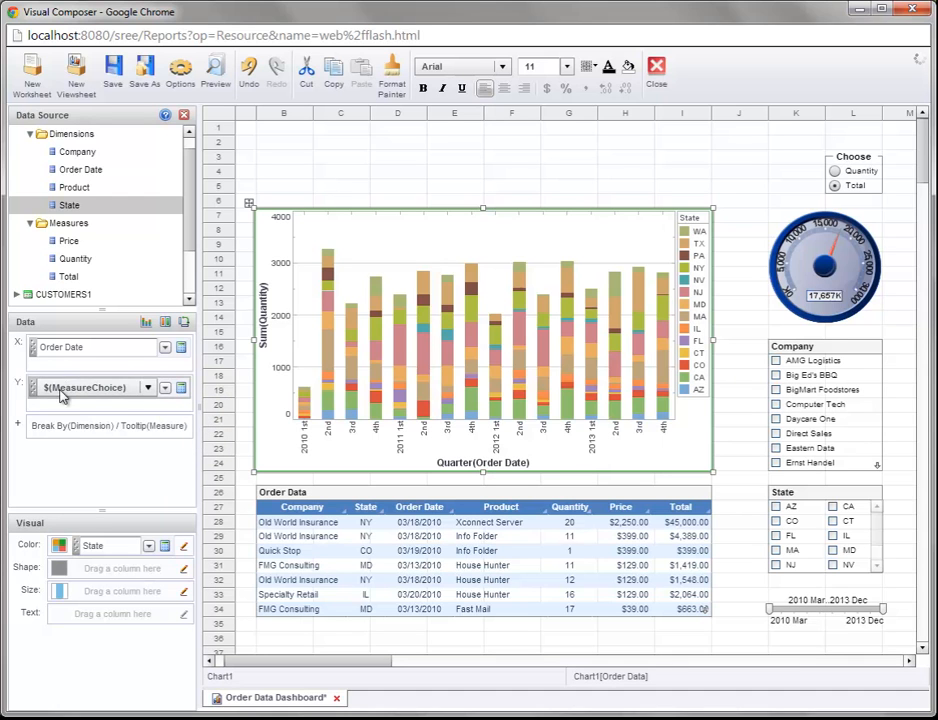
pyautogui.click(148, 388)
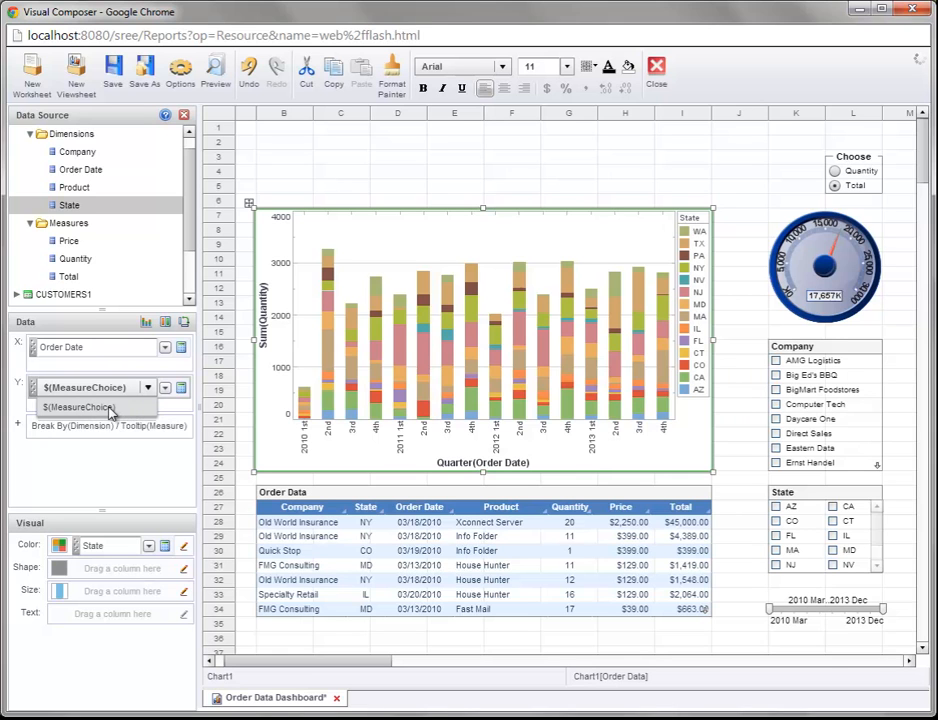
pyautogui.click(119, 408)
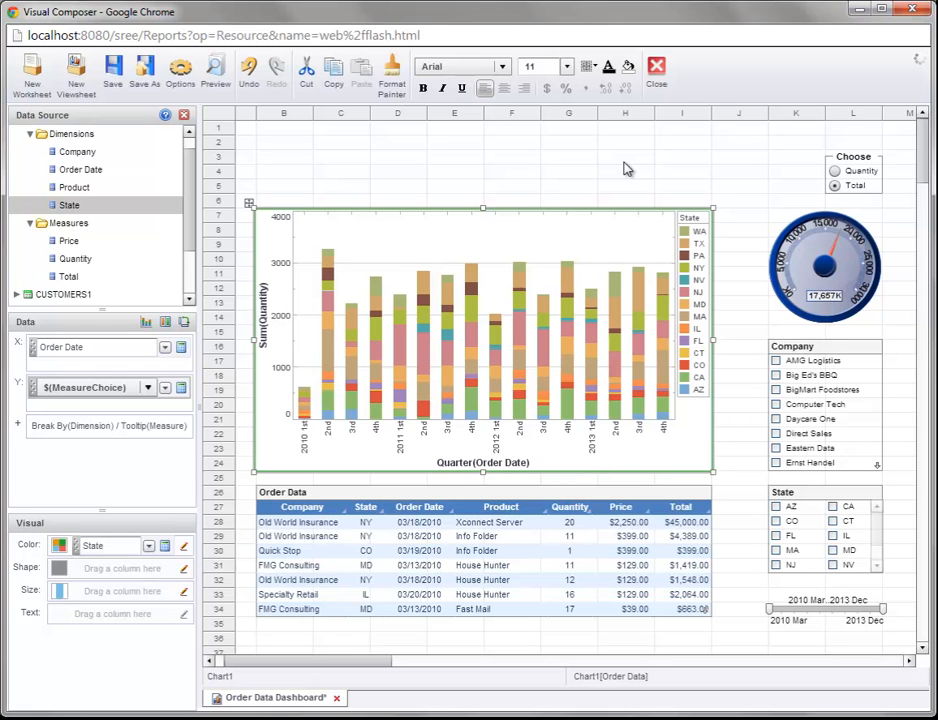
pyautogui.click(148, 387)
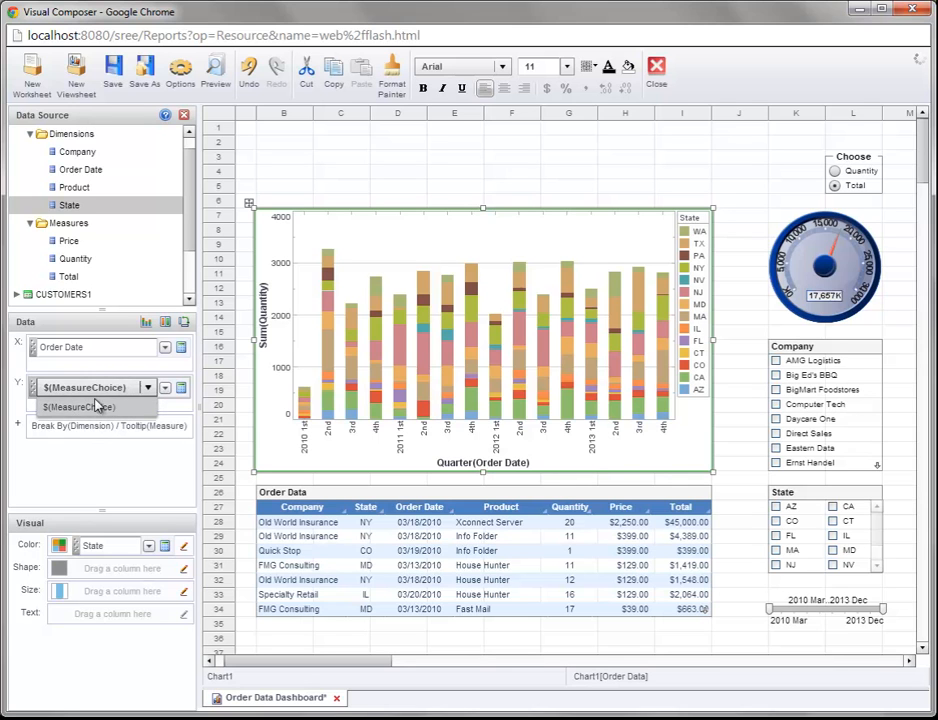
pyautogui.click(150, 390)
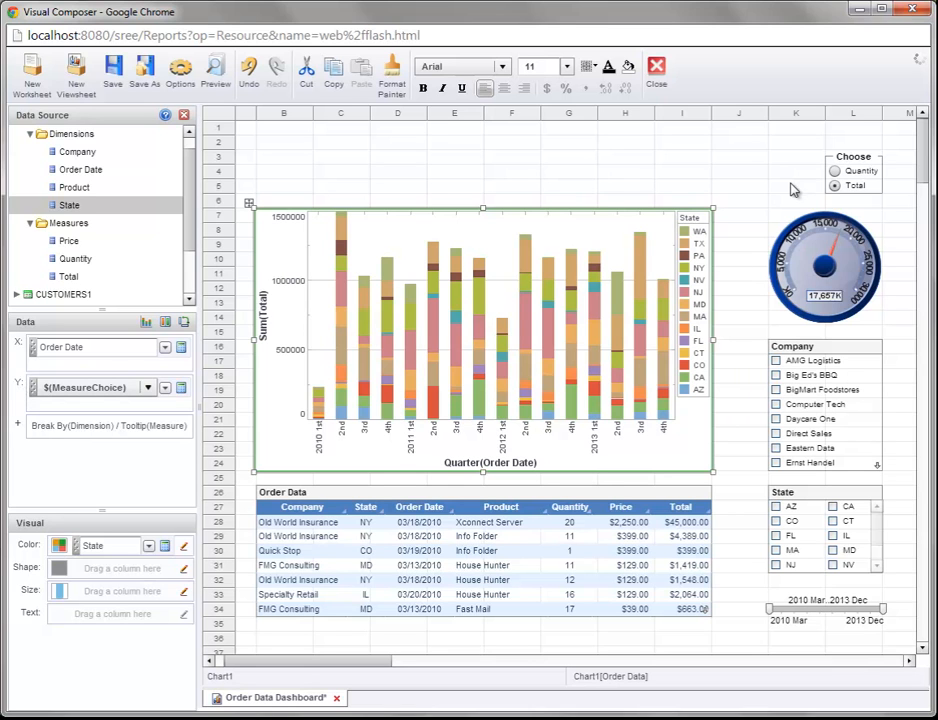
pyautogui.click(835, 174)
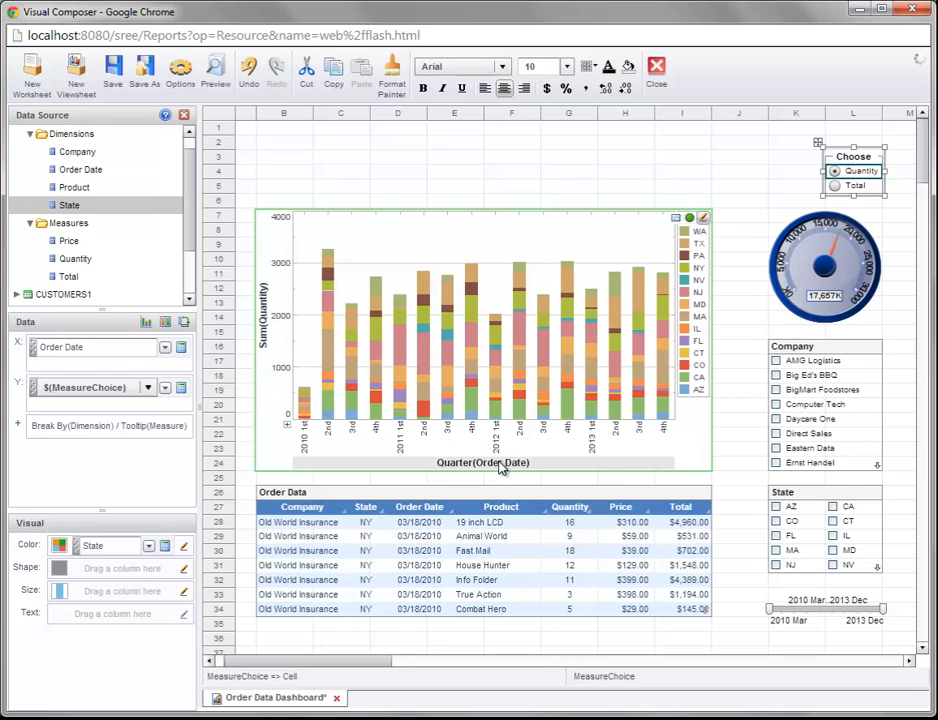
pyautogui.click(836, 188)
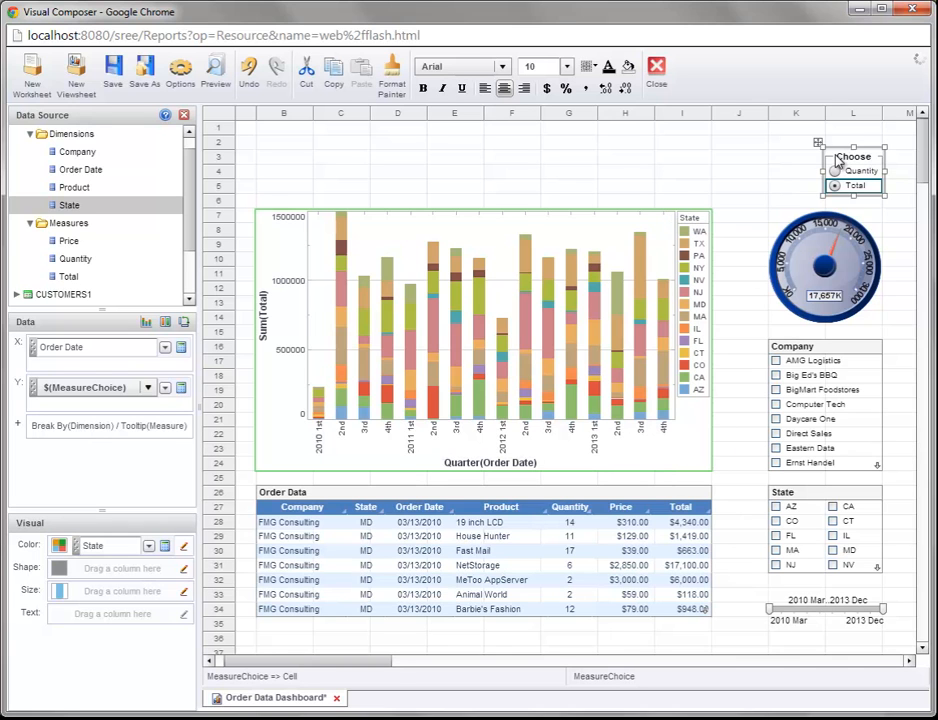
# Move the Choose radio button group above the chart and resize it to cells H3 to I4 so both options share one row.
pyautogui.moveTo(842, 156); pyautogui.dragTo(640, 152)
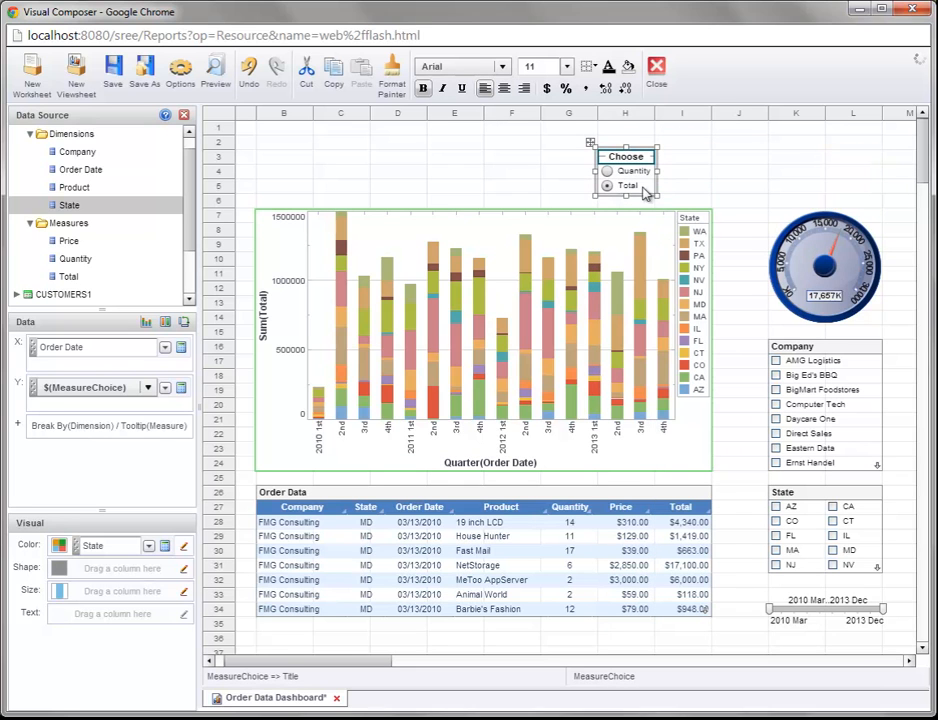
pyautogui.moveTo(659, 173); pyautogui.dragTo(713, 172)
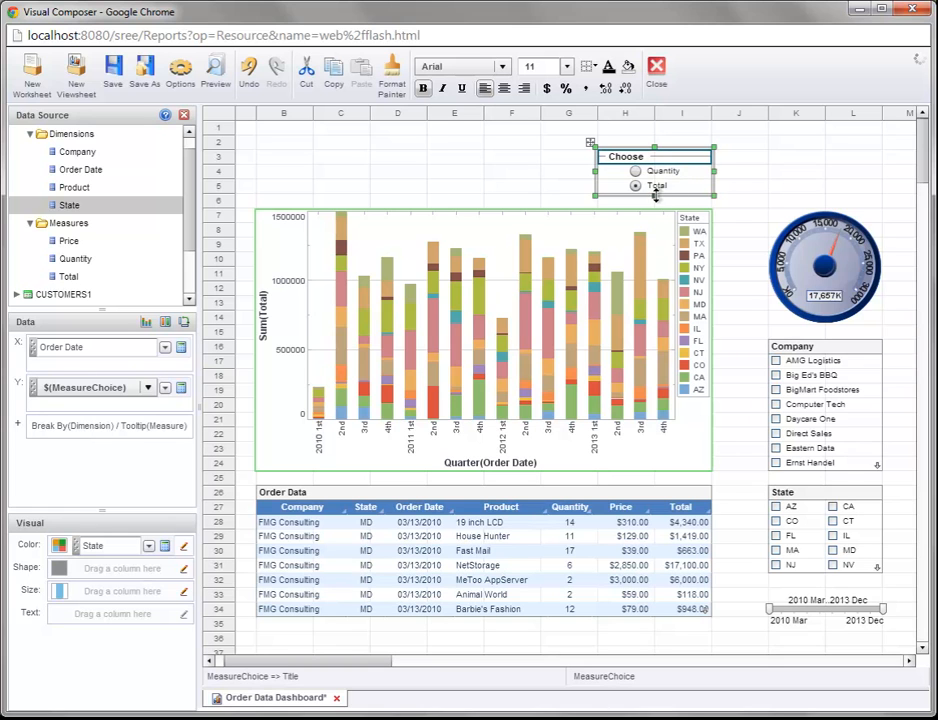
pyautogui.moveTo(709, 195); pyautogui.dragTo(711, 181)
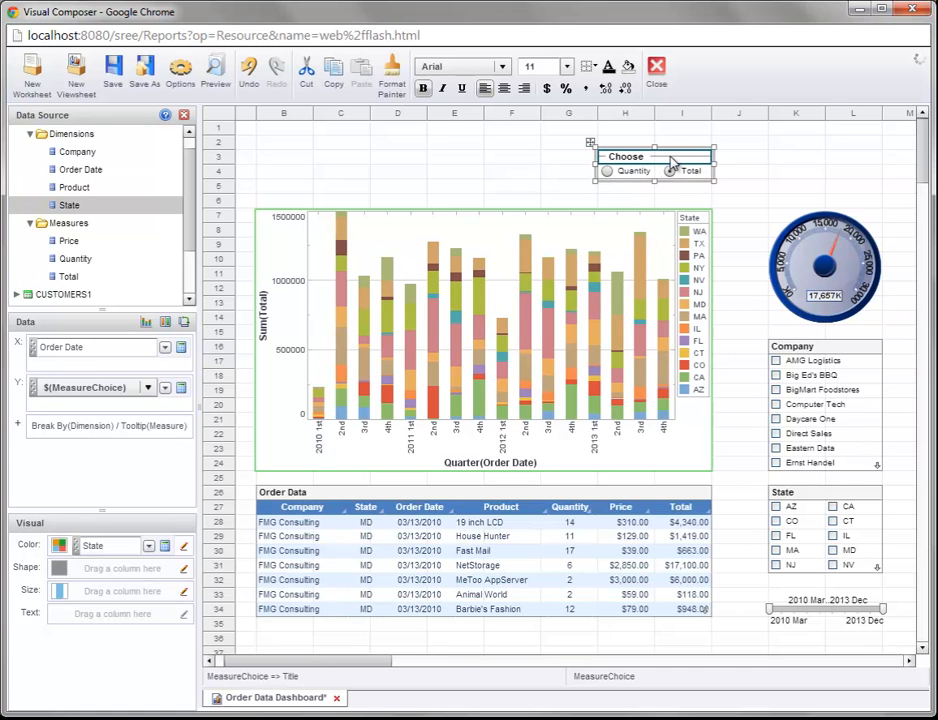
# Move the Choose radio button group onto the chart's lower-right corner at cells H23 to I24, using the Move component here layout option.
pyautogui.moveTo(640, 162); pyautogui.dragTo(641, 449)
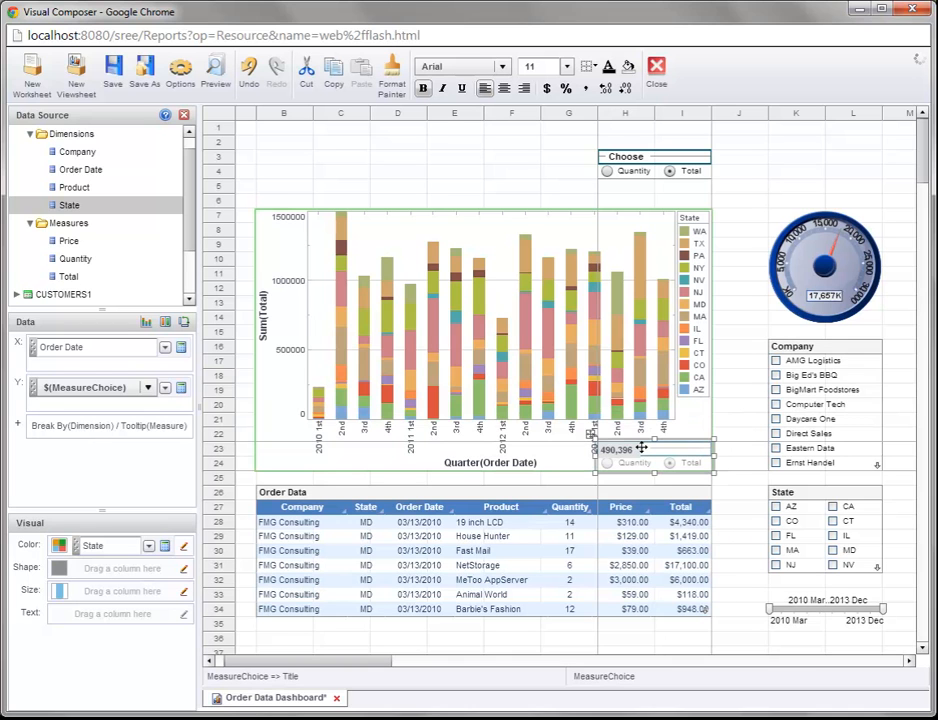
pyautogui.moveTo(641, 449); pyautogui.dragTo(645, 457)
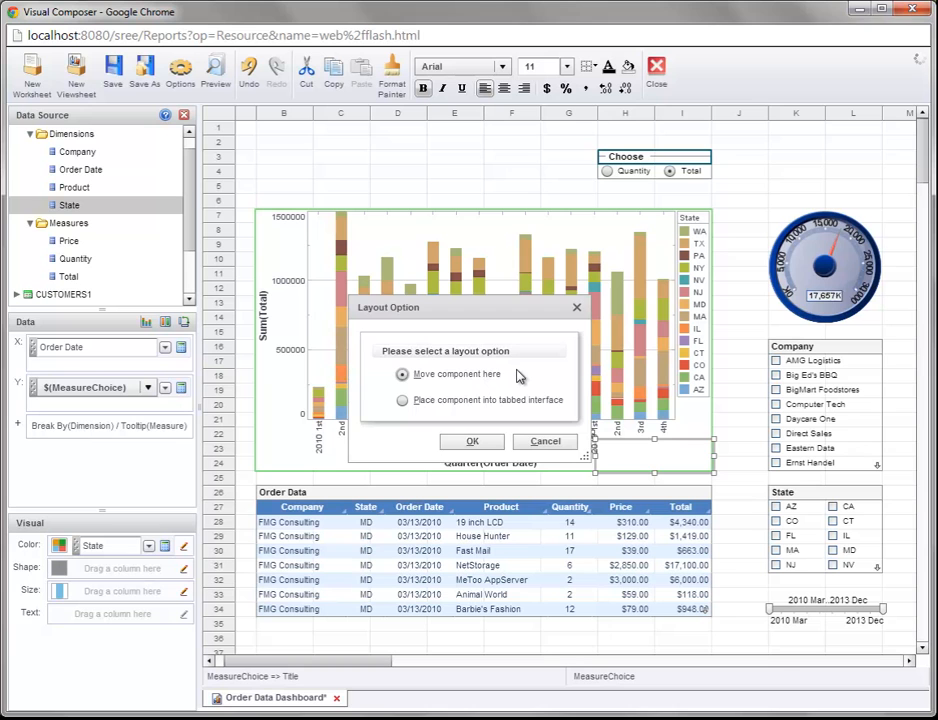
pyautogui.click(473, 441)
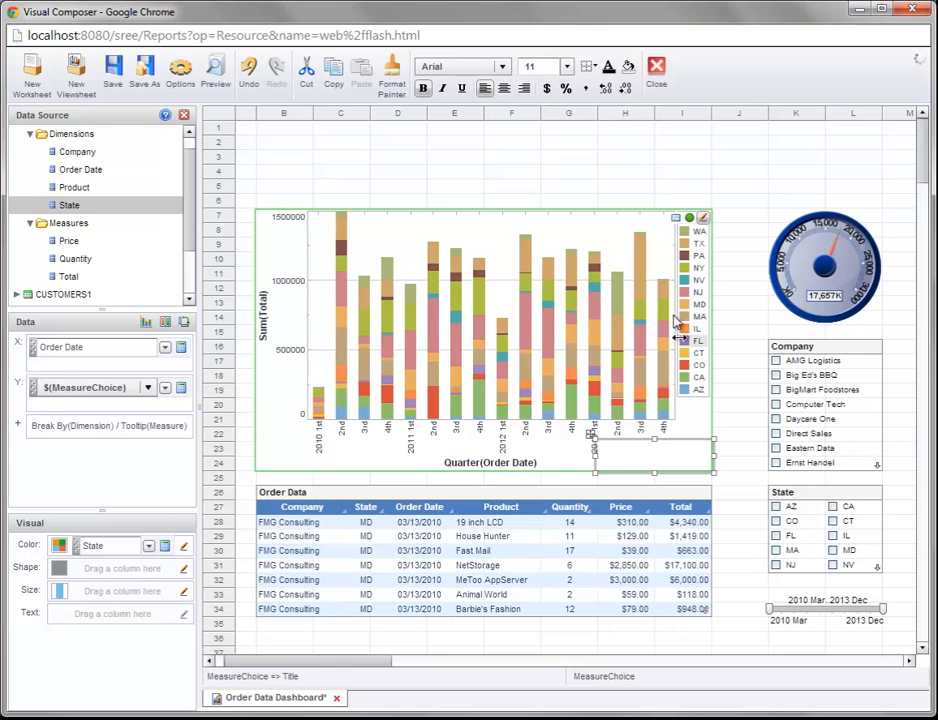
# Send the chart to the back so the Choose radio button group lies in front of it.
pyautogui.click(580, 229)
pyautogui.rightClick(580, 229)
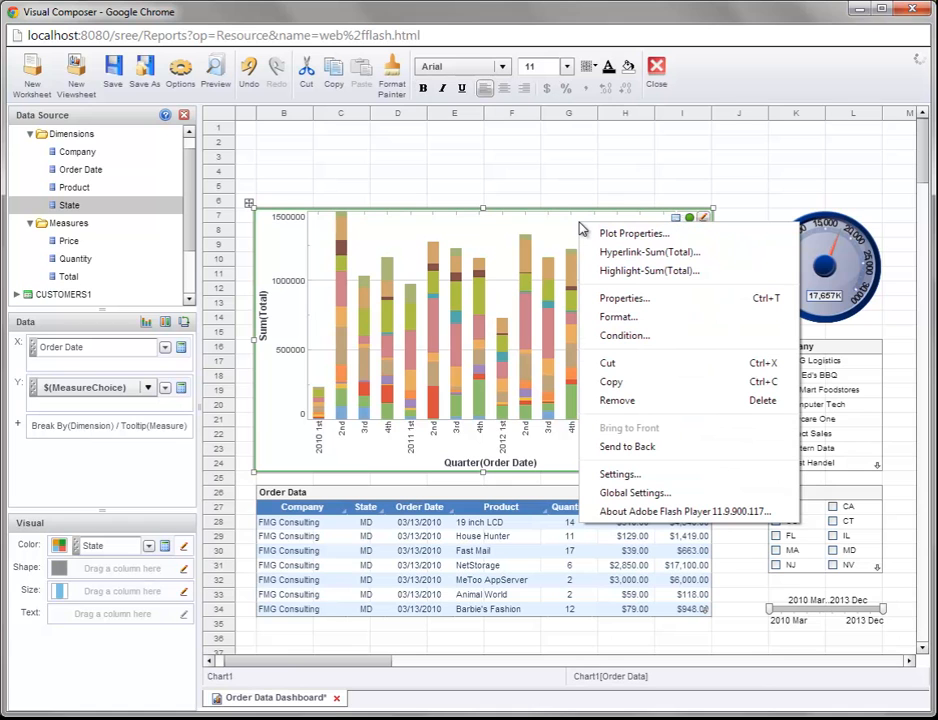
pyautogui.click(687, 447)
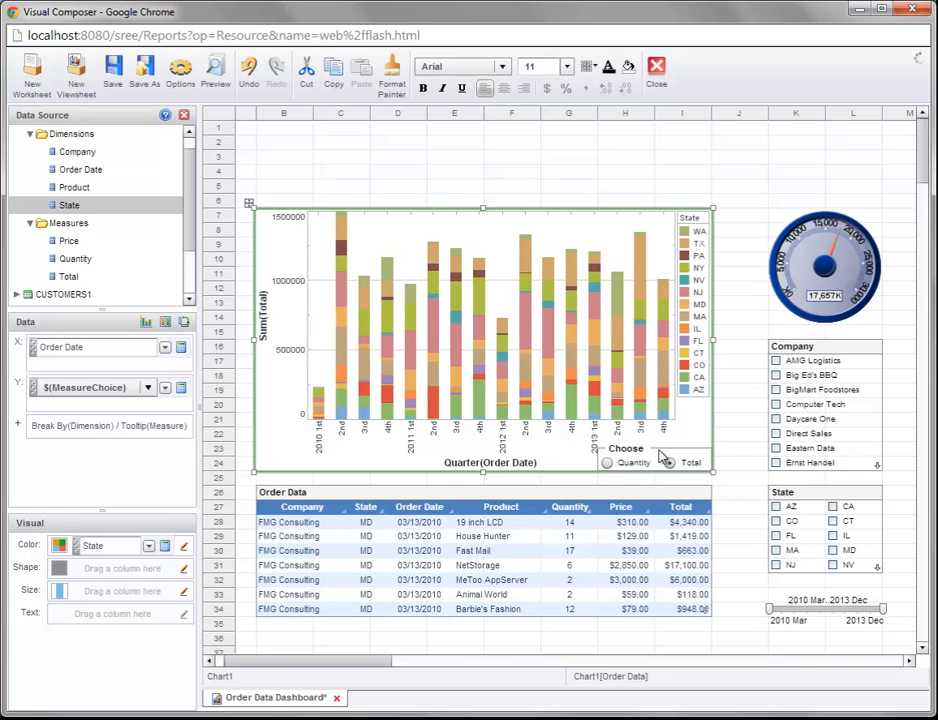
# Hide the title of the Choose radio button group.
pyautogui.click(636, 449)
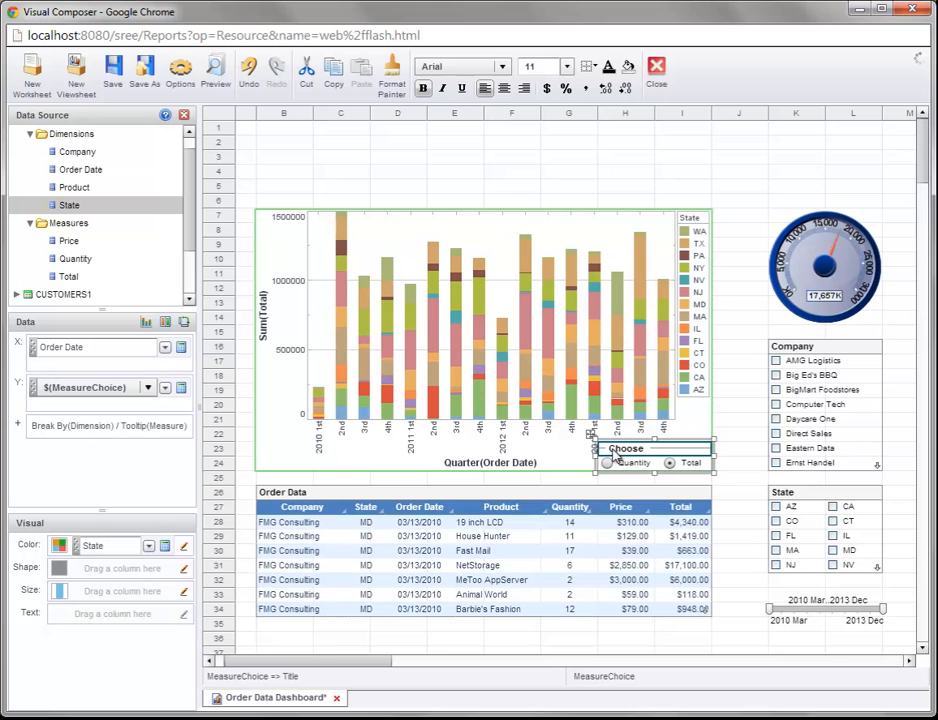
pyautogui.rightClick(614, 455)
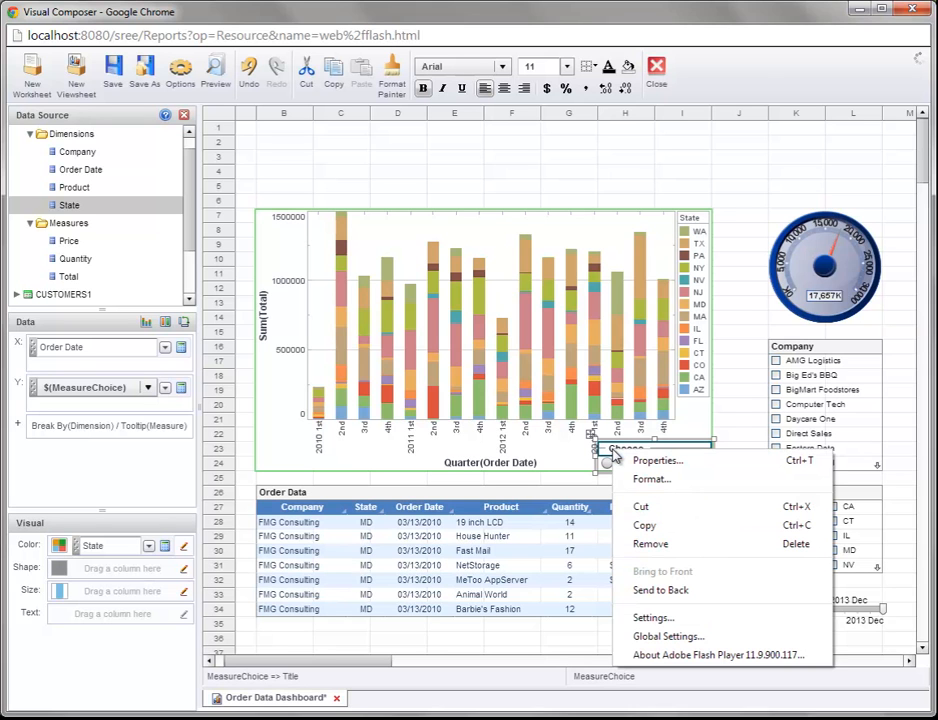
pyautogui.click(645, 460)
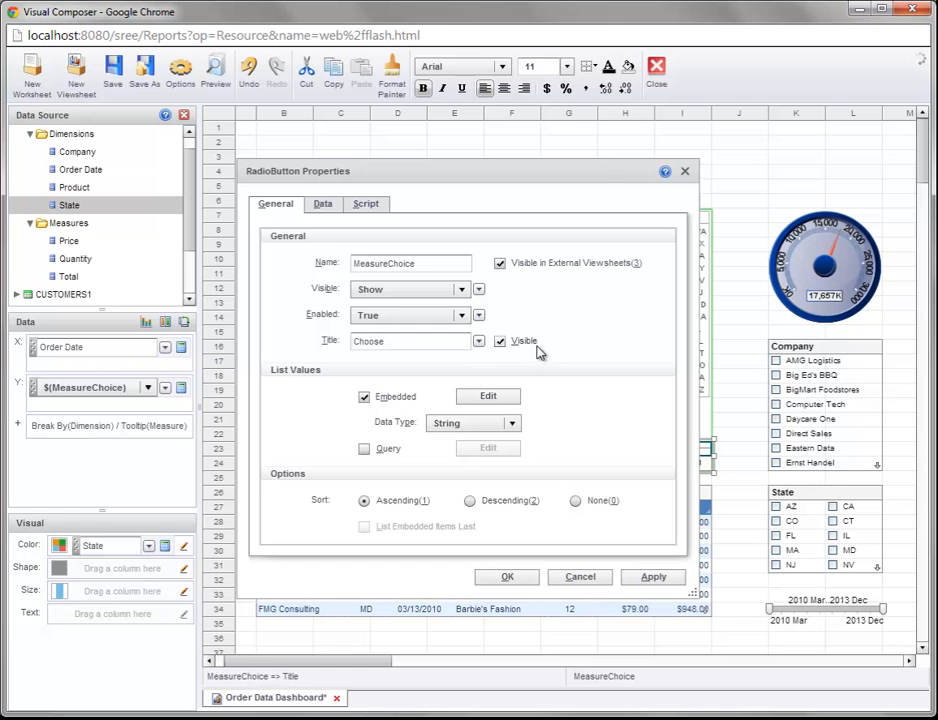
pyautogui.click(500, 342)
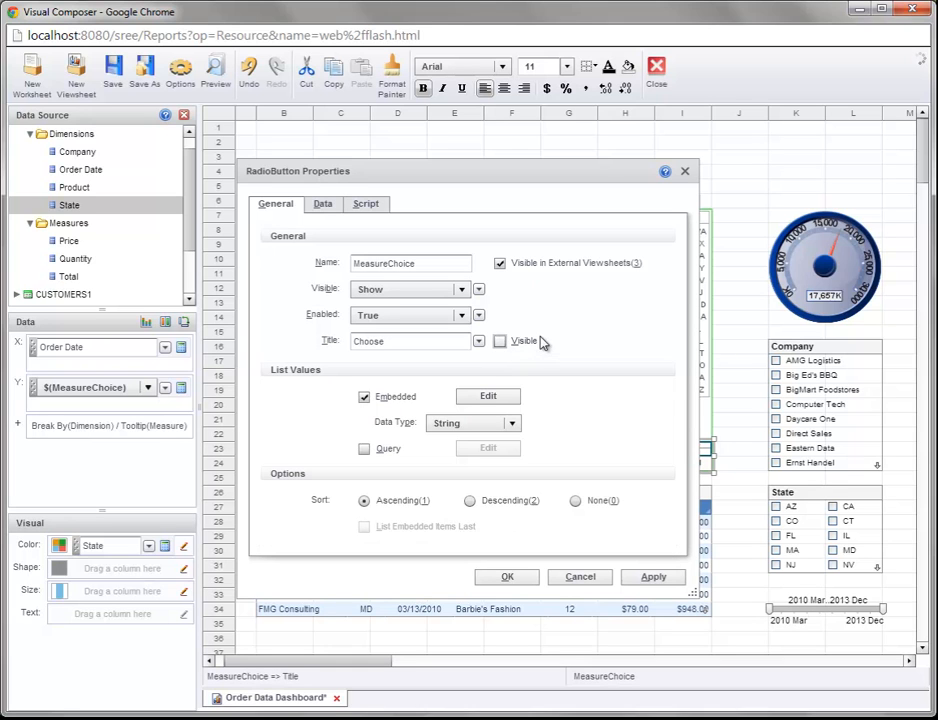
pyautogui.click(525, 578)
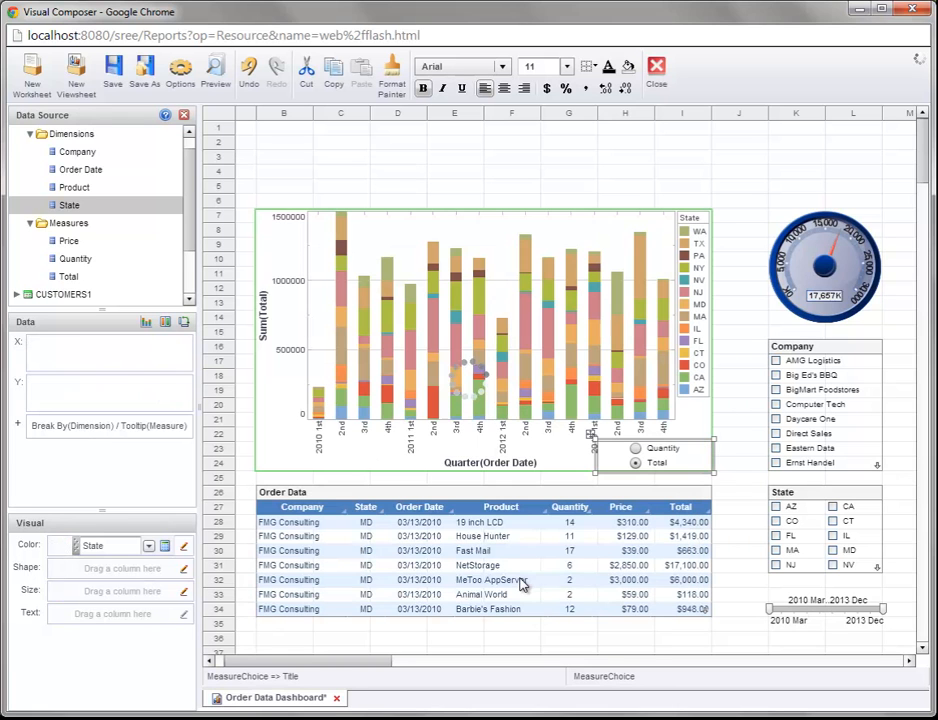
# Shrink the measure radio button group to the single row H24 to I24 and test its Quantity and Total options.
pyautogui.click(624, 466)
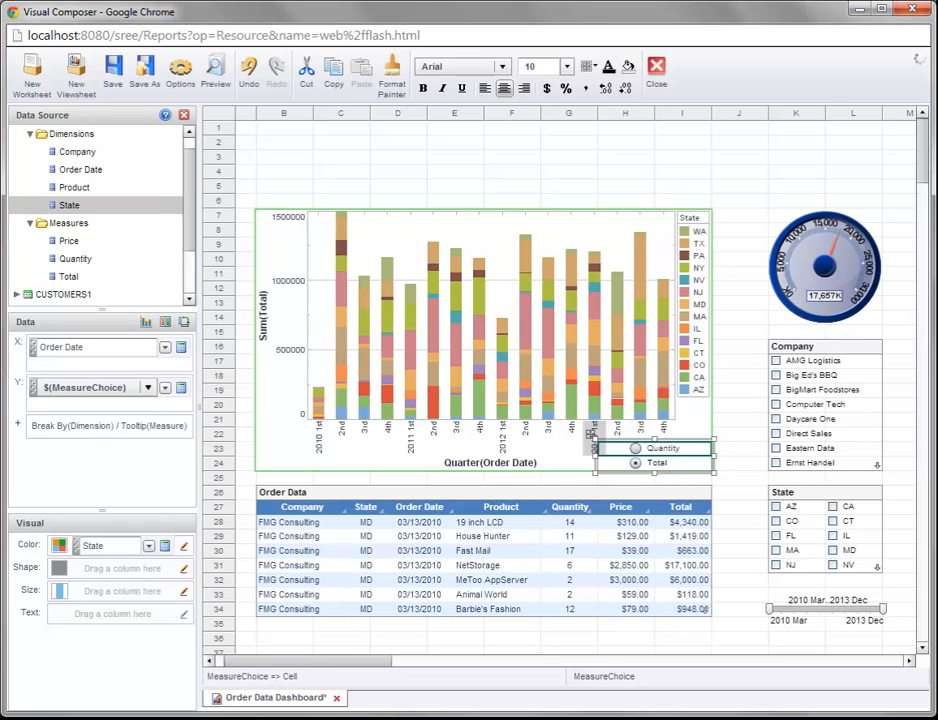
pyautogui.moveTo(656, 439); pyautogui.dragTo(655, 455)
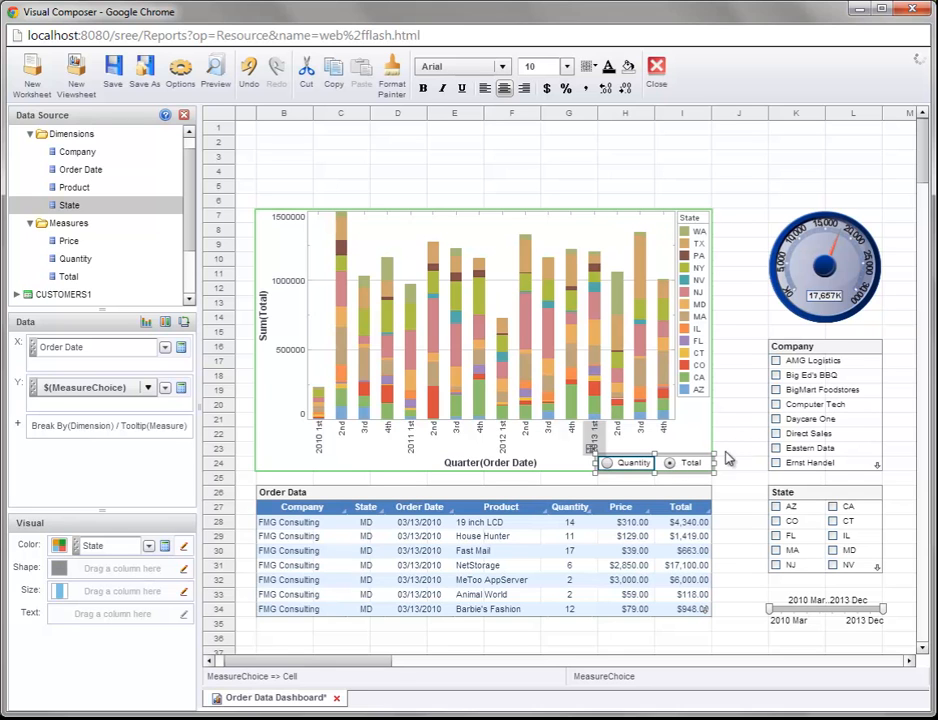
pyautogui.click(606, 465)
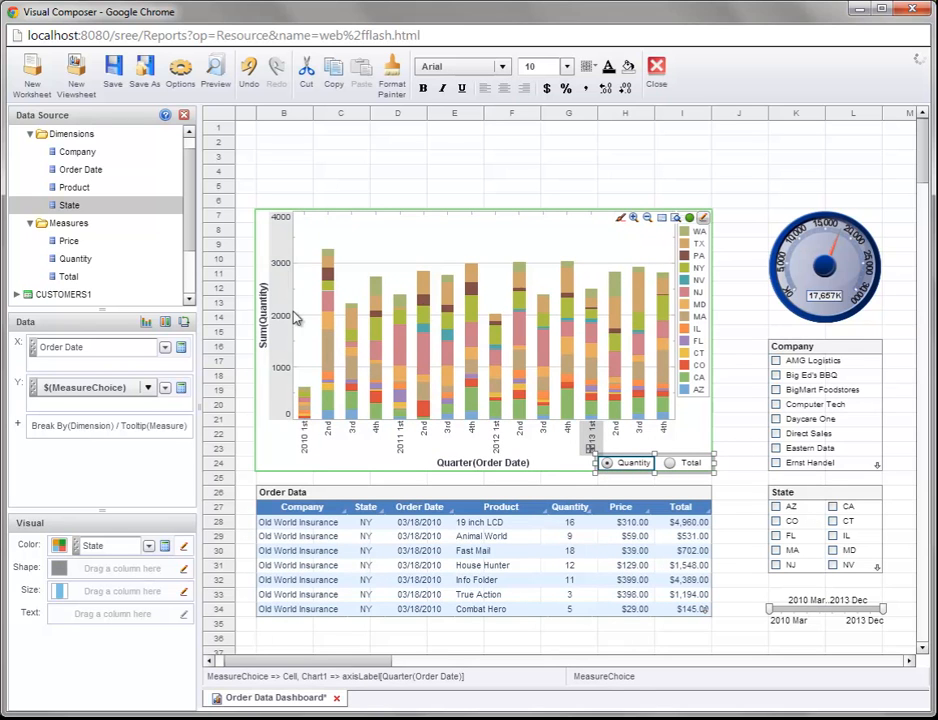
pyautogui.click(675, 466)
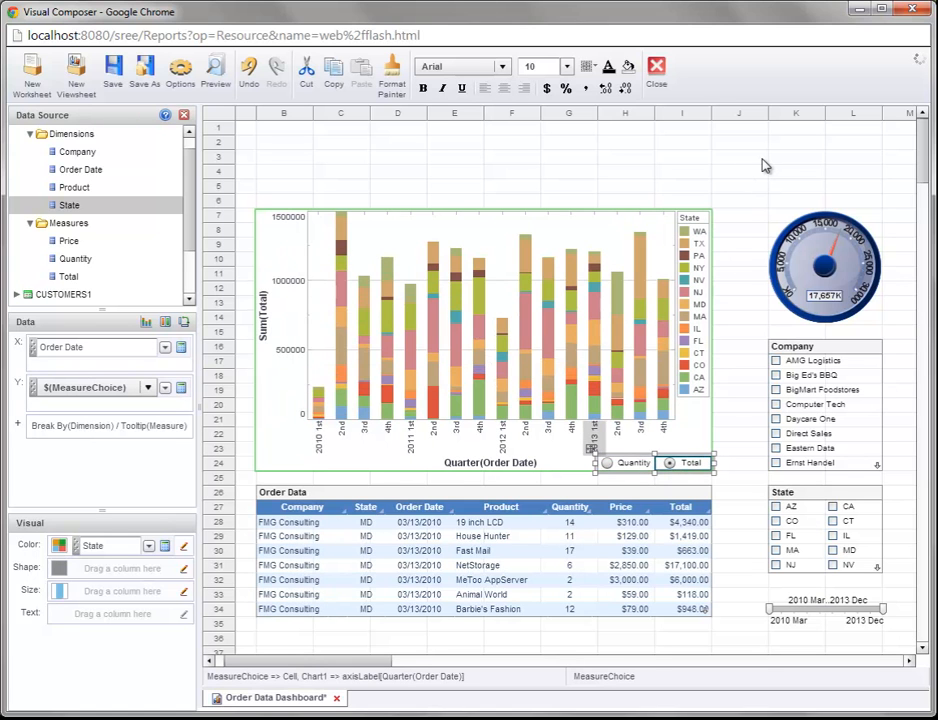
pyautogui.click(750, 157)
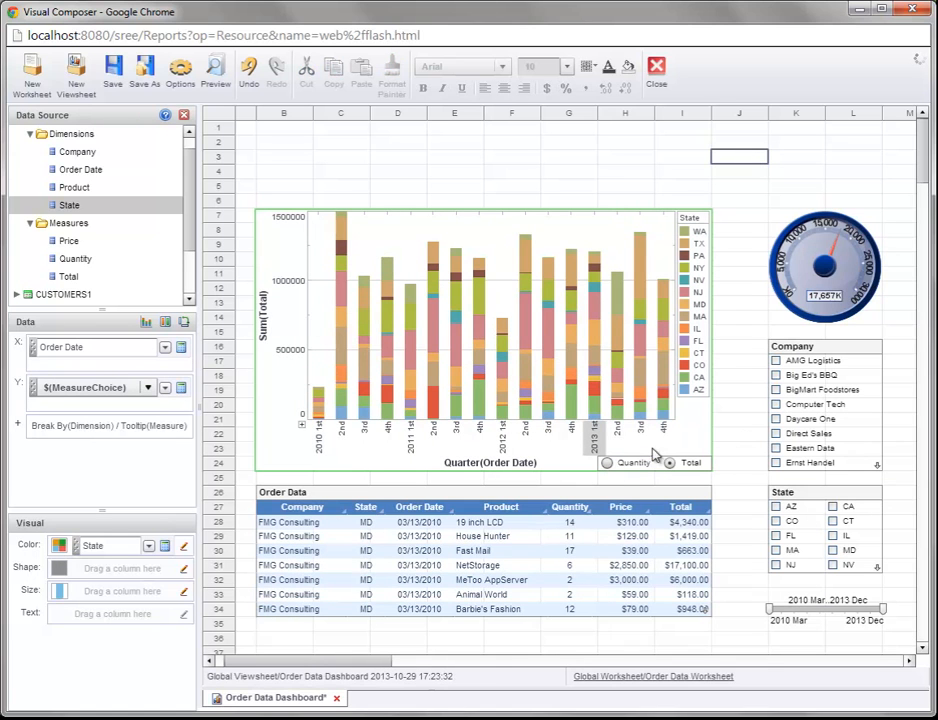
# Set Gauge1 and TableView1 as flyover views of the chart, keeping the standard tooltip.
pyautogui.click(597, 443)
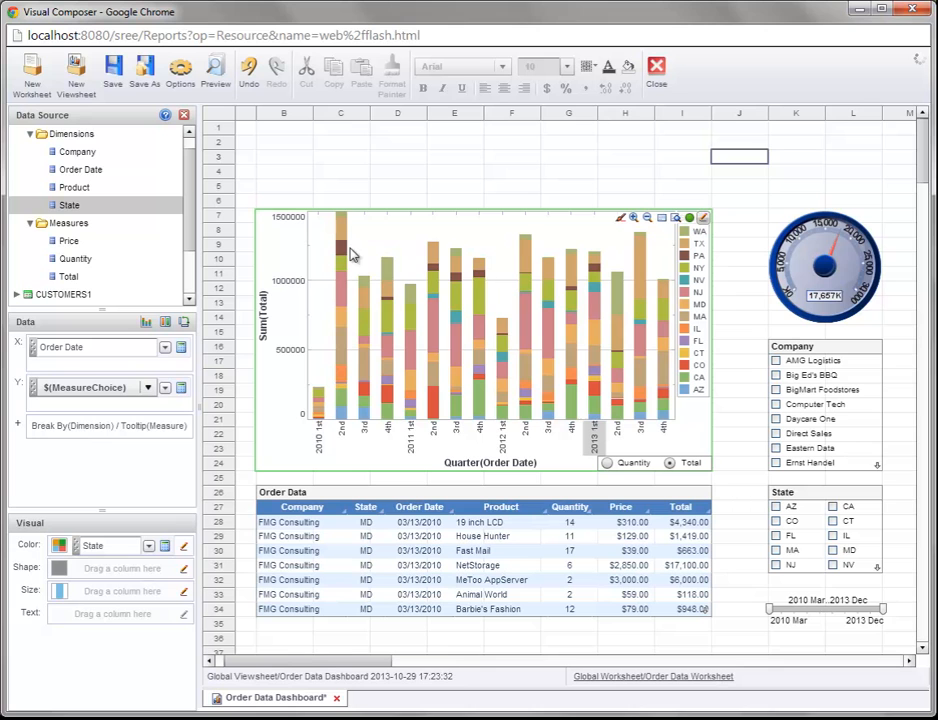
pyautogui.moveTo(411, 312)
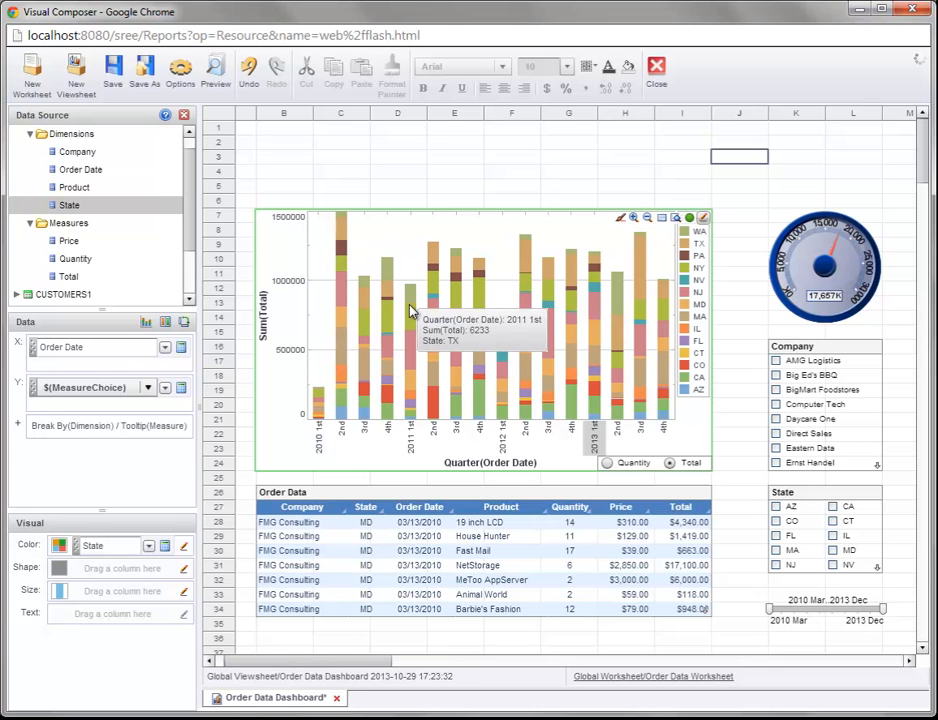
pyautogui.rightClick(493, 247)
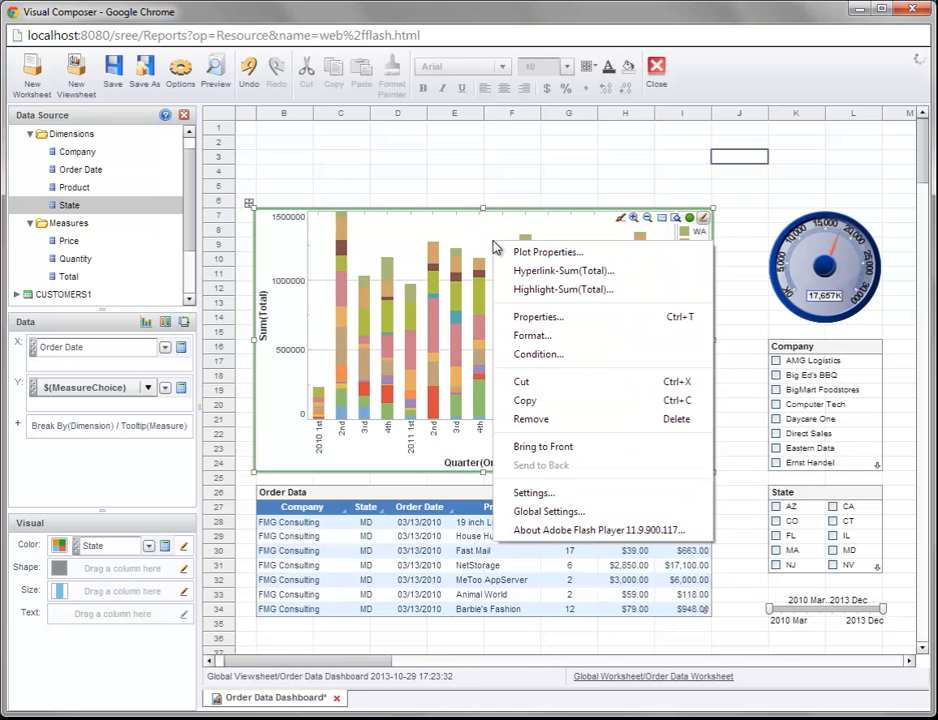
pyautogui.click(578, 318)
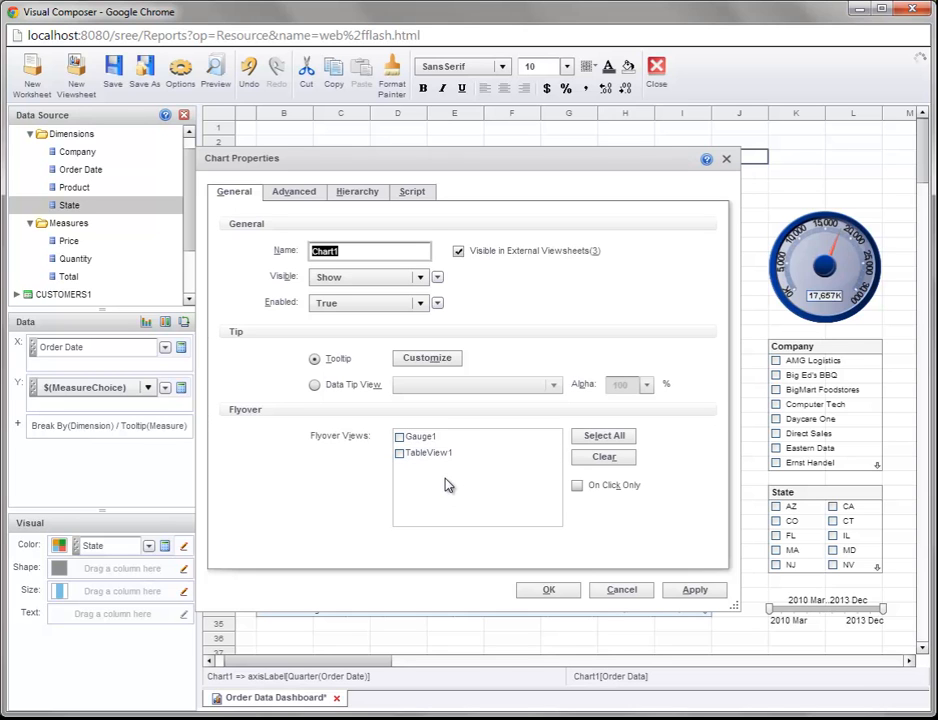
pyautogui.click(400, 438)
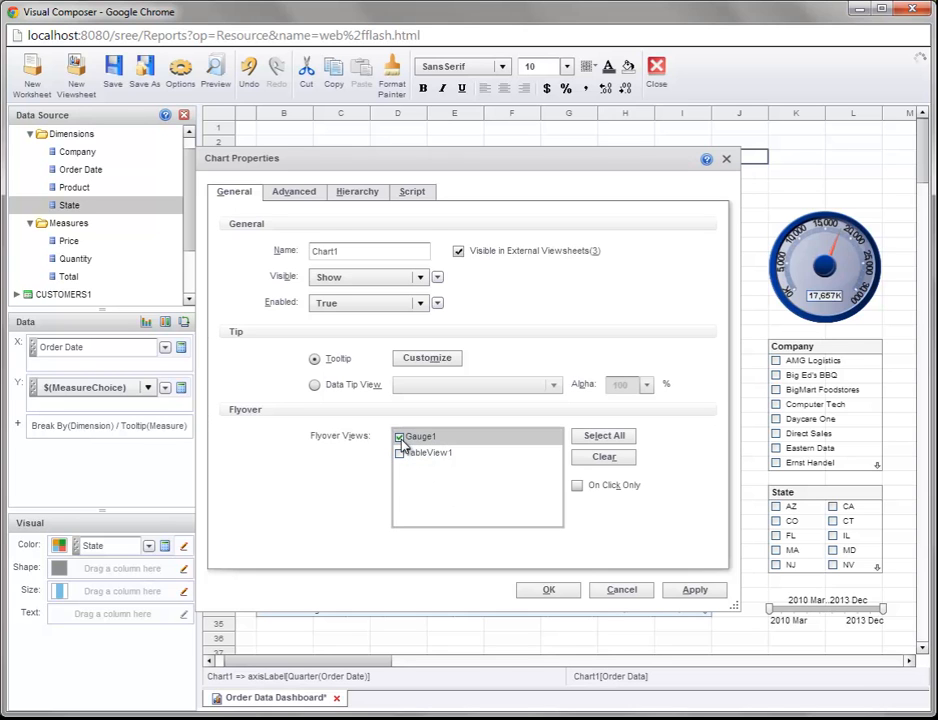
pyautogui.click(401, 453)
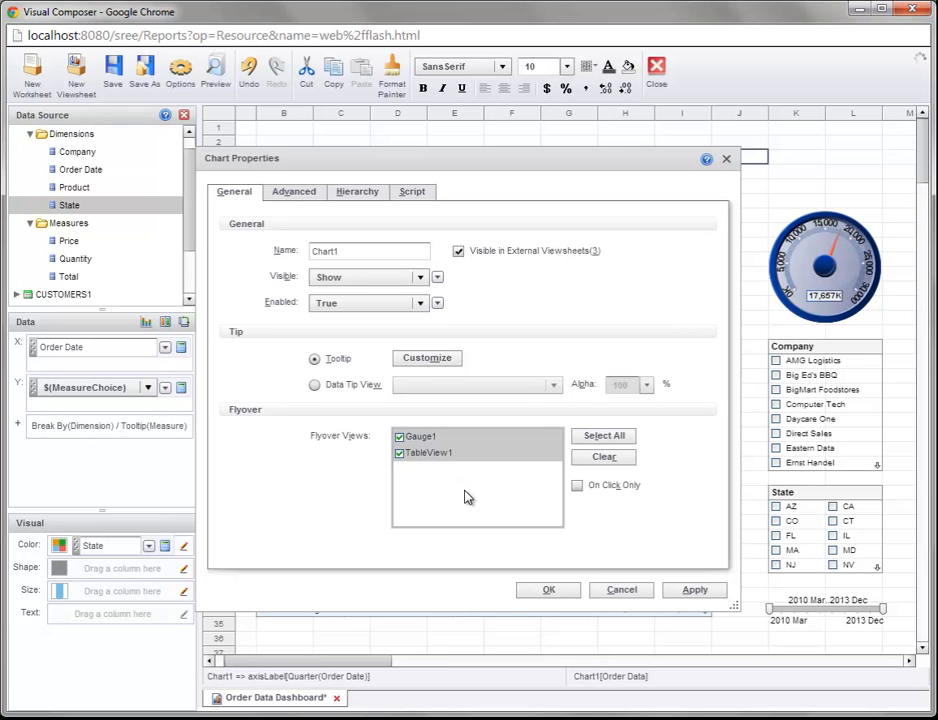
pyautogui.click(557, 591)
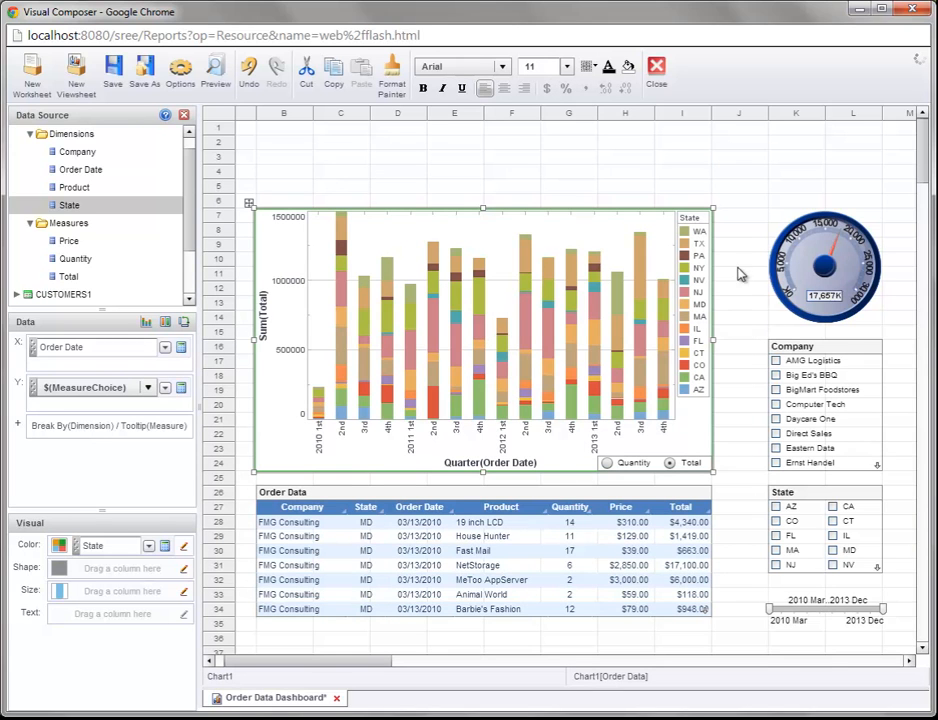
# Check the flyover on the chart, then preview the dashboard and examine how several bar segments filter the gauge and table.
pyautogui.moveTo(527, 258)
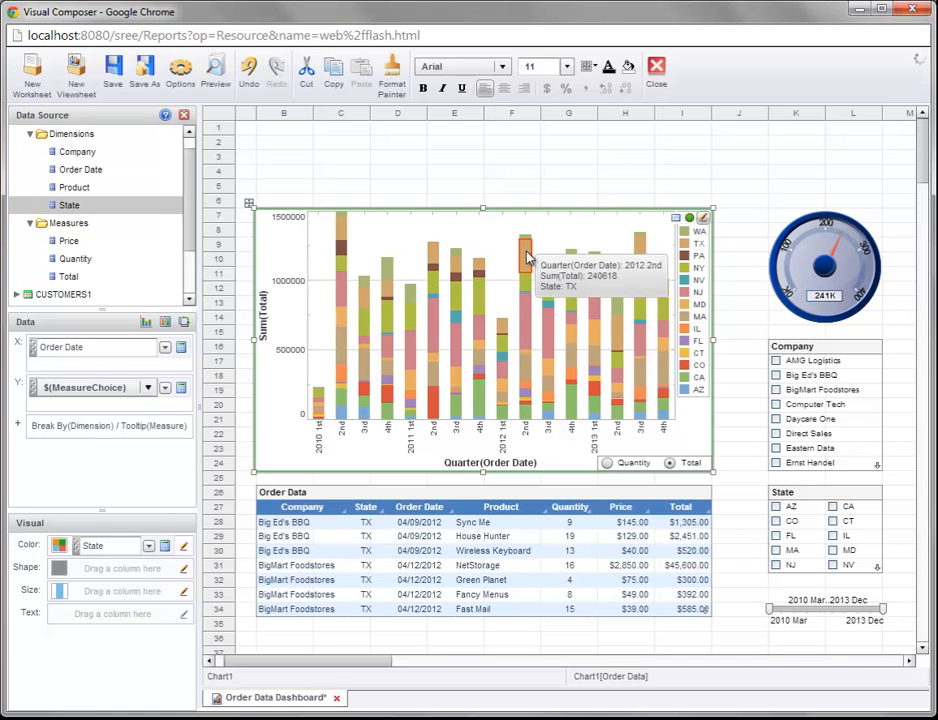
pyautogui.click(479, 244)
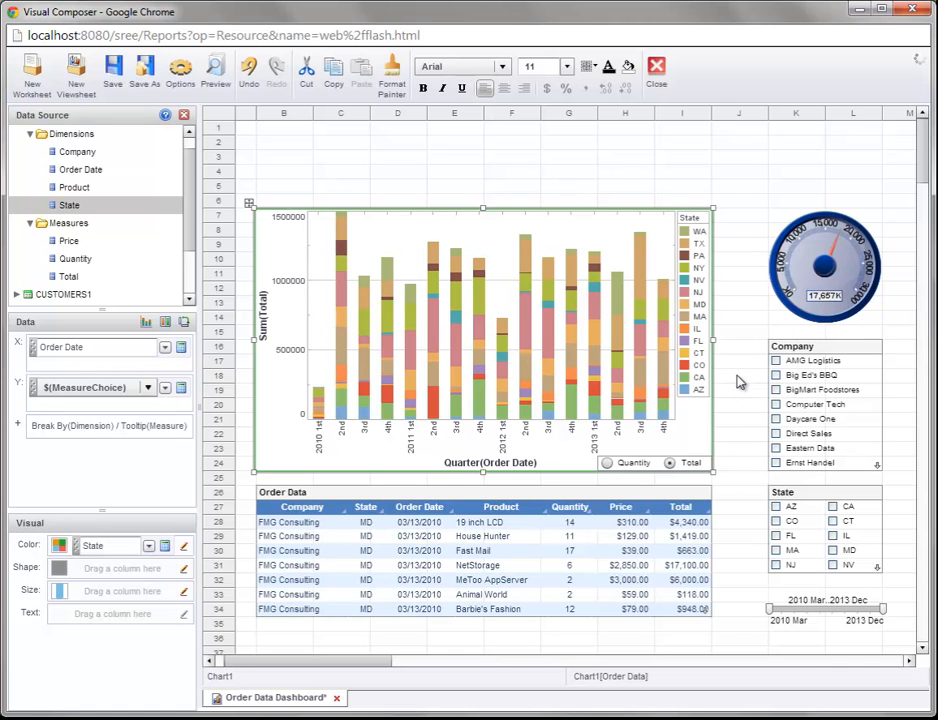
pyautogui.click(216, 80)
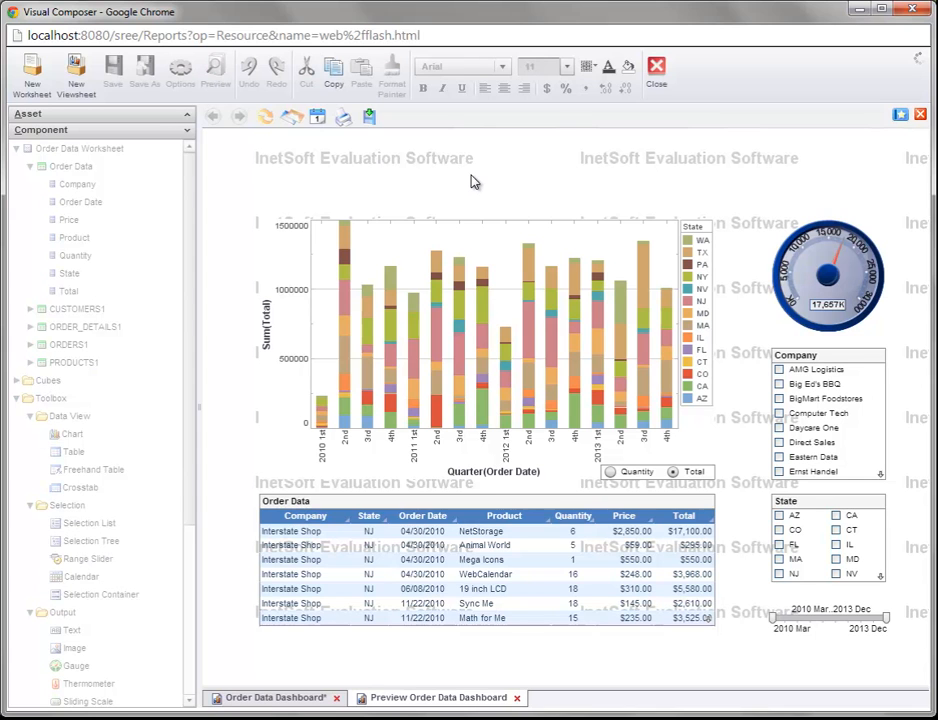
pyautogui.click(487, 311)
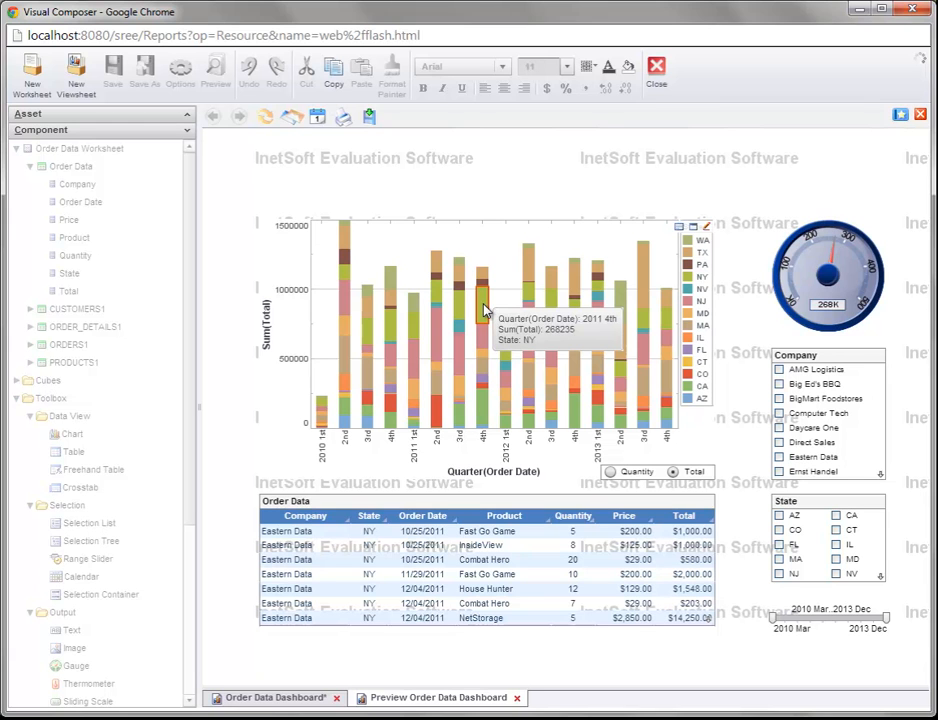
pyautogui.click(484, 310)
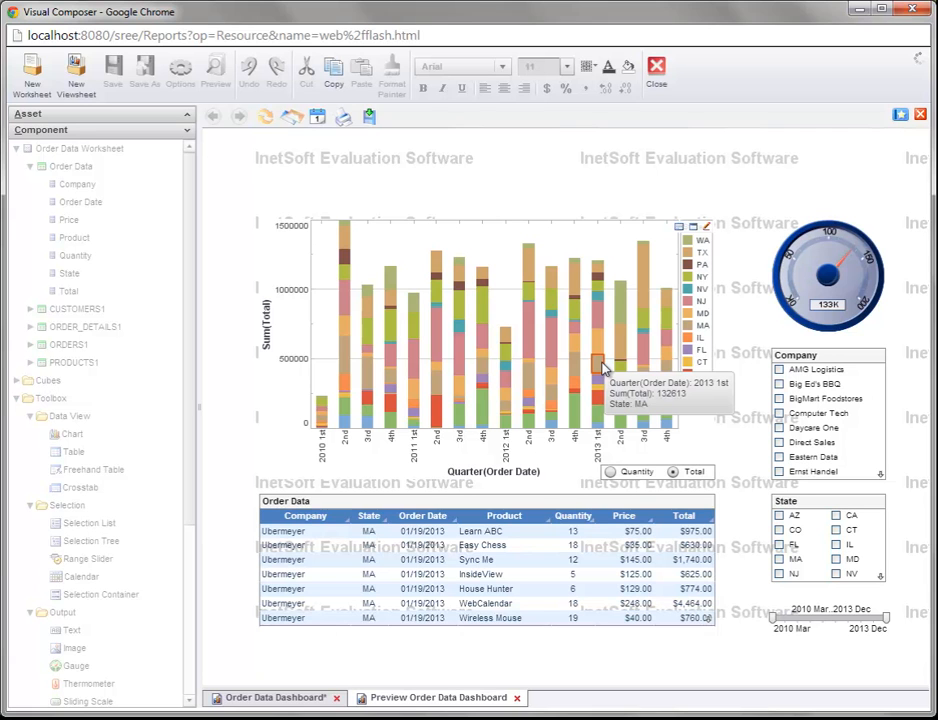
pyautogui.click(500, 245)
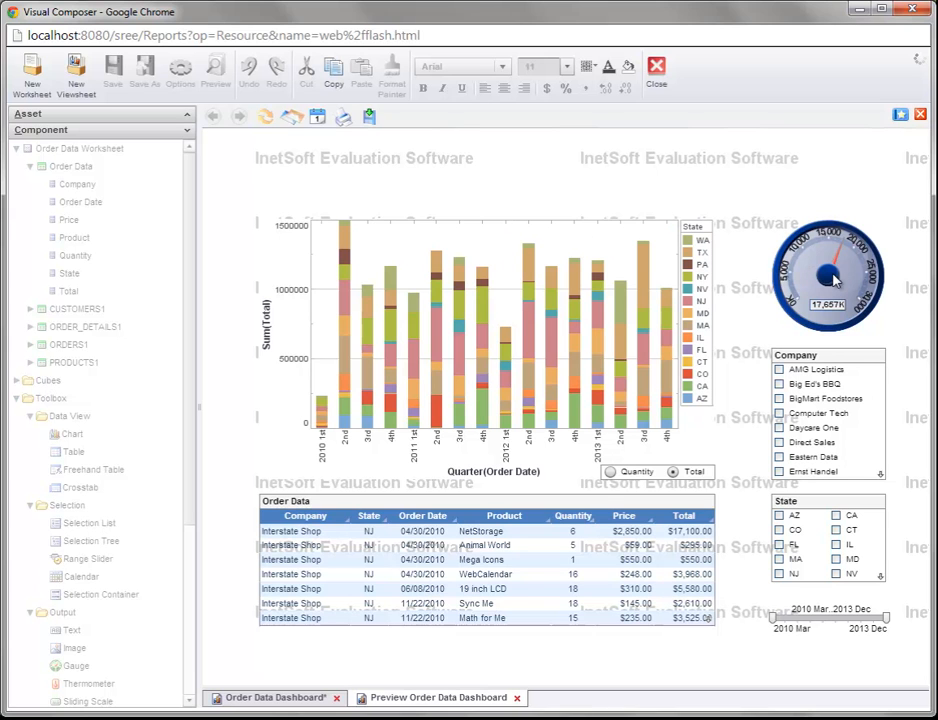
pyautogui.click(643, 286)
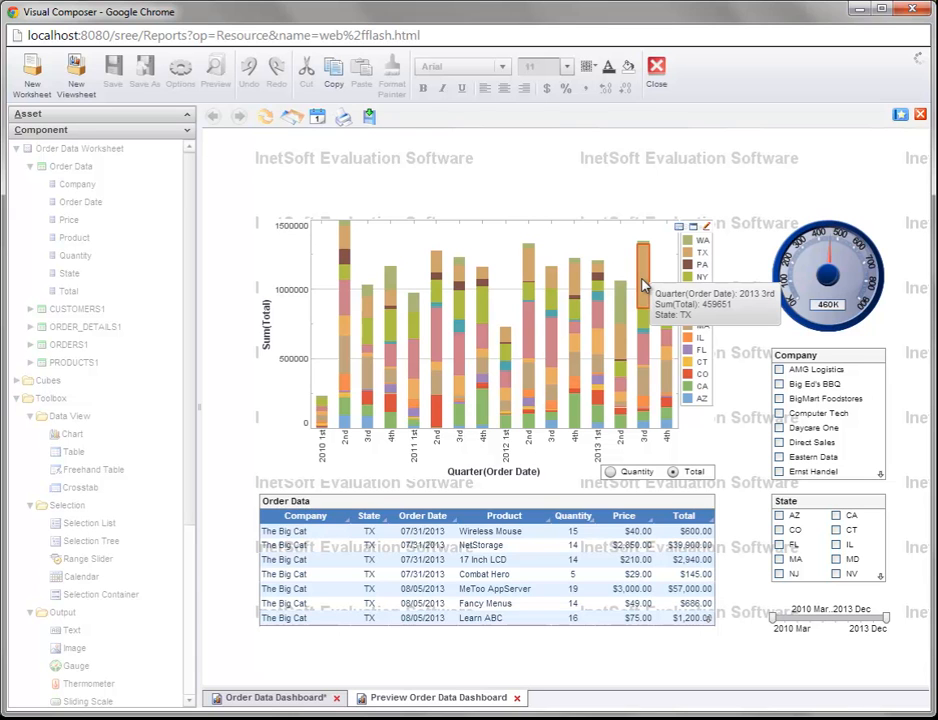
pyautogui.click(644, 318)
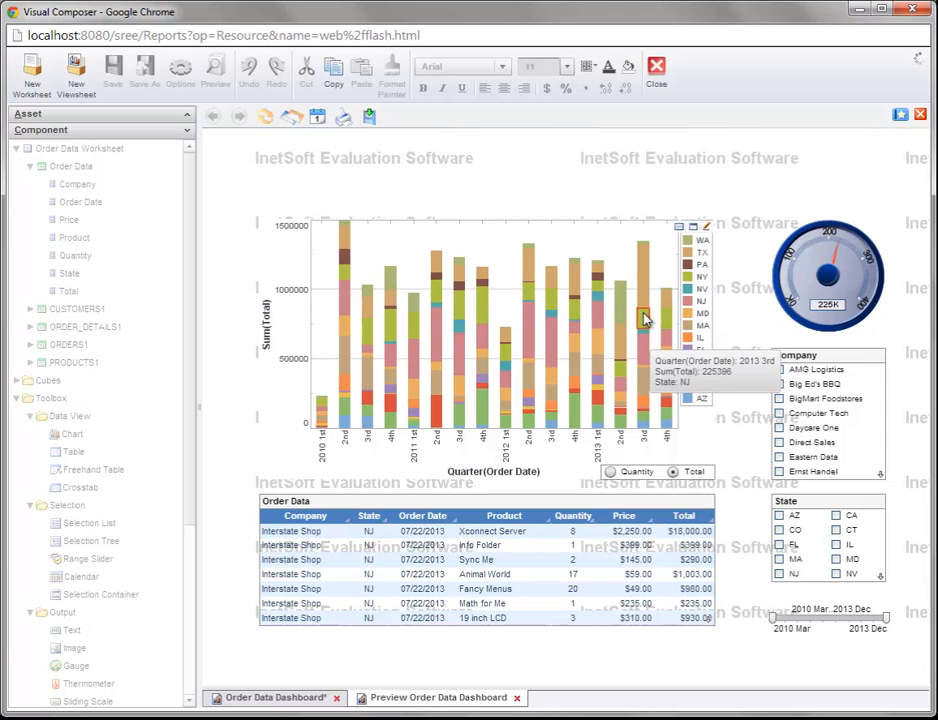
pyautogui.click(621, 303)
pyautogui.click(618, 247)
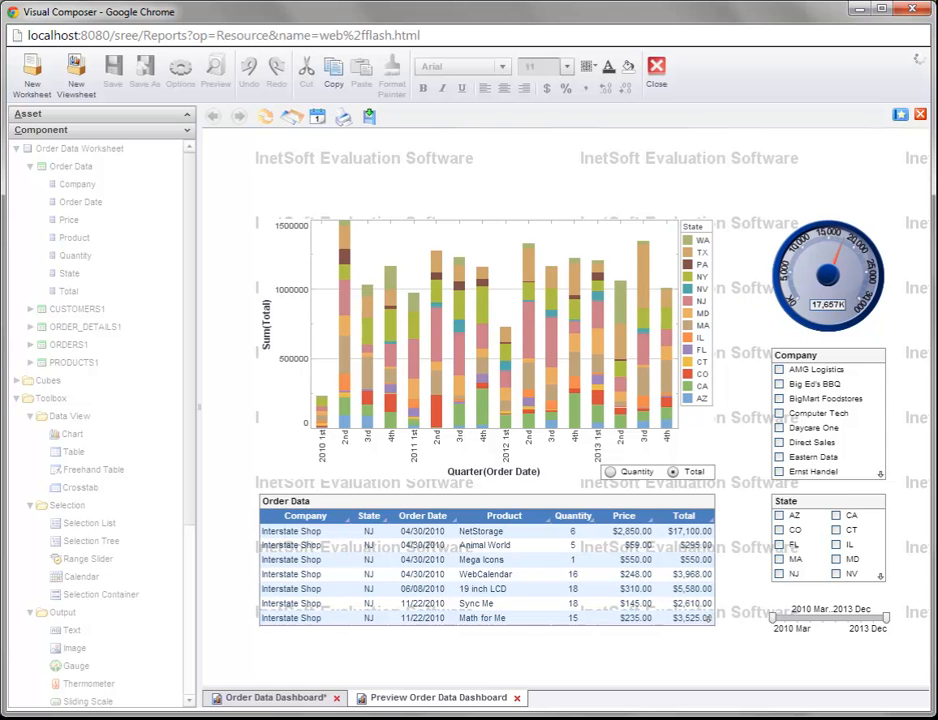
# Return to the dashboard's design view and review the On Click Only flyover option in the chart's properties.
pyautogui.click(268, 700)
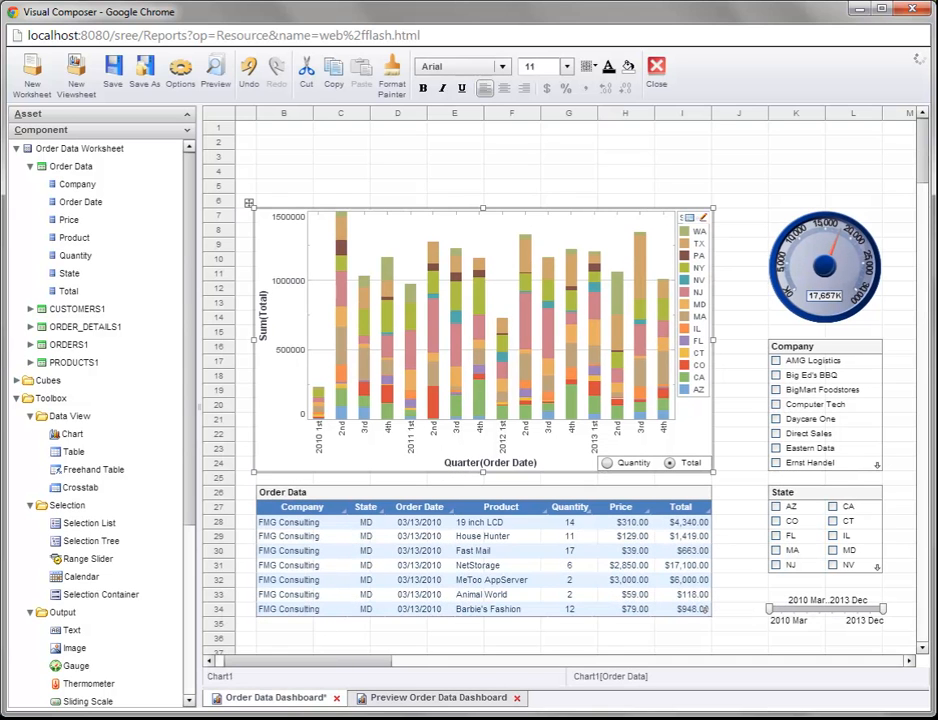
pyautogui.rightClick(505, 248)
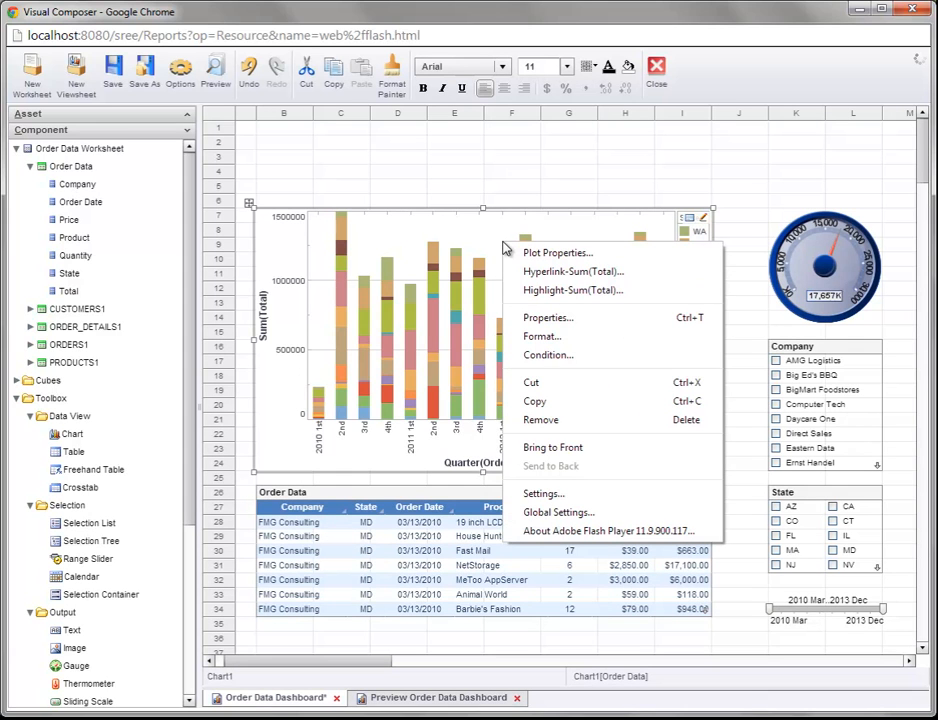
pyautogui.click(526, 188)
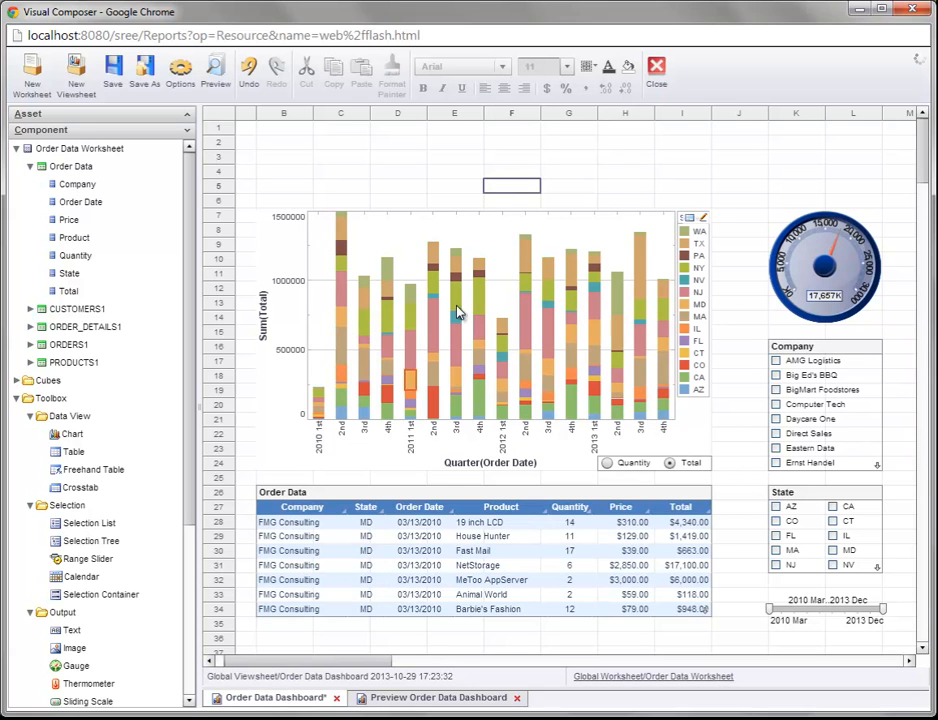
pyautogui.click(488, 248)
pyautogui.rightClick(488, 248)
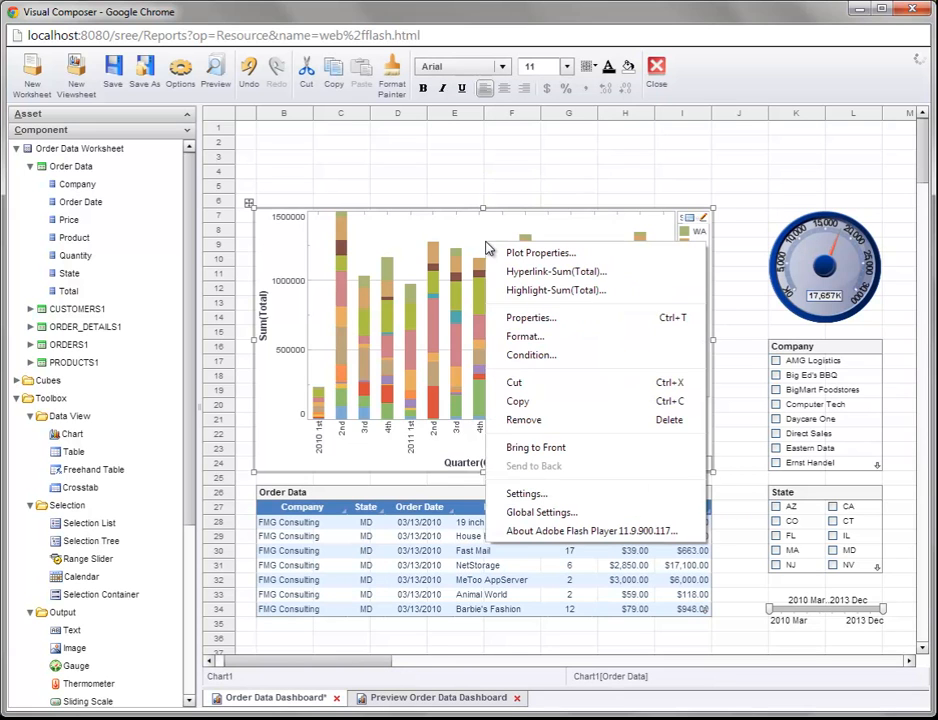
pyautogui.click(518, 316)
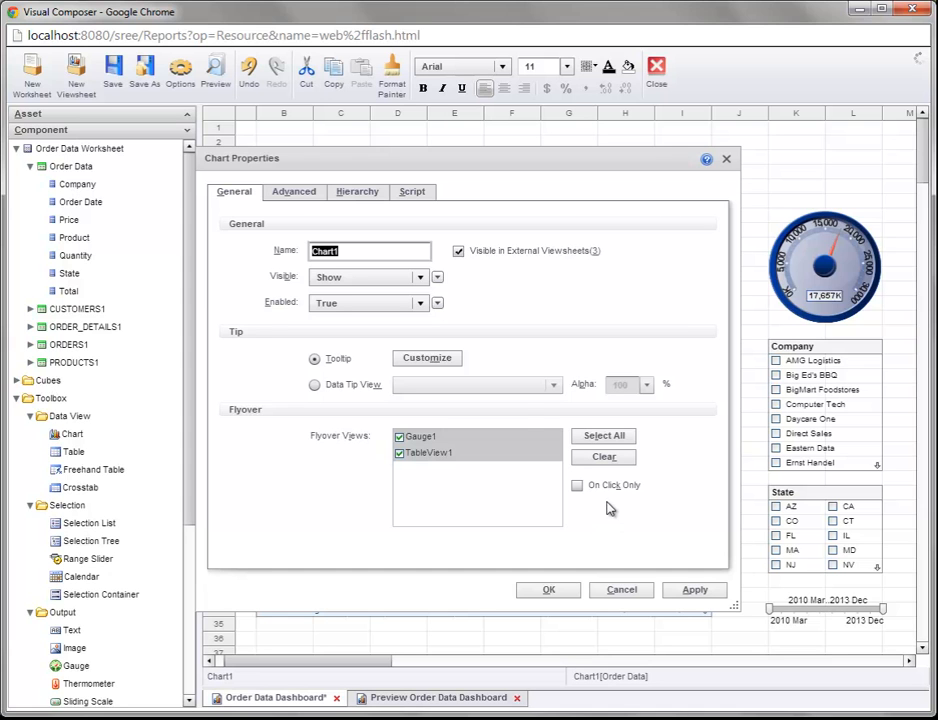
pyautogui.click(552, 590)
pyautogui.click(640, 266)
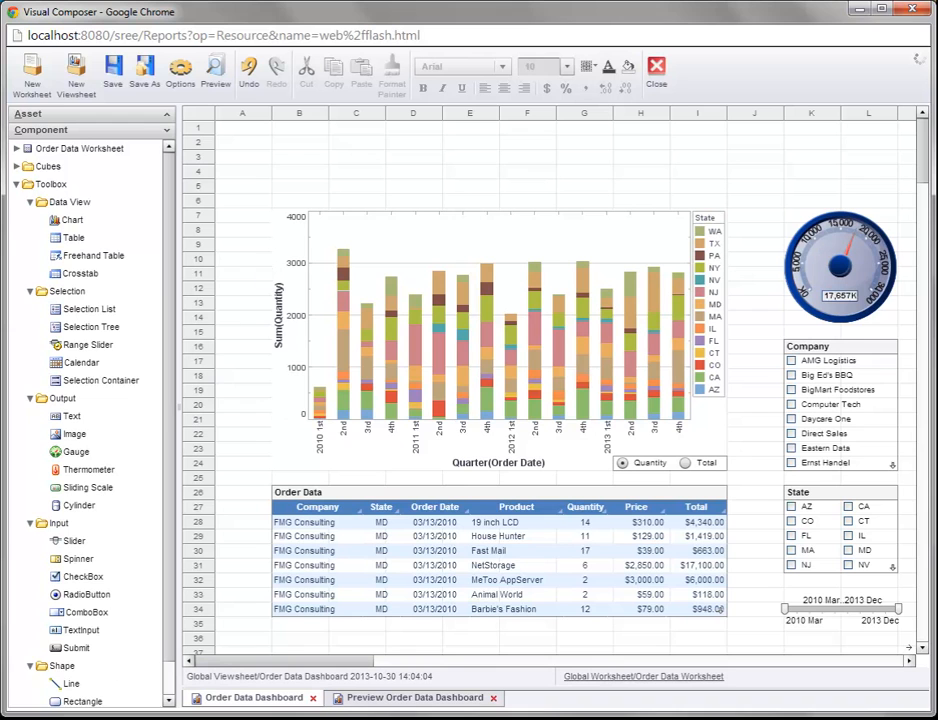
# Add an Image component over the chart's upper-left corner and enlarge it to span about cells A3 to D9.
pyautogui.scroll(-2, 170, 374)
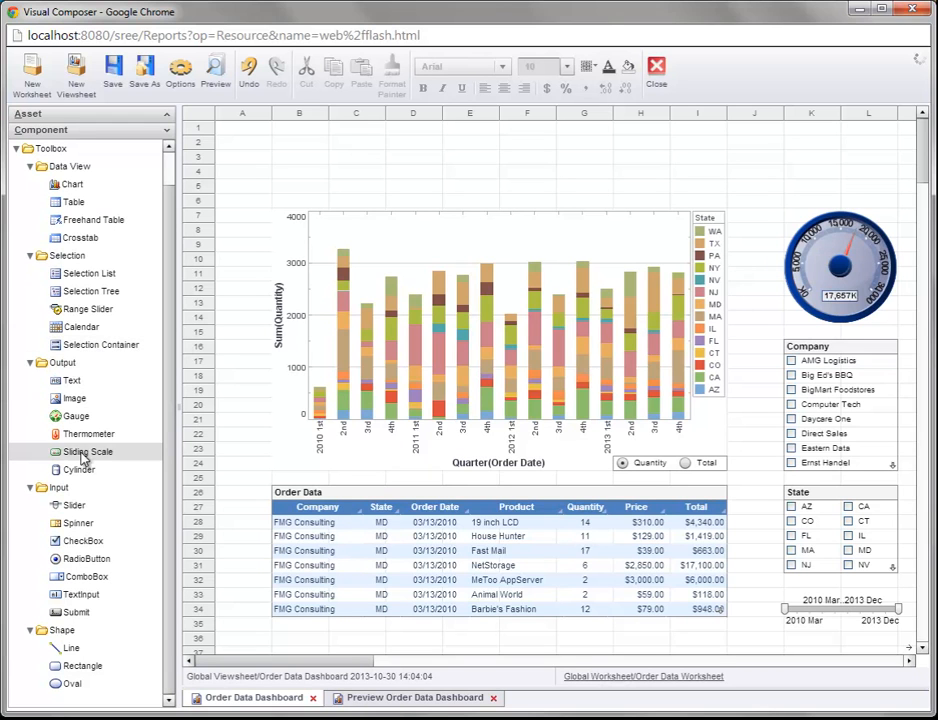
pyautogui.moveTo(98, 398); pyautogui.dragTo(281, 184)
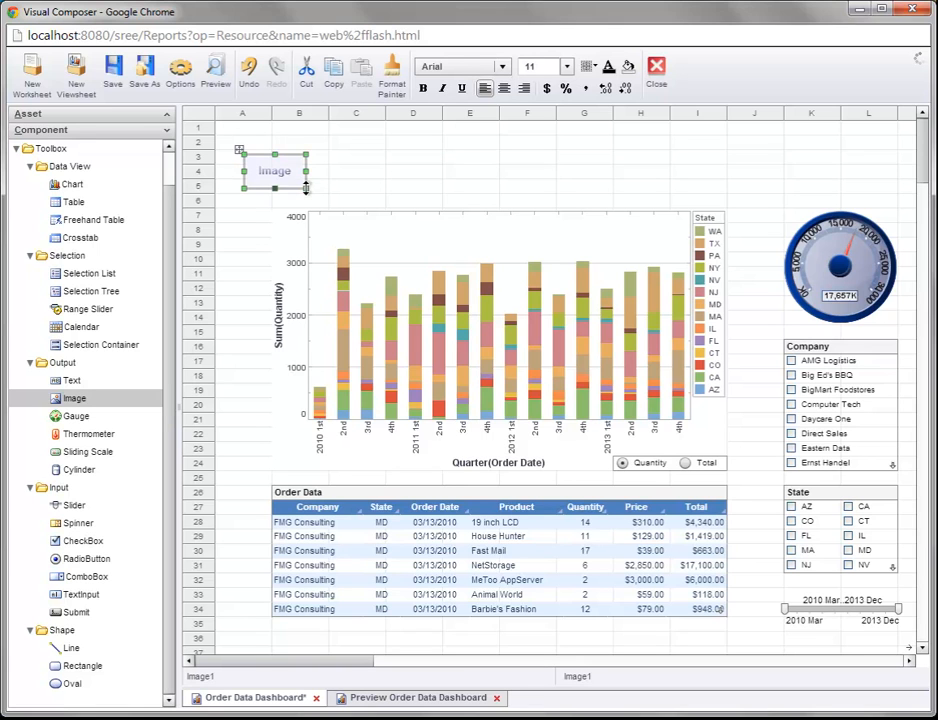
pyautogui.moveTo(305, 187); pyautogui.dragTo(389, 183)
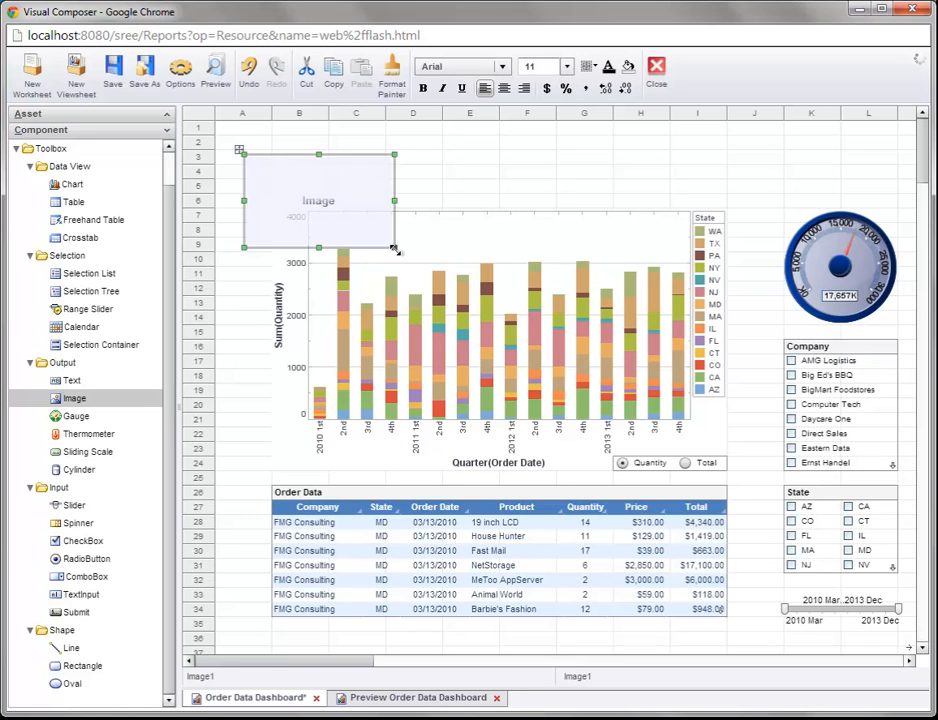
# Resize the image to cover the whole dashboard from about cell A3 to M36, with slim margins around the components.
pyautogui.moveTo(395, 247); pyautogui.dragTo(880, 640)
pyautogui.moveTo(905, 641); pyautogui.dragTo(879, 638)
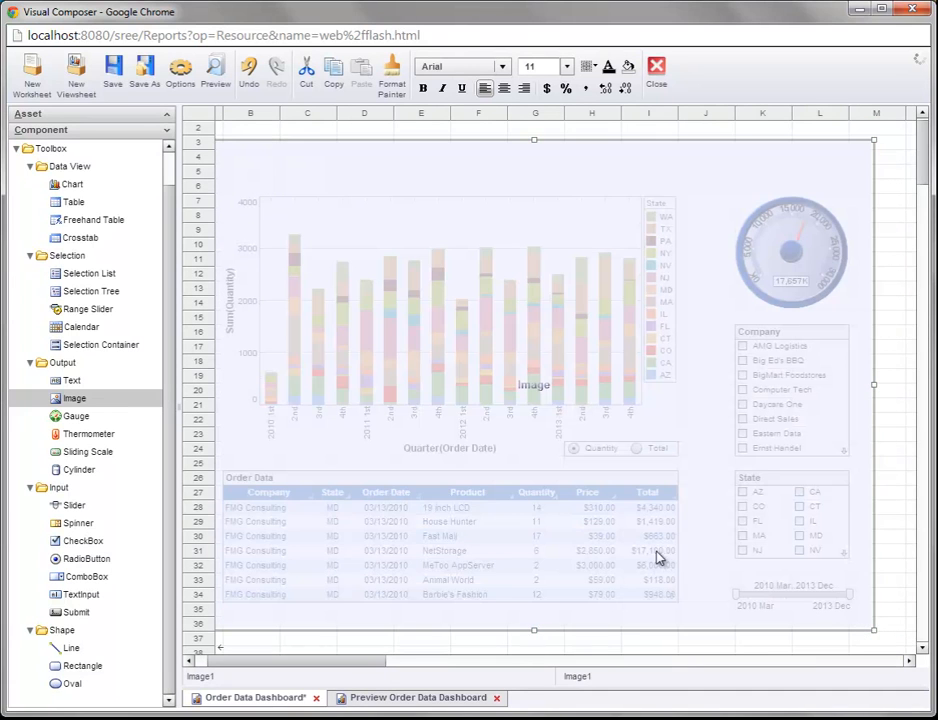
pyautogui.moveTo(348, 666); pyautogui.dragTo(330, 668)
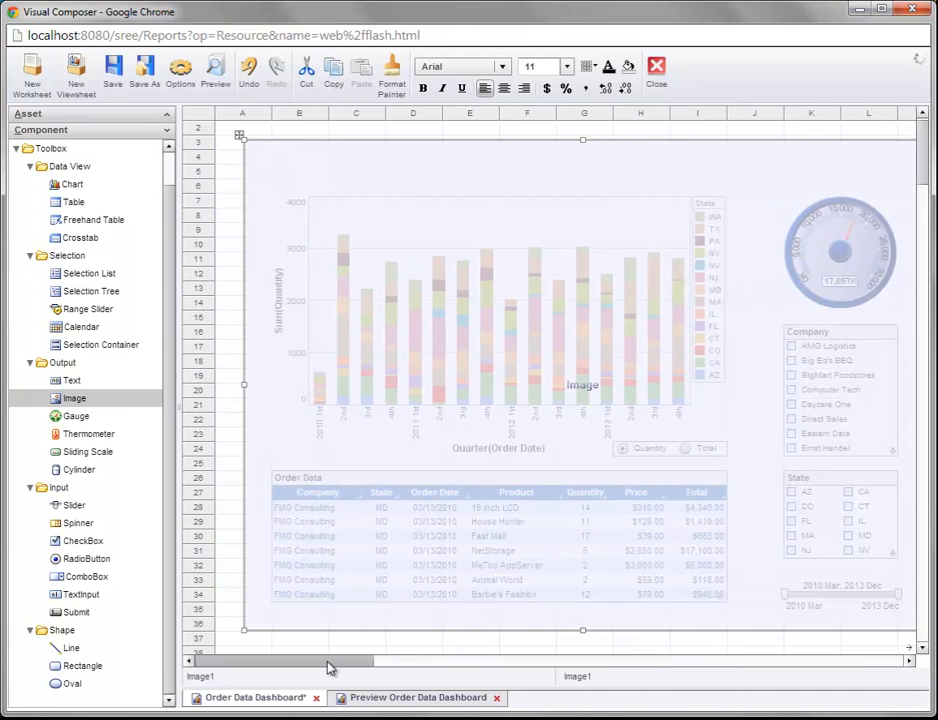
pyautogui.moveTo(245, 389); pyautogui.dragTo(255, 390)
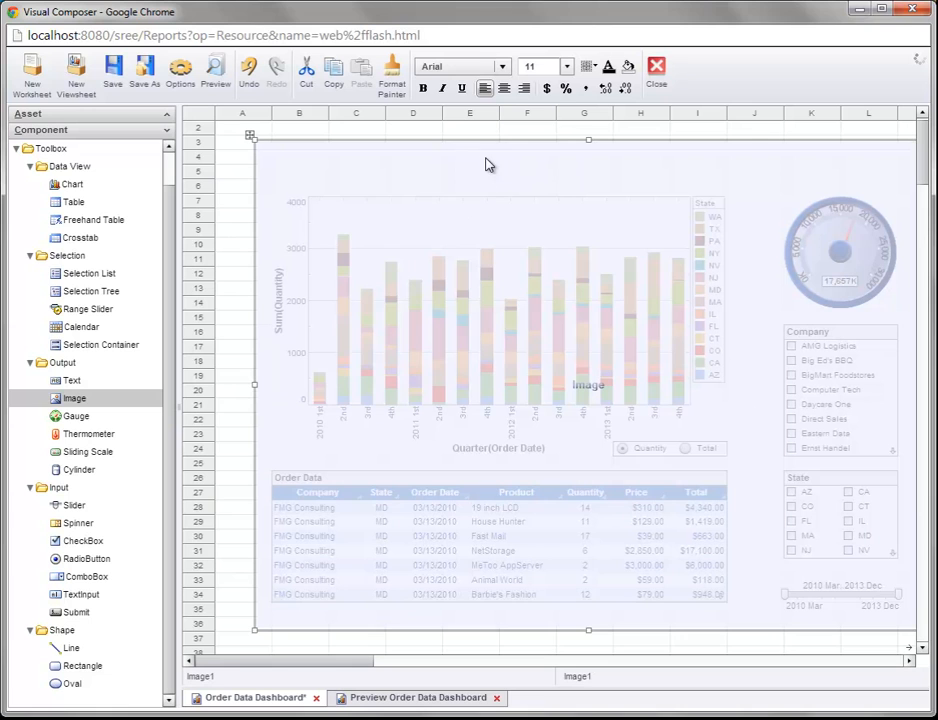
pyautogui.moveTo(589, 629); pyautogui.dragTo(587, 623)
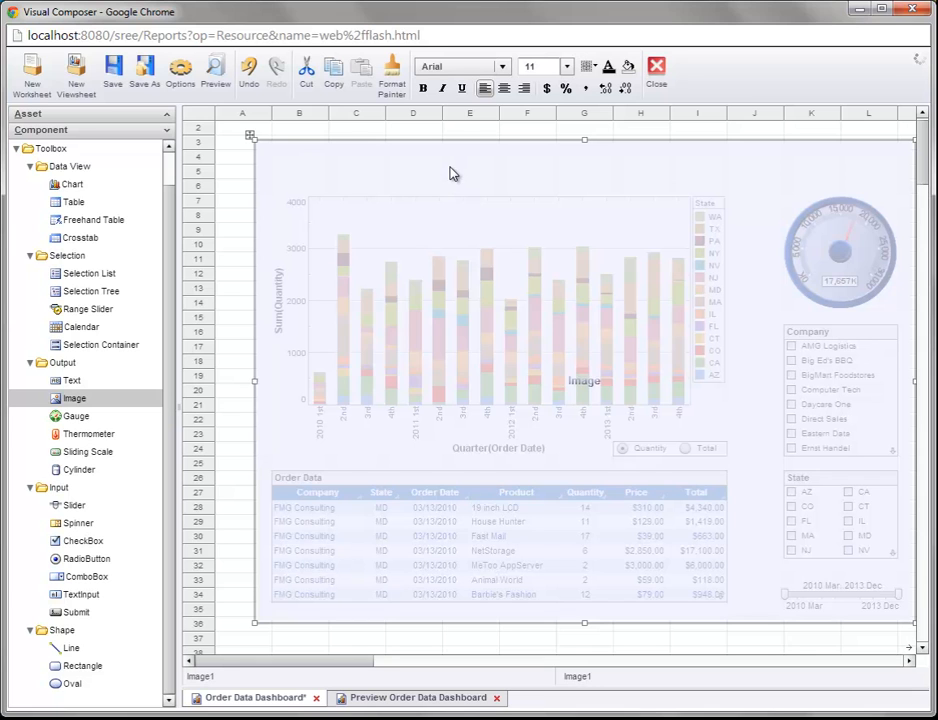
# Send the image to the back, behind the other dashboard components.
pyautogui.rightClick(403, 179)
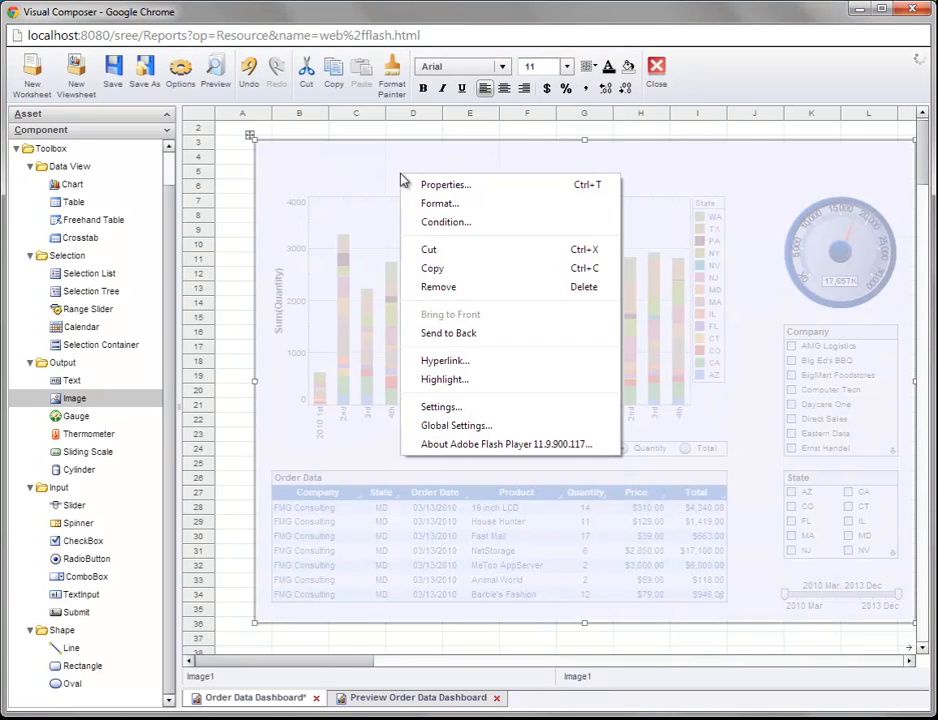
pyautogui.click(490, 333)
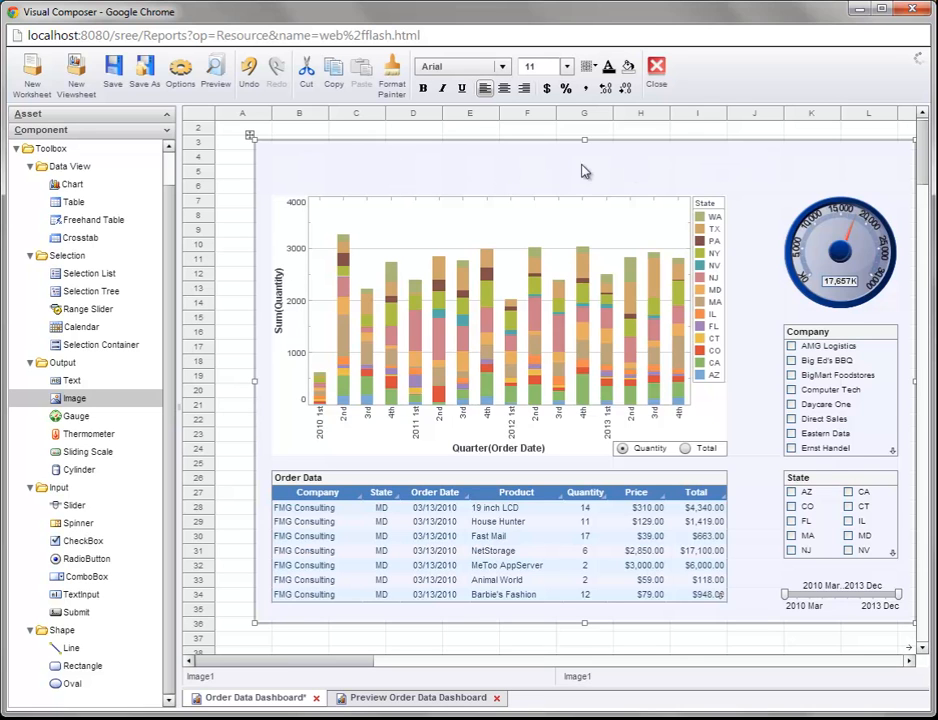
pyautogui.rightClick(420, 179)
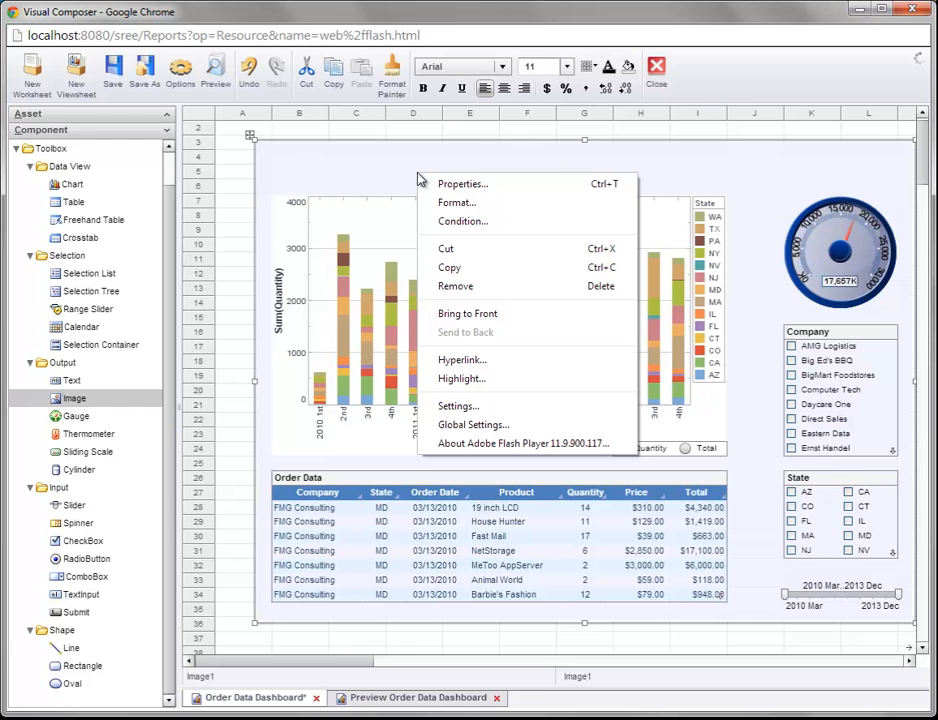
pyautogui.click(737, 178)
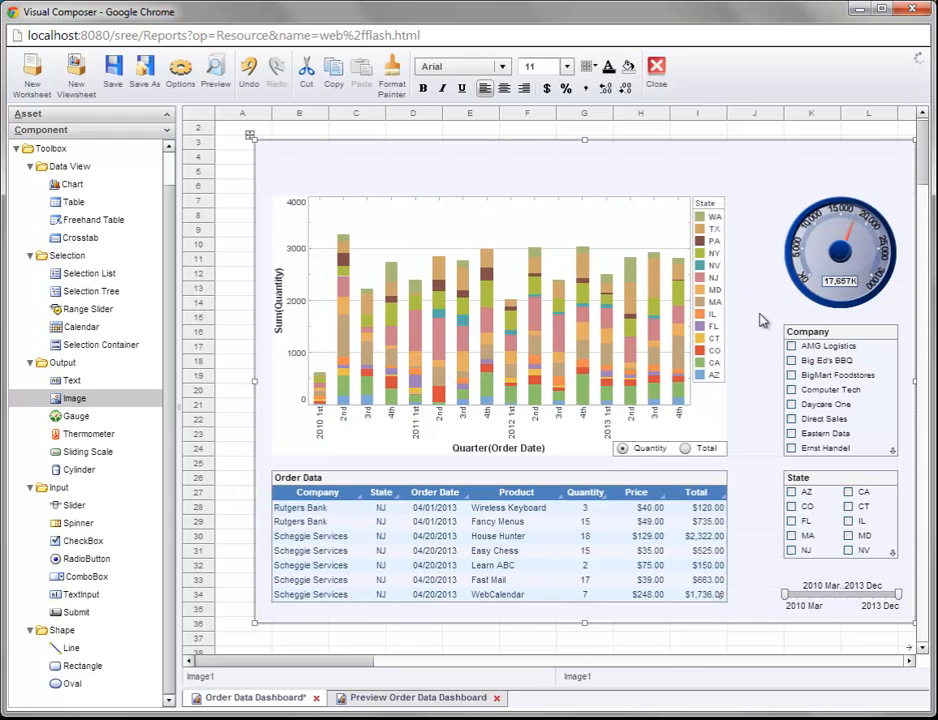
# Assign the Background1 skin as the static image of Image1.
pyautogui.rightClick(434, 170)
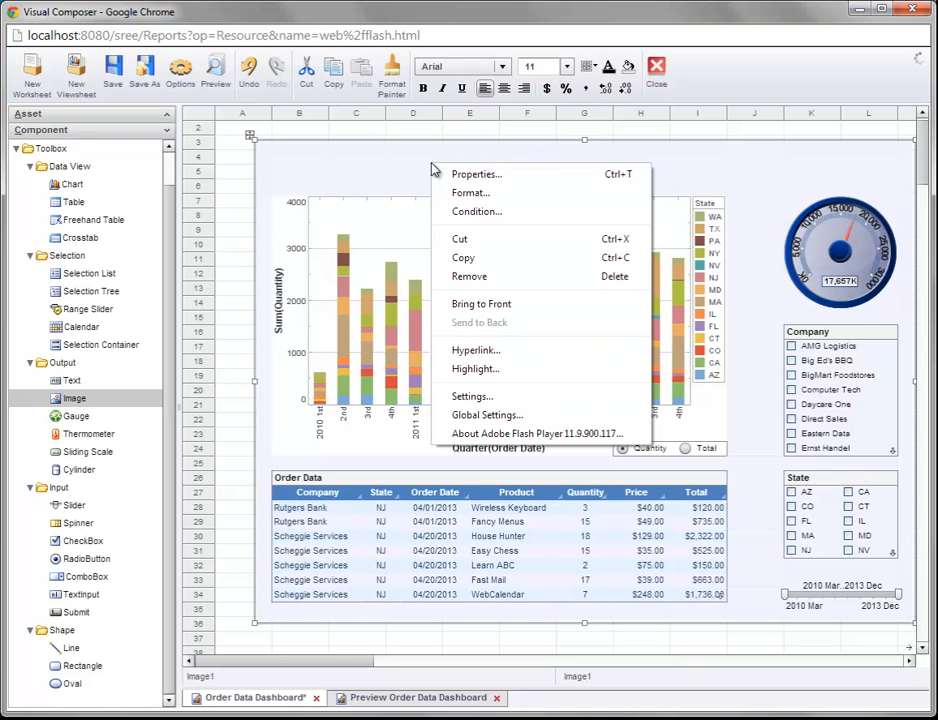
pyautogui.click(474, 176)
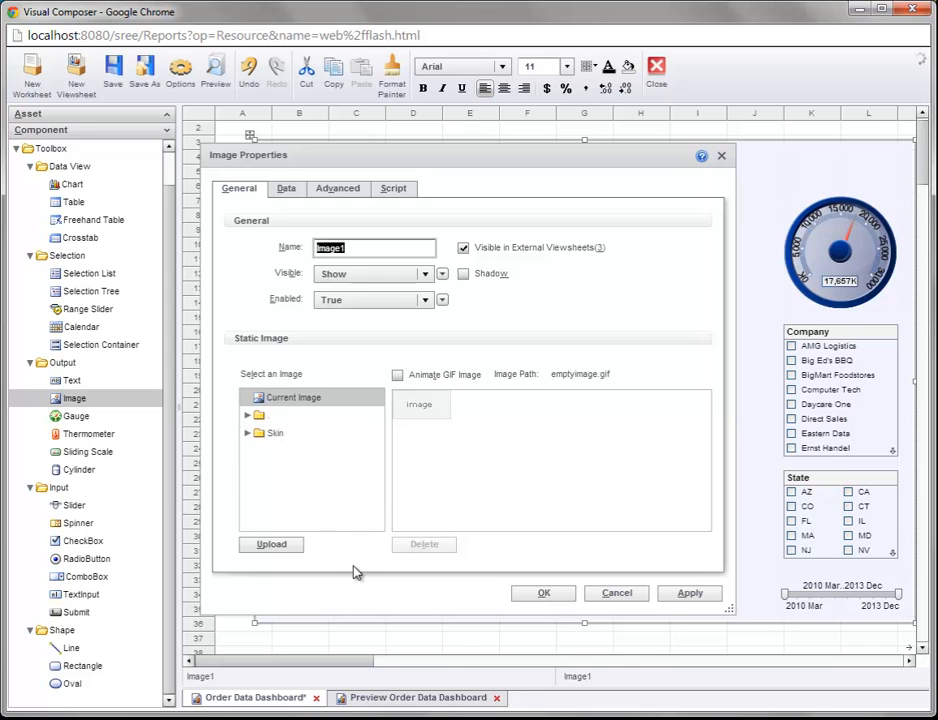
pyautogui.click(272, 556)
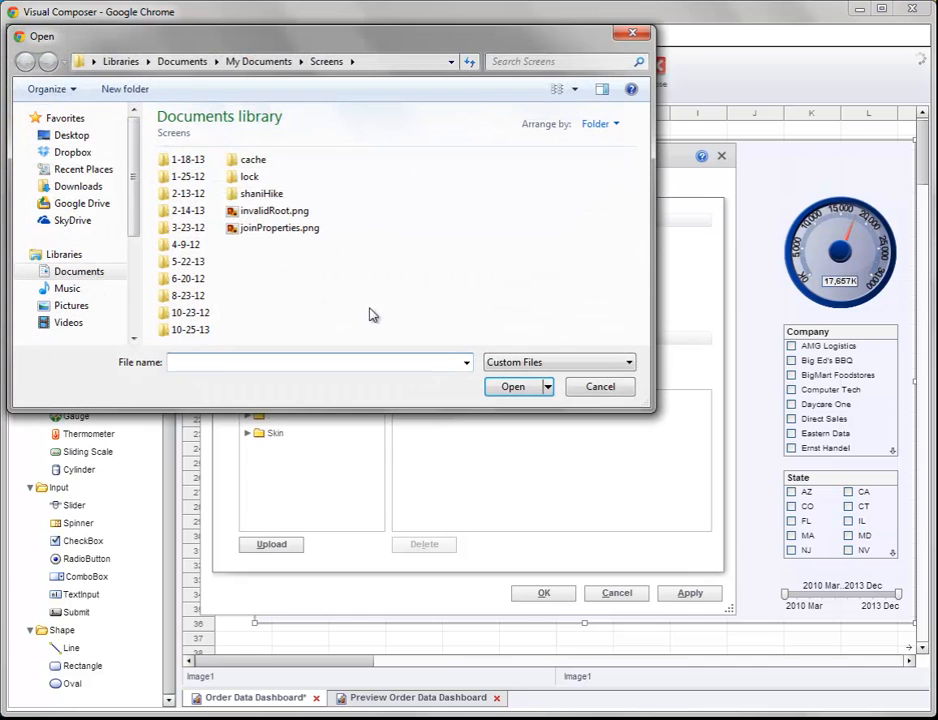
pyautogui.click(630, 33)
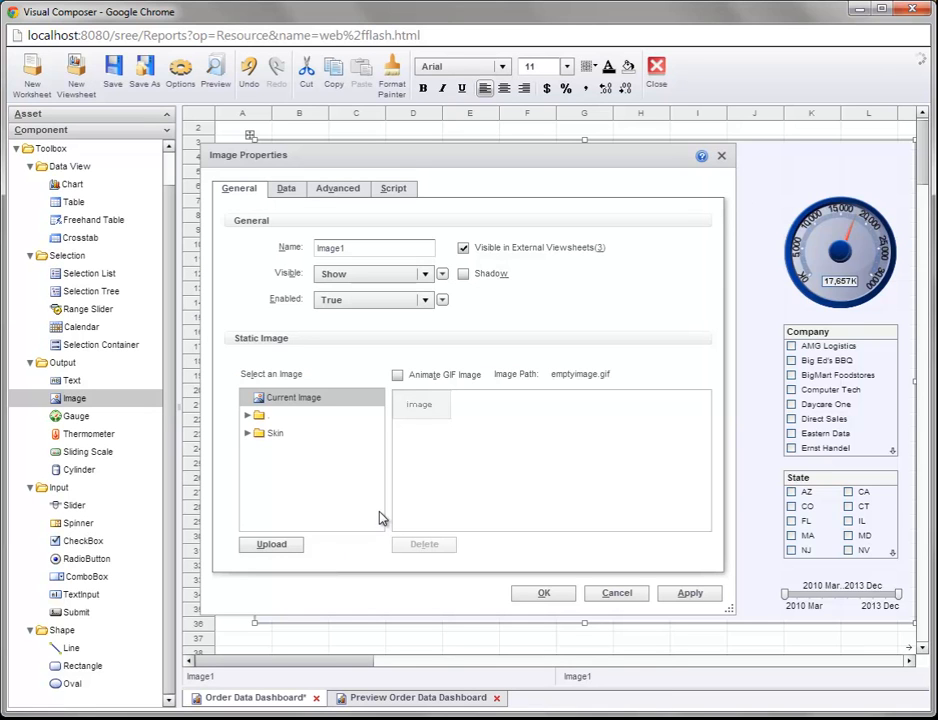
pyautogui.click(248, 435)
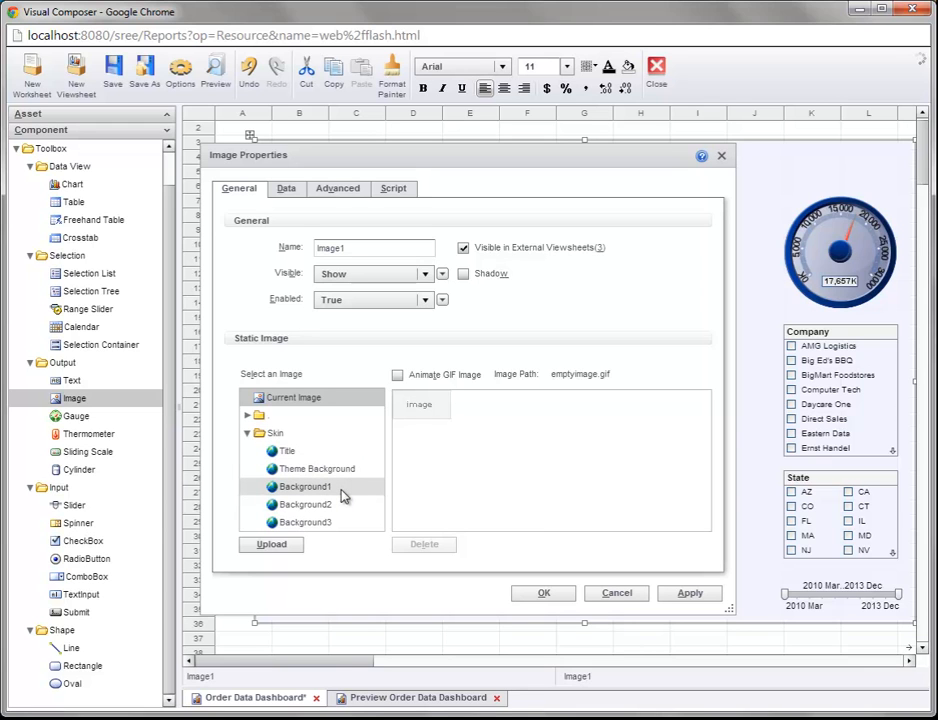
pyautogui.click(343, 493)
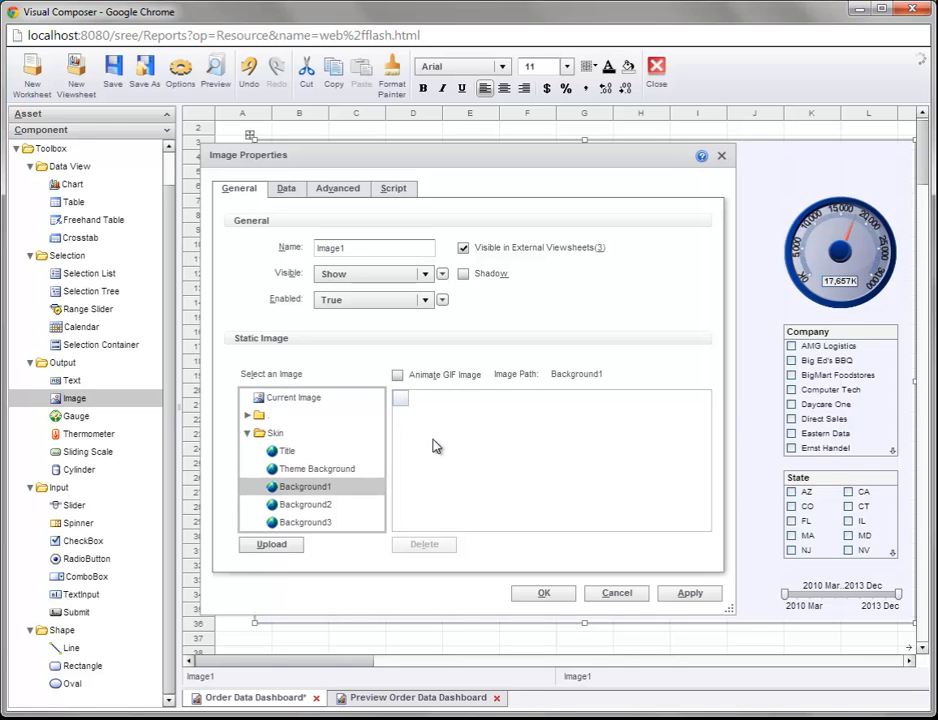
pyautogui.click(540, 593)
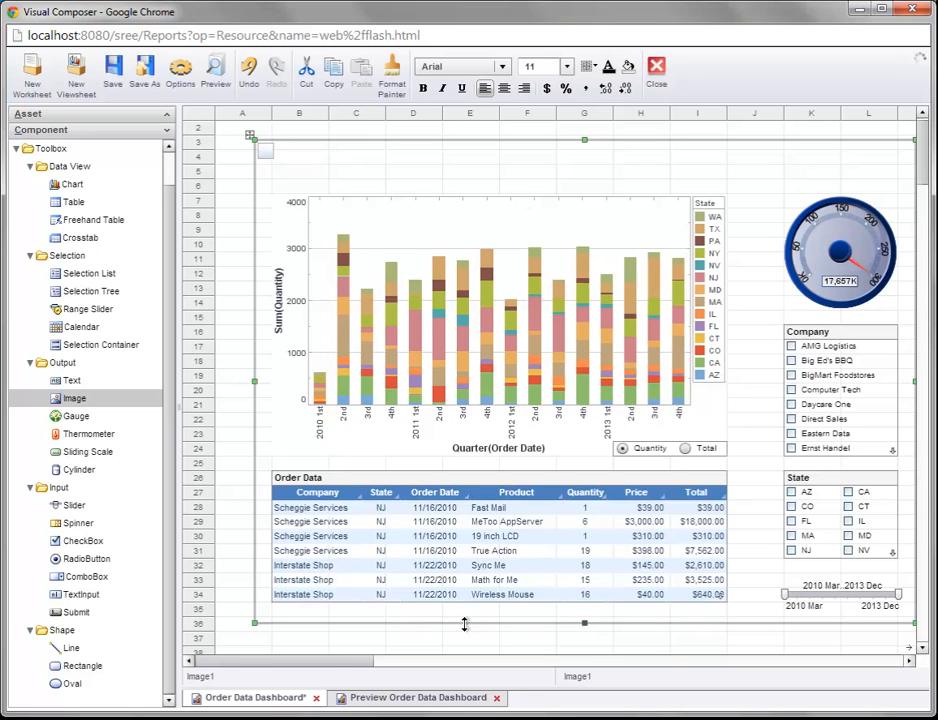
# Turn on image scaling for the background image with Maintain Aspect Ratio.
pyautogui.rightClick(287, 158)
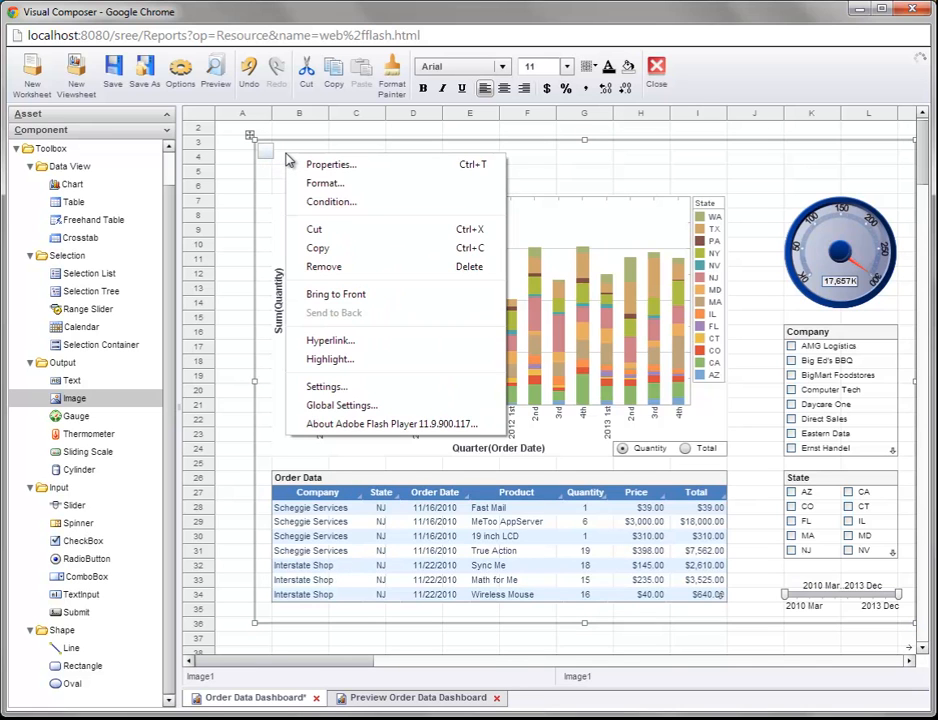
pyautogui.click(339, 166)
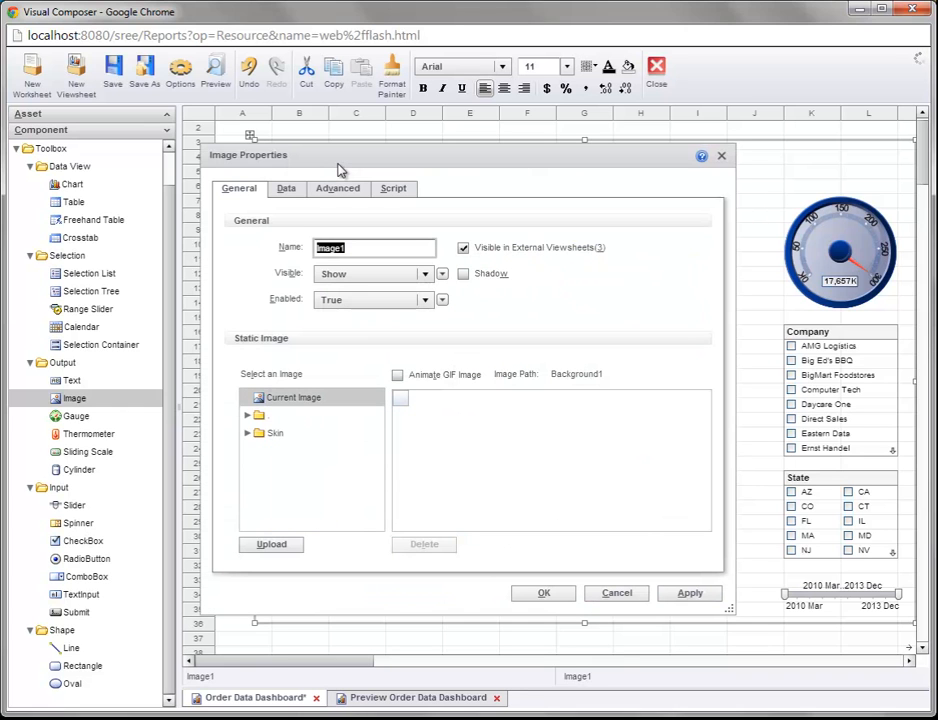
pyautogui.click(350, 194)
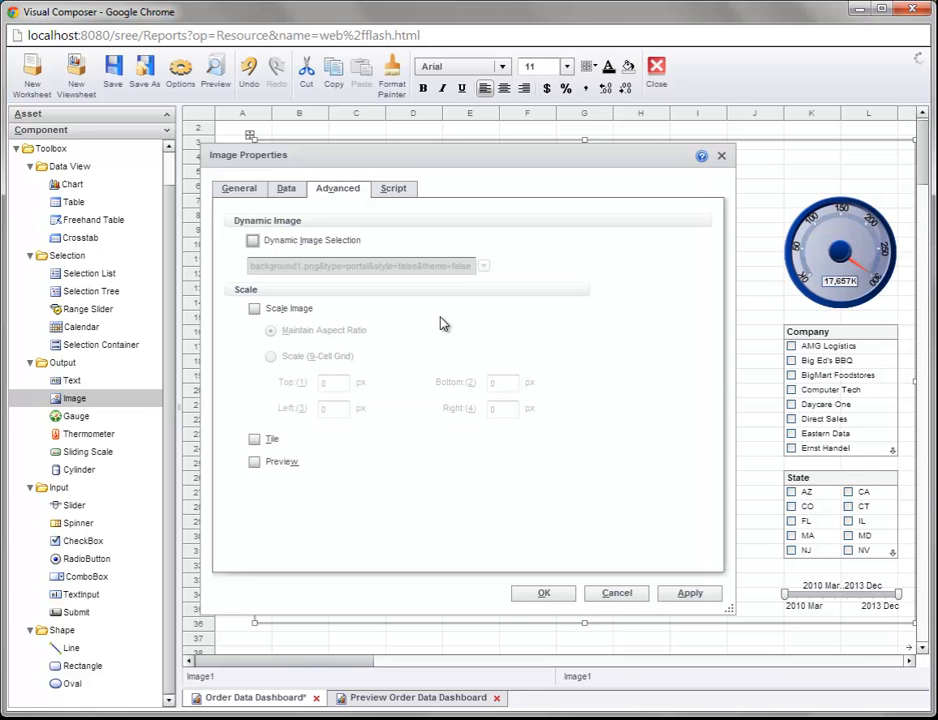
pyautogui.click(254, 309)
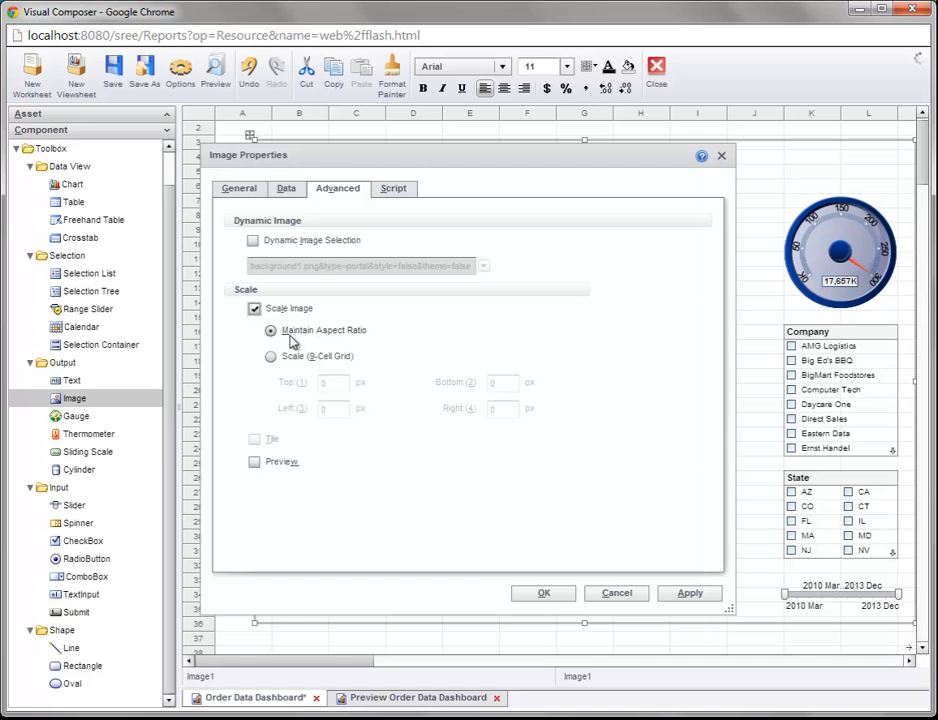
pyautogui.click(563, 600)
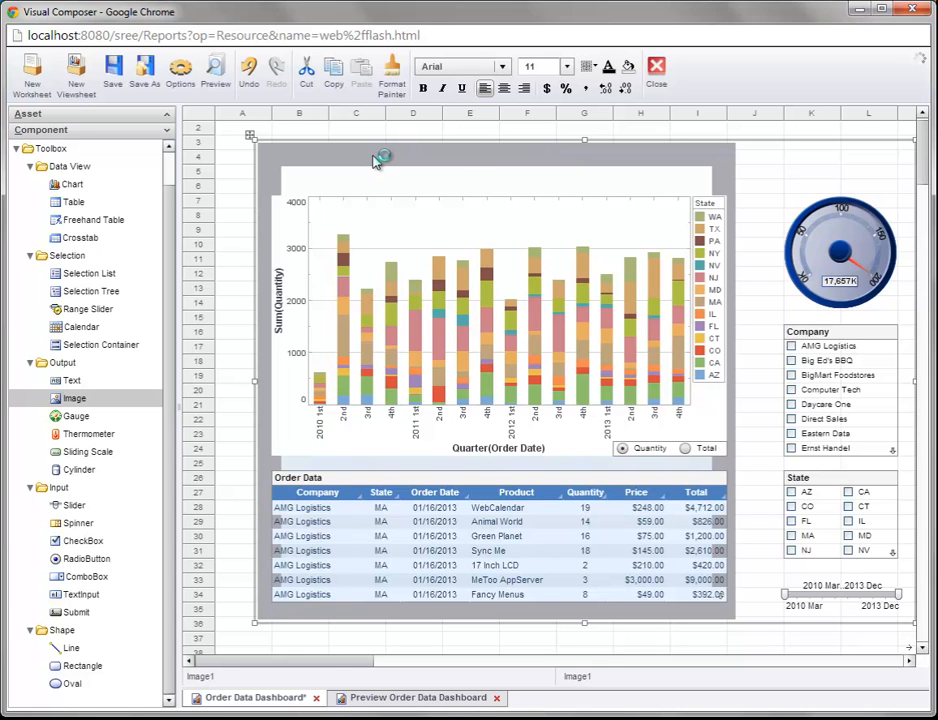
# Switch the background image's scaling to the 9-cell grid, with top, left, bottom and right each set to 1 px.
pyautogui.rightClick(463, 160)
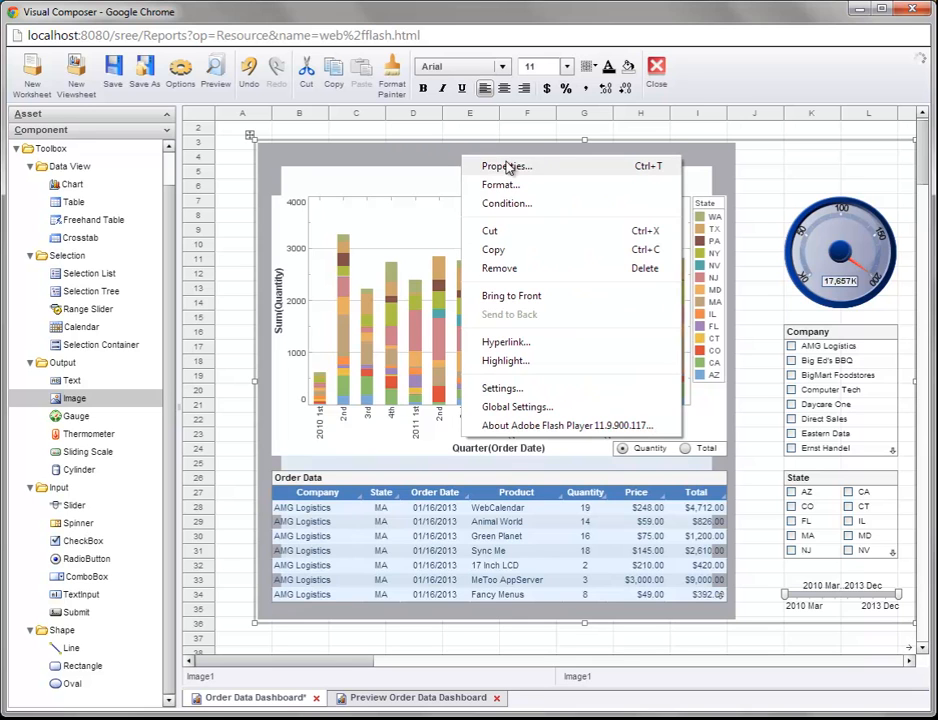
pyautogui.click(572, 167)
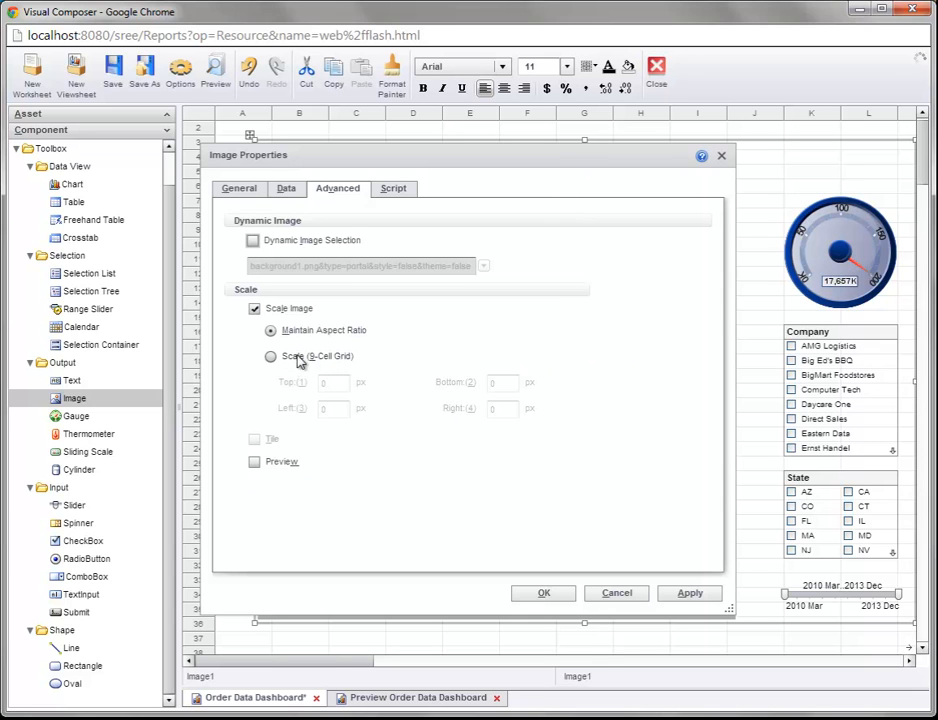
pyautogui.click(271, 357)
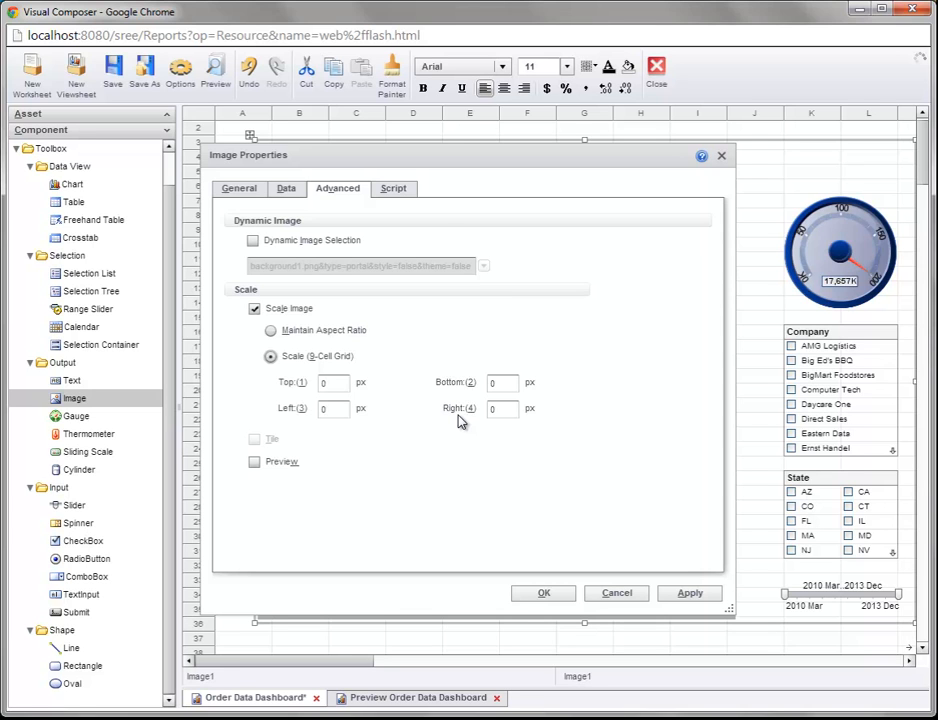
pyautogui.click(326, 383)
pyautogui.press('BackSpace')
pyautogui.write('1')
pyautogui.click(334, 409)
pyautogui.press('BackSpace')
pyautogui.write('1')
pyautogui.click(490, 383)
pyautogui.press('BackSpace')
pyautogui.write('1')
pyautogui.click(498, 409)
pyautogui.press('BackSpace')
pyautogui.write('1')
pyautogui.click(559, 598)
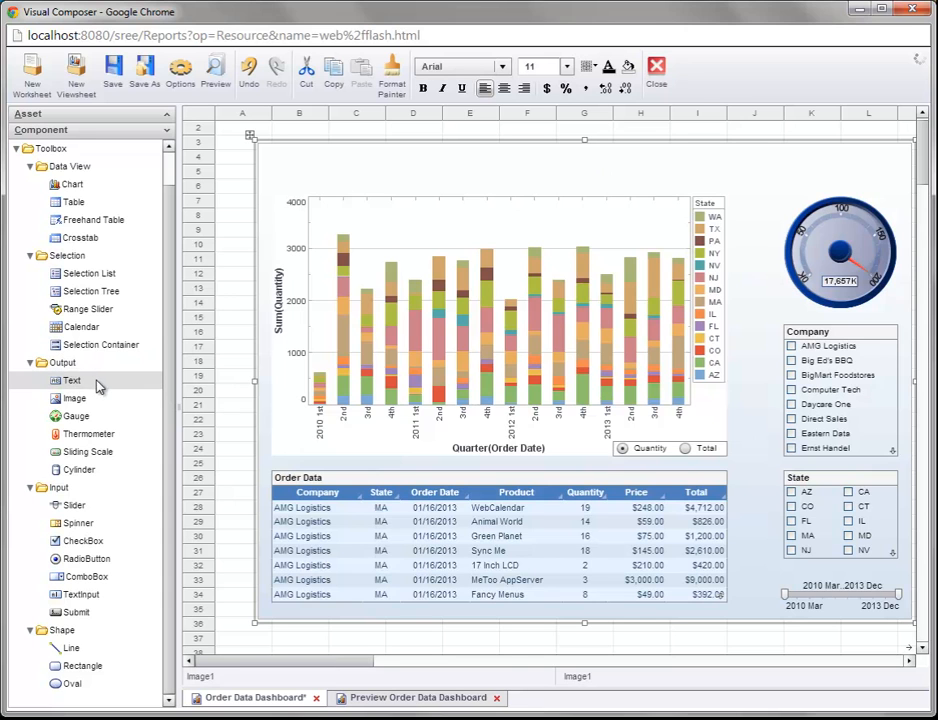
# Place a Text component on the background image above the chart and set its text to "Order Data Dashboard".
pyautogui.moveTo(100, 385); pyautogui.dragTo(567, 163)
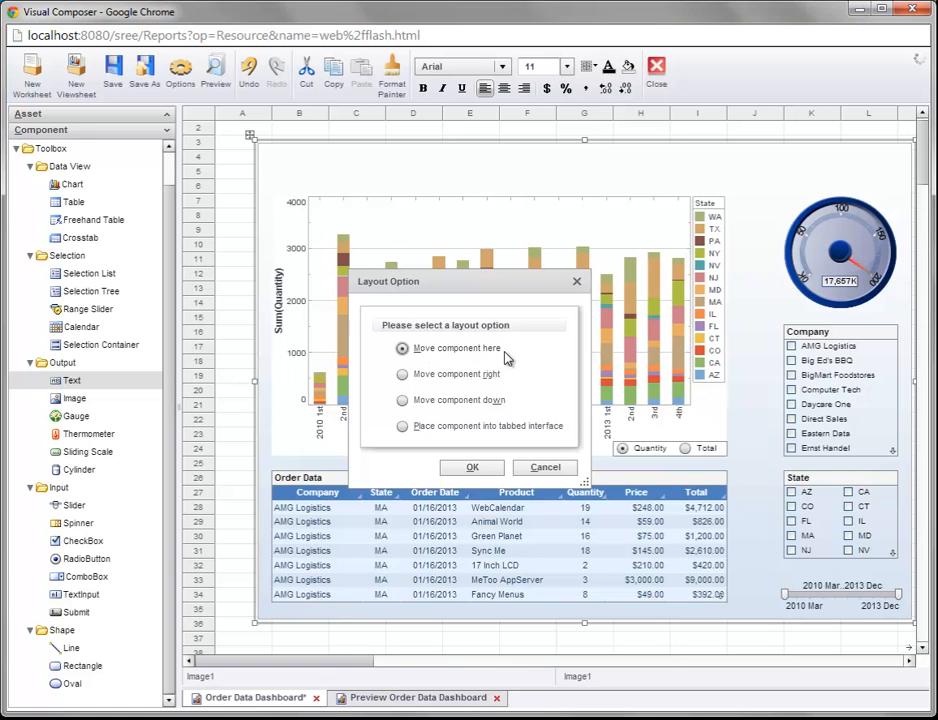
pyautogui.click(472, 466)
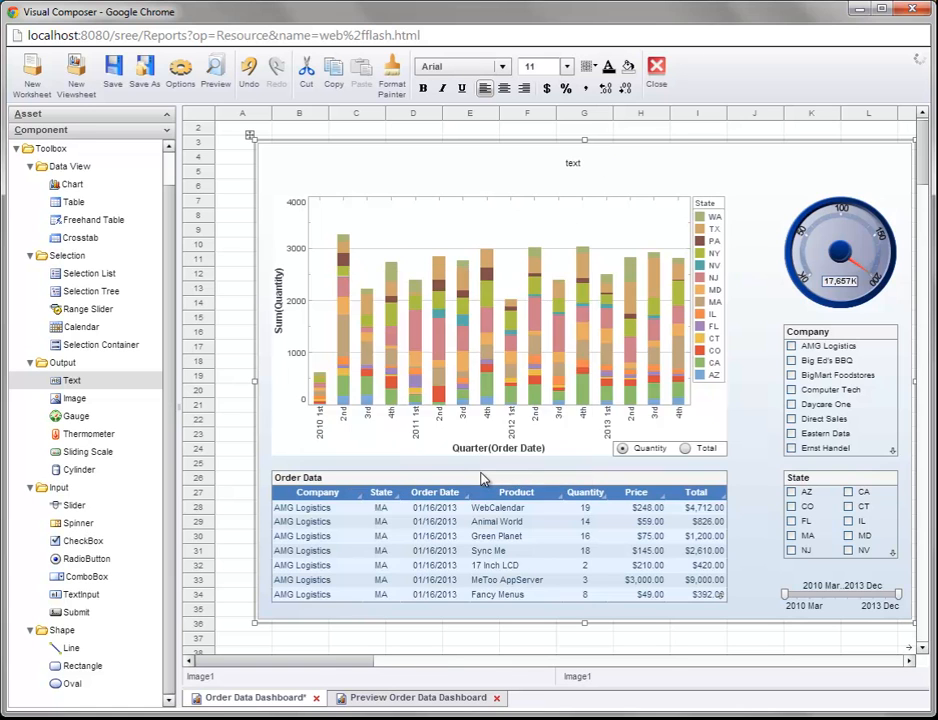
pyautogui.click(571, 164)
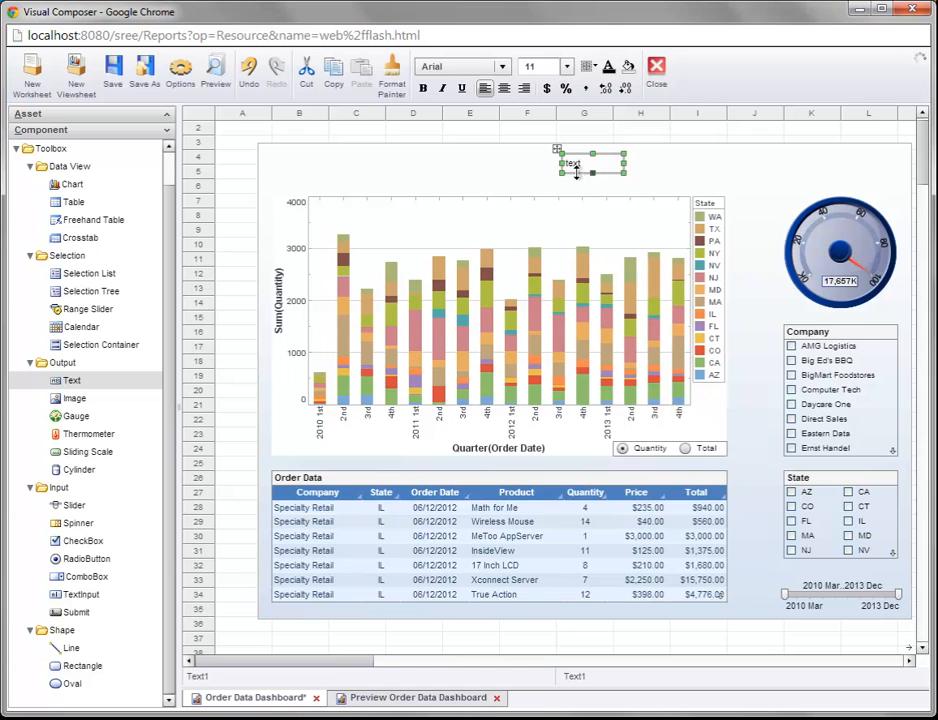
pyautogui.doubleClick(573, 165)
pyautogui.write('Ord')
pyautogui.write('er Data')
pyautogui.write(' Dash')
pyautogui.write('board')
# Widen the title text to about 770 px, from the chart's left edge to the right edge of the gauge and selection lists.
pyautogui.moveTo(562, 163); pyautogui.dragTo(501, 163)
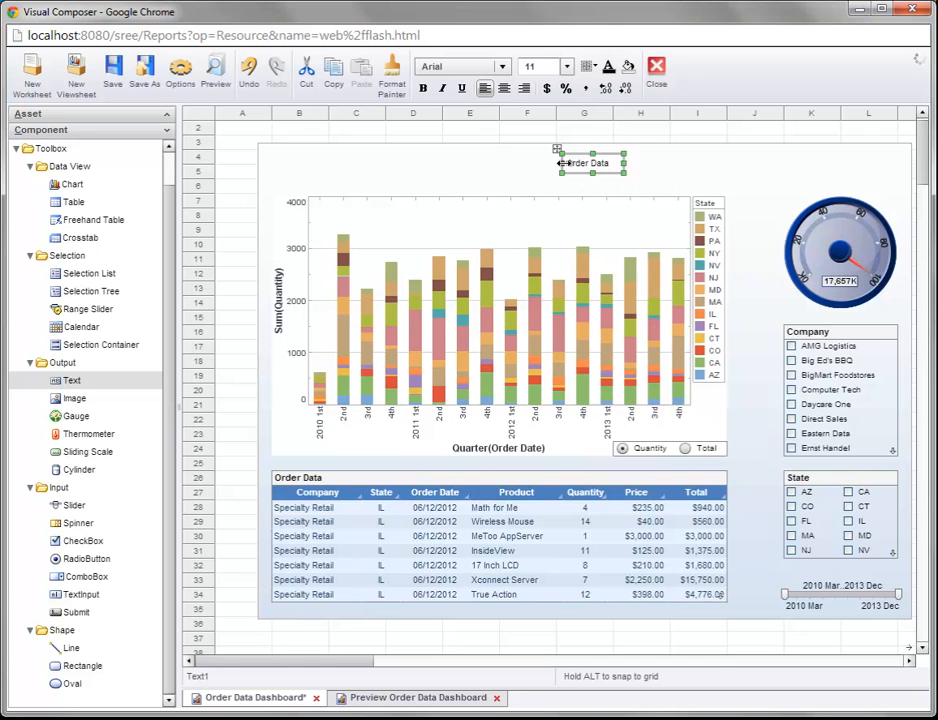
pyautogui.moveTo(561, 163); pyautogui.dragTo(486, 170)
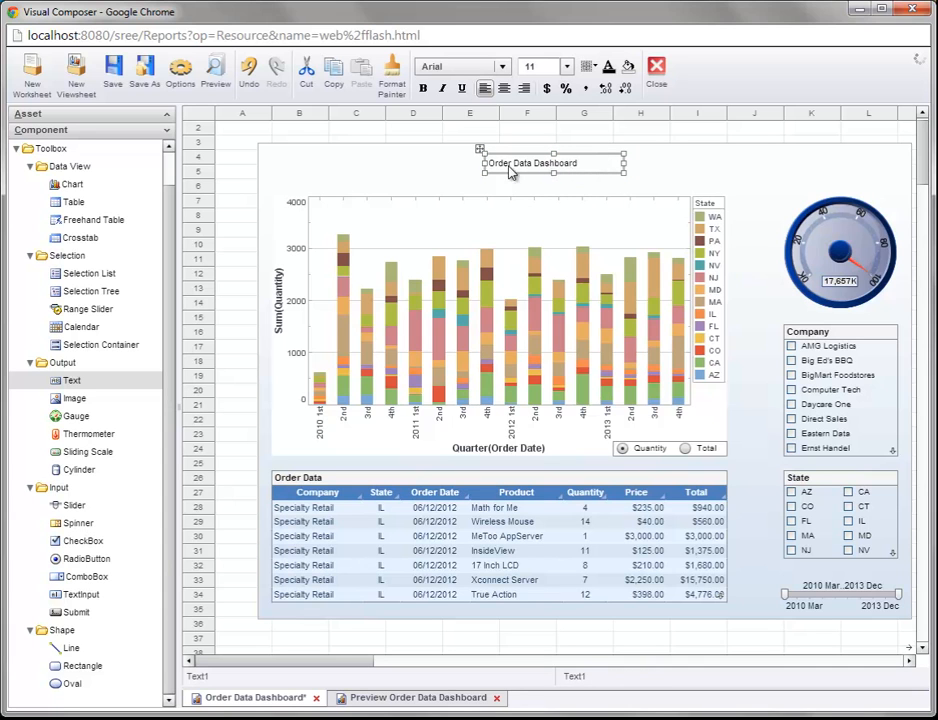
pyautogui.moveTo(484, 166); pyautogui.dragTo(271, 180)
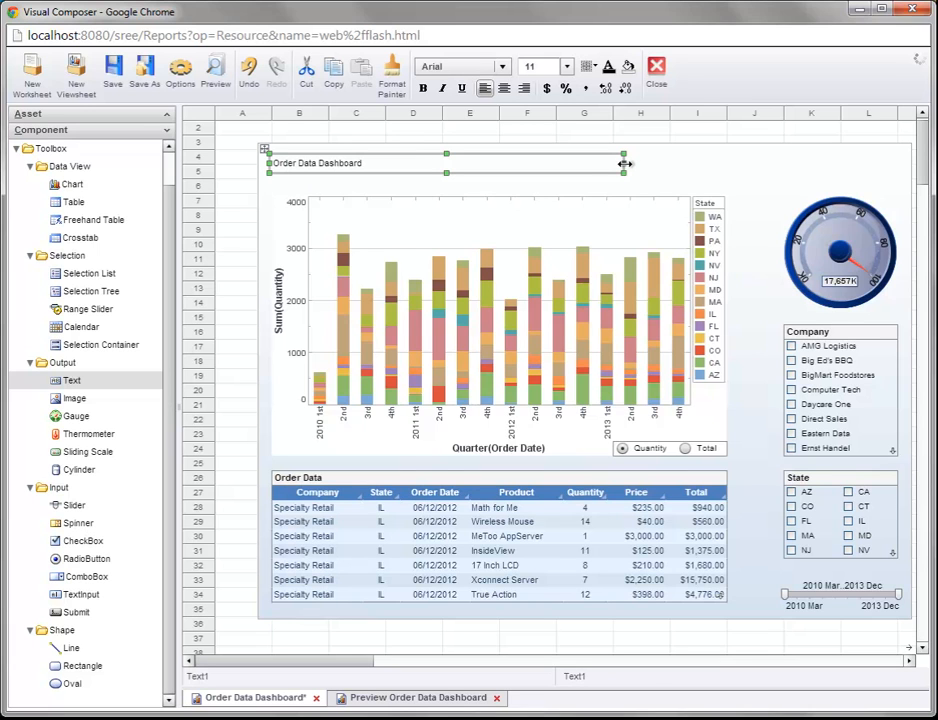
pyautogui.moveTo(624, 163); pyautogui.dragTo(729, 176)
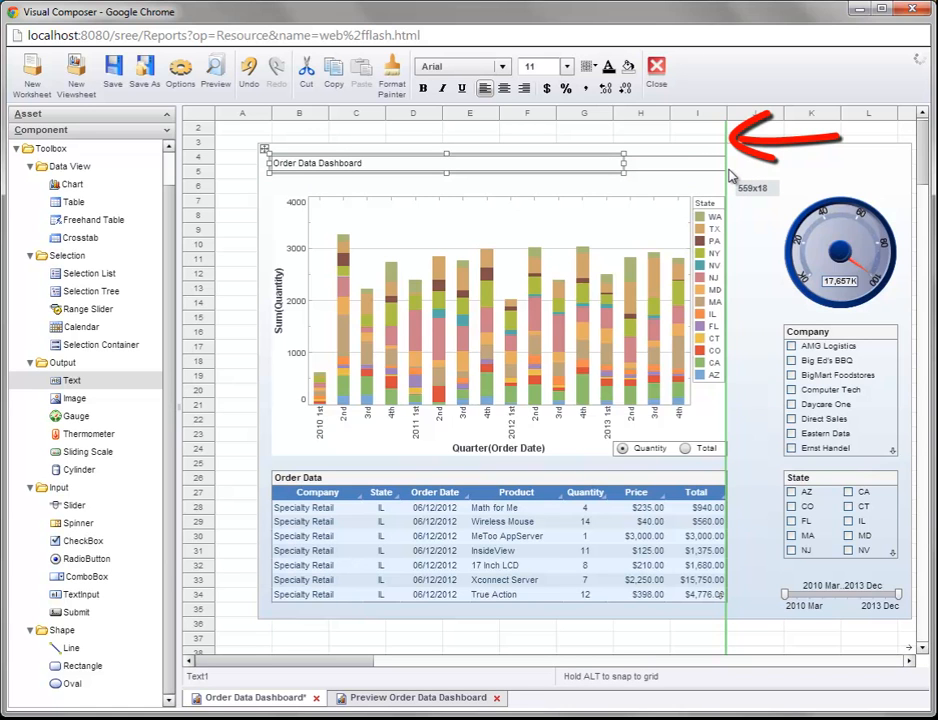
pyautogui.moveTo(730, 175)
pyautogui.mouseDown()
pyautogui.moveTo(904, 174)
pyautogui.moveTo(868, 180)
pyautogui.mouseUp()
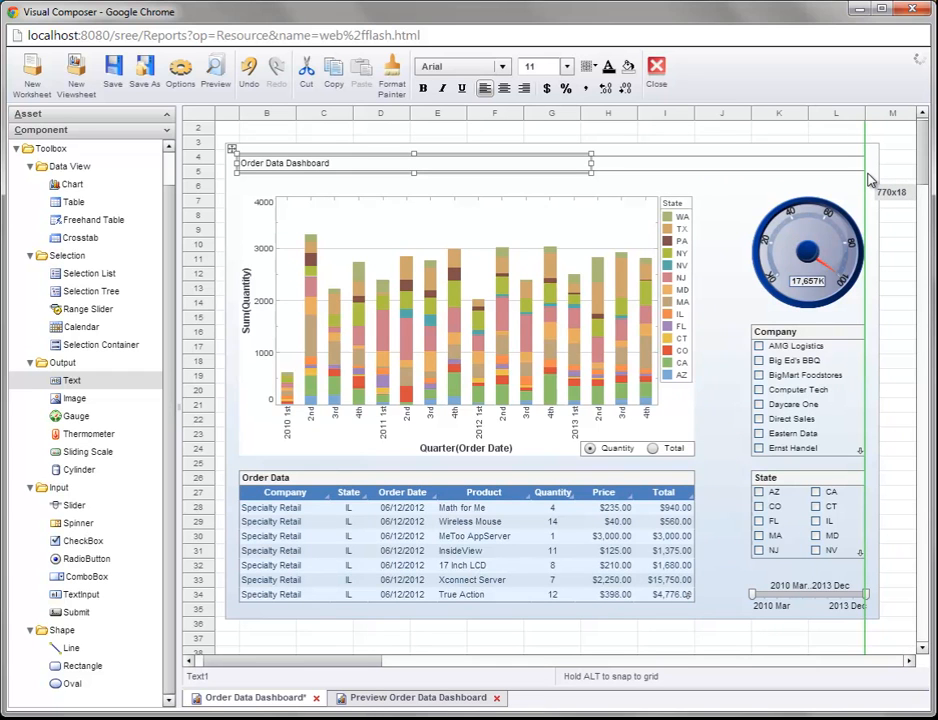
pyautogui.moveTo(869, 180); pyautogui.dragTo(868, 180)
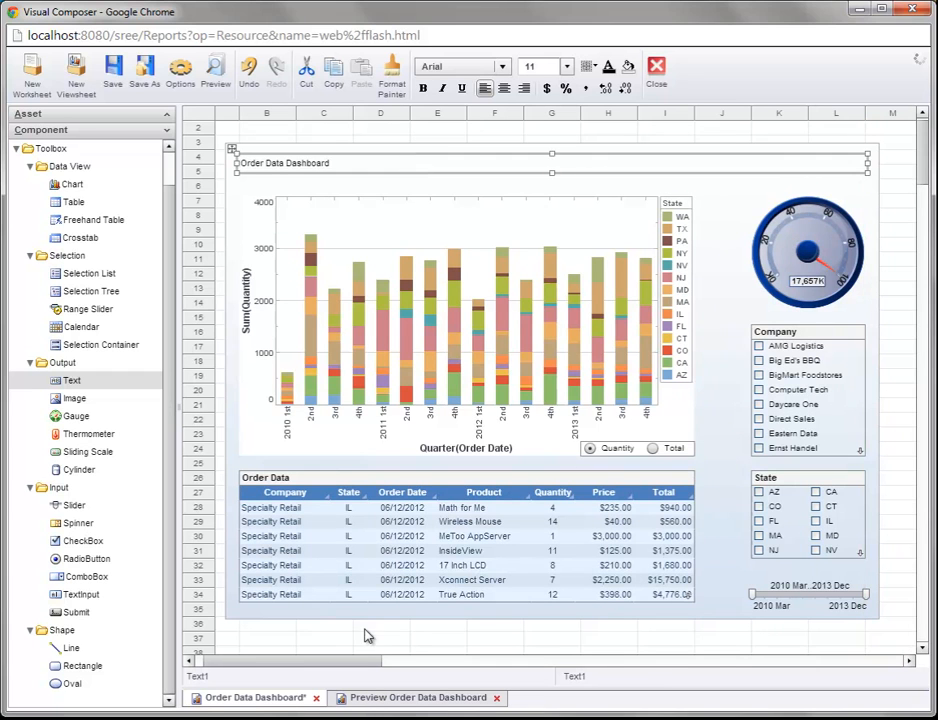
pyautogui.moveTo(354, 660); pyautogui.dragTo(350, 660)
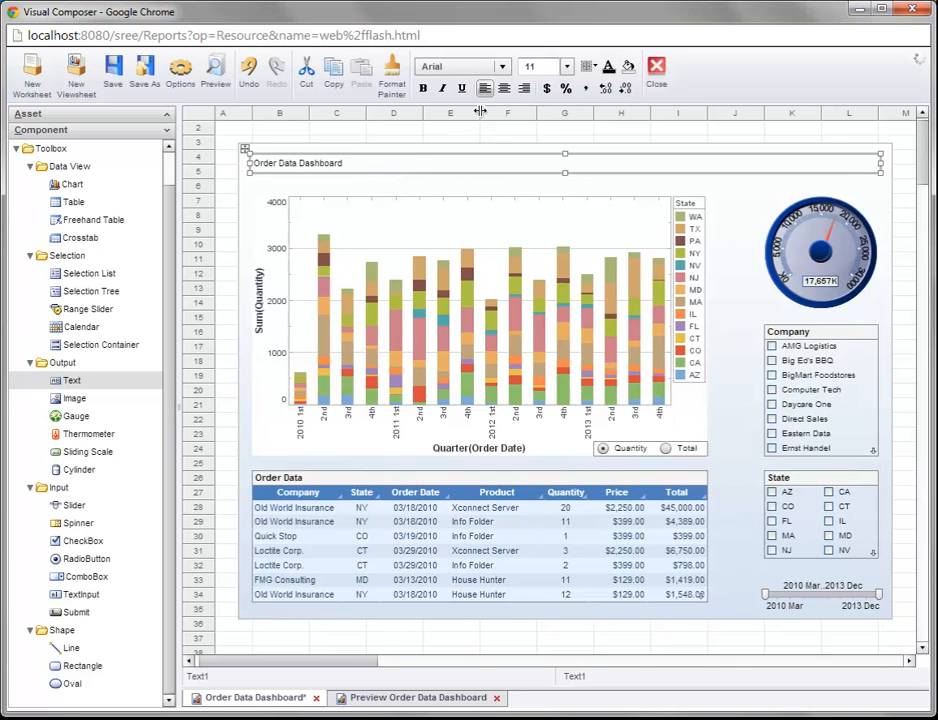
pyautogui.rightClick(336, 163)
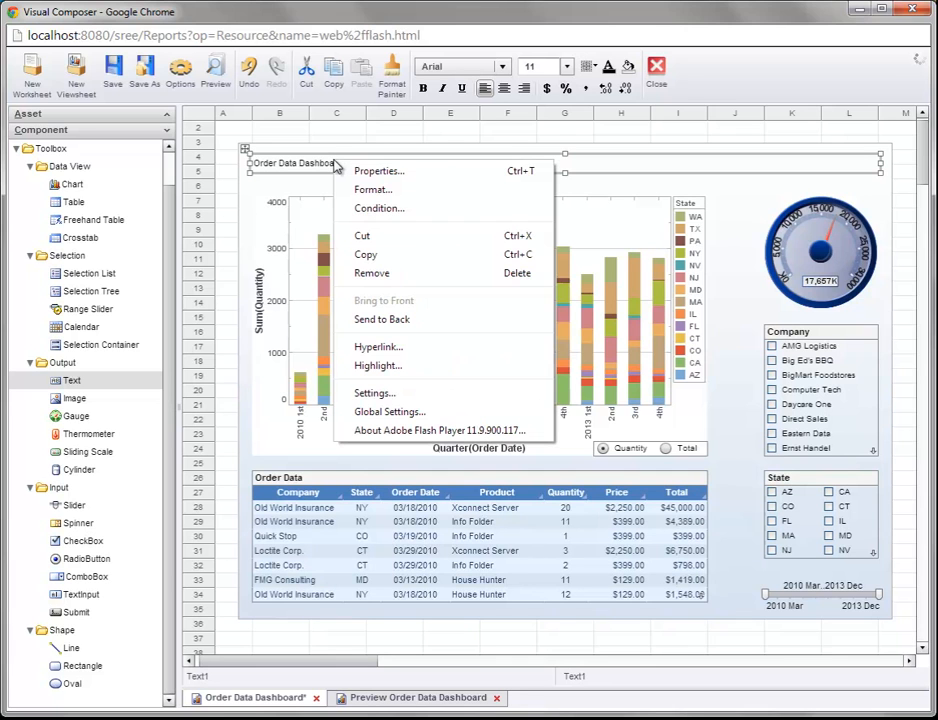
pyautogui.click(398, 192)
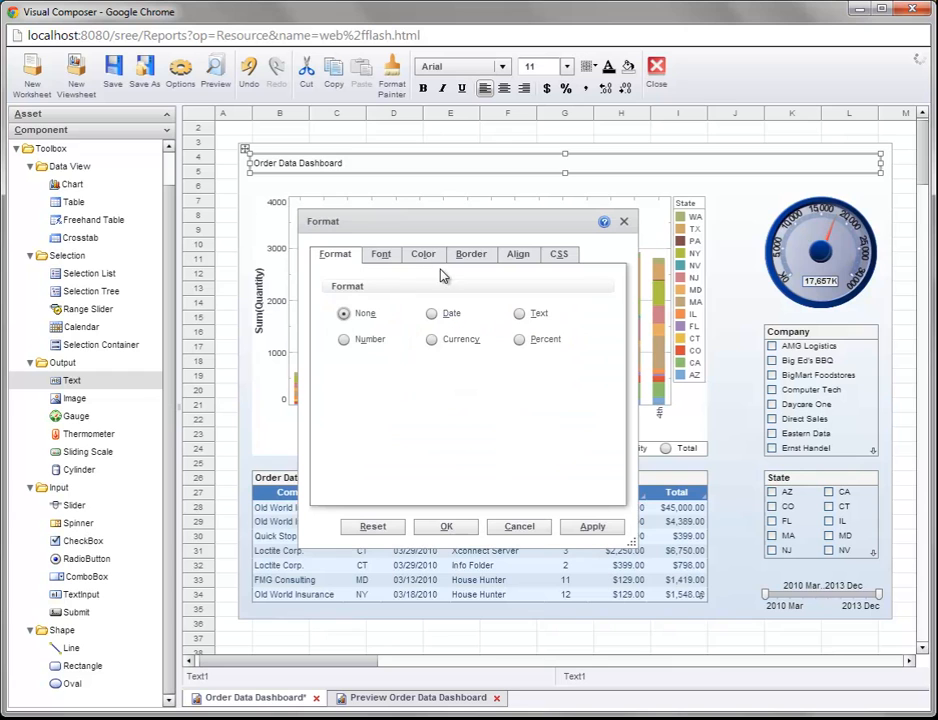
pyautogui.click(623, 222)
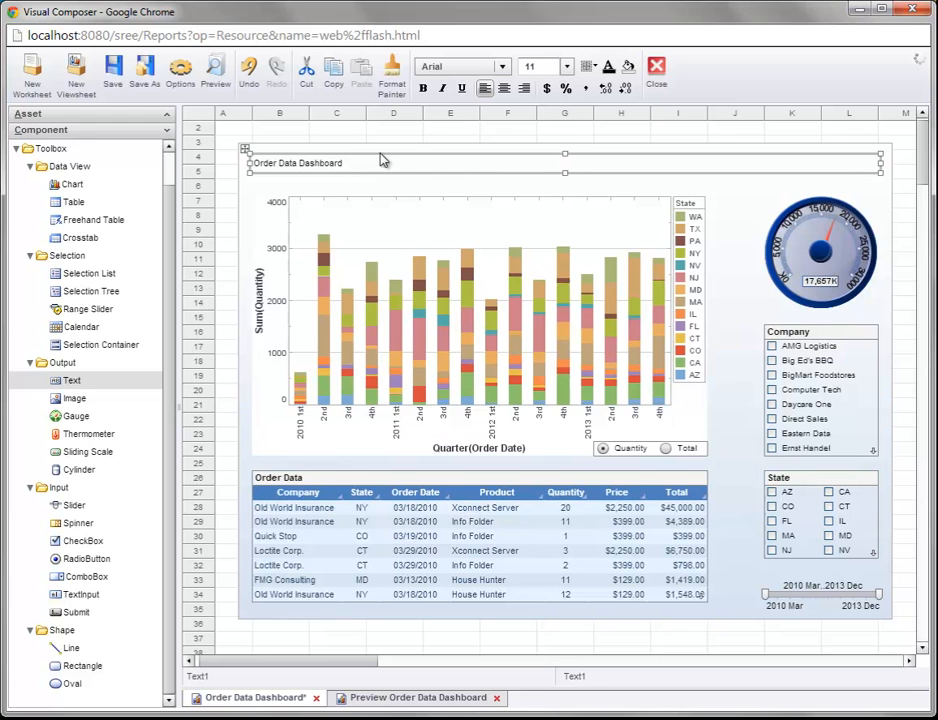
# Format the dashboard title as 18-point, bold, centred text and make its box slightly taller to fit the letters.
pyautogui.click(566, 66)
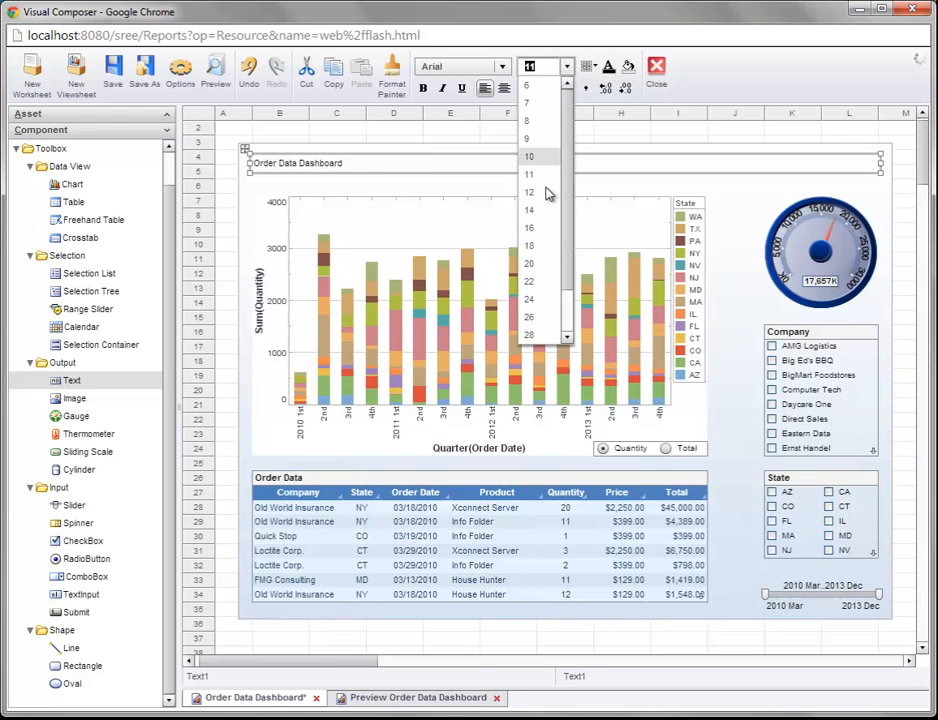
pyautogui.click(541, 246)
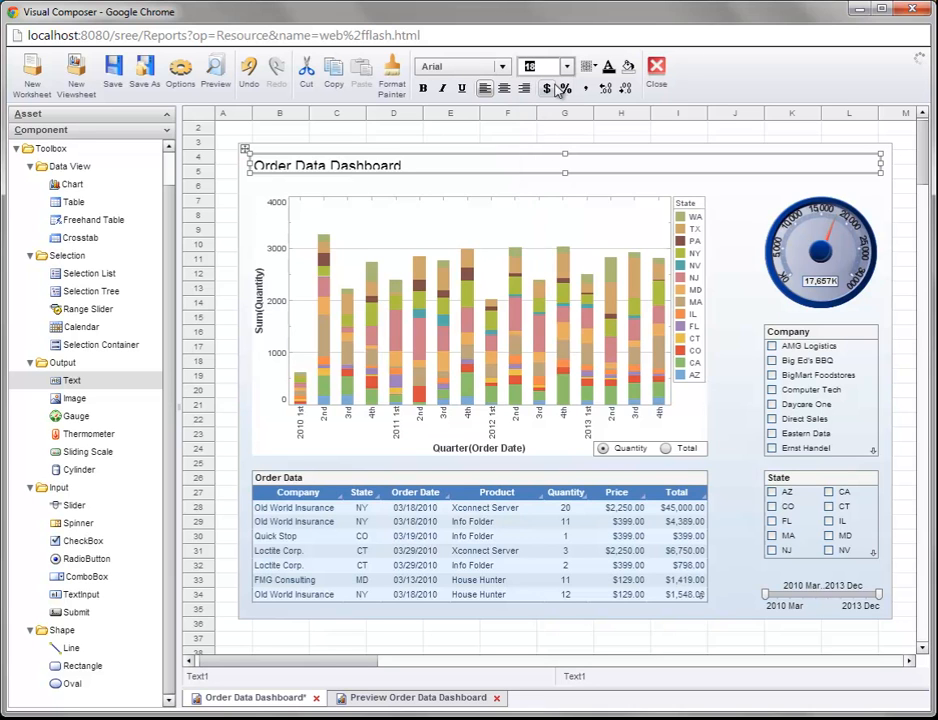
pyautogui.click(424, 89)
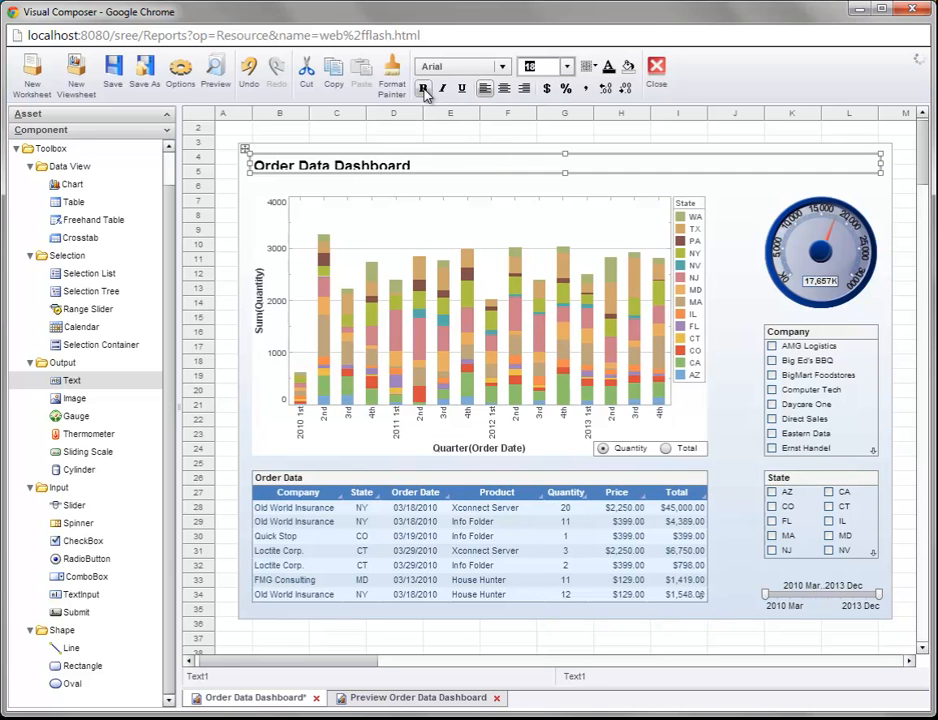
pyautogui.click(506, 90)
pyautogui.moveTo(564, 174); pyautogui.dragTo(563, 187)
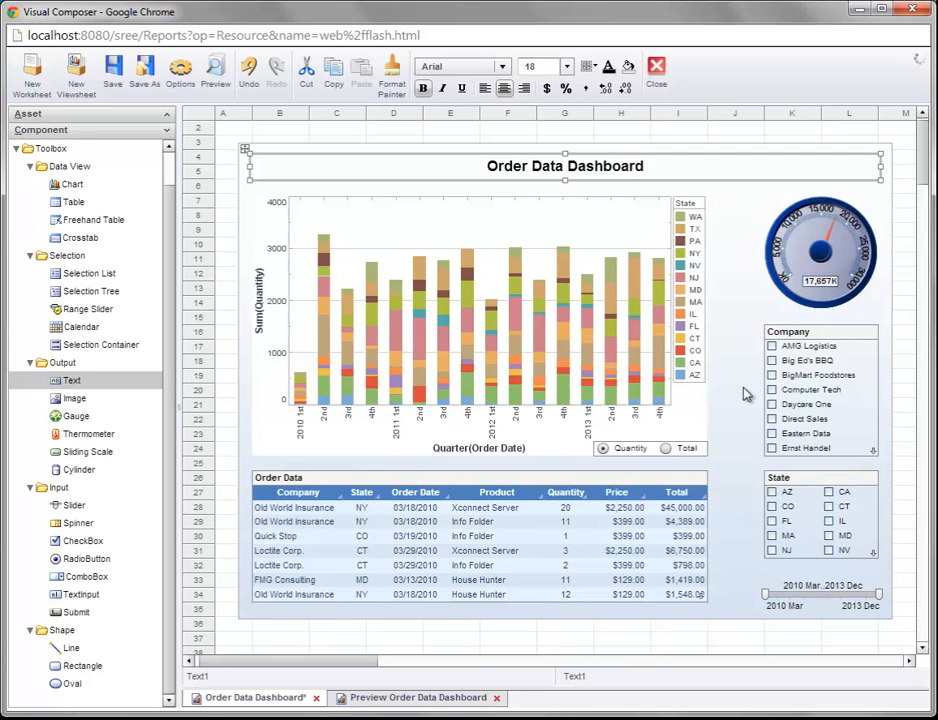
# Add a text label reading "Total $ (Thousands)" in cell F37 below the dashboard and centre its text.
pyautogui.click(510, 642)
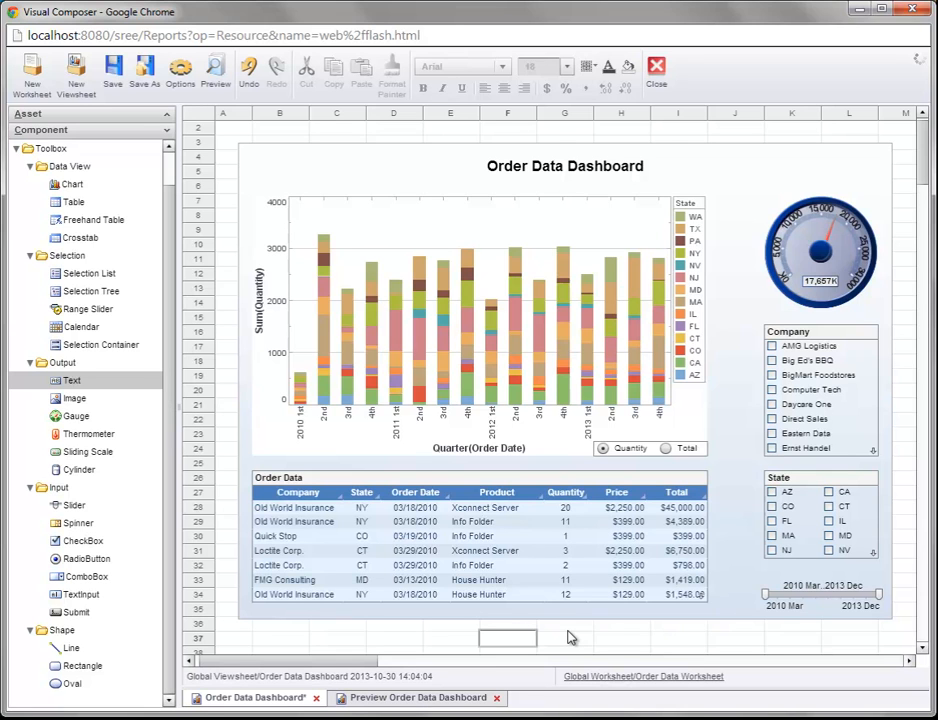
pyautogui.write('Total')
pyautogui.press('Return')
pyautogui.write('$ (Thousands')
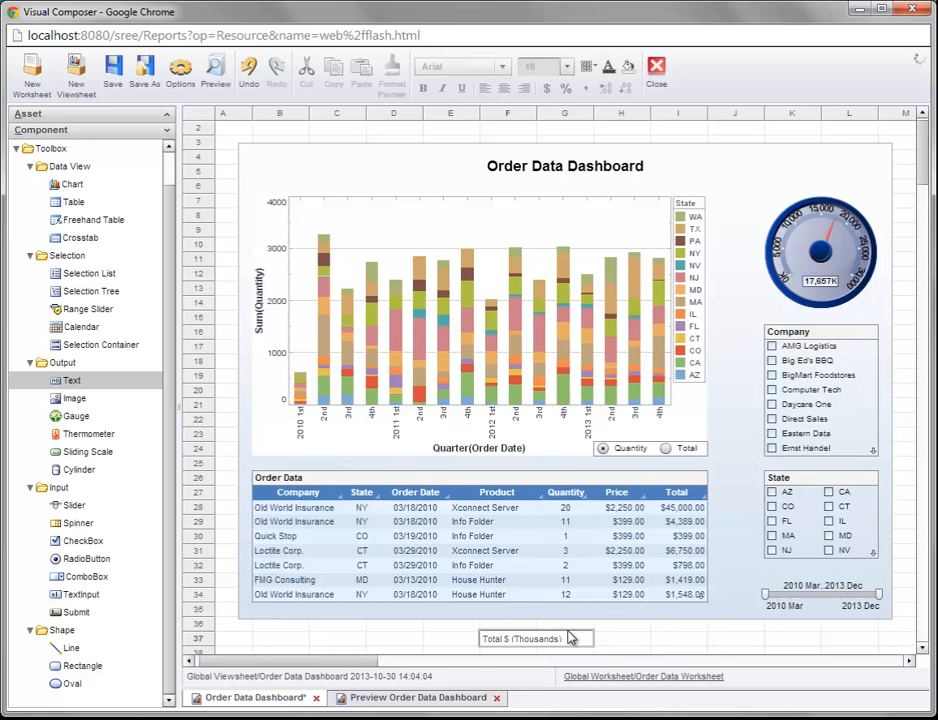
pyautogui.click(619, 641)
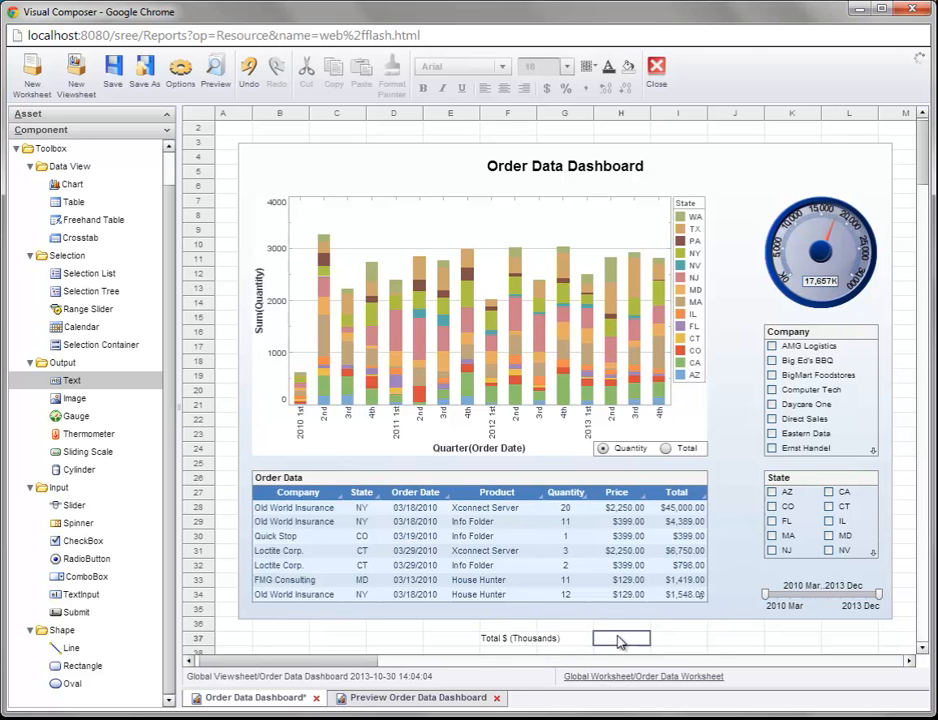
pyautogui.click(527, 641)
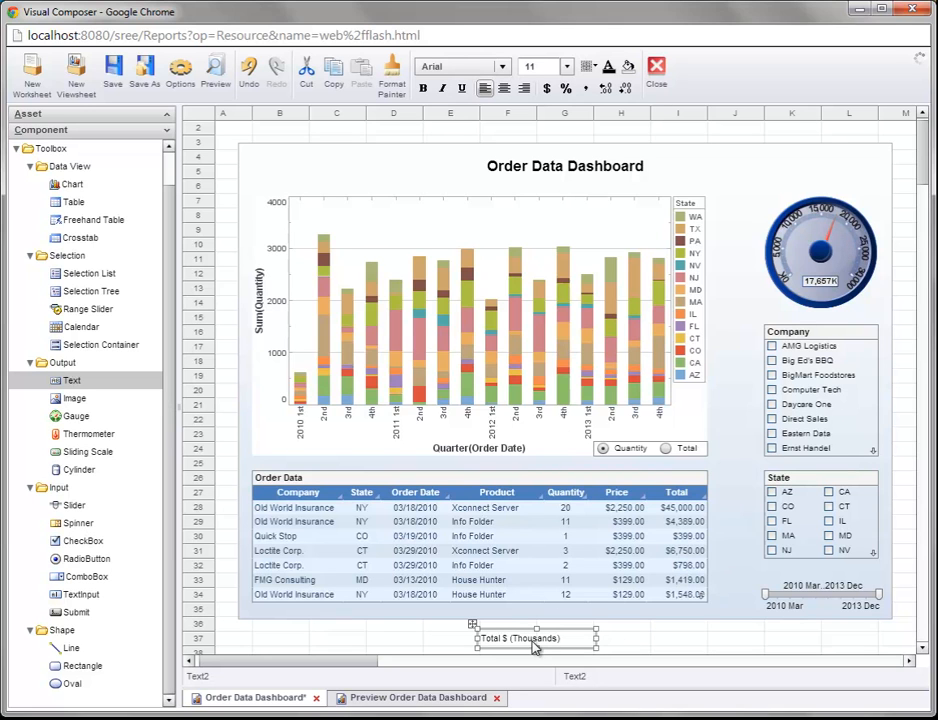
pyautogui.click(504, 88)
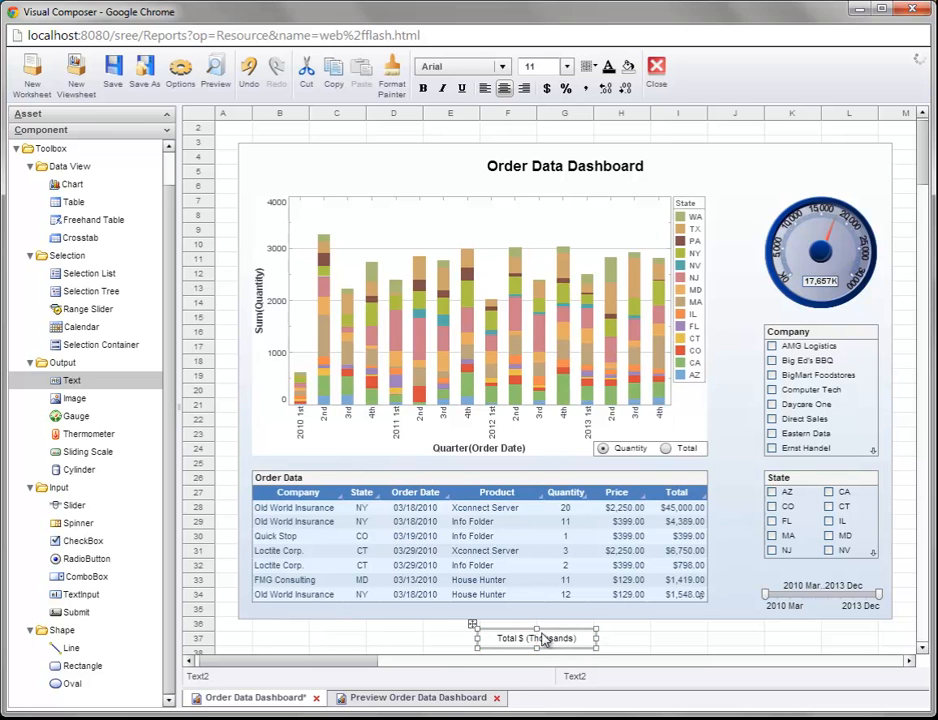
# Nudge the gauge slightly upward to make room for a label between it and the Company list.
pyautogui.click(810, 237)
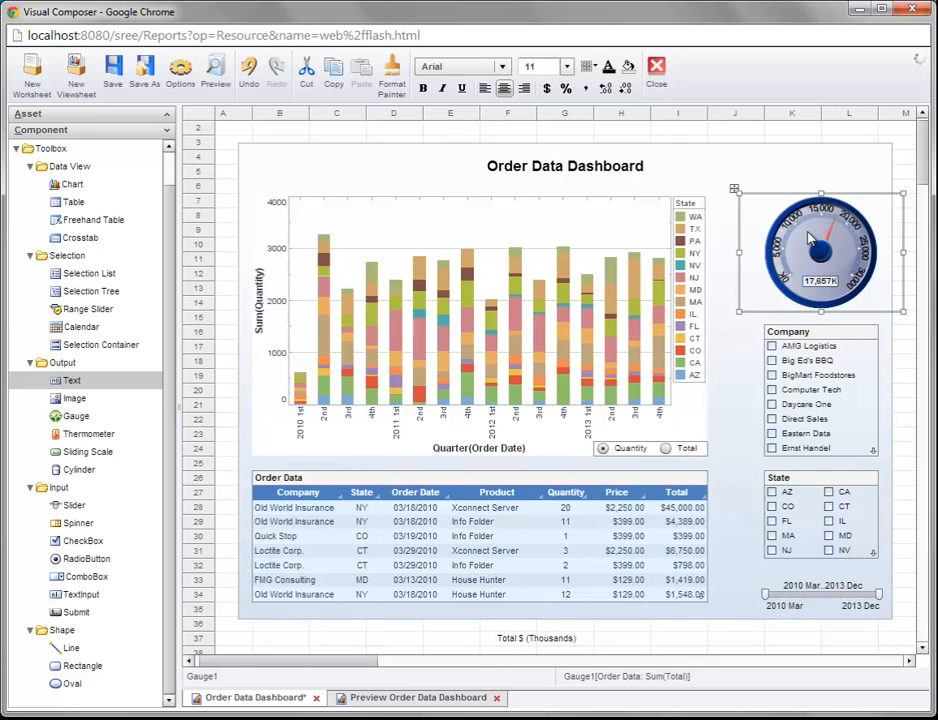
pyautogui.press('Up')
pyautogui.press('Up')
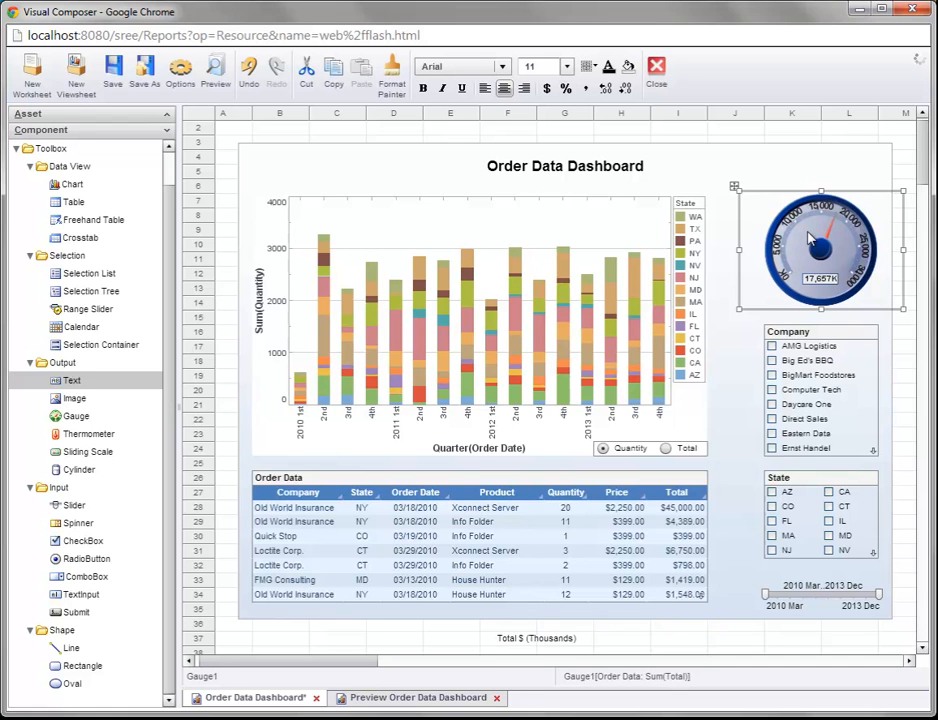
pyautogui.moveTo(807, 232); pyautogui.dragTo(808, 230)
pyautogui.press('Down')
pyautogui.hotkey('ctrl', 'Up')
pyautogui.hotkey('ctrl', 'Up')
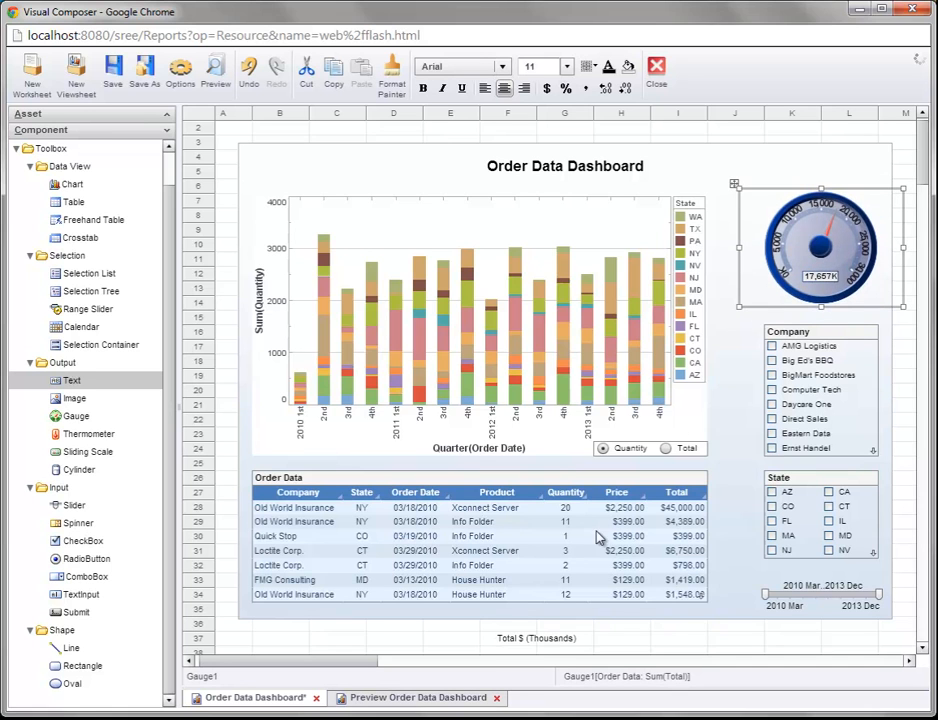
# Move the "Total $ (Thousands)" label between the gauge and the Company list using Move component here, and align it centrally under the gauge.
pyautogui.click(535, 638)
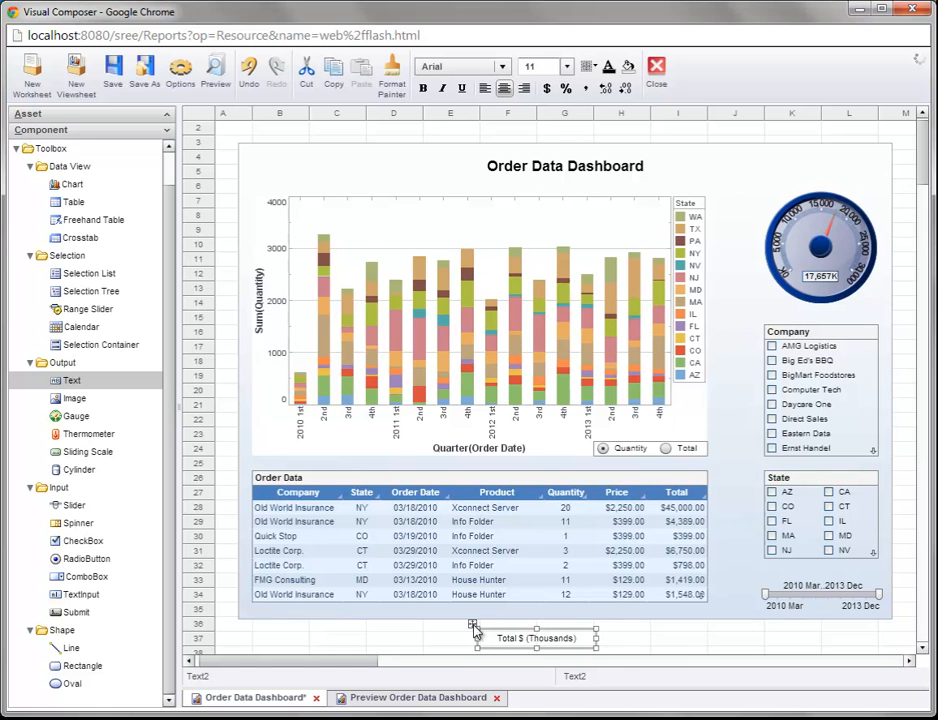
pyautogui.moveTo(480, 643); pyautogui.dragTo(760, 297)
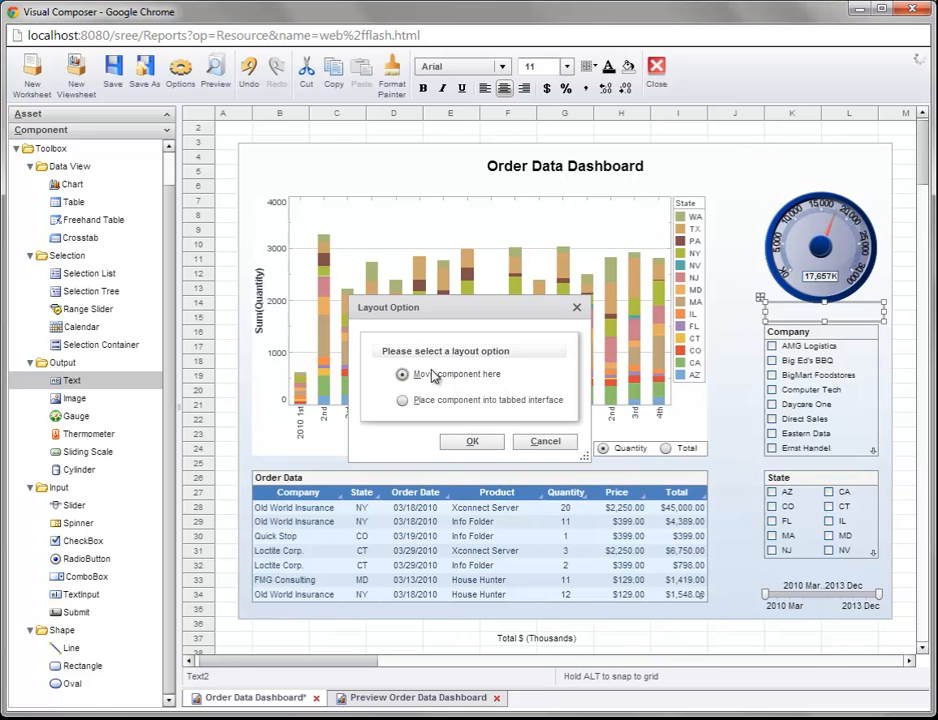
pyautogui.click(470, 440)
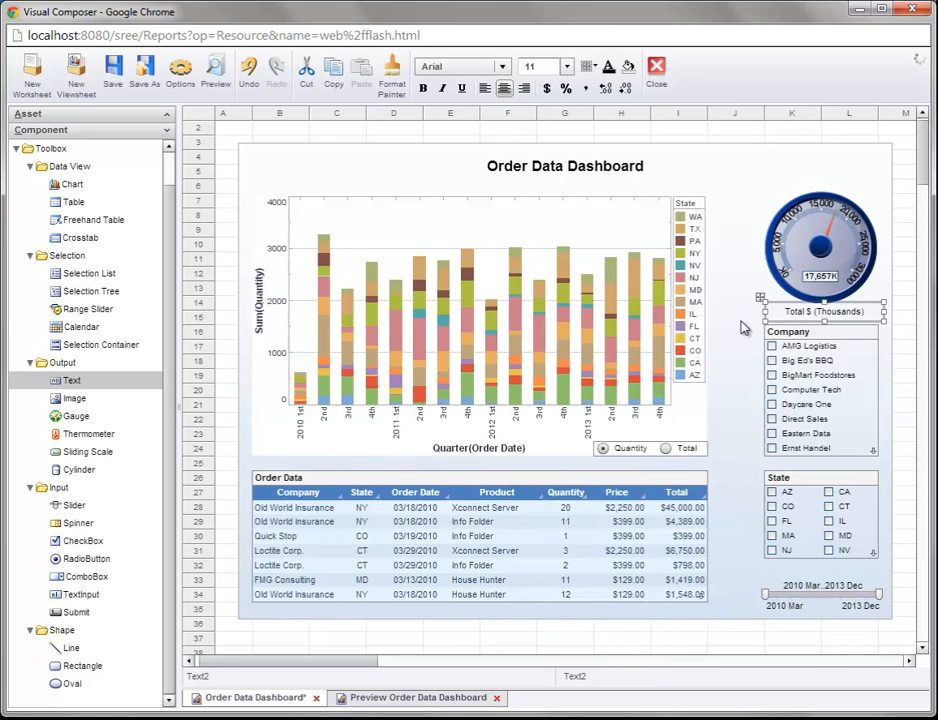
pyautogui.click(822, 298)
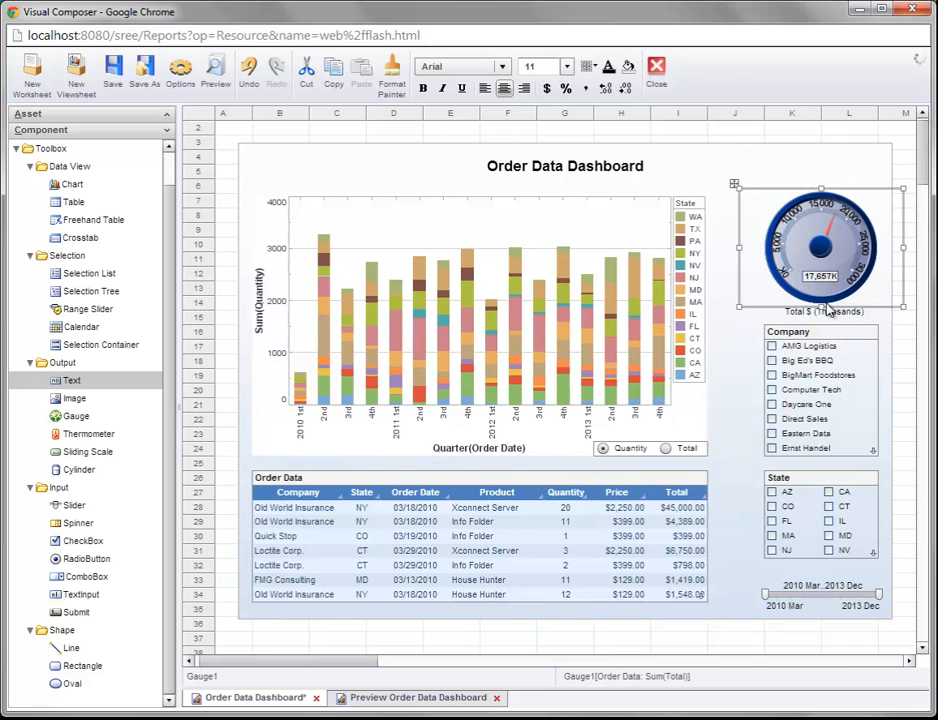
pyautogui.click(830, 316)
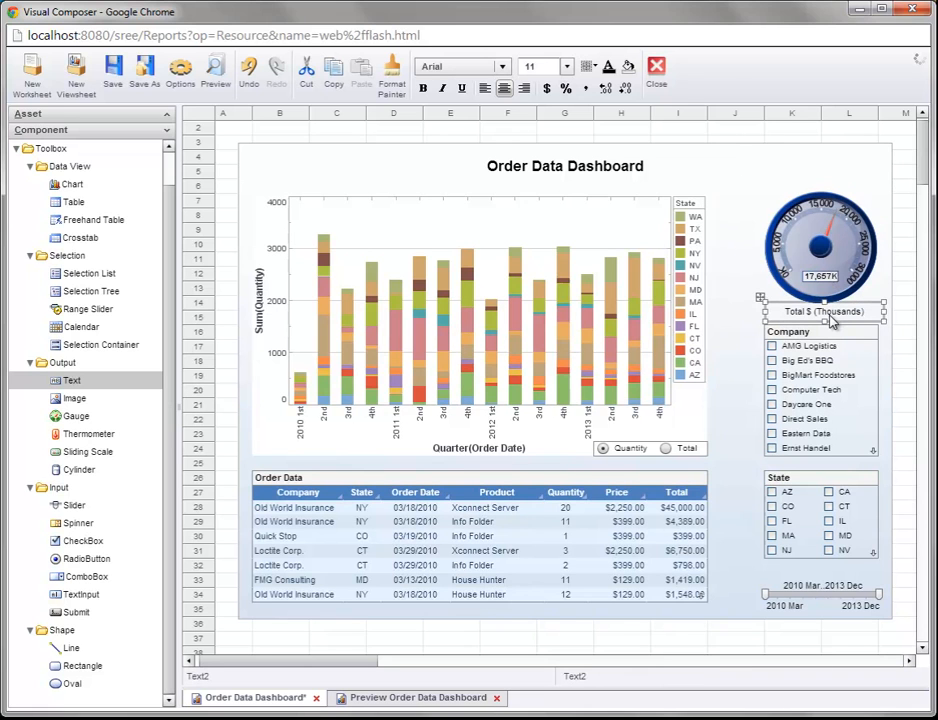
pyautogui.hotkey('ctrl', 'Left')
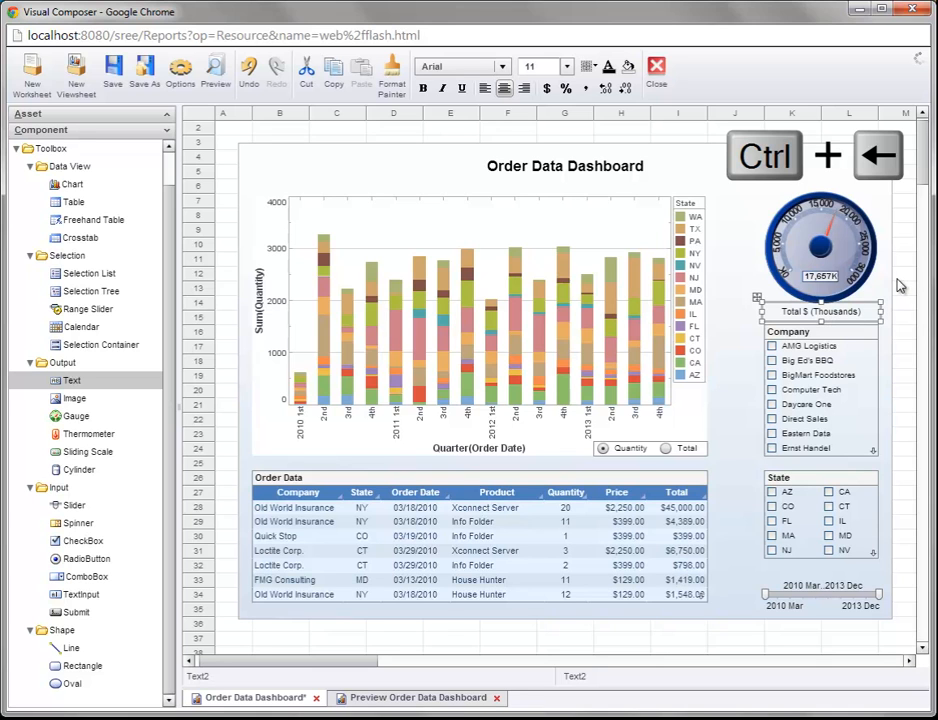
pyautogui.click(657, 641)
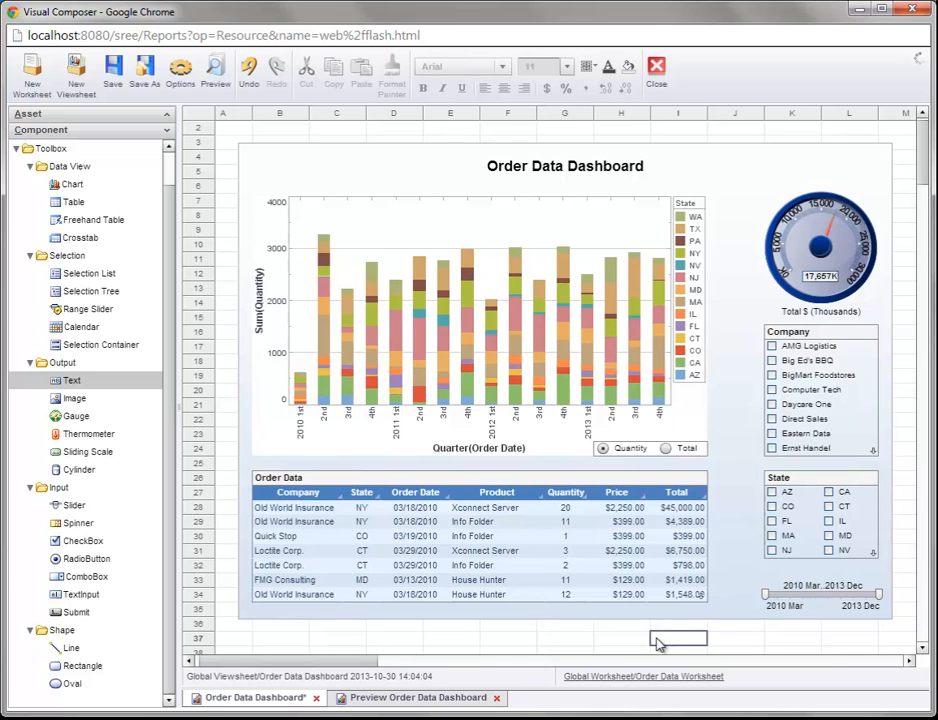
# Place a Rectangle shape enlarged to cover the chart and Order Data table area below the title, and send it to the back.
pyautogui.moveTo(880, 495)
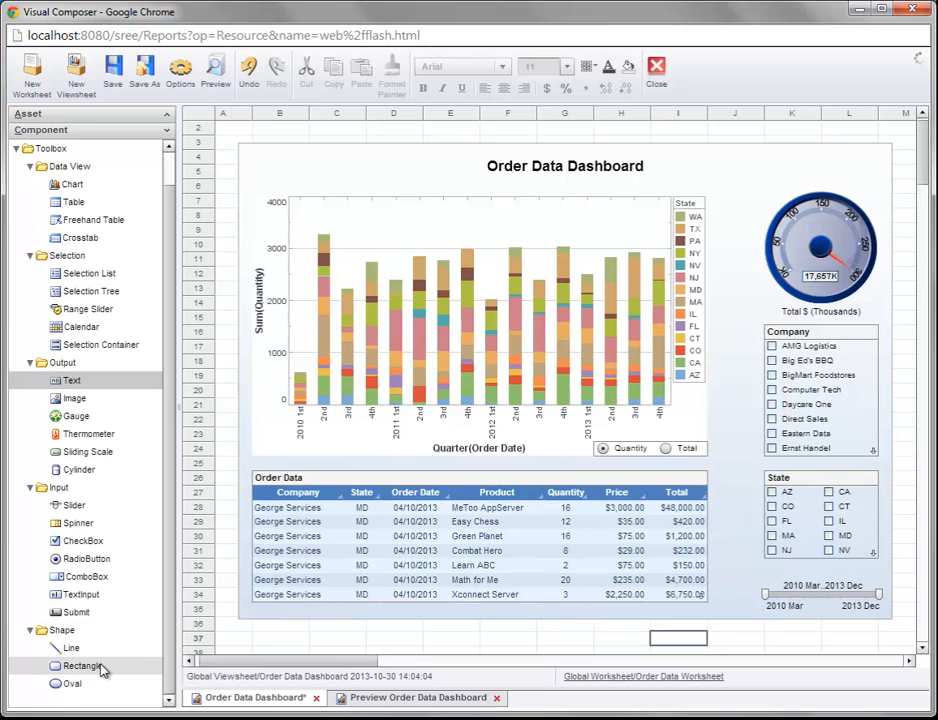
pyautogui.moveTo(101, 670); pyautogui.dragTo(230, 143)
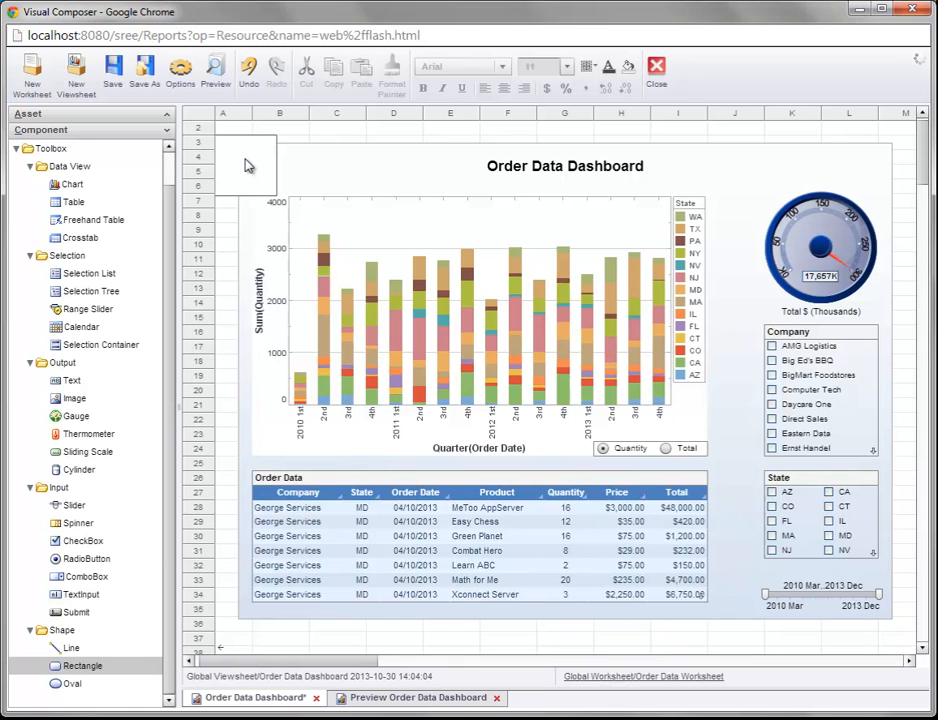
pyautogui.click(251, 163)
pyautogui.moveTo(255, 161); pyautogui.dragTo(283, 181)
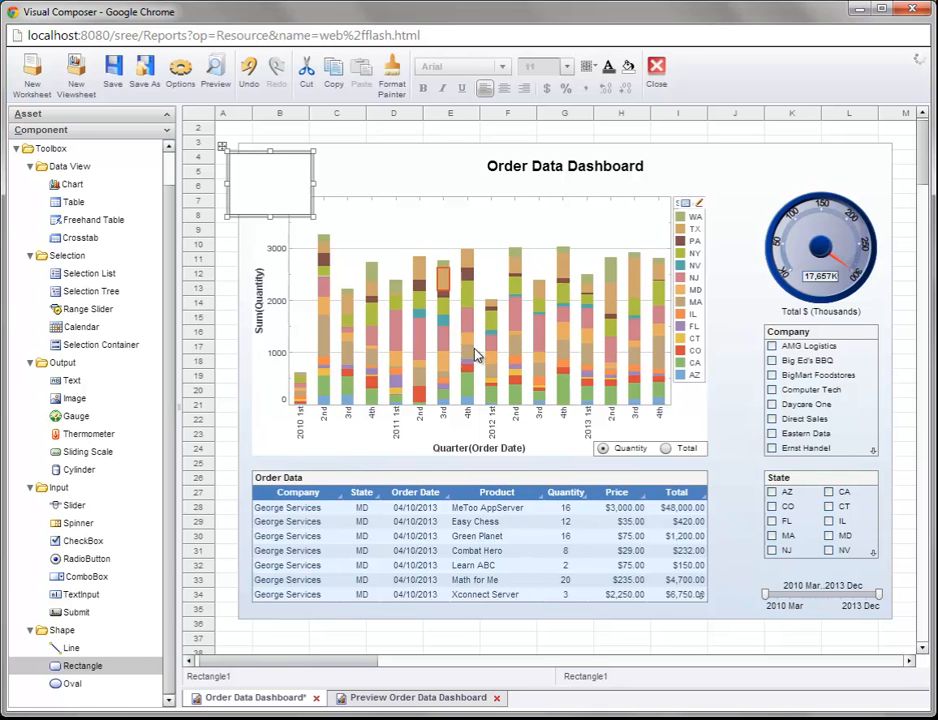
pyautogui.moveTo(264, 178)
pyautogui.mouseDown()
pyautogui.moveTo(293, 190)
pyautogui.moveTo(277, 192)
pyautogui.mouseUp()
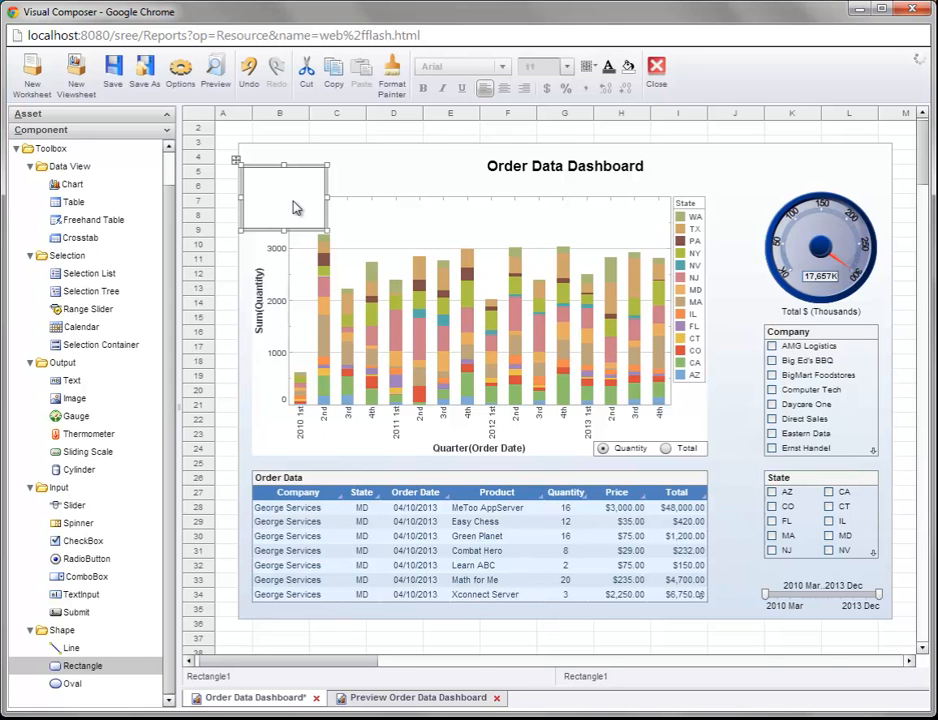
pyautogui.moveTo(287, 203); pyautogui.dragTo(734, 612)
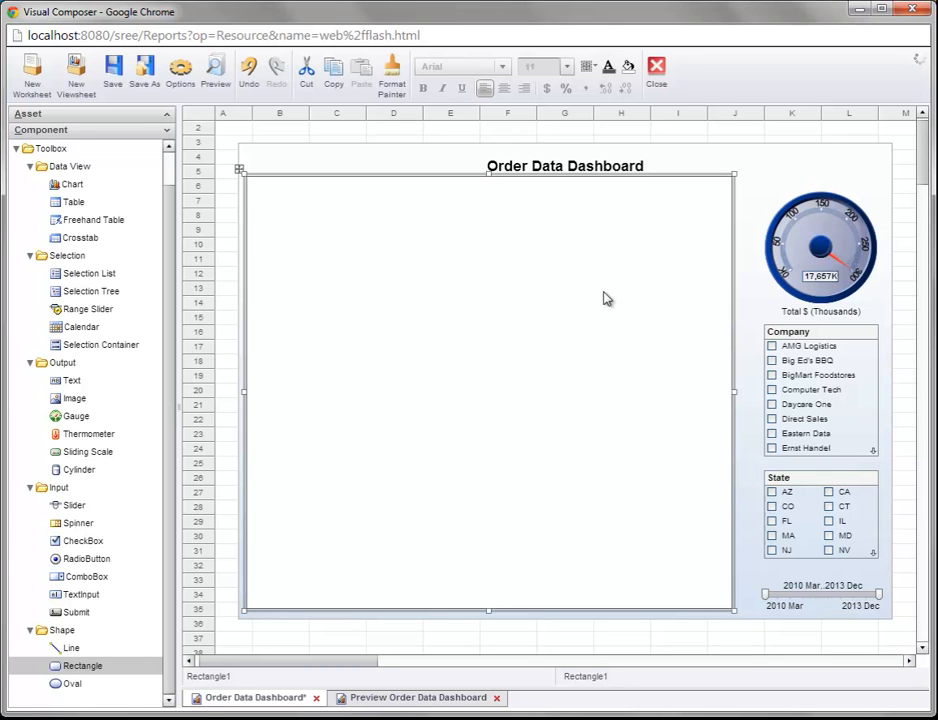
pyautogui.rightClick(695, 225)
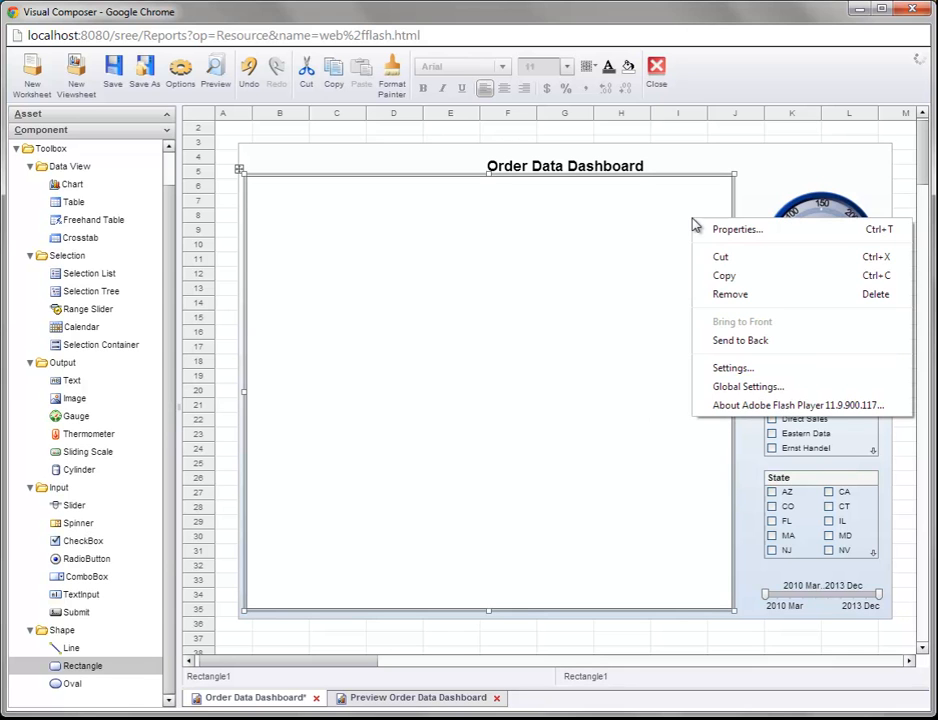
pyautogui.click(765, 345)
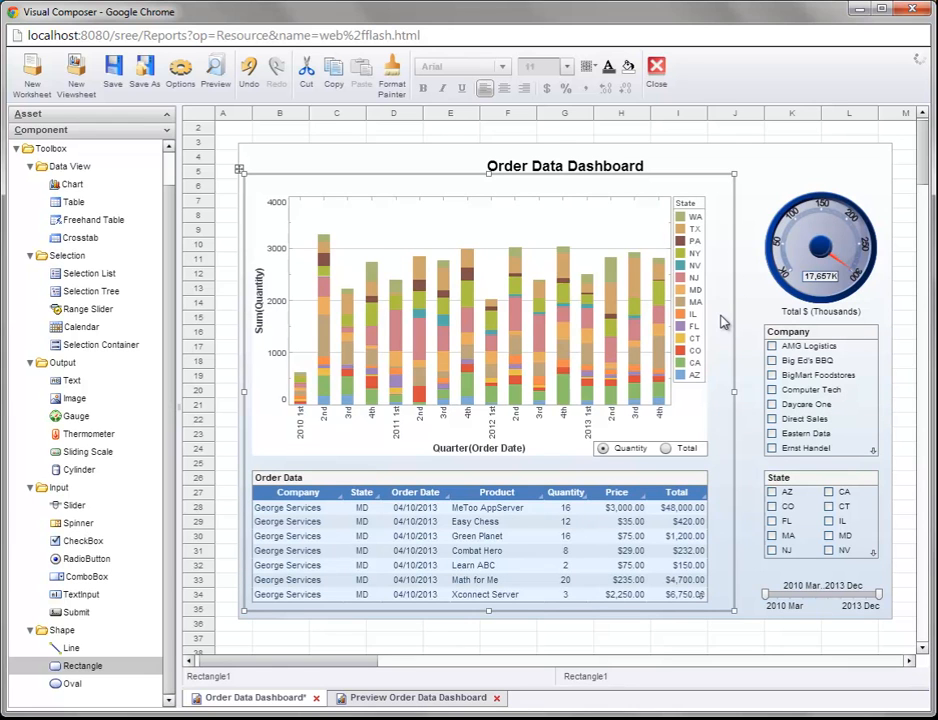
# Send the background image to the back so that it lies behind the framing rectangle.
pyautogui.click(770, 163)
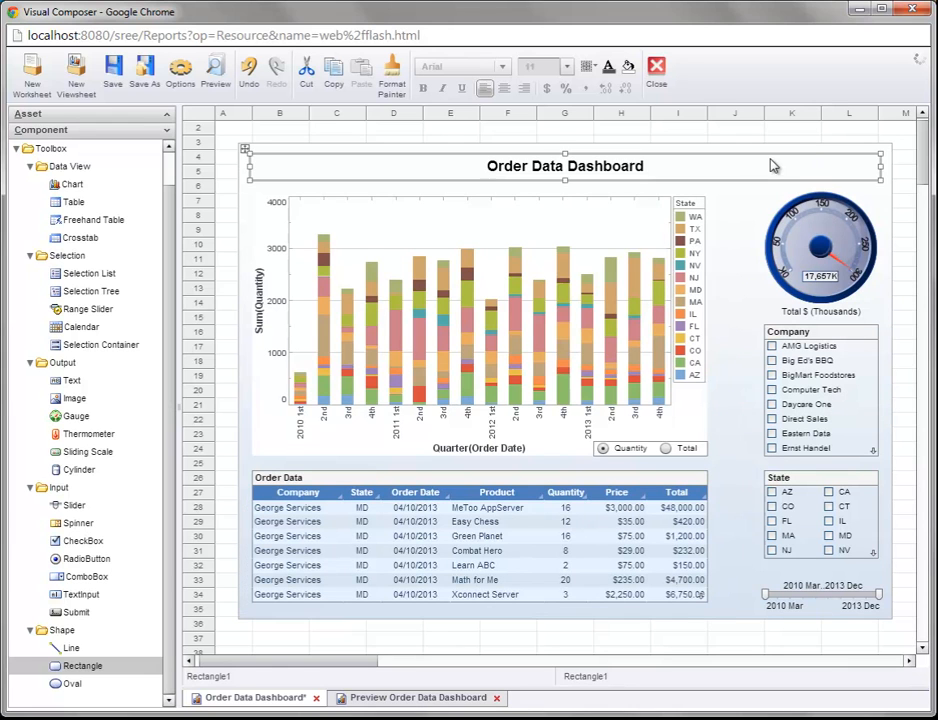
pyautogui.click(883, 203)
pyautogui.rightClick(886, 172)
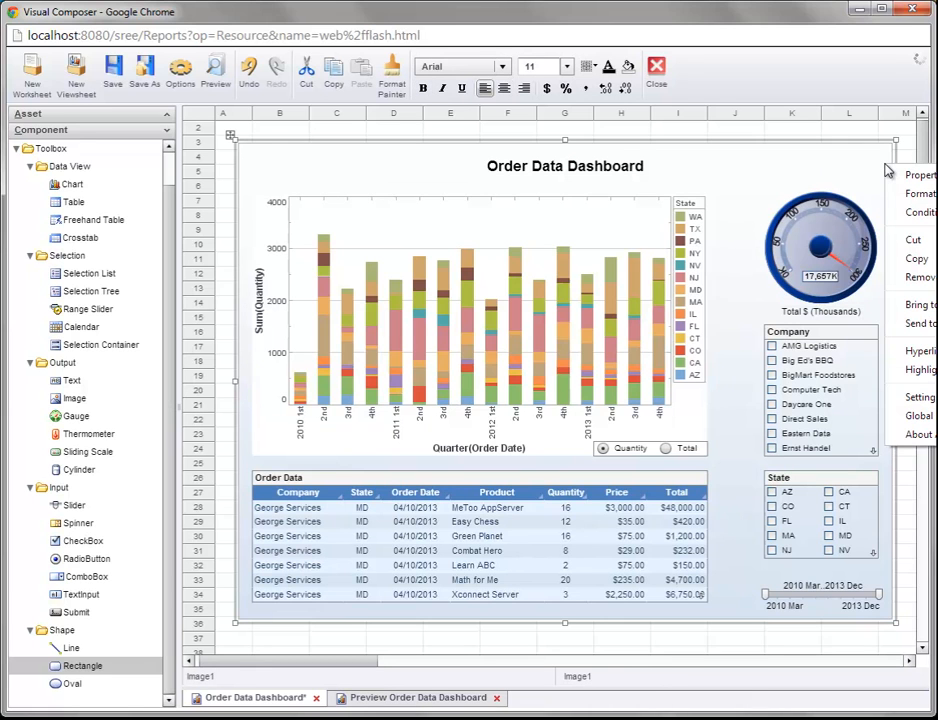
pyautogui.rightClick(252, 166)
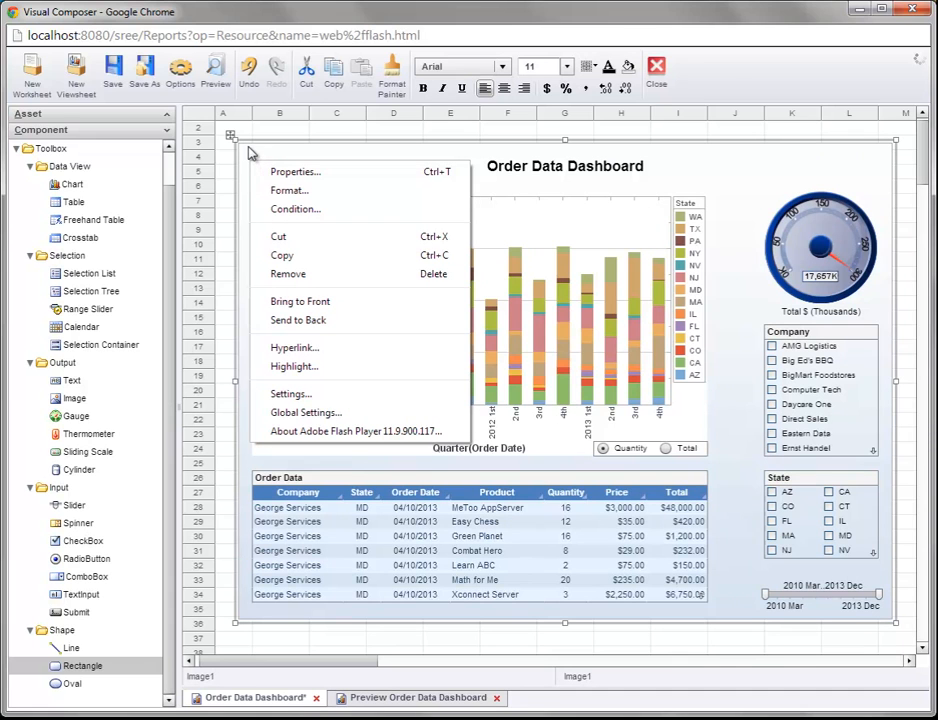
pyautogui.click(530, 175)
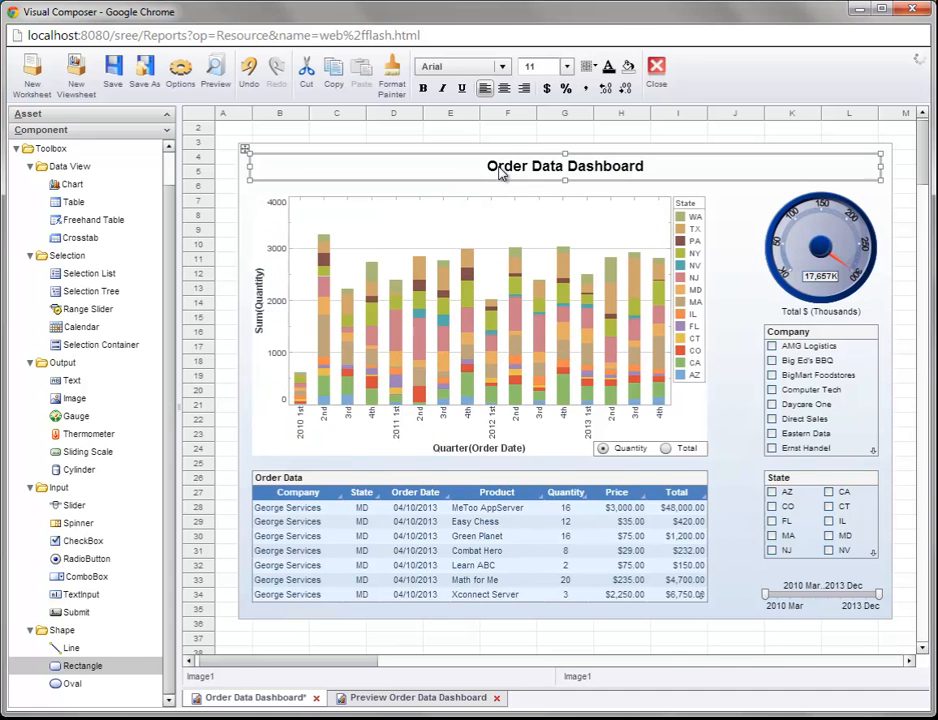
pyautogui.rightClick(246, 195)
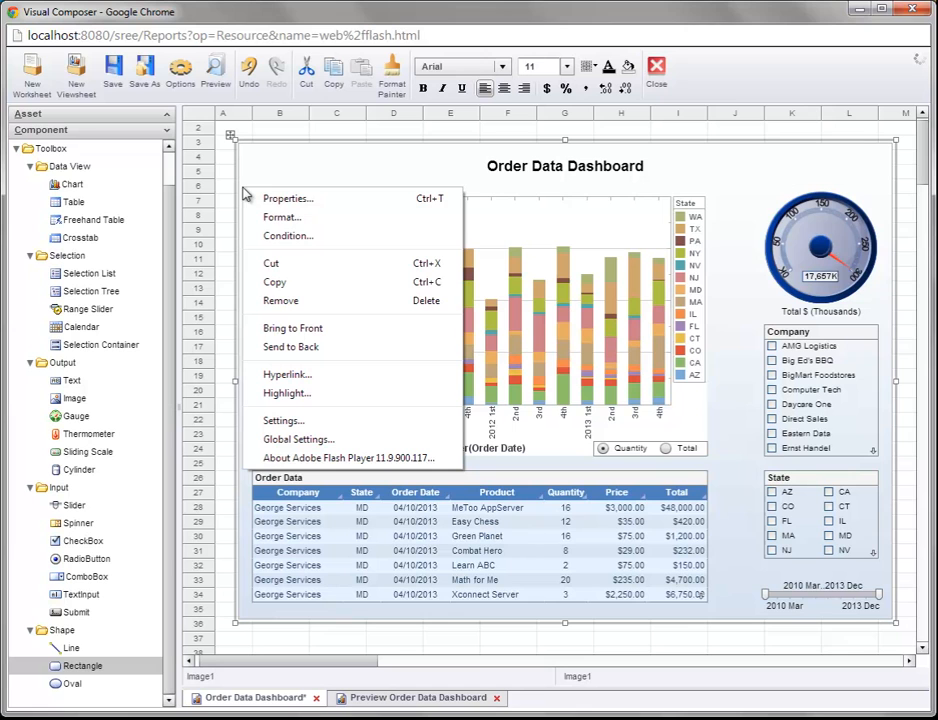
pyautogui.click(333, 347)
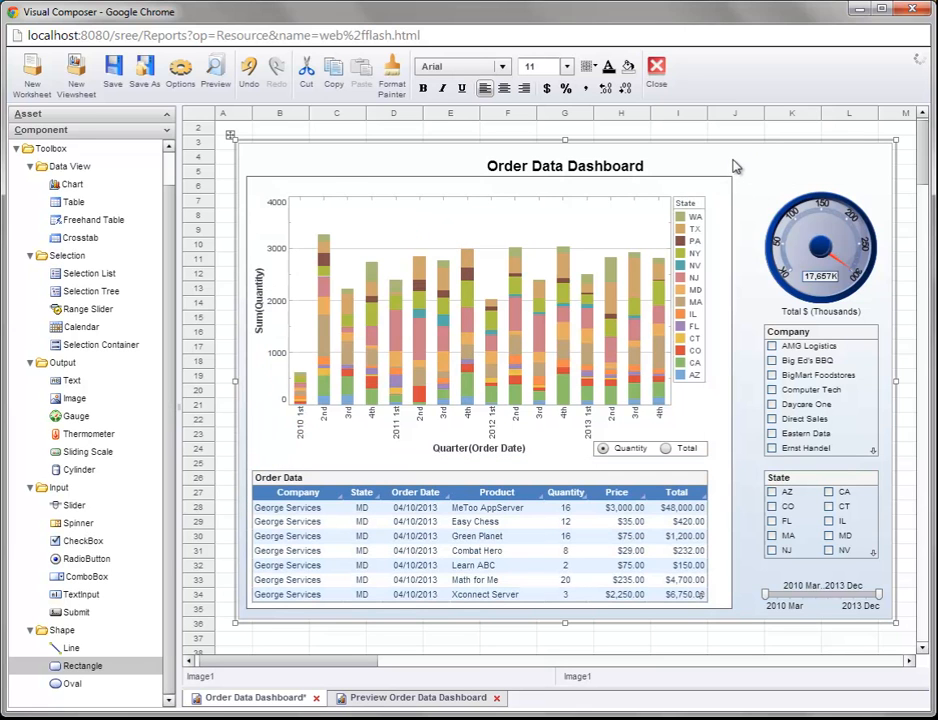
# Fit the rectangle more closely around the chart and Order Data table, and extend the background image's left edge slightly outward.
pyautogui.click(732, 255)
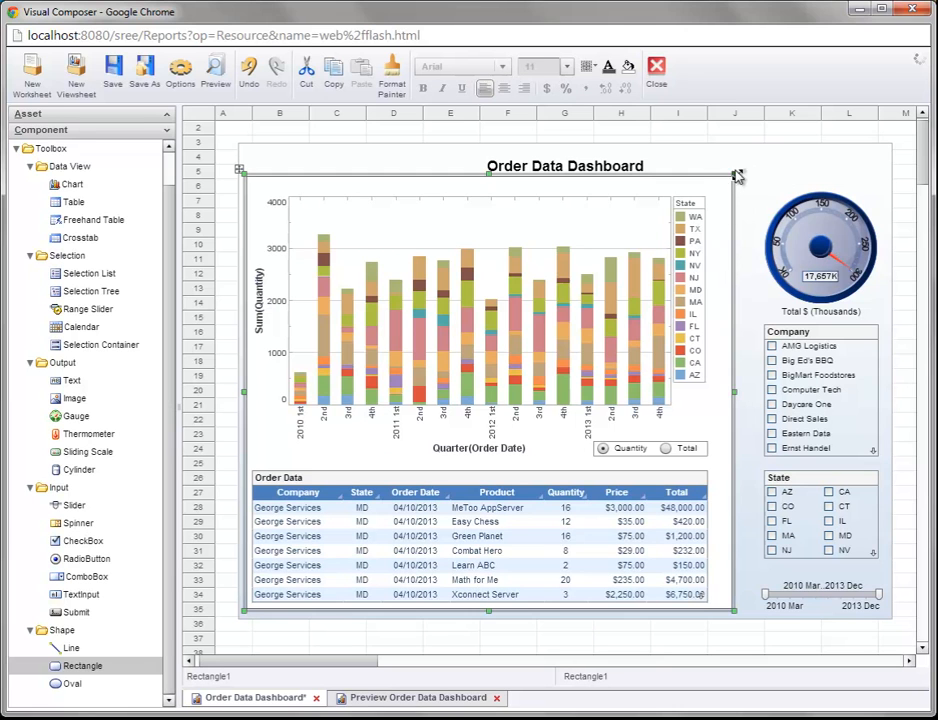
pyautogui.moveTo(734, 178); pyautogui.dragTo(715, 188)
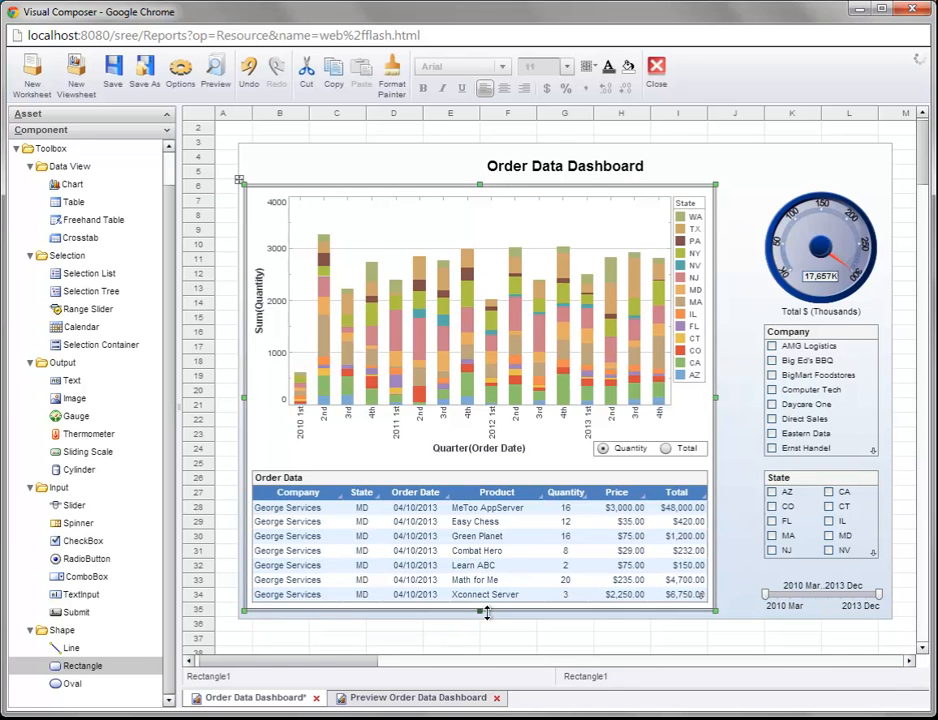
pyautogui.moveTo(482, 612); pyautogui.dragTo(480, 614)
pyautogui.moveTo(716, 398); pyautogui.dragTo(721, 403)
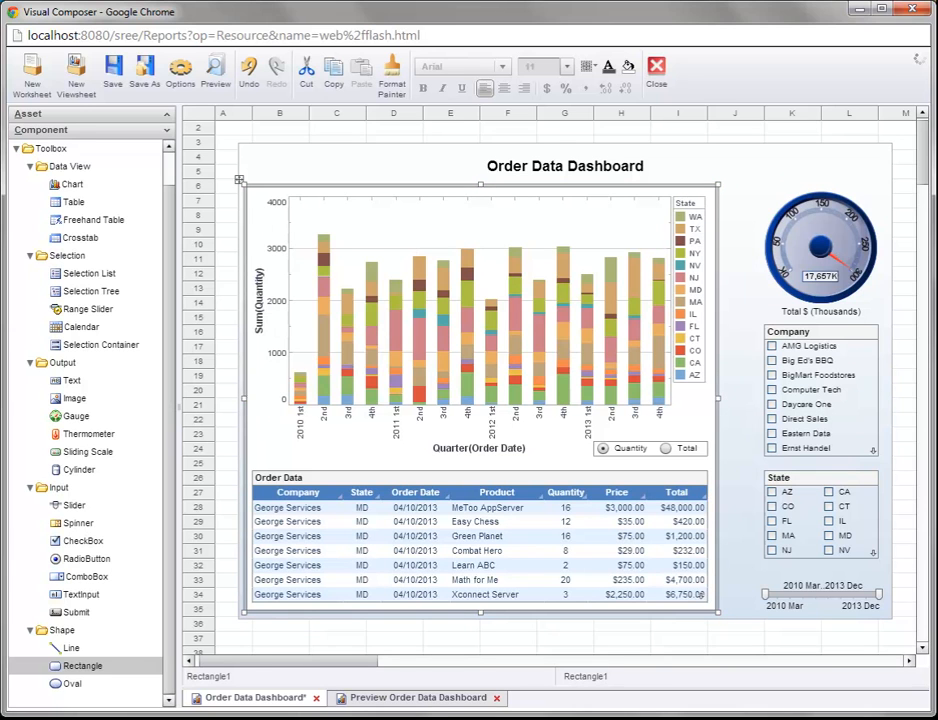
pyautogui.moveTo(244, 398); pyautogui.dragTo(241, 404)
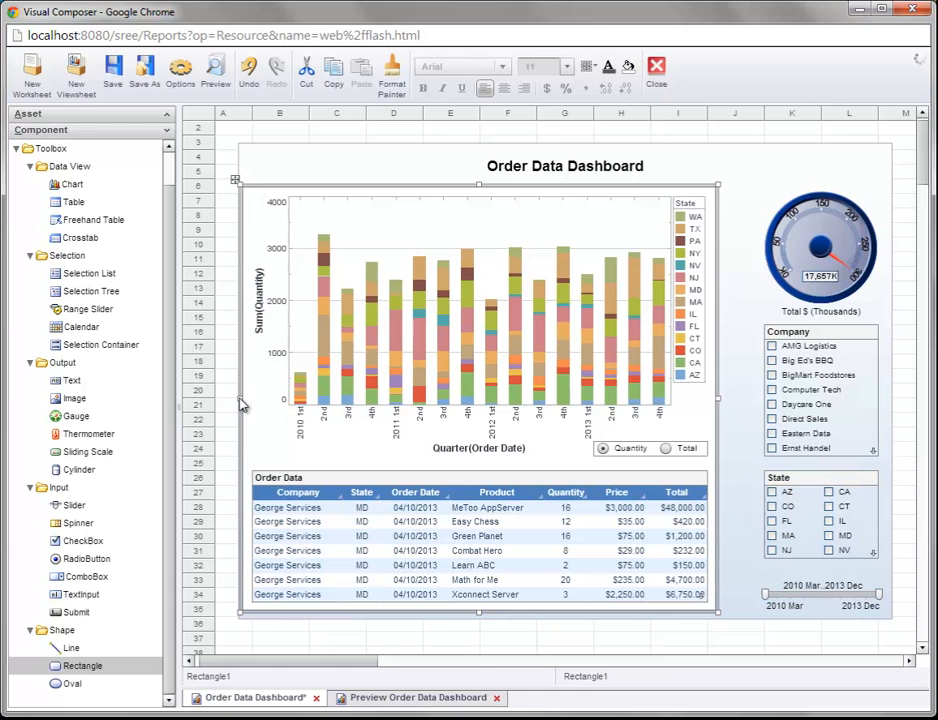
pyautogui.click(263, 173)
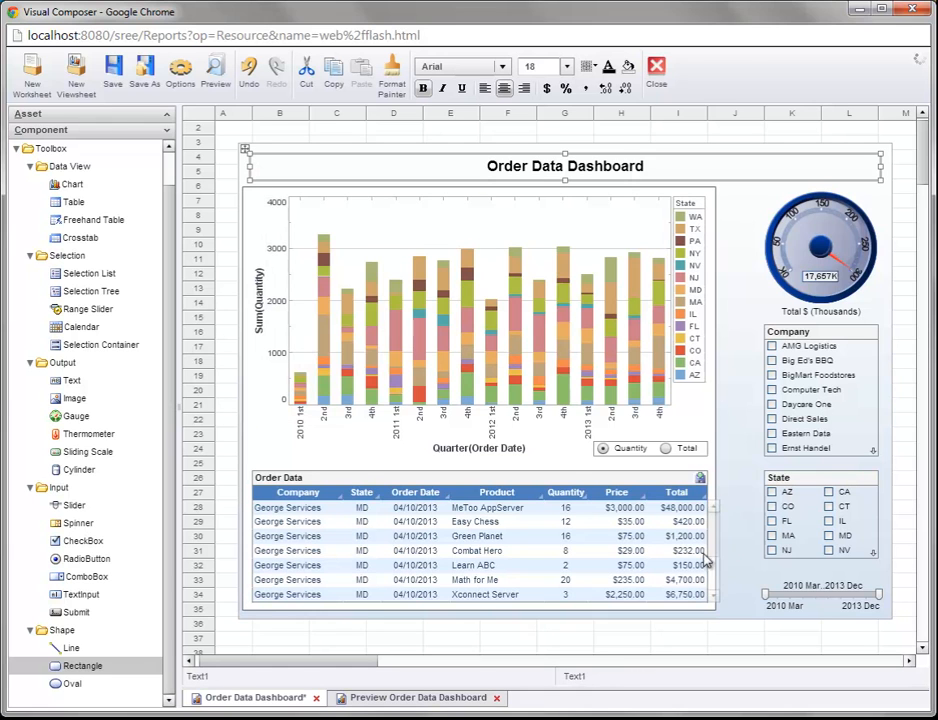
pyautogui.click(730, 556)
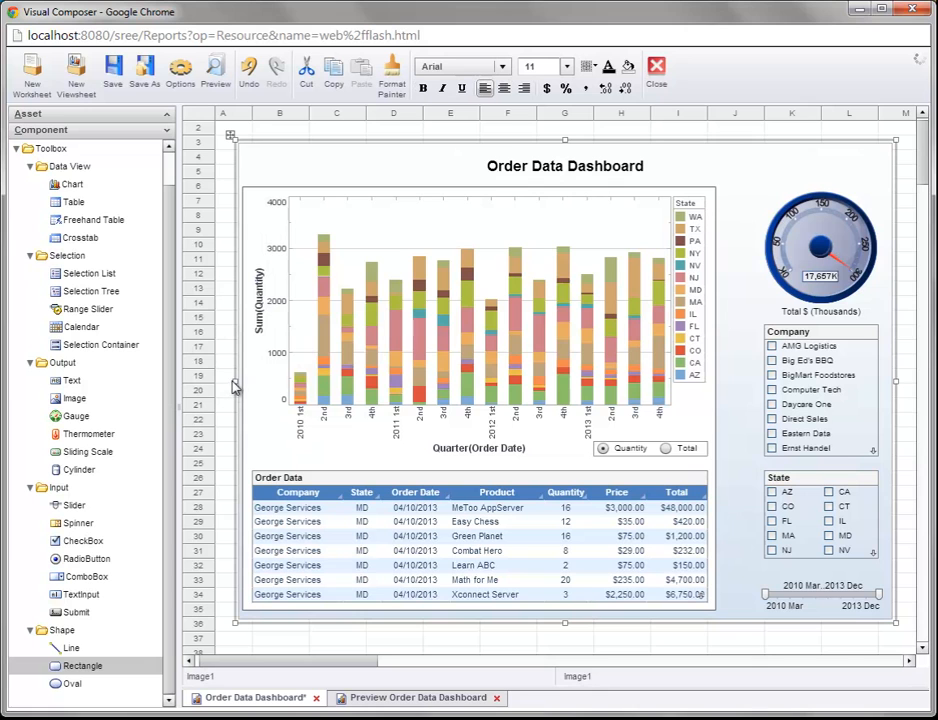
pyautogui.moveTo(233, 388); pyautogui.dragTo(230, 388)
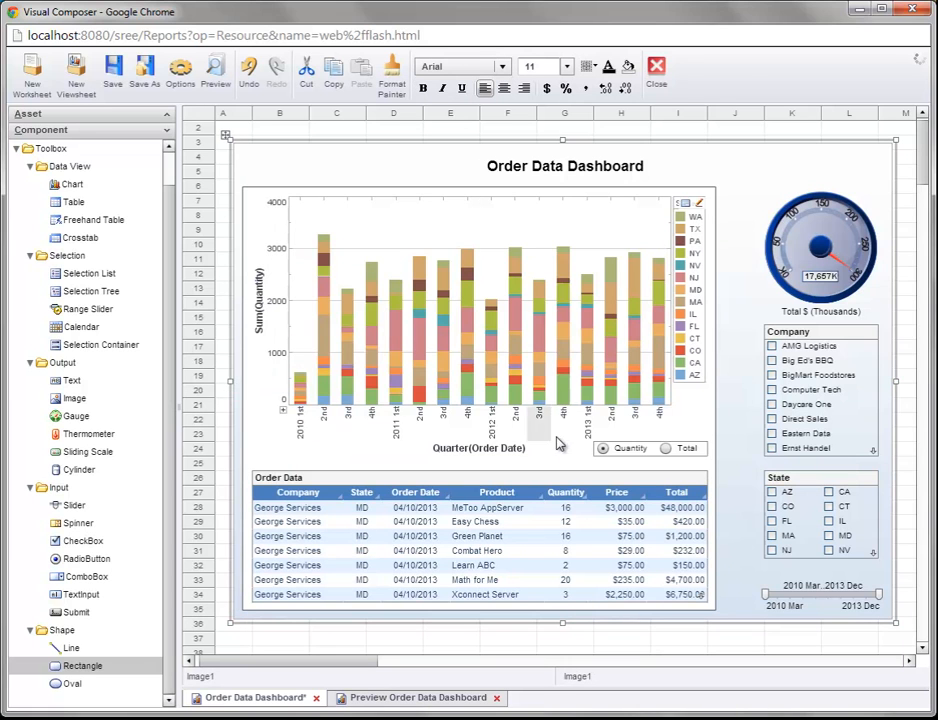
# Set the round corner of the rectangle around the chart and table to 12 px.
pyautogui.click(716, 396)
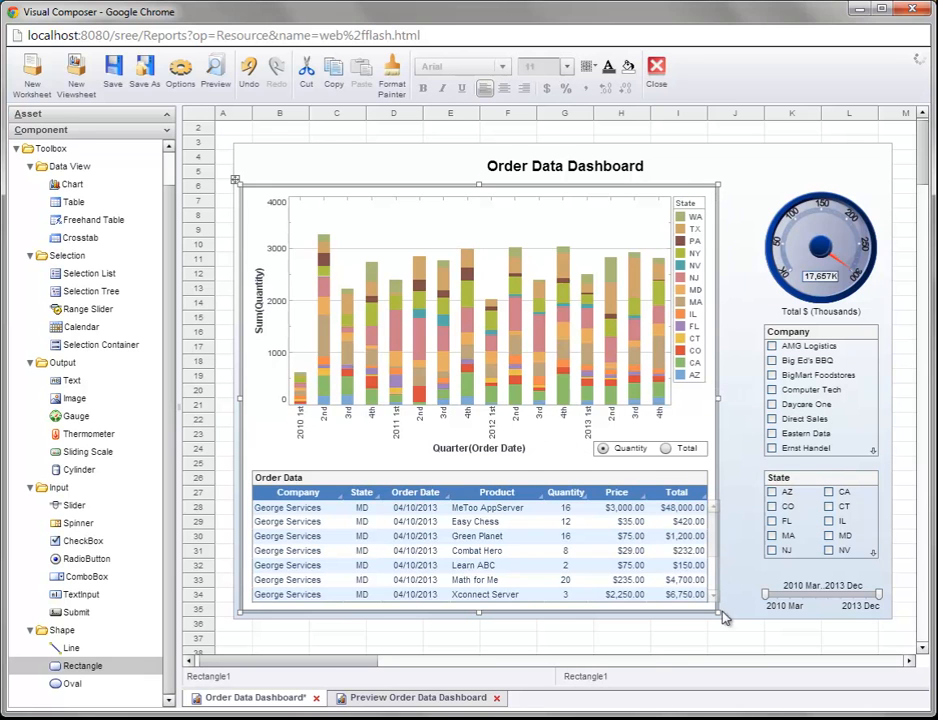
pyautogui.rightClick(710, 421)
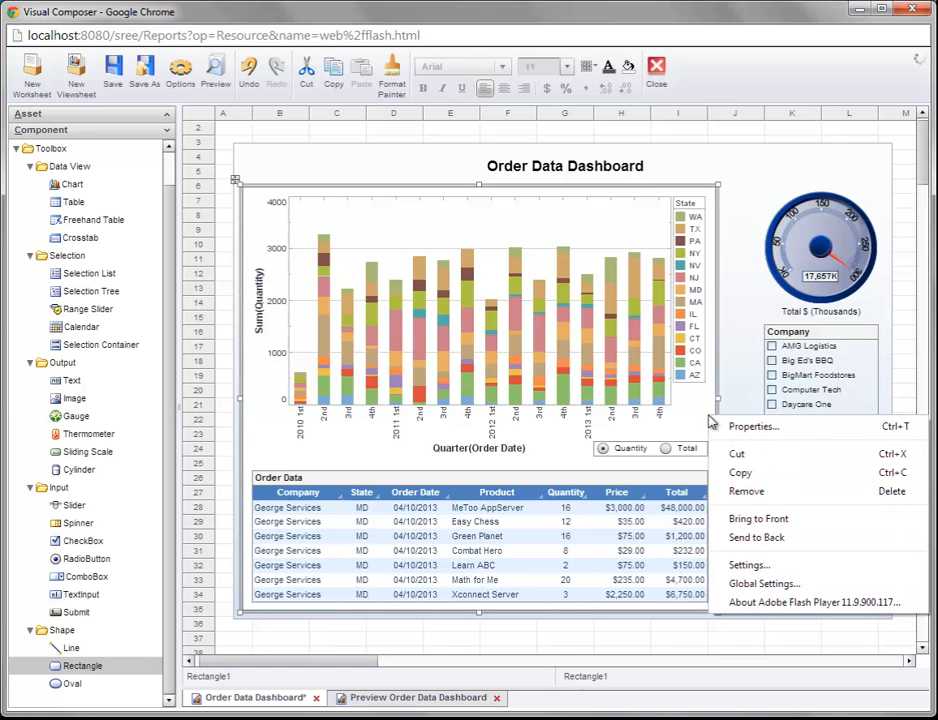
pyautogui.click(322, 230)
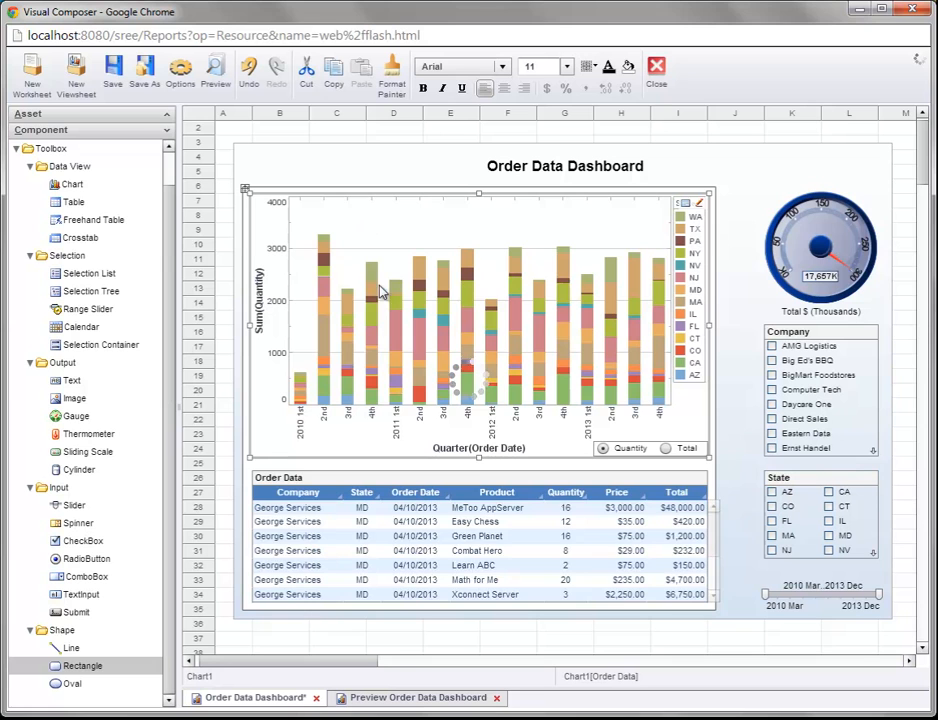
pyautogui.rightClick(341, 469)
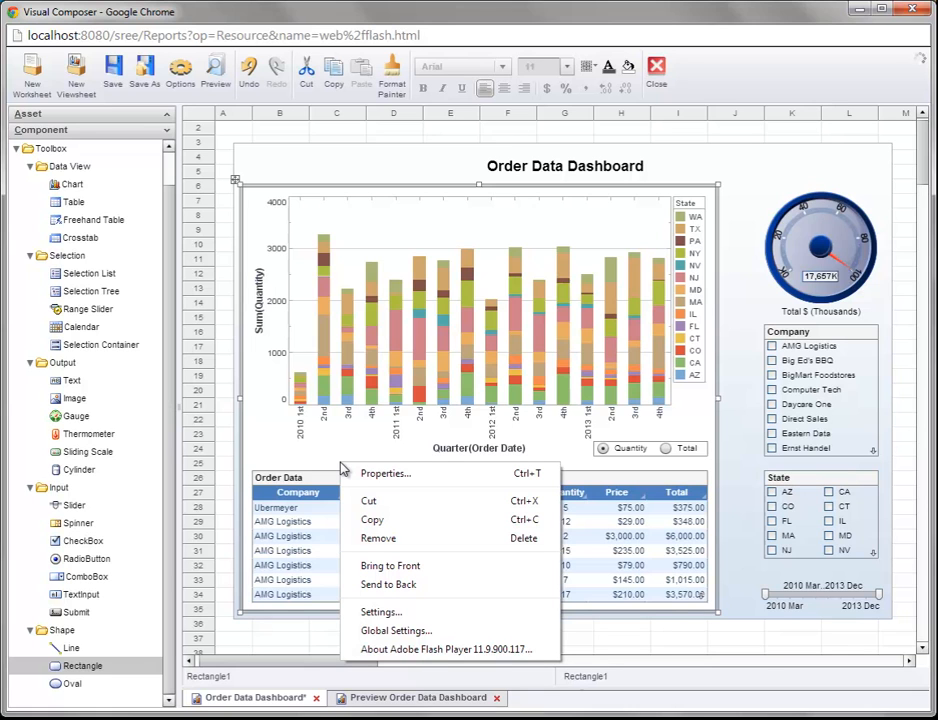
pyautogui.click(429, 475)
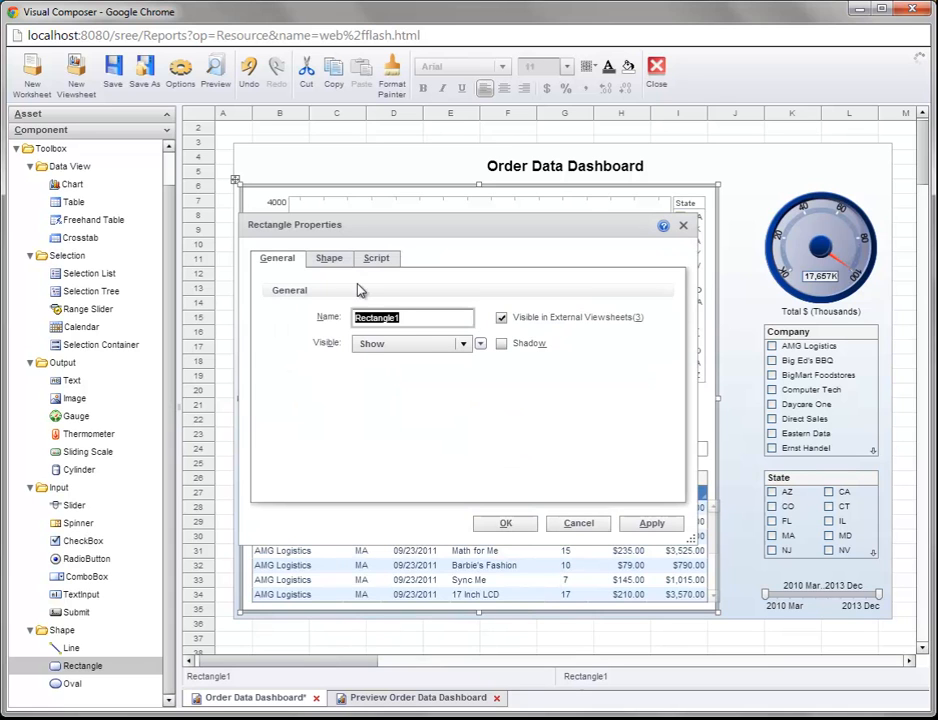
pyautogui.click(329, 260)
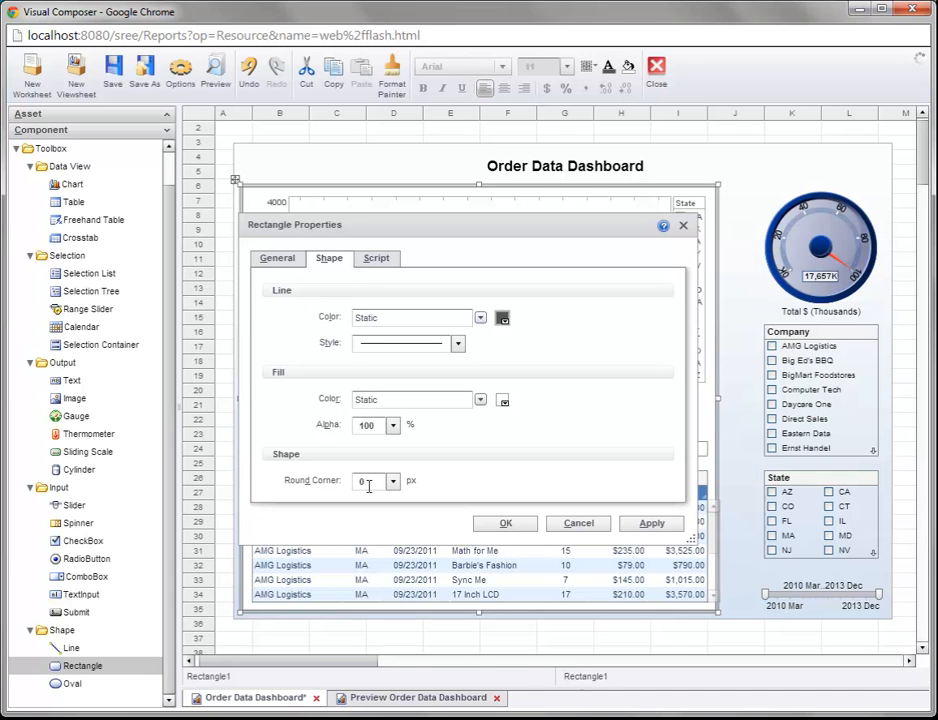
pyautogui.doubleClick(368, 486)
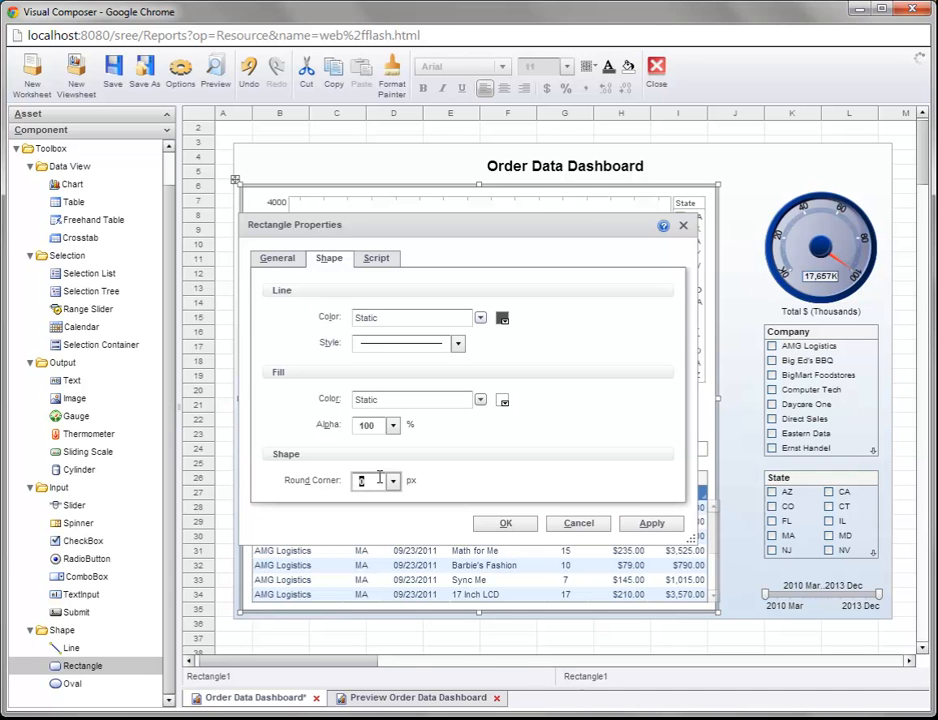
pyautogui.write('12')
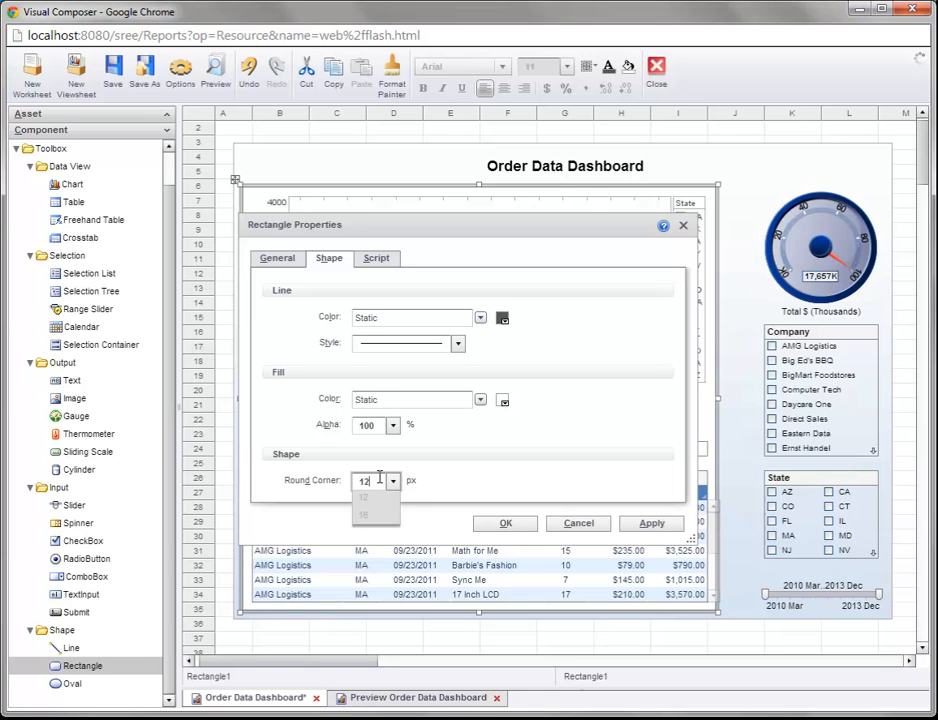
pyautogui.click(445, 490)
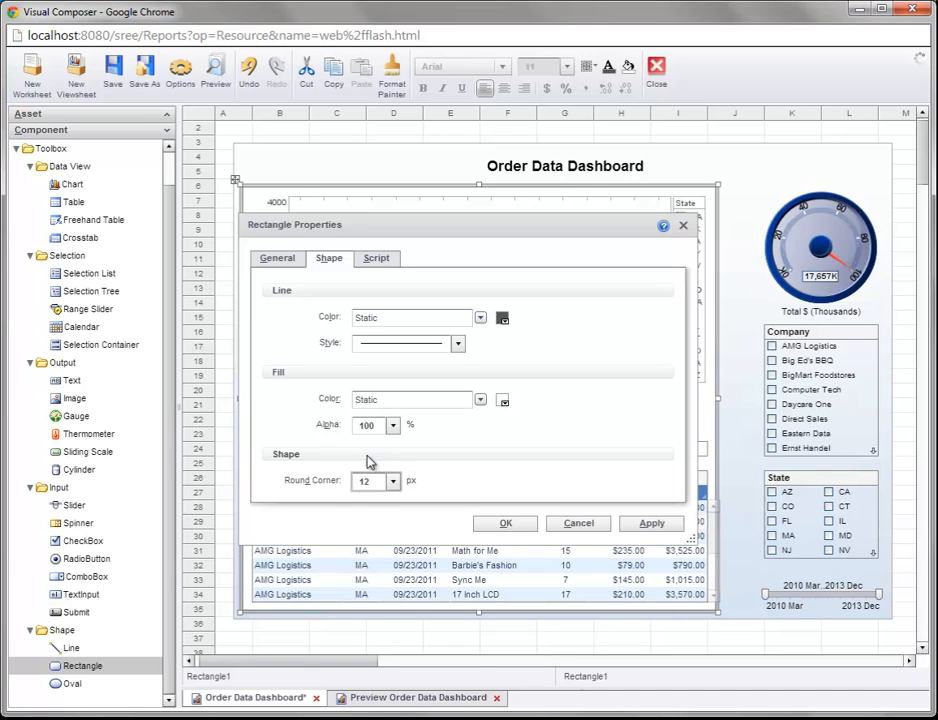
pyautogui.click(520, 527)
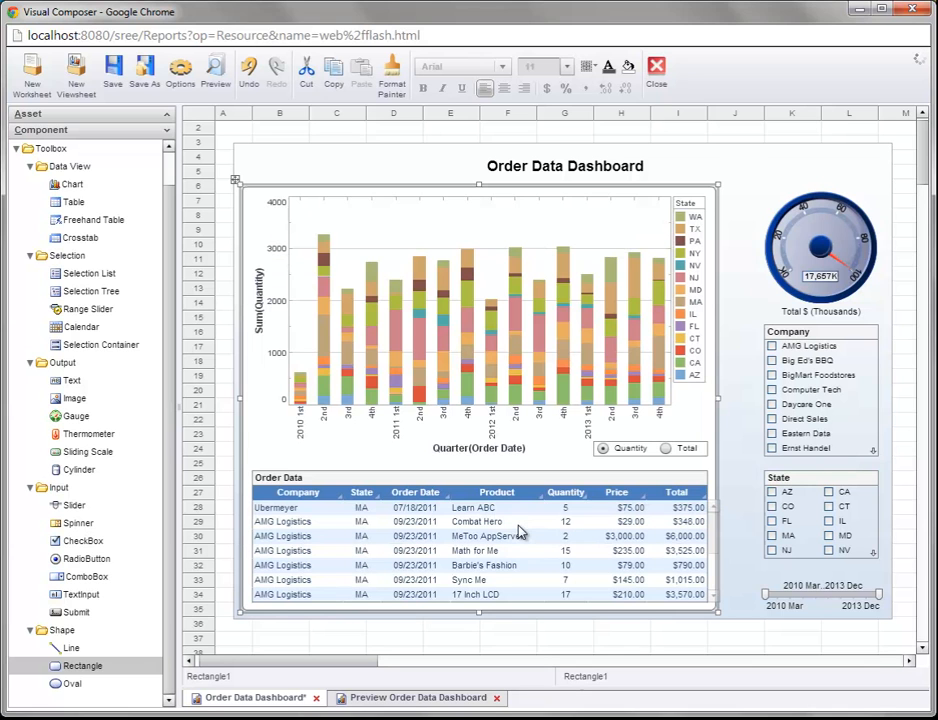
pyautogui.click(742, 139)
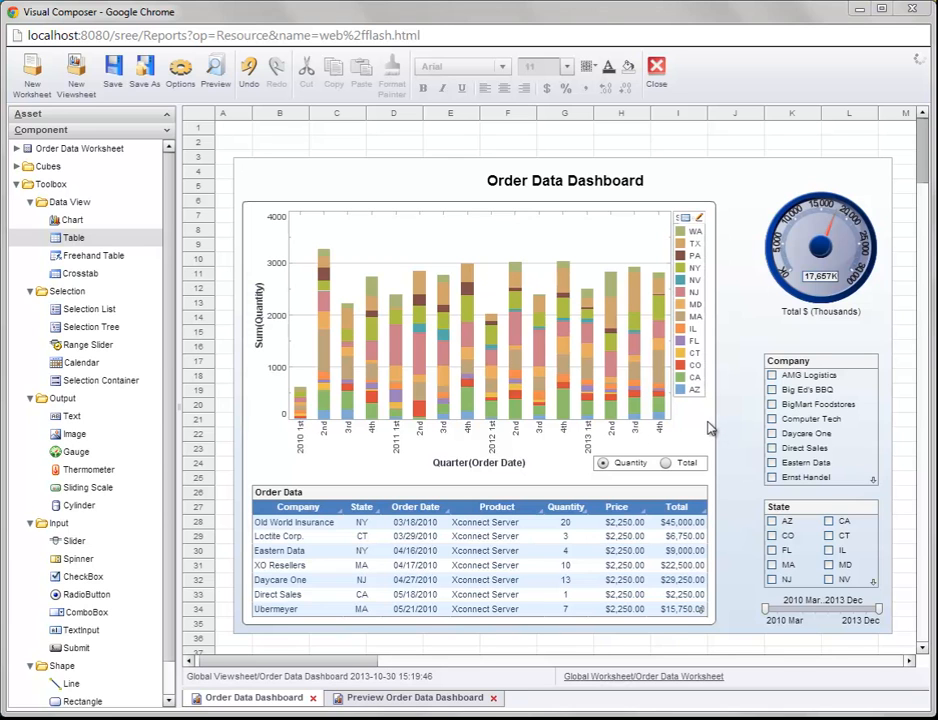
# Copy the rounded rectangle and paste the copy at cell B2.
pyautogui.click(238, 204)
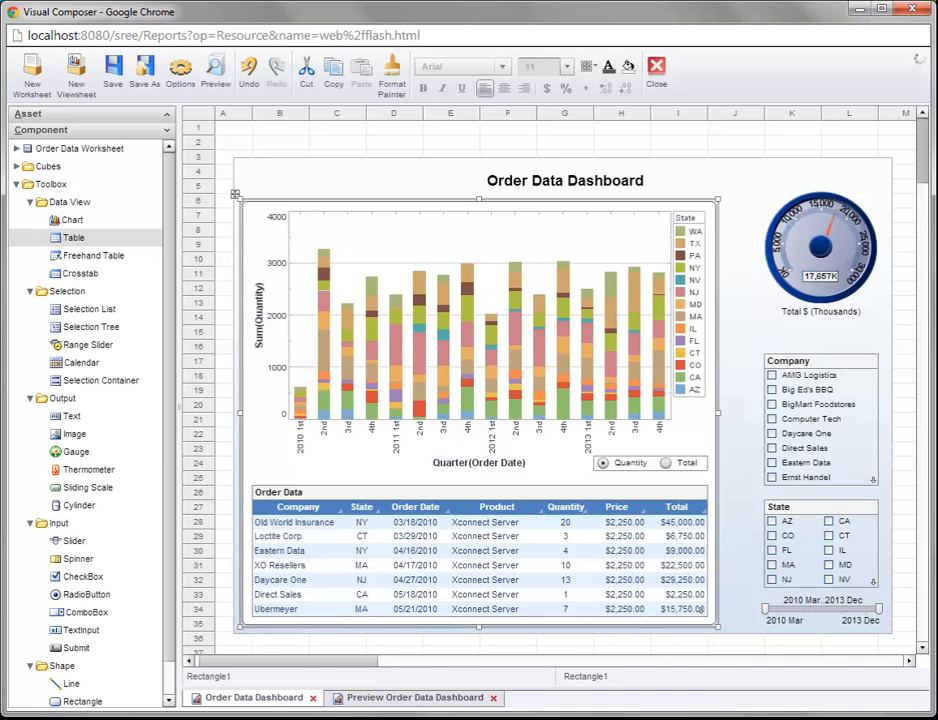
pyautogui.rightClick(249, 211)
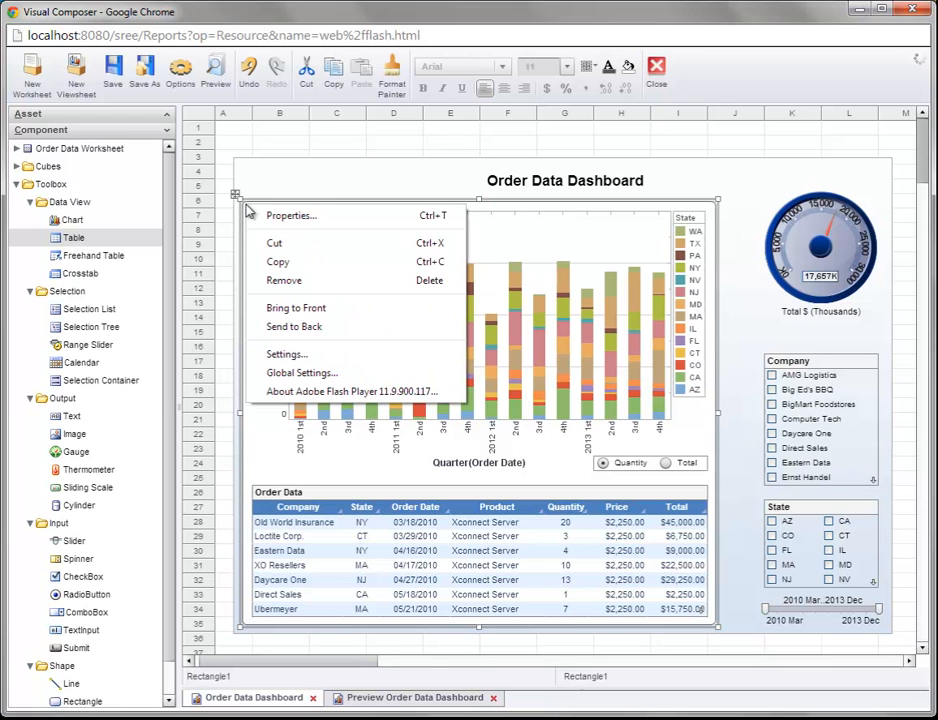
pyautogui.click(299, 263)
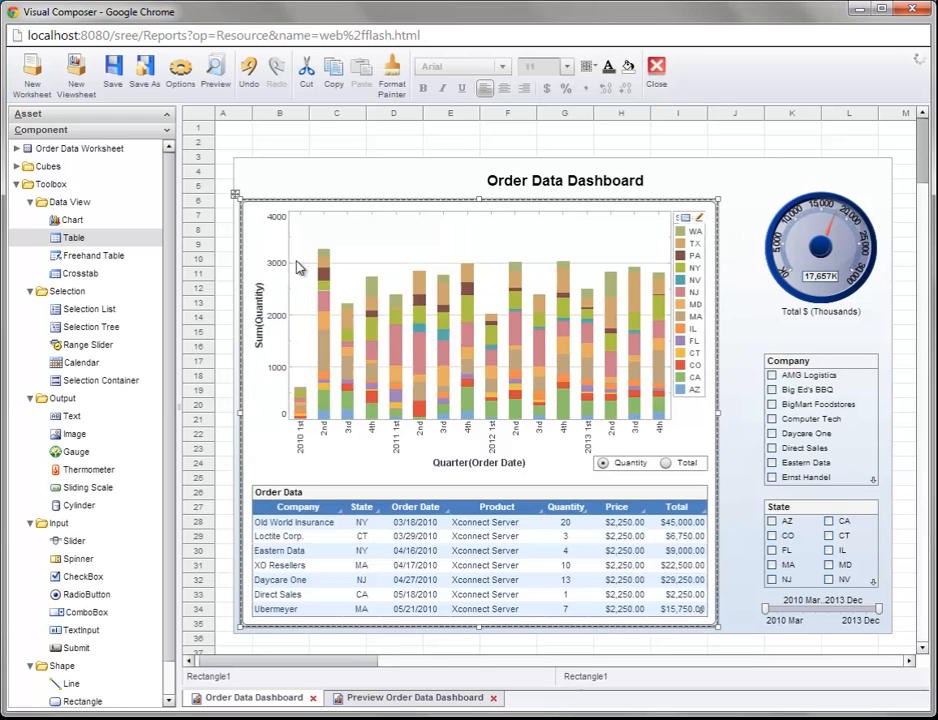
pyautogui.rightClick(284, 144)
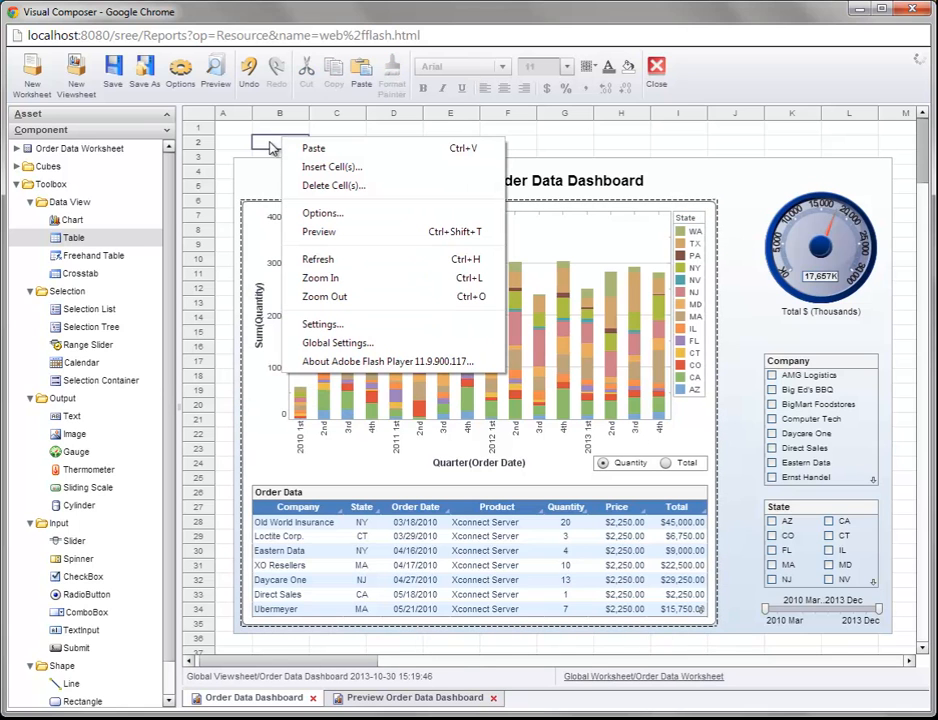
pyautogui.click(360, 153)
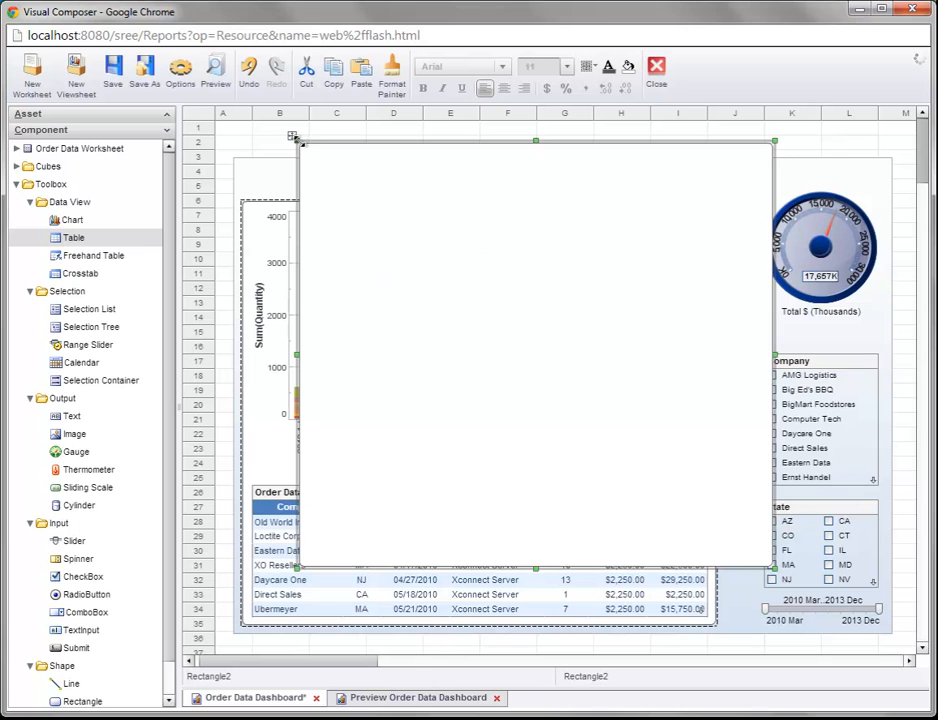
# Shrink and move the pasted rectangle so it covers the Company, State and date range filter area below the gauge label.
pyautogui.moveTo(298, 143); pyautogui.dragTo(470, 254)
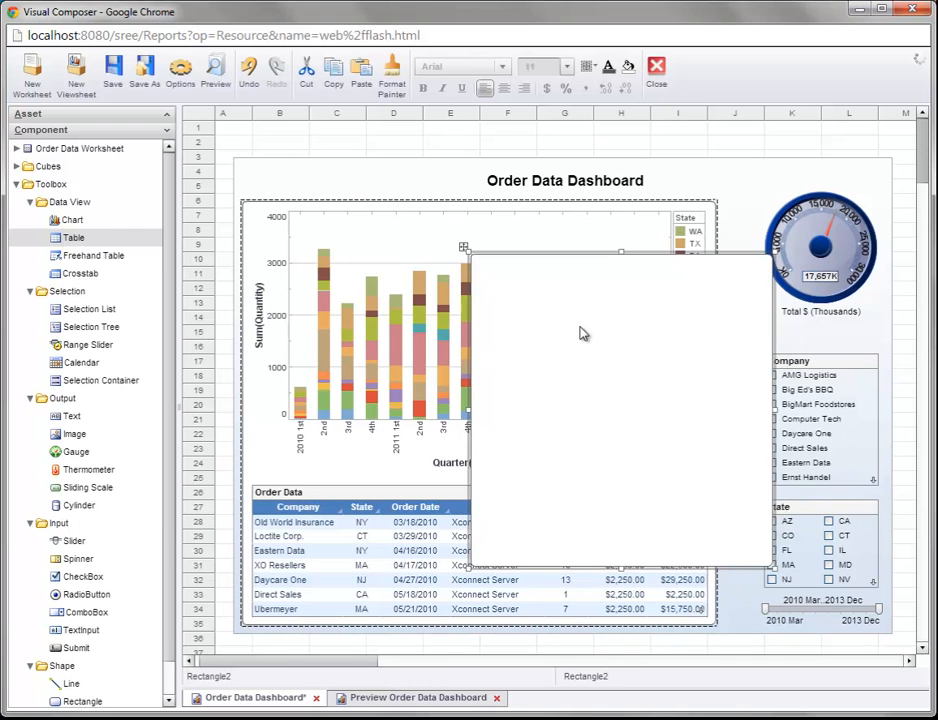
pyautogui.moveTo(588, 312); pyautogui.dragTo(702, 370)
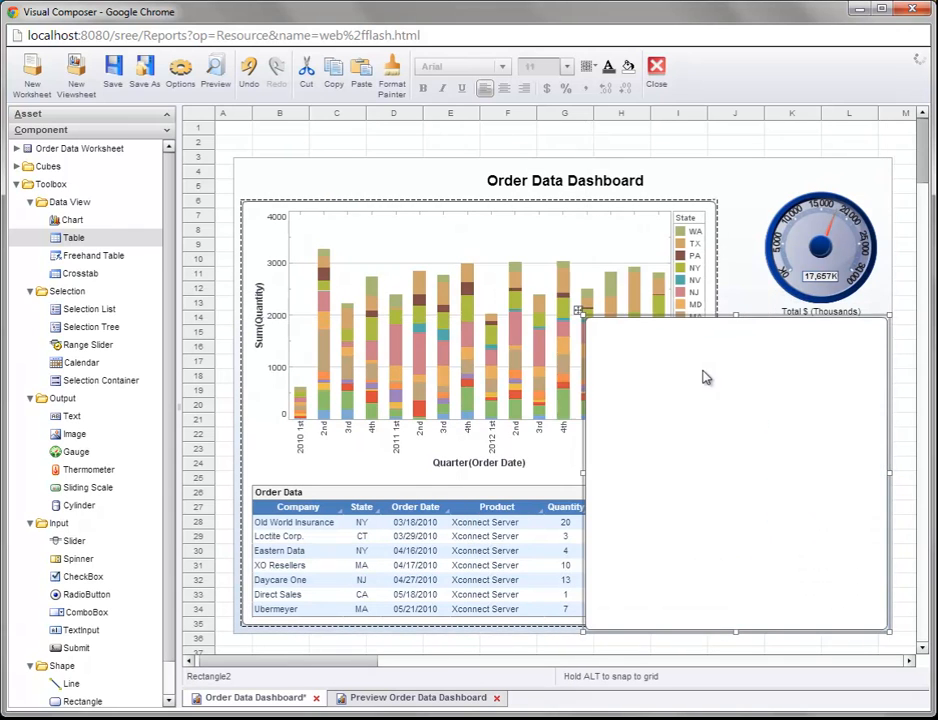
pyautogui.moveTo(736, 316); pyautogui.dragTo(737, 343)
pyautogui.moveTo(584, 486); pyautogui.dragTo(731, 490)
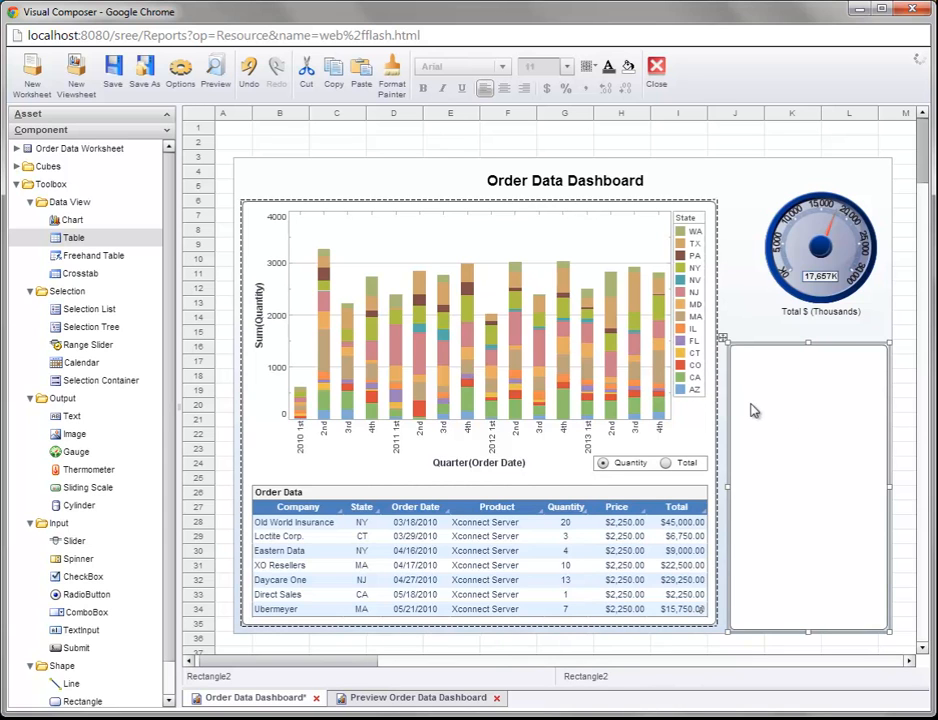
# Send the rectangle covering the filter area to the back.
pyautogui.rightClick(763, 375)
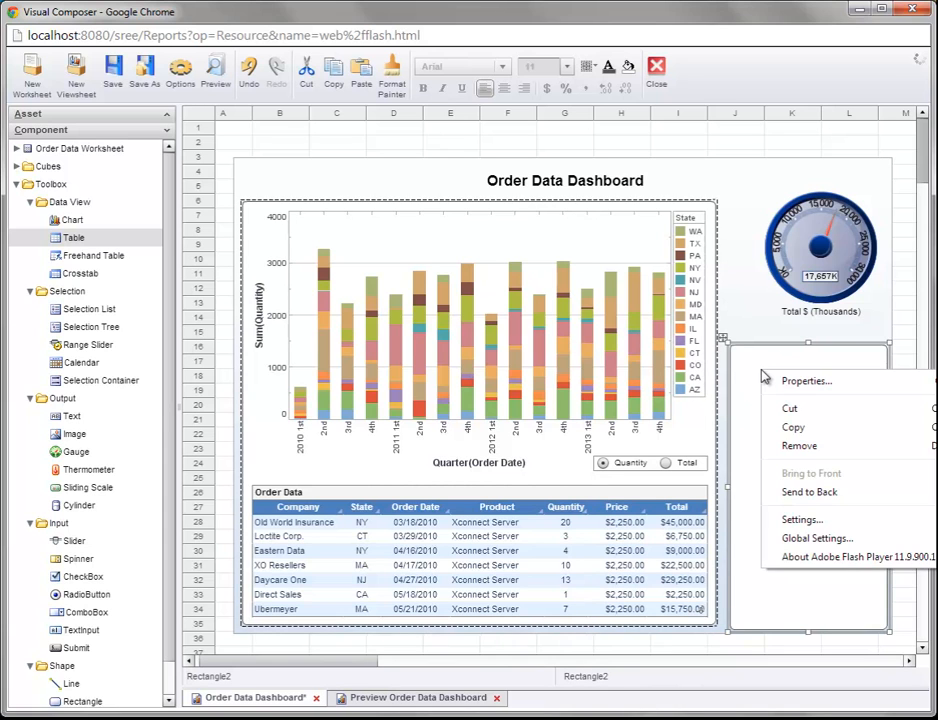
pyautogui.click(833, 493)
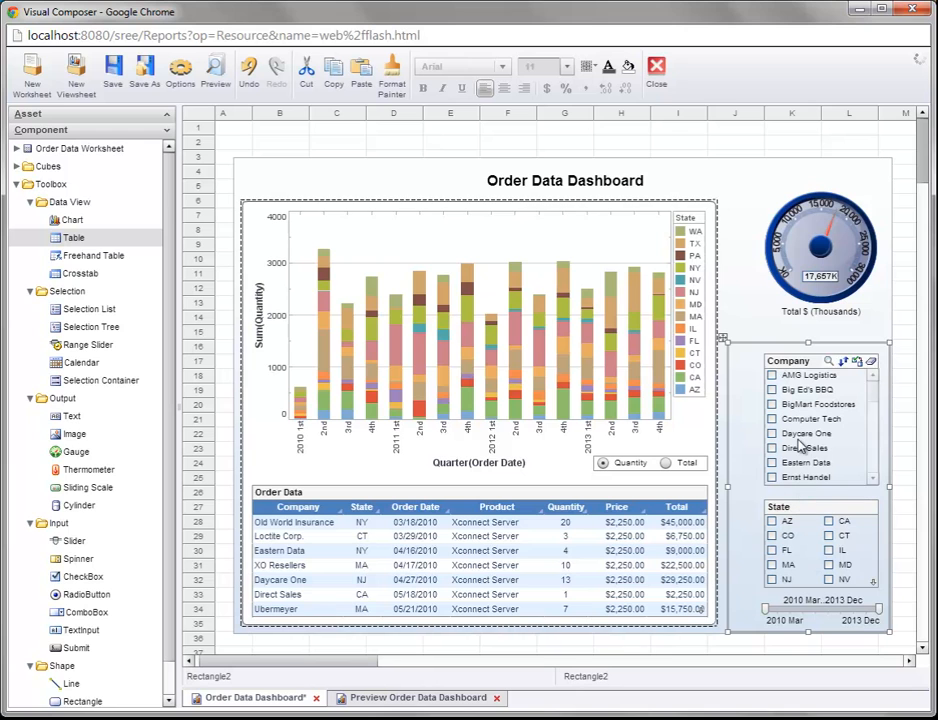
pyautogui.click(758, 188)
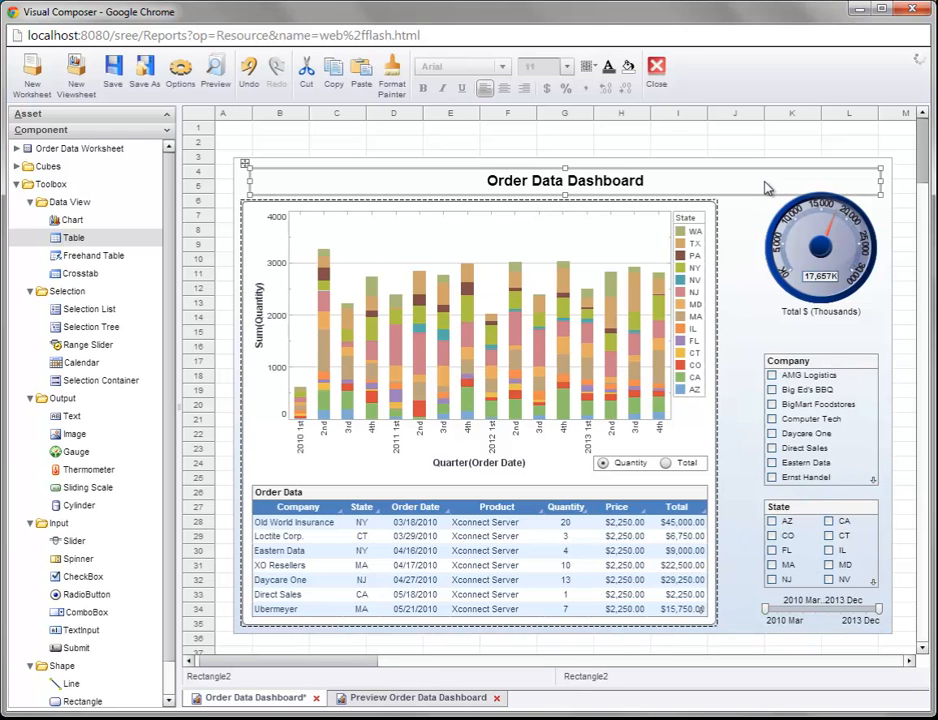
# Send the background image to the back, behind the rectangle framing the filter area.
pyautogui.rightClick(750, 216)
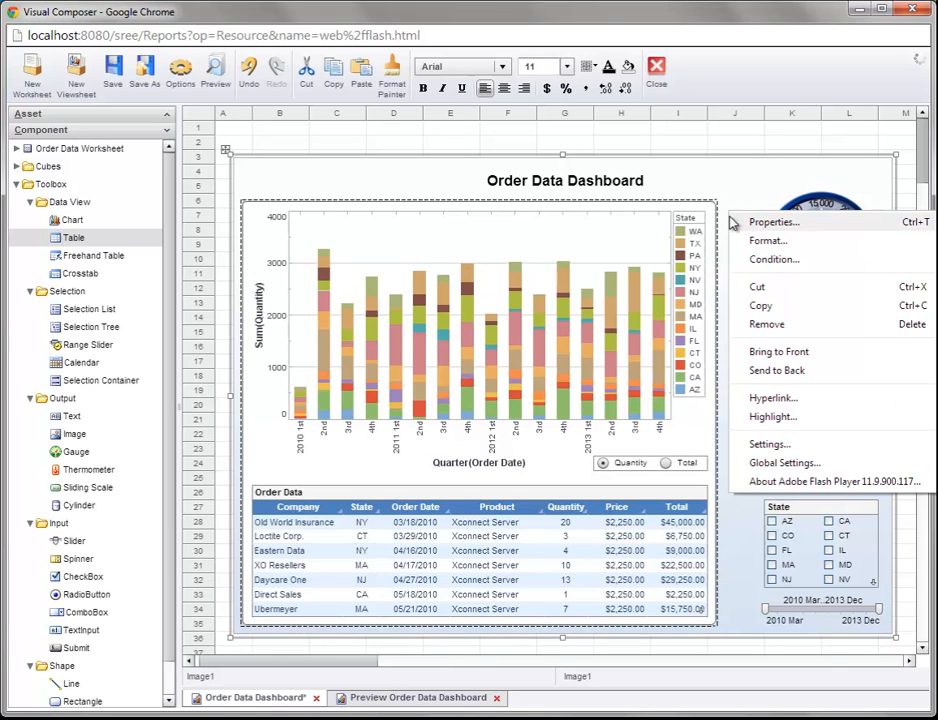
pyautogui.click(823, 376)
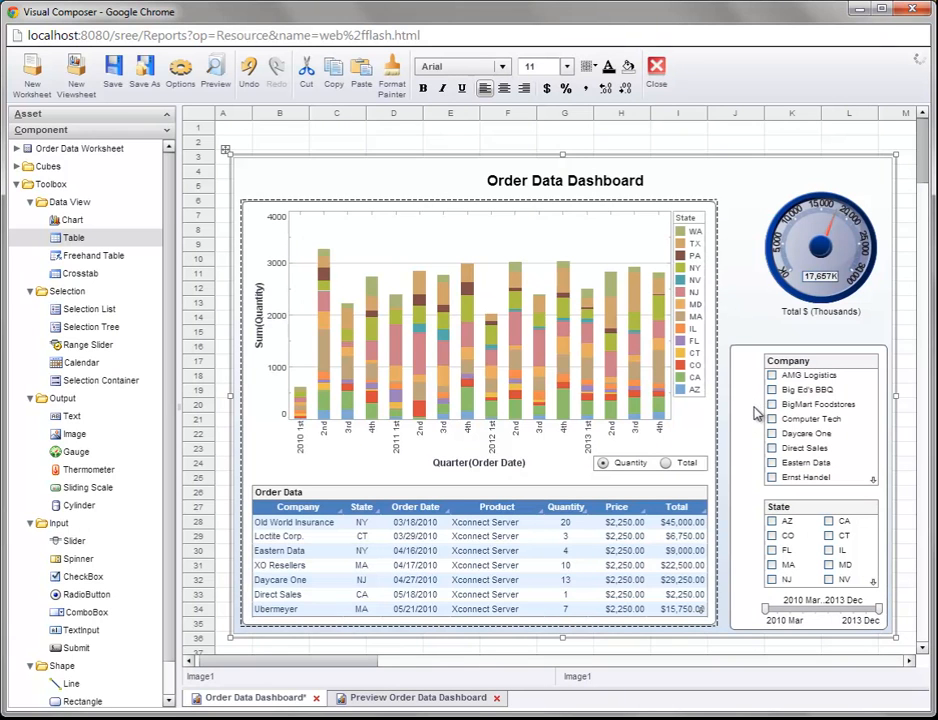
# Raise the rectangle around the filters slightly and extend its upper edge to just below the gauge label.
pyautogui.click(744, 530)
pyautogui.click(739, 492)
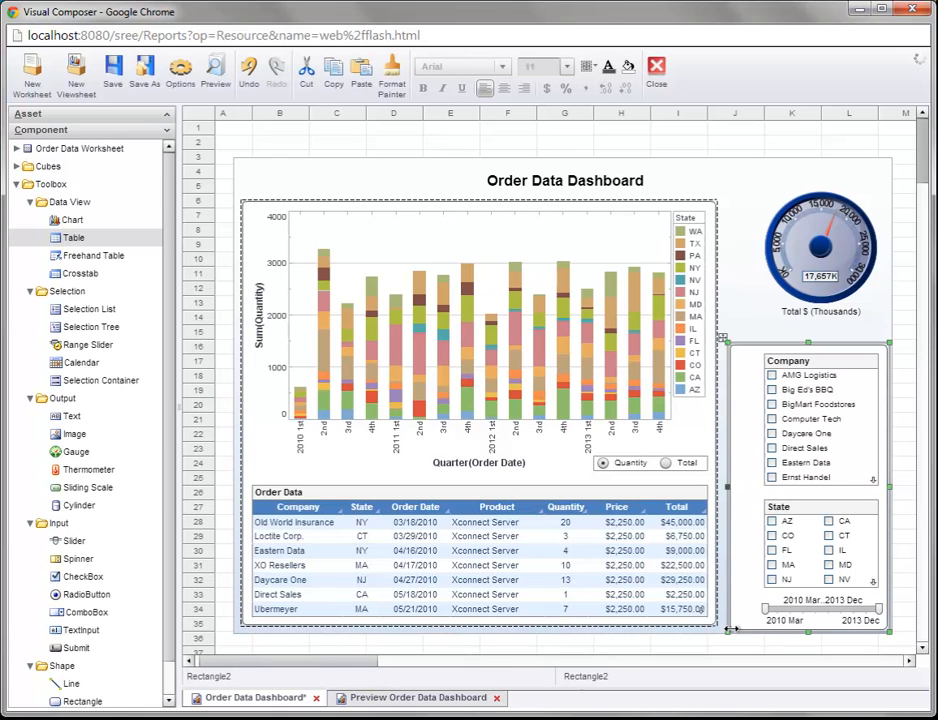
pyautogui.moveTo(750, 592); pyautogui.dragTo(746, 578)
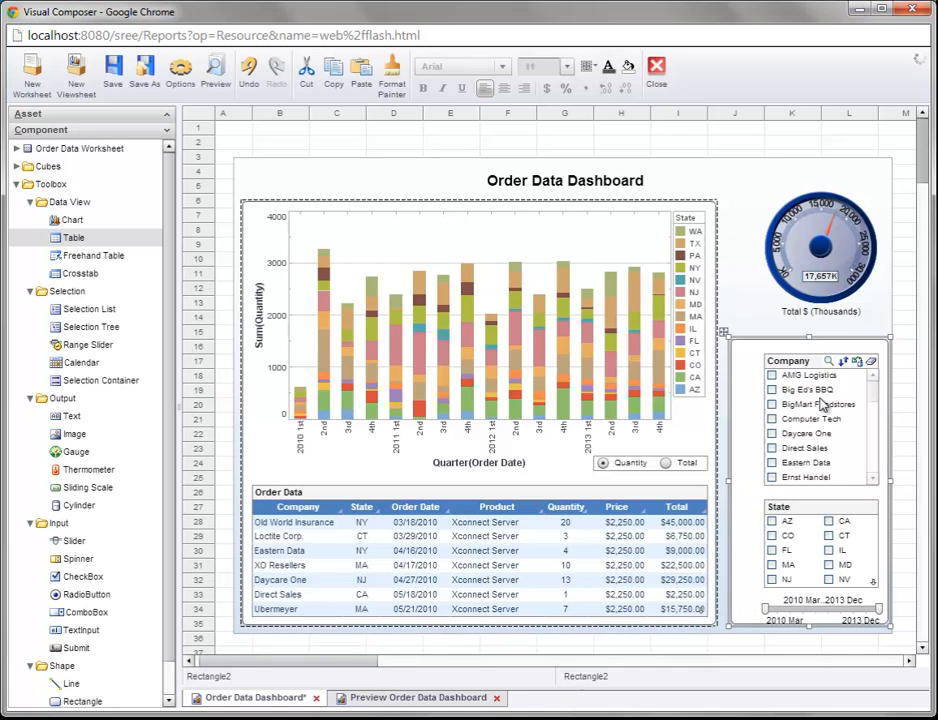
pyautogui.moveTo(809, 337); pyautogui.dragTo(809, 344)
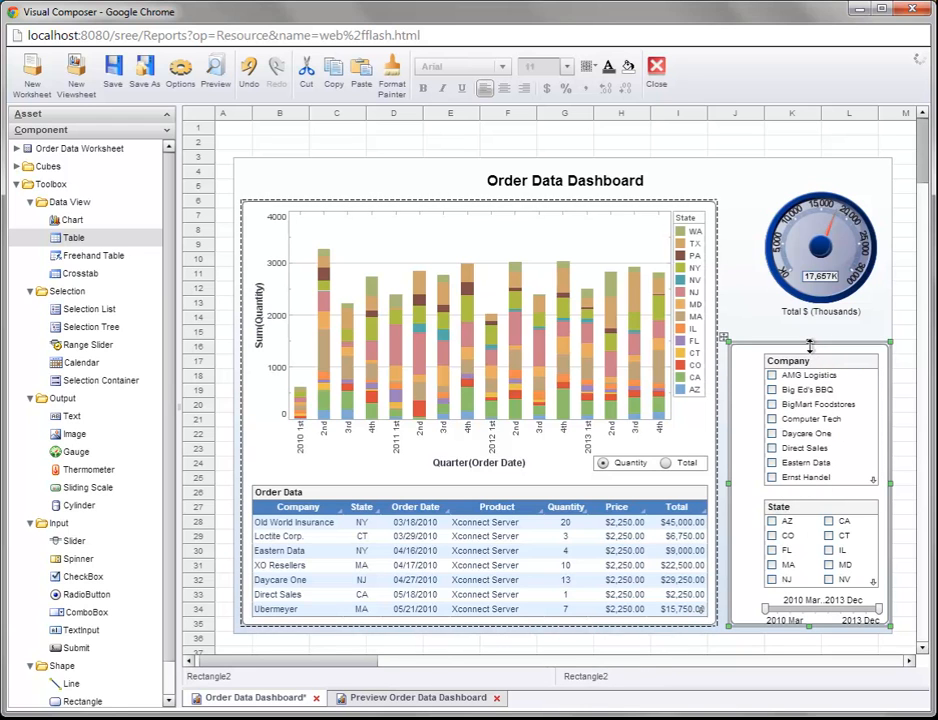
pyautogui.moveTo(809, 343); pyautogui.dragTo(809, 328)
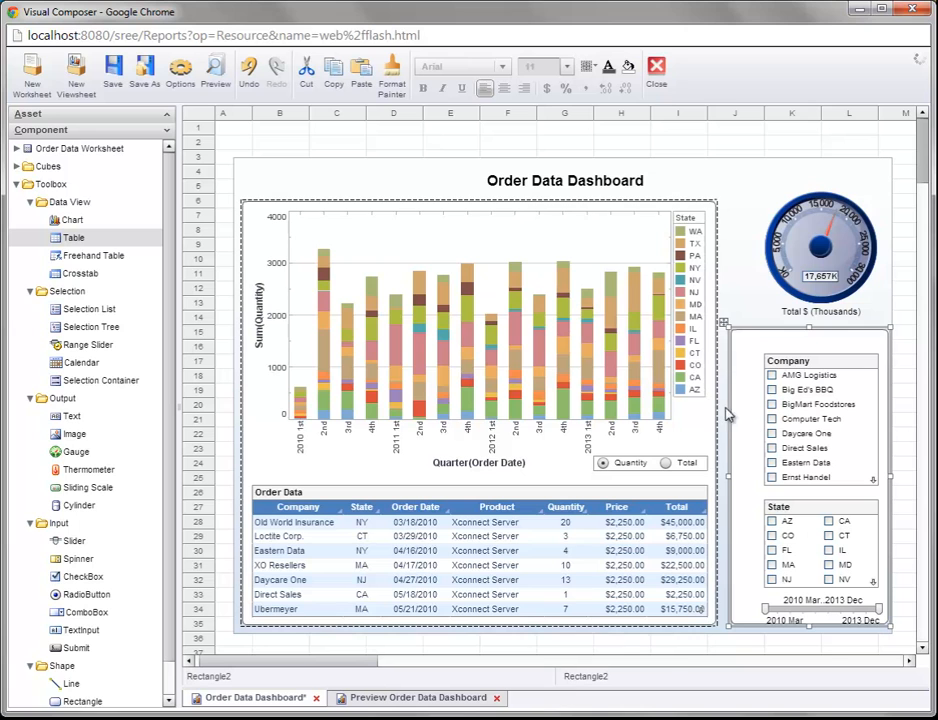
# Try to shift the Company selection list sideways toward the chart.
pyautogui.click(795, 362)
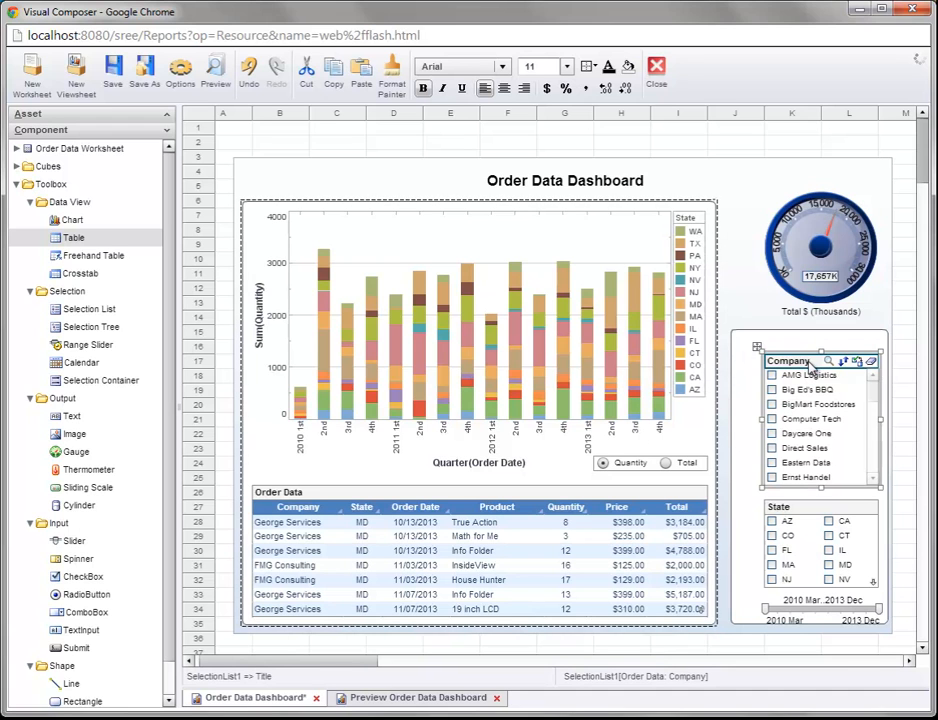
pyautogui.moveTo(810, 366); pyautogui.dragTo(754, 366)
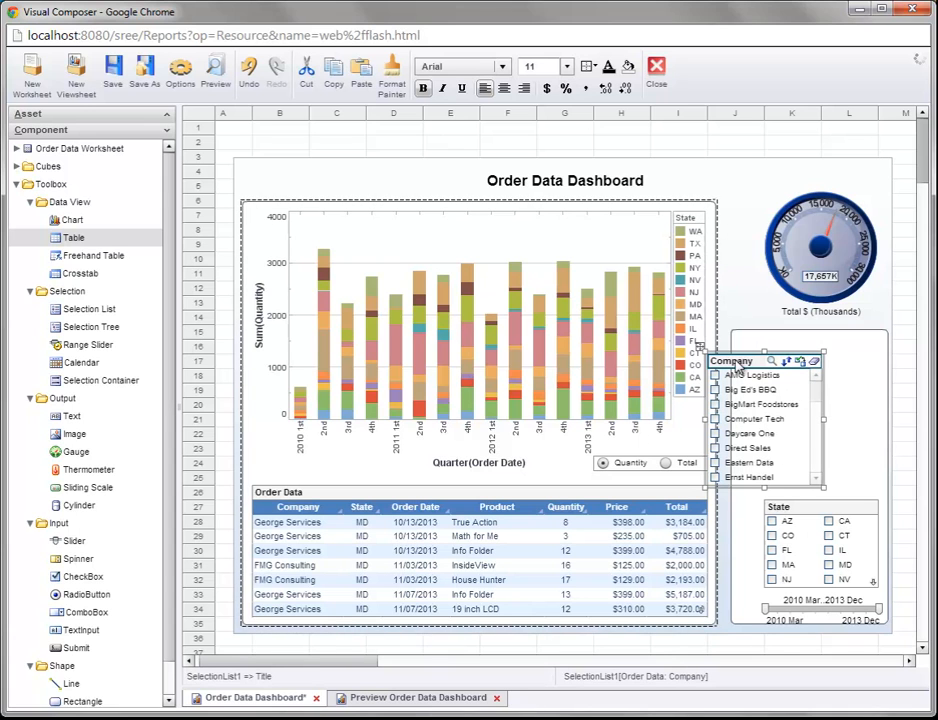
pyautogui.moveTo(740, 372); pyautogui.dragTo(740, 371)
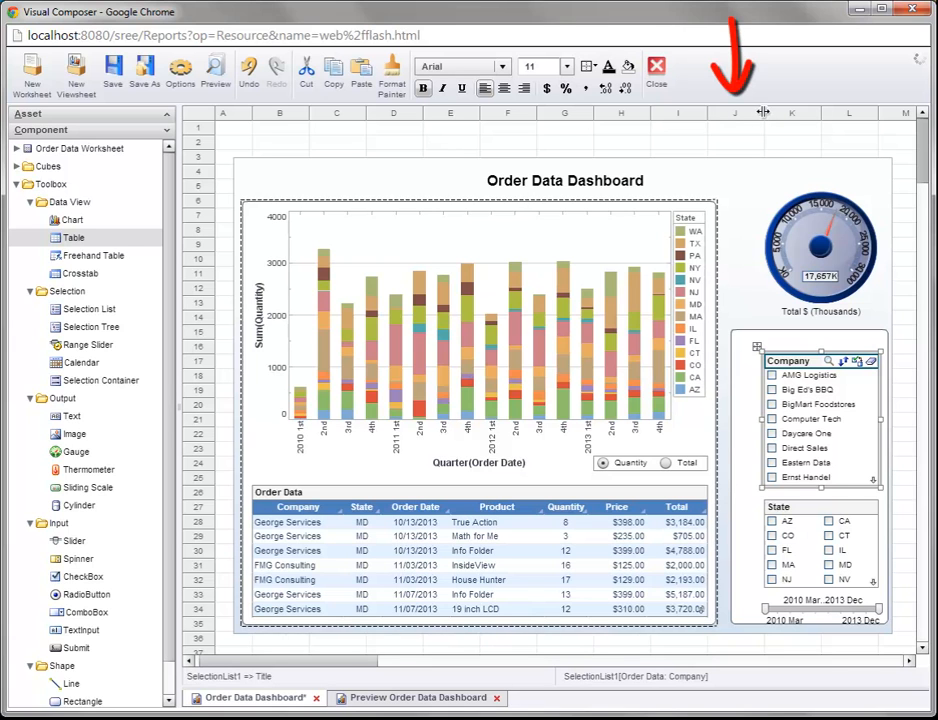
# Narrow column J to bring the filters closer to the chart, and reduce the filter rectangle's width to fit around them.
pyautogui.moveTo(763, 113); pyautogui.dragTo(742, 113)
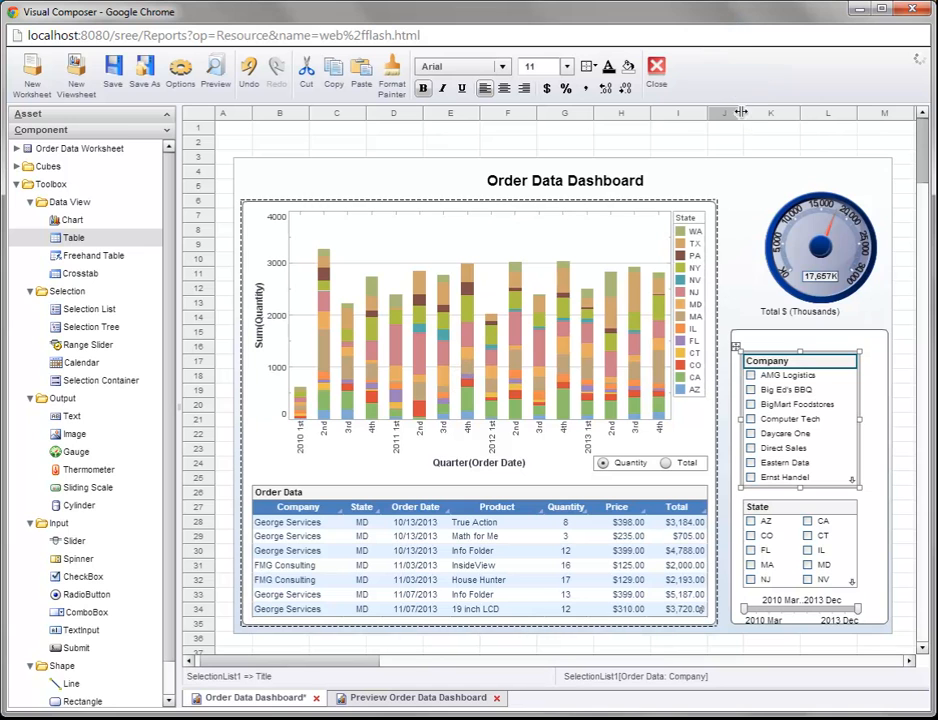
pyautogui.moveTo(742, 112); pyautogui.dragTo(740, 112)
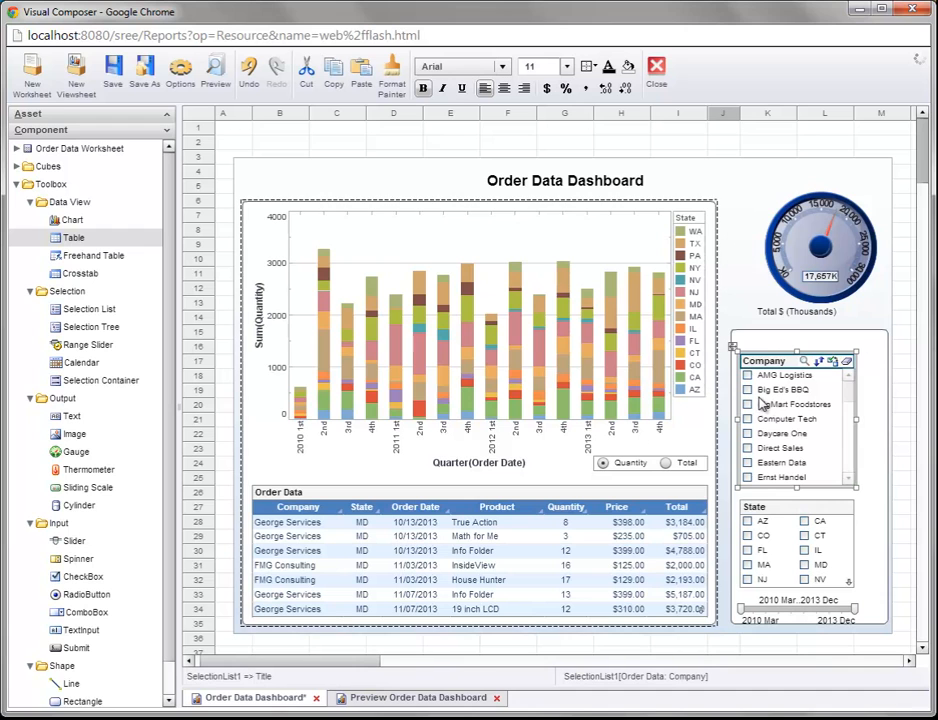
pyautogui.click(727, 478)
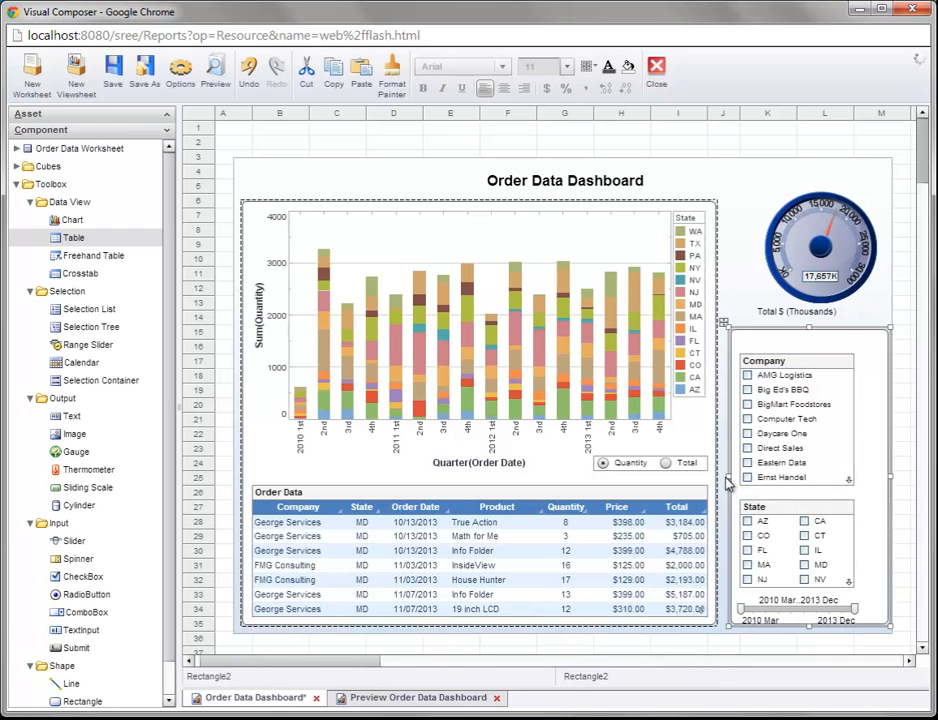
pyautogui.moveTo(727, 478); pyautogui.dragTo(869, 482)
pyautogui.moveTo(840, 362)
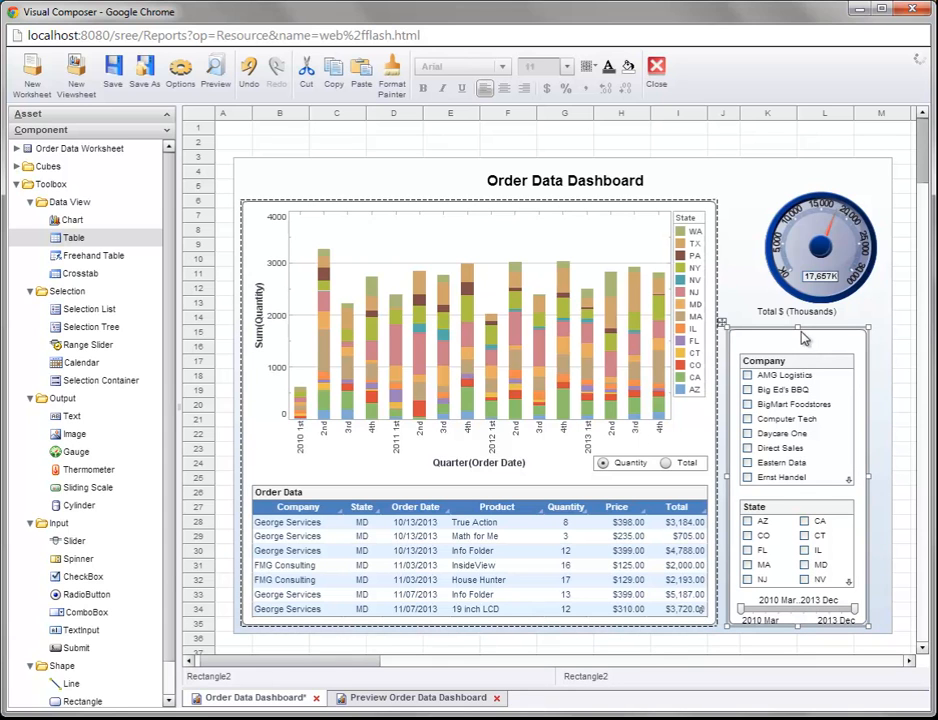
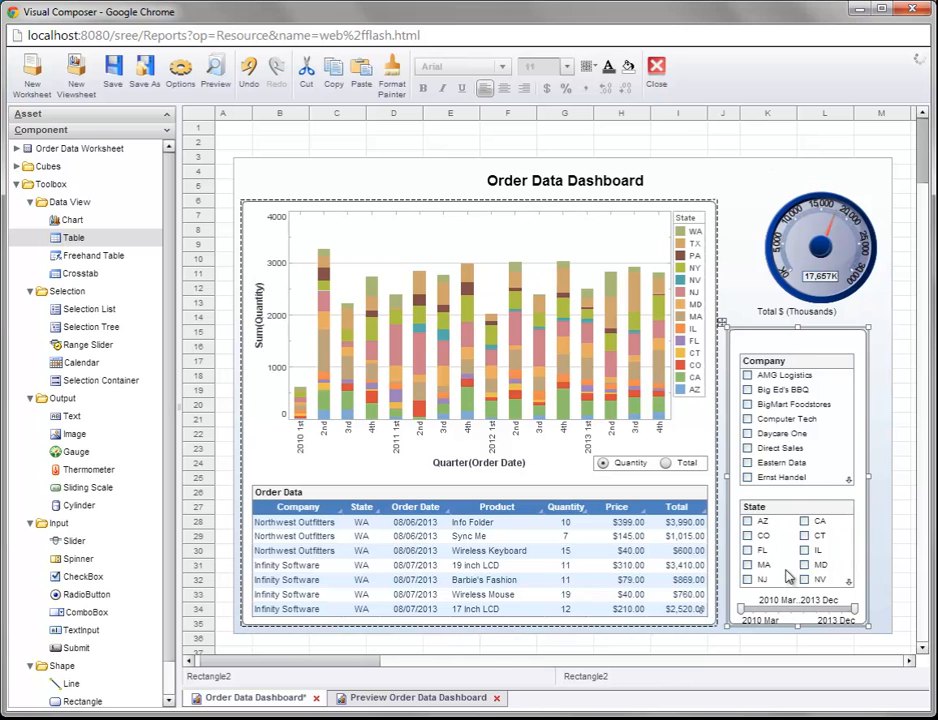
# Nudge the Company list, State list and date range slider upward so they sit evenly inside the framing rectangle.
pyautogui.click(783, 362)
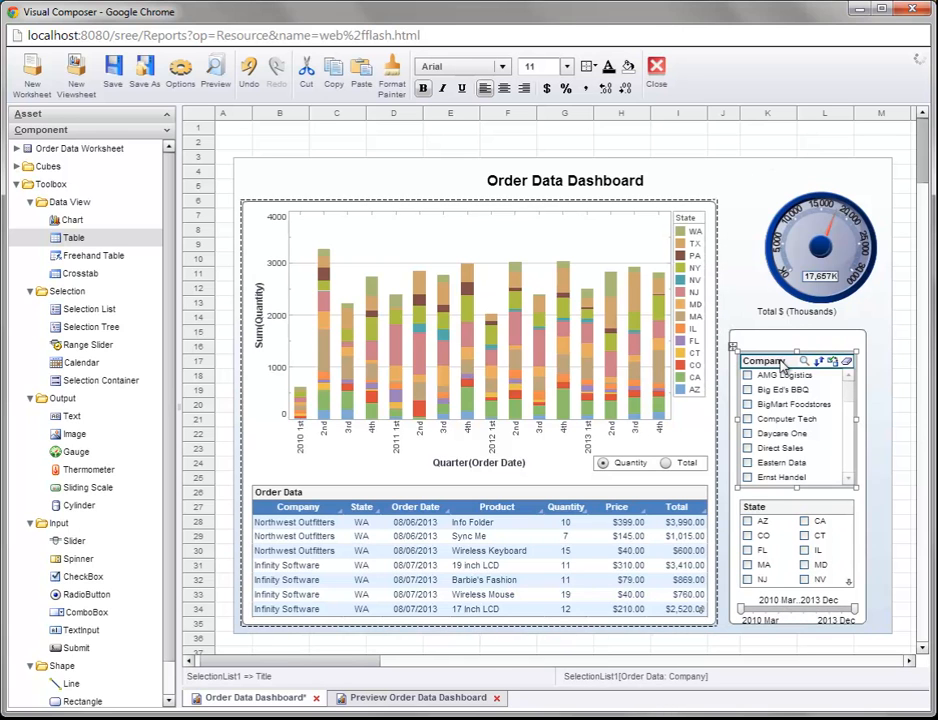
pyautogui.click(782, 511)
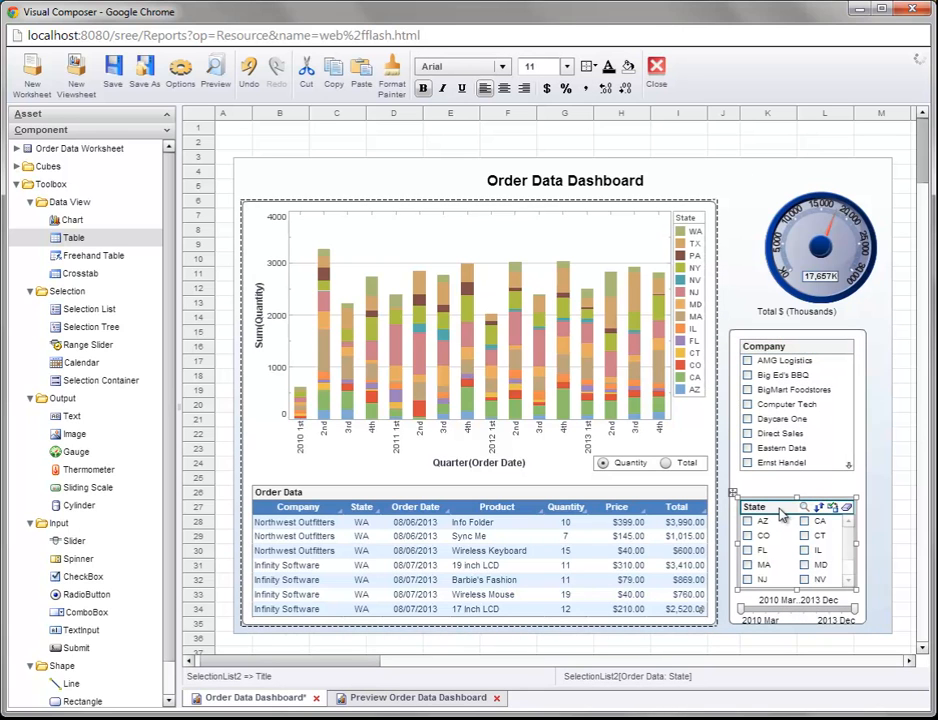
pyautogui.click(790, 616)
pyautogui.press('Up')
pyautogui.press('Up')
pyautogui.press('Up')
pyautogui.press('Up')
pyautogui.press('Up')
pyautogui.press('Up')
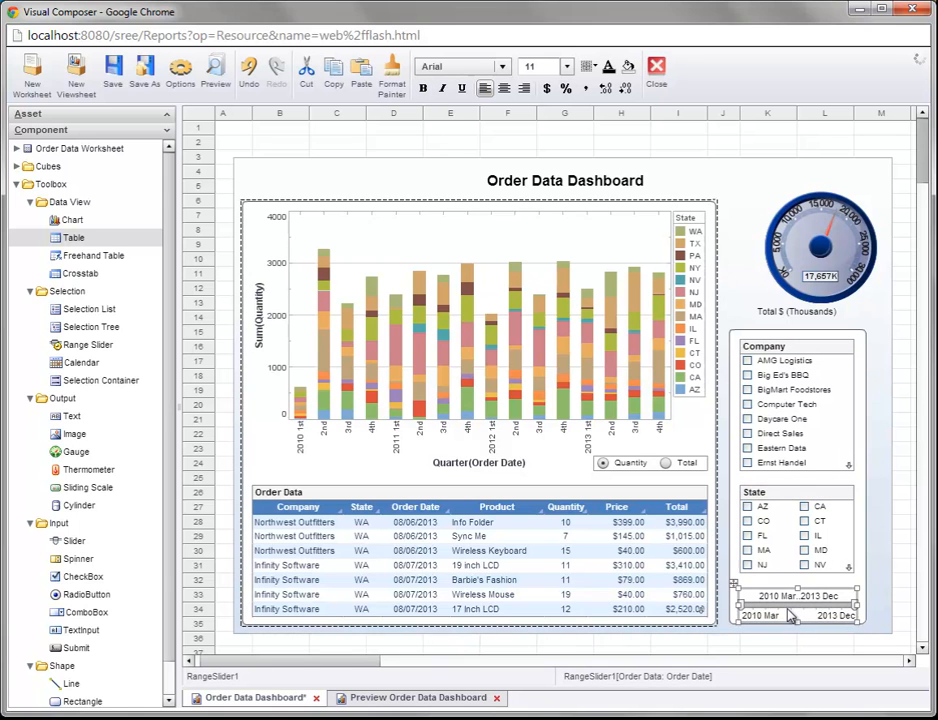
pyautogui.press('Up')
pyautogui.press('Up')
pyautogui.press('Up')
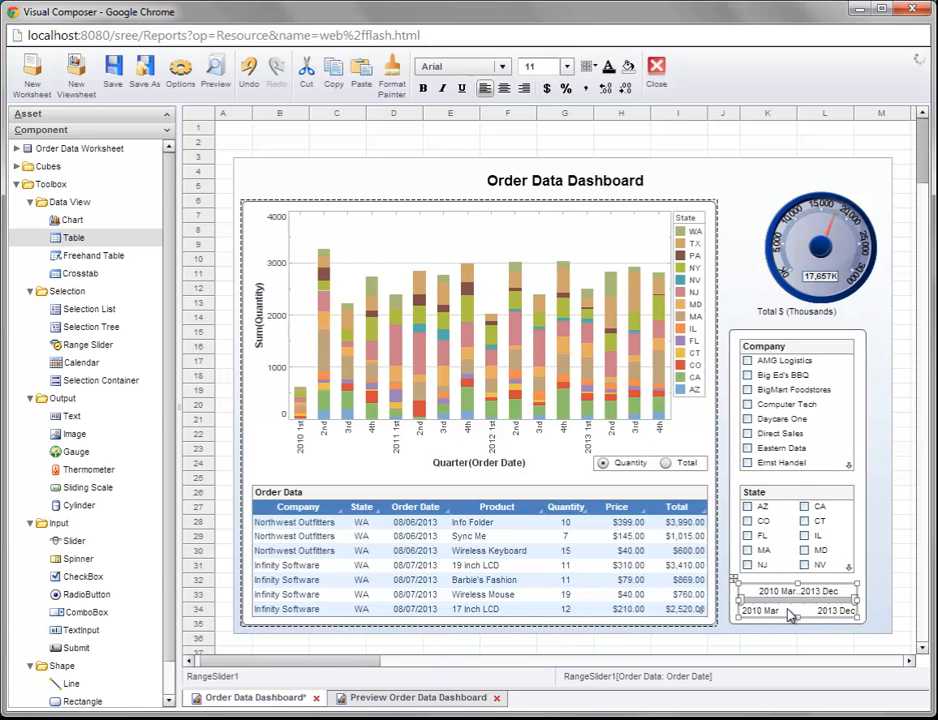
pyautogui.press('Up')
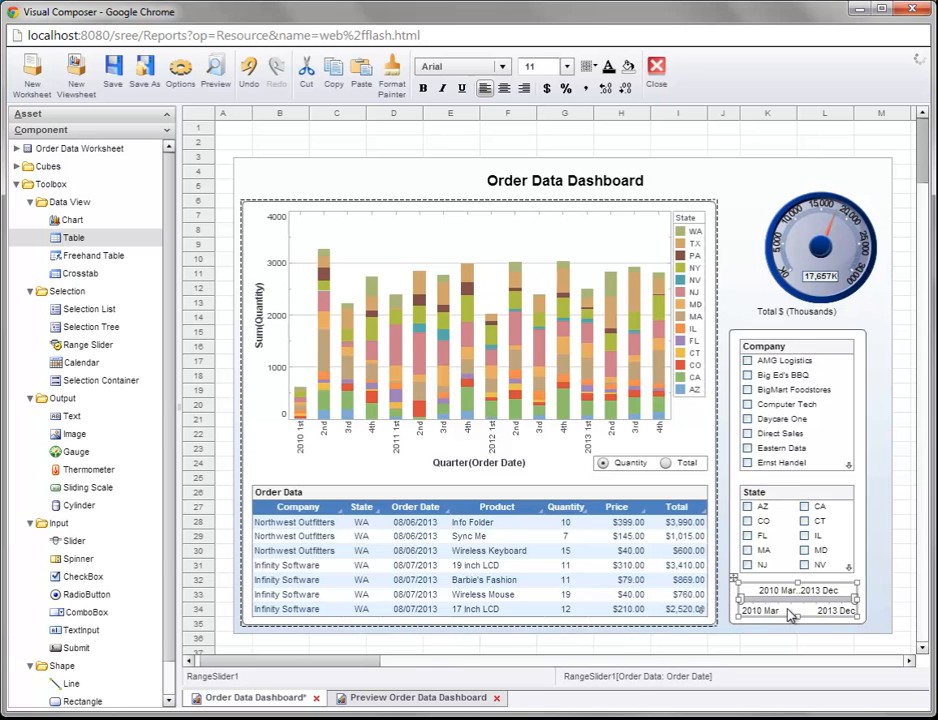
# Shift the gauge toward the chart and nudge the "Total $ (Thousands)" label in the same direction beneath it.
pyautogui.click(818, 250)
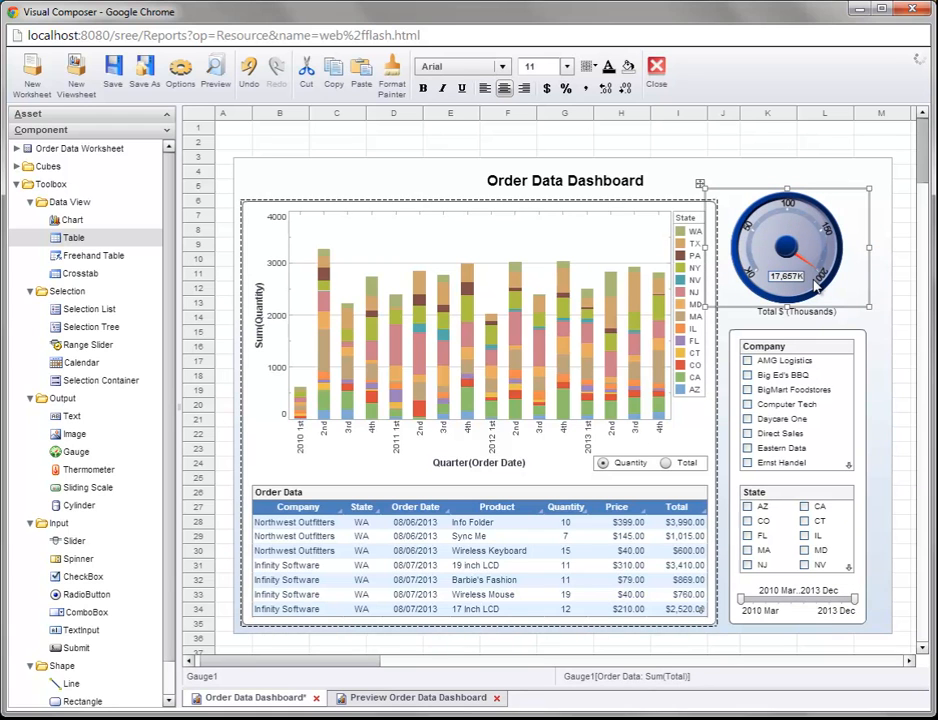
pyautogui.click(802, 313)
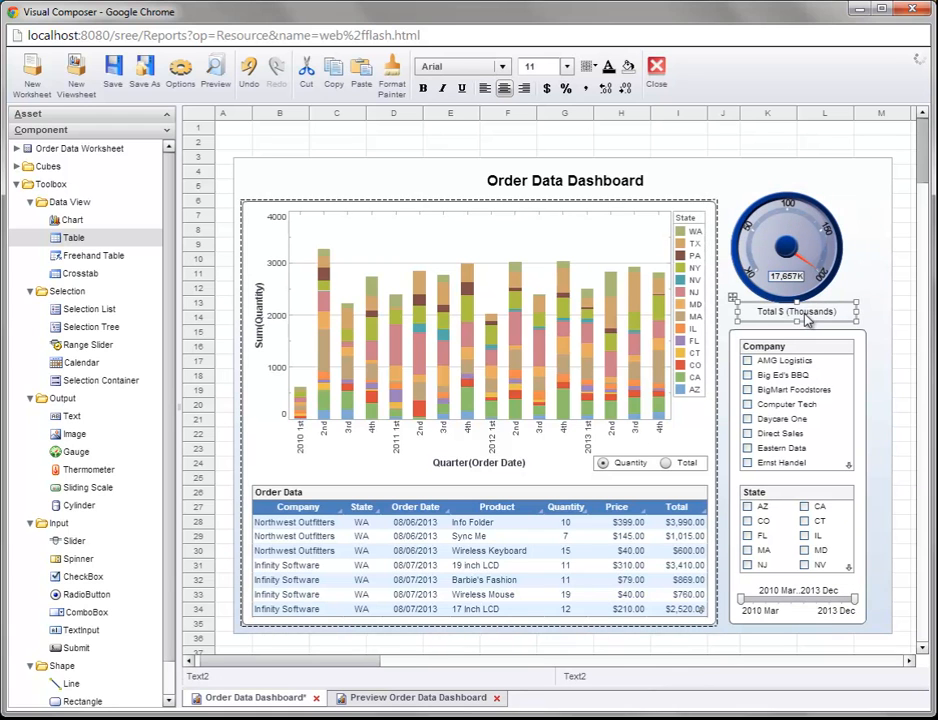
pyautogui.press('Left')
pyautogui.press('Left')
pyautogui.press('Left')
pyautogui.press('Left')
pyautogui.press('Left')
pyautogui.press('Left')
pyautogui.press('Left')
pyautogui.press('Left')
pyautogui.press('Left')
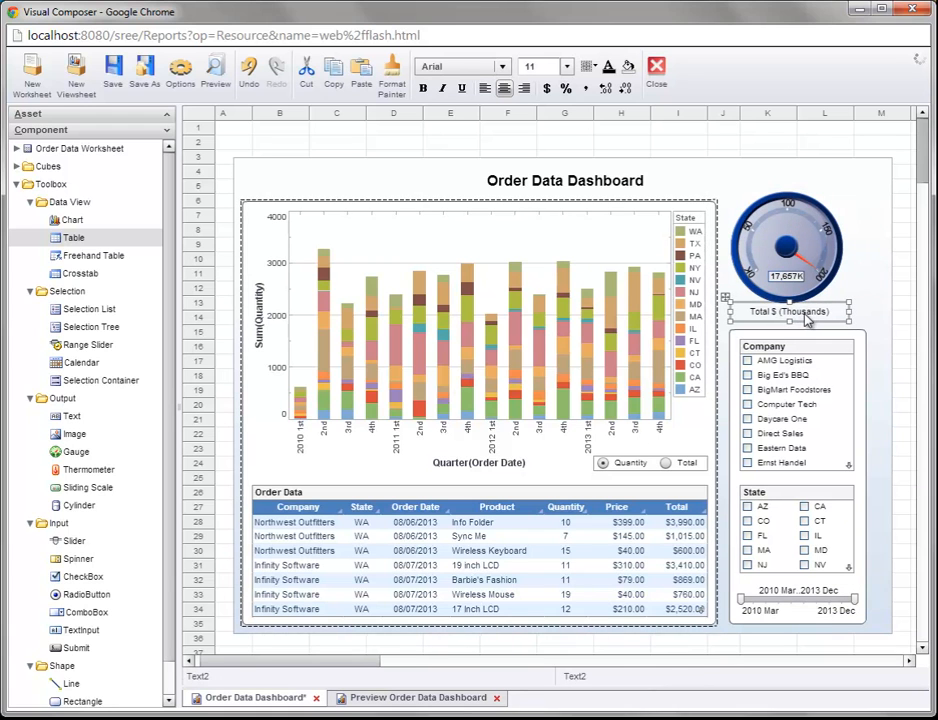
# Nudge the gauge and its "Total $ (Thousands)" label back to the right so both are centered above the filter rectangle.
pyautogui.click(796, 293)
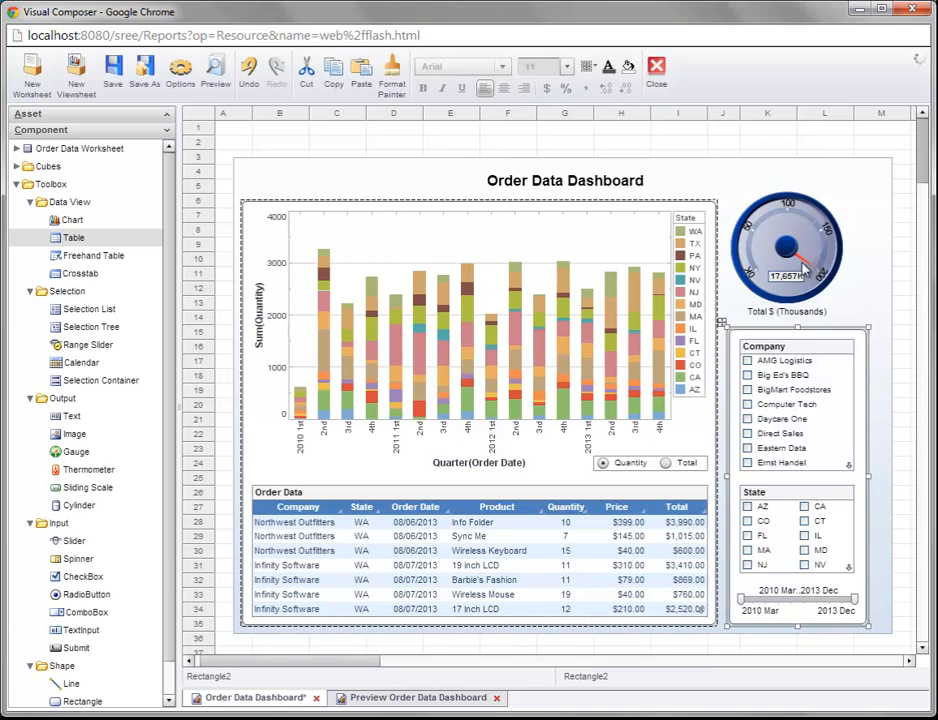
pyautogui.click(815, 263)
pyautogui.press('Right')
pyautogui.press('Right')
pyautogui.press('Right')
pyautogui.press('Right')
pyautogui.press('Right')
pyautogui.press('Right')
pyautogui.press('Right')
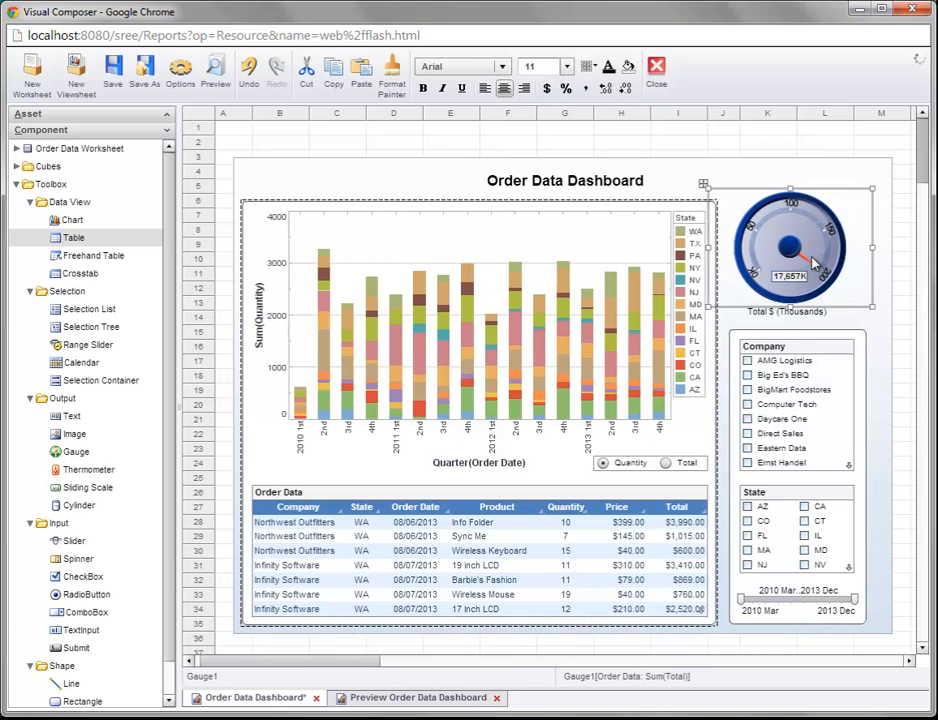
pyautogui.click(798, 315)
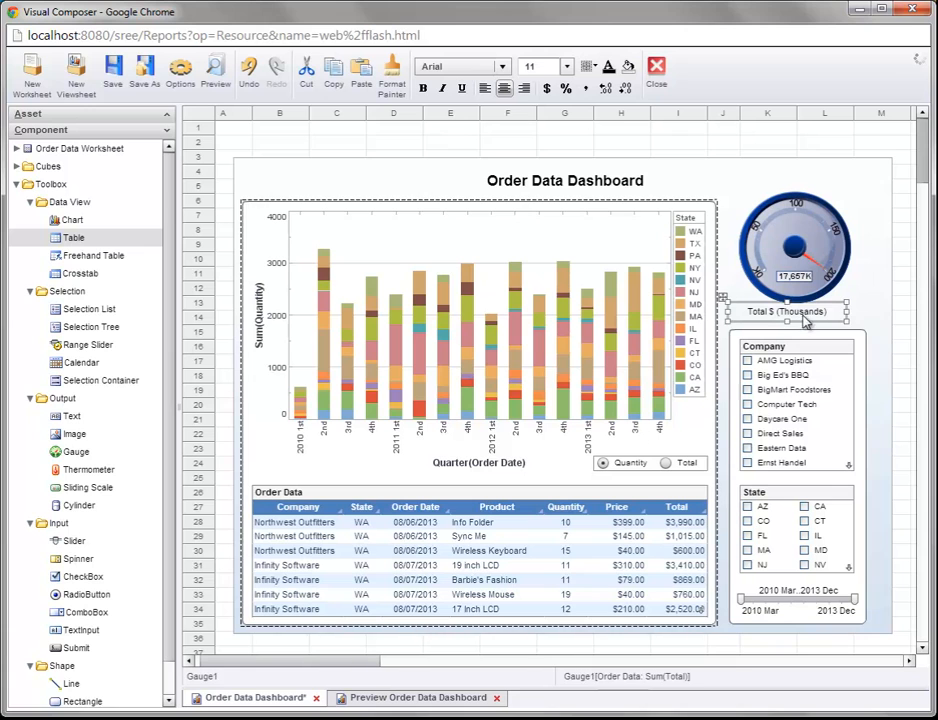
# Narrow the background image and the "Order Data Dashboard" title to match the tightened layout.
pyautogui.click(877, 311)
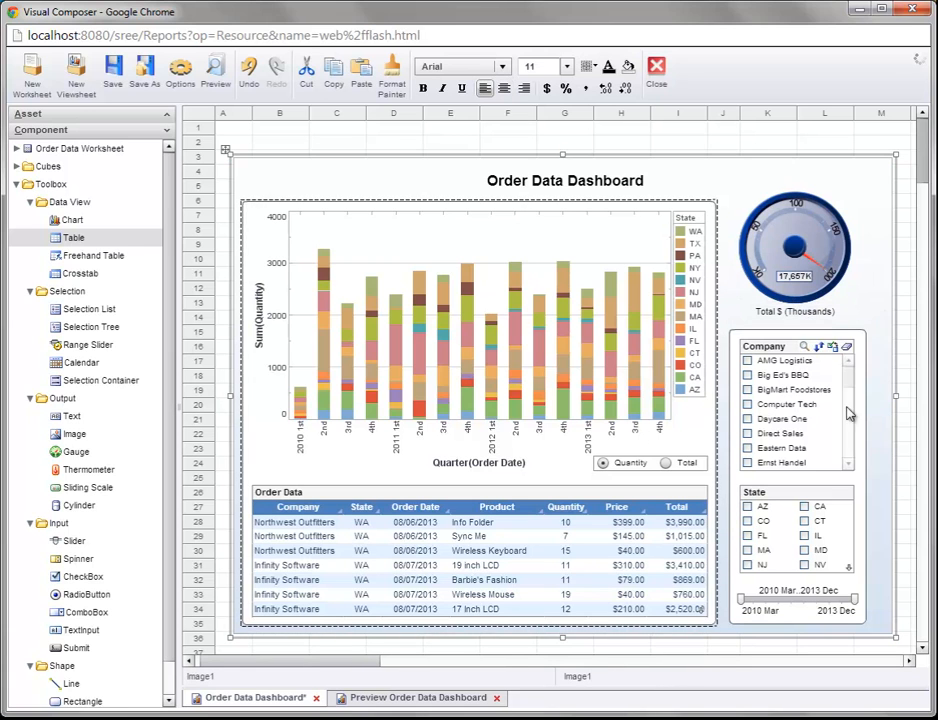
pyautogui.moveTo(896, 398); pyautogui.dragTo(884, 400)
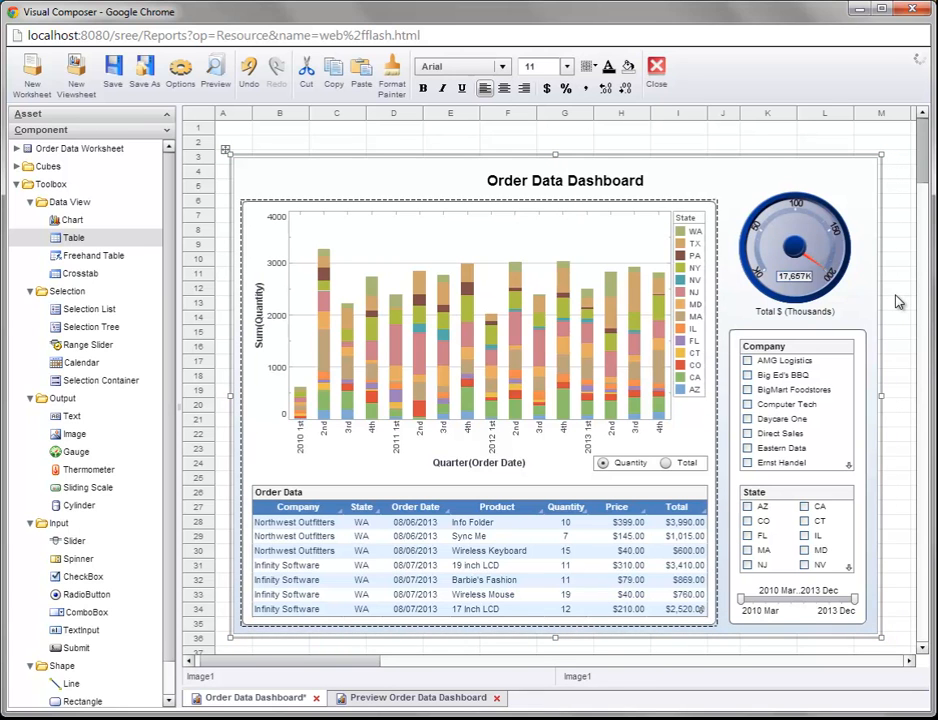
pyautogui.click(575, 189)
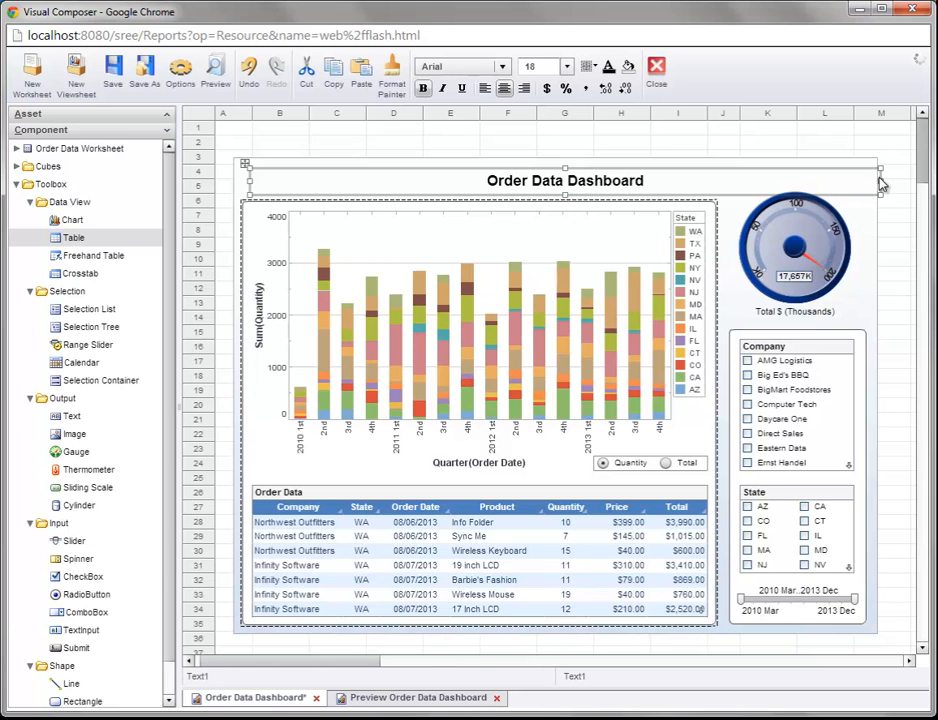
pyautogui.moveTo(880, 181); pyautogui.dragTo(867, 184)
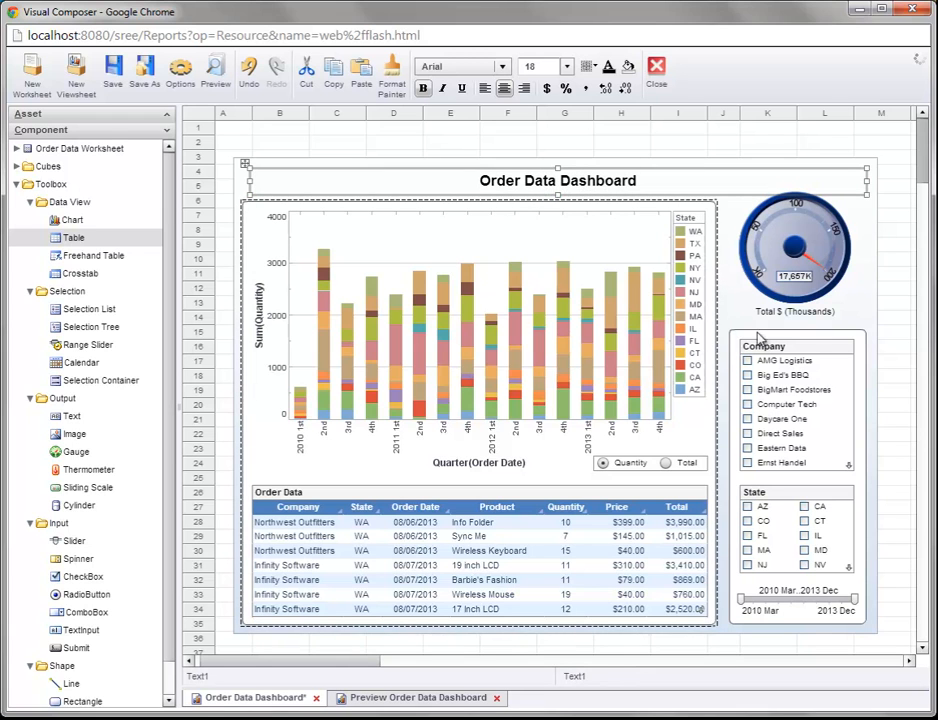
pyautogui.click(897, 404)
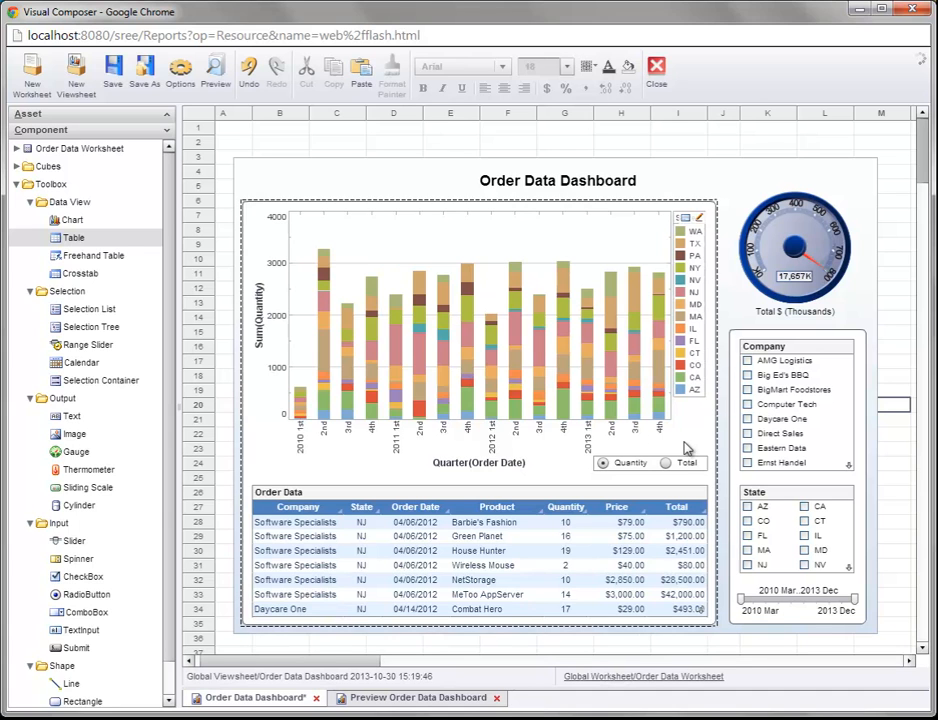
# Preview the dashboard, test filtering by BigMart Foodstores, Daycare One, Direct Sales and Big Ed's BBQ, and clear the Company selection.
pyautogui.click(217, 74)
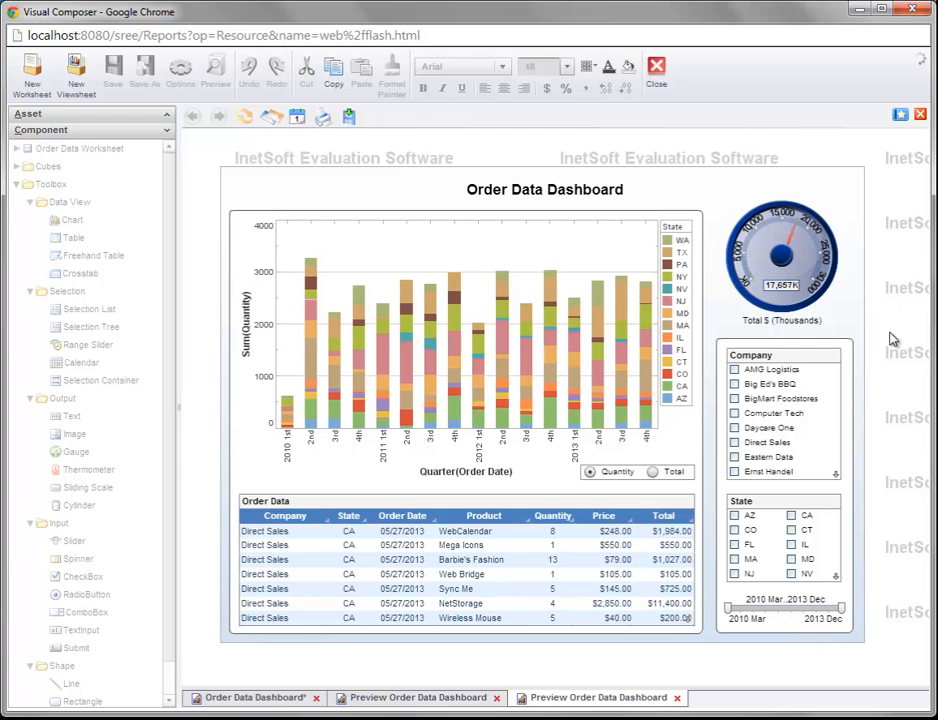
pyautogui.click(736, 399)
pyautogui.click(736, 427)
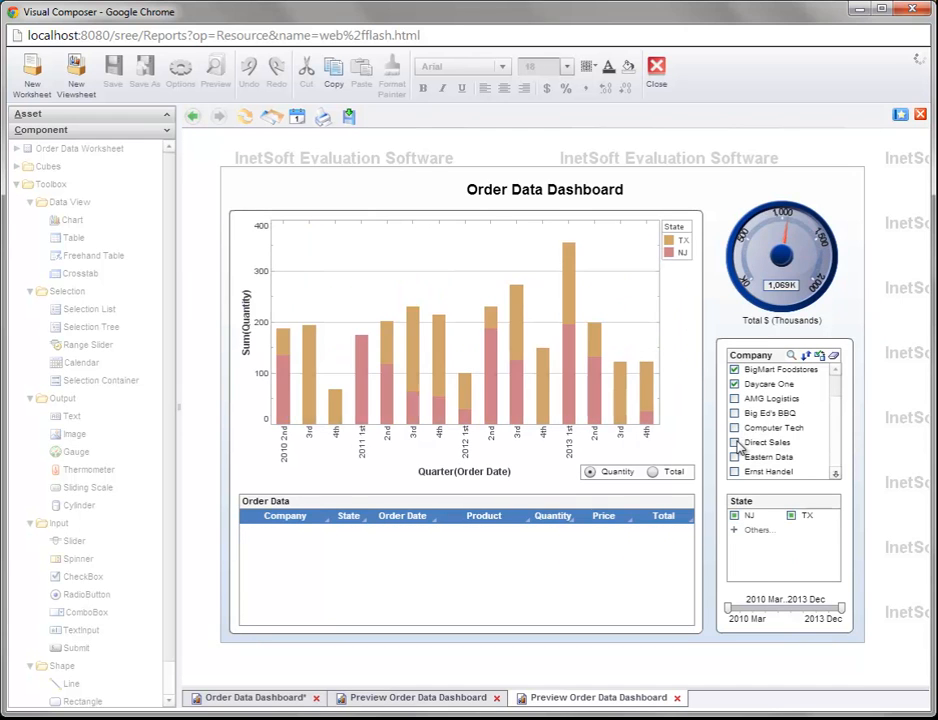
pyautogui.click(736, 443)
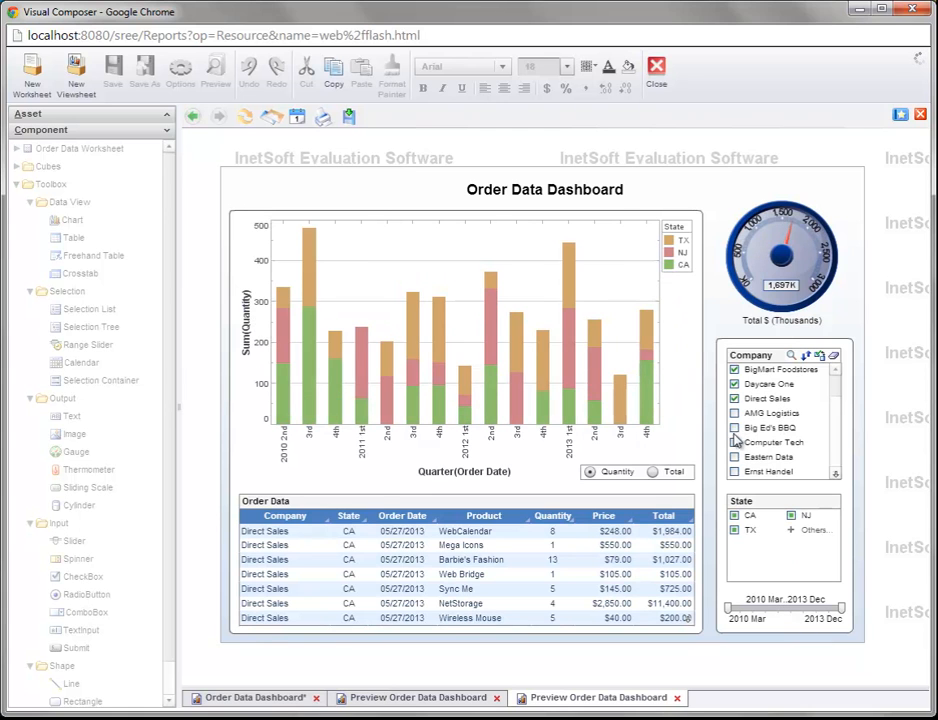
pyautogui.click(736, 428)
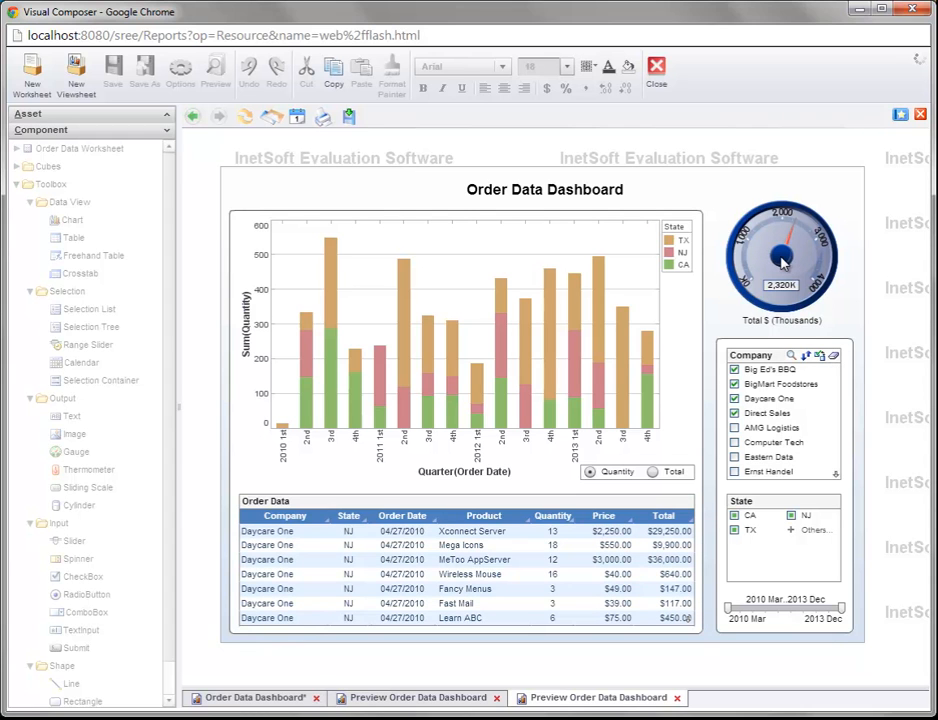
pyautogui.click(834, 356)
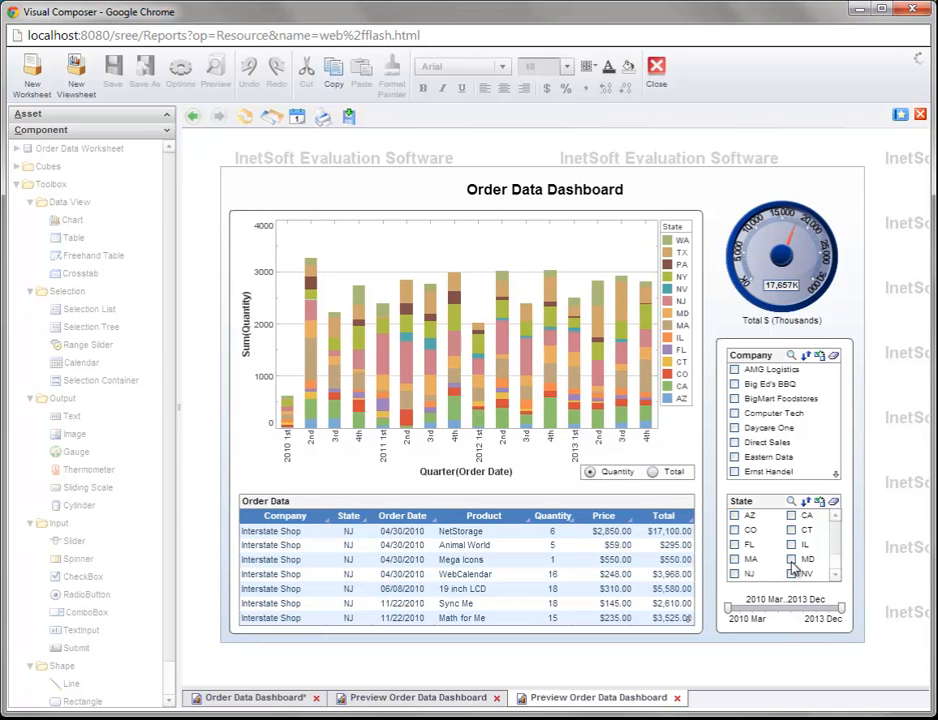
# Test the preview's filters by selecting states MD, FL and MA and narrowing the date range to 2011 Nov through 2013 Mar.
pyautogui.click(791, 559)
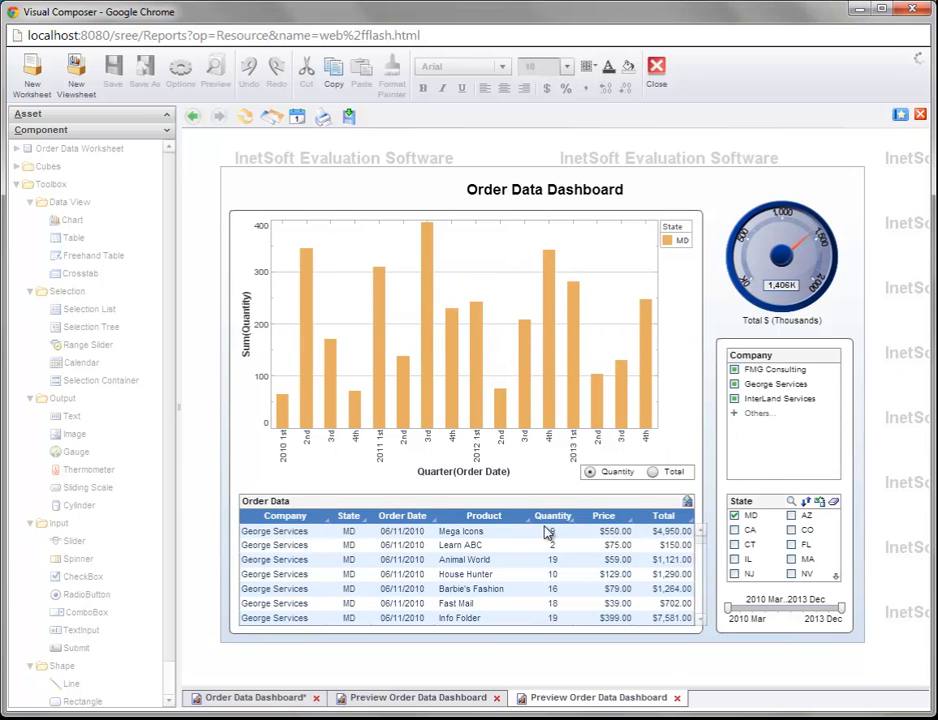
pyautogui.click(791, 546)
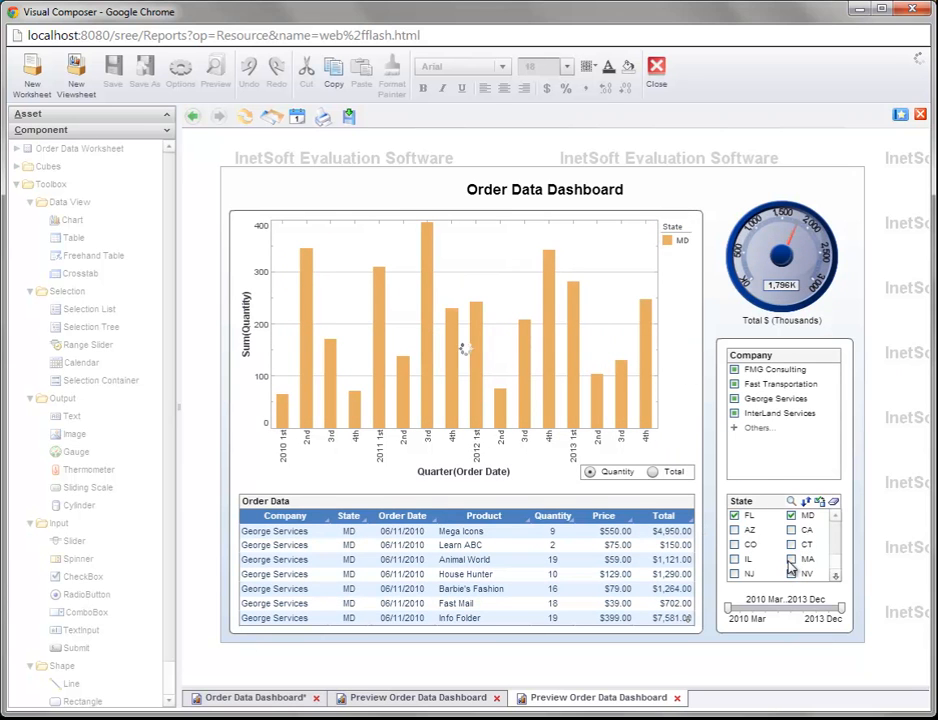
pyautogui.click(792, 561)
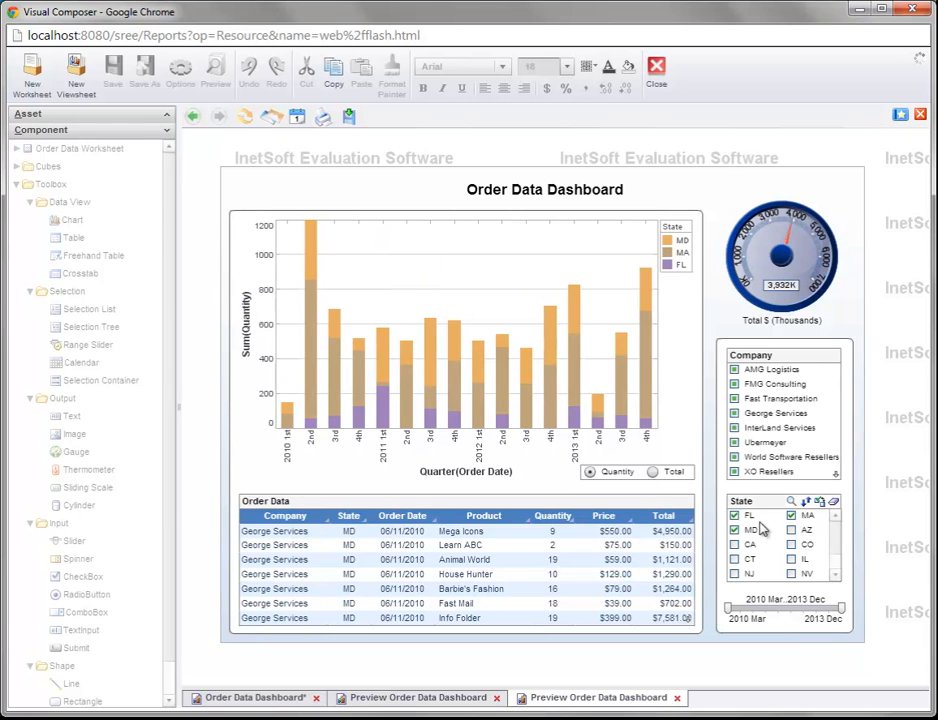
pyautogui.moveTo(728, 608); pyautogui.dragTo(778, 607)
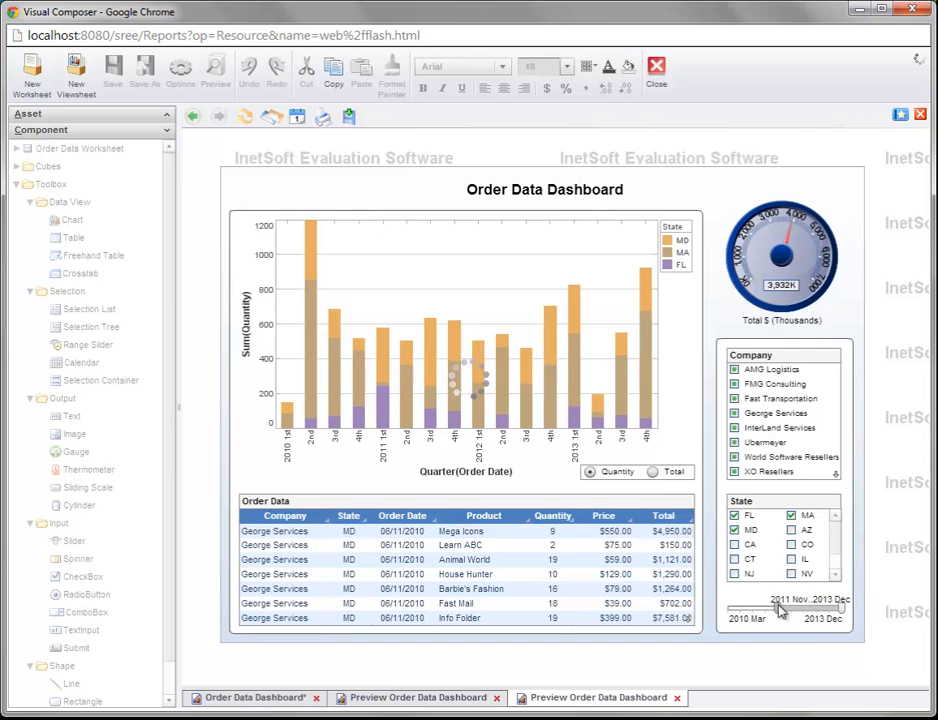
pyautogui.moveTo(838, 608); pyautogui.dragTo(808, 614)
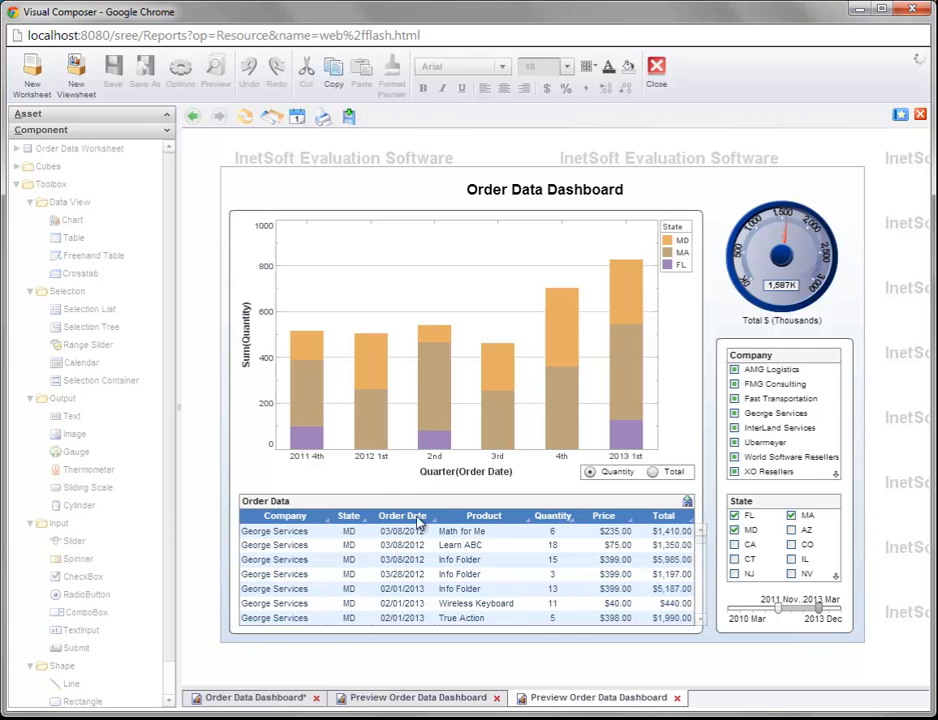
pyautogui.click(307, 440)
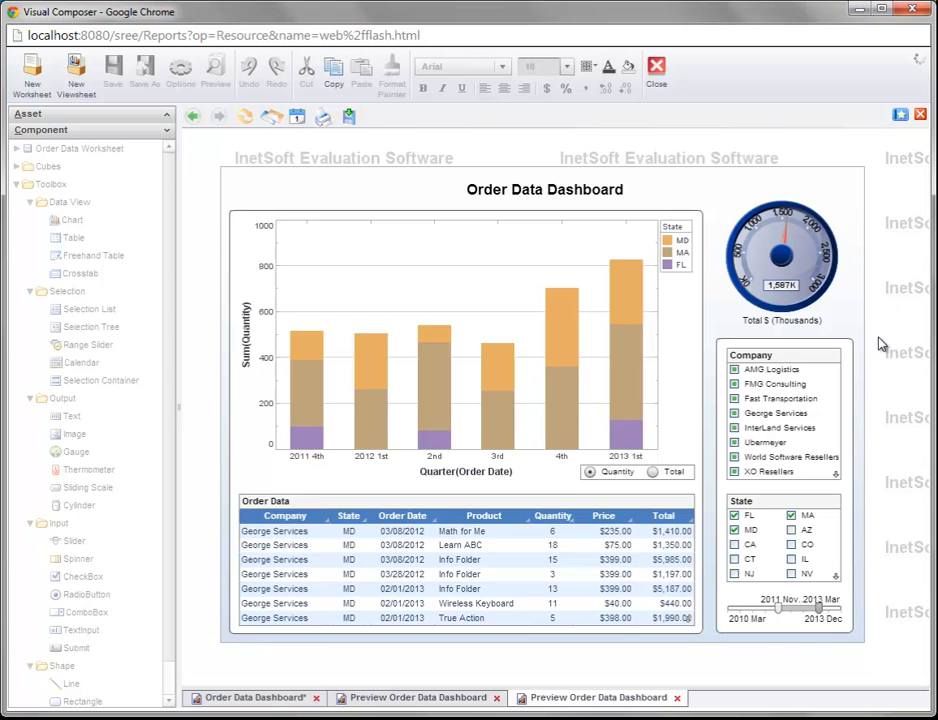
# Return to the Order Data Dashboard design and save the viewsheet.
pyautogui.click(257, 700)
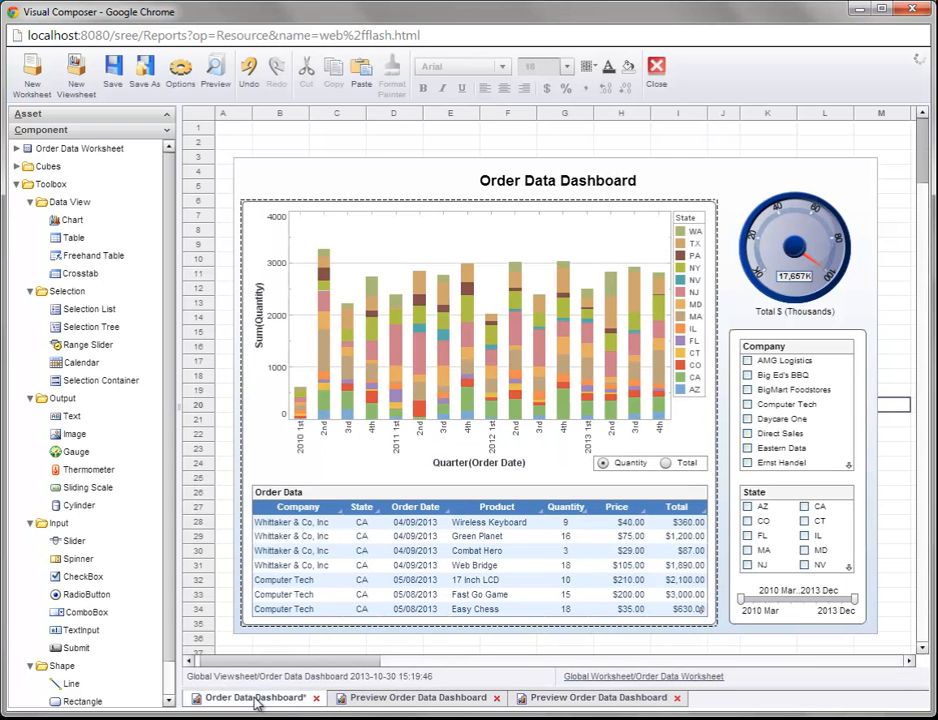
pyautogui.click(115, 82)
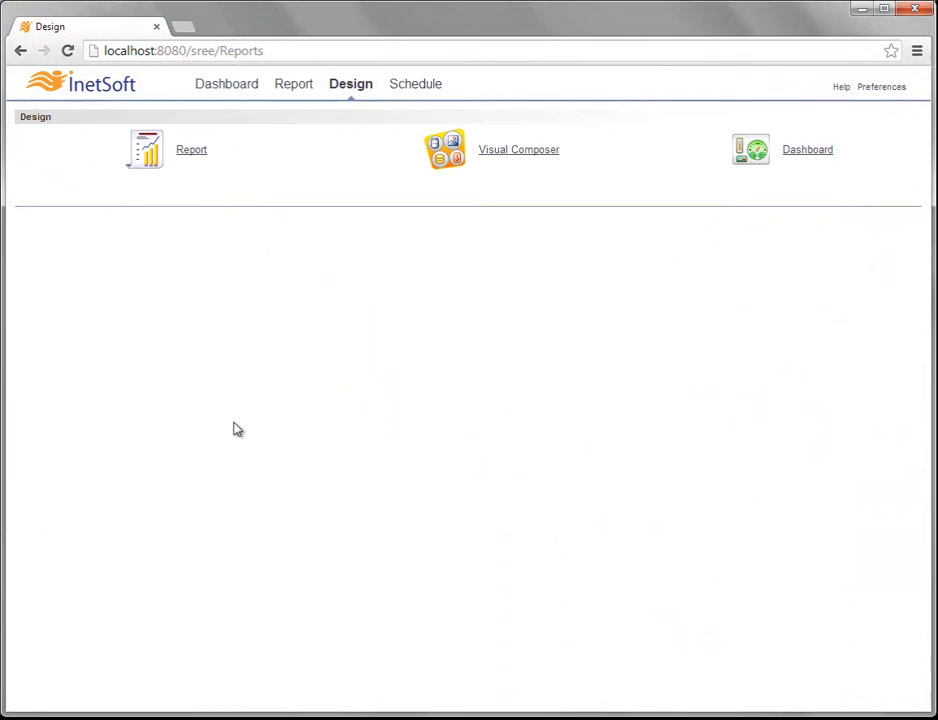
# Switch to the InetSoft portal, view Order Data Dashboard from the report repository, and change the chart measure to Total.
pyautogui.click(302, 90)
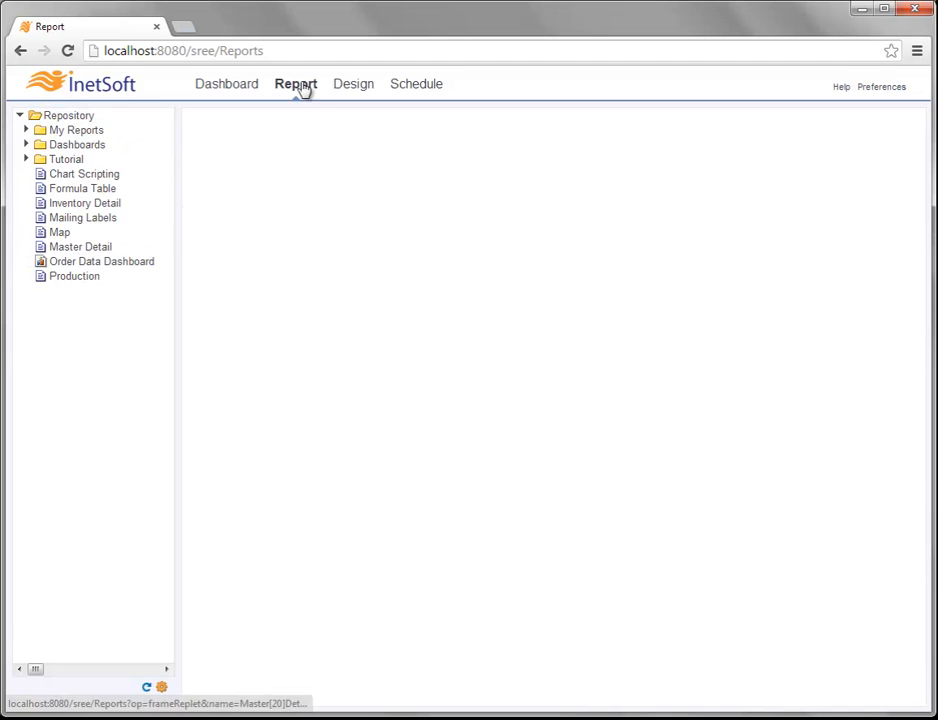
pyautogui.click(100, 267)
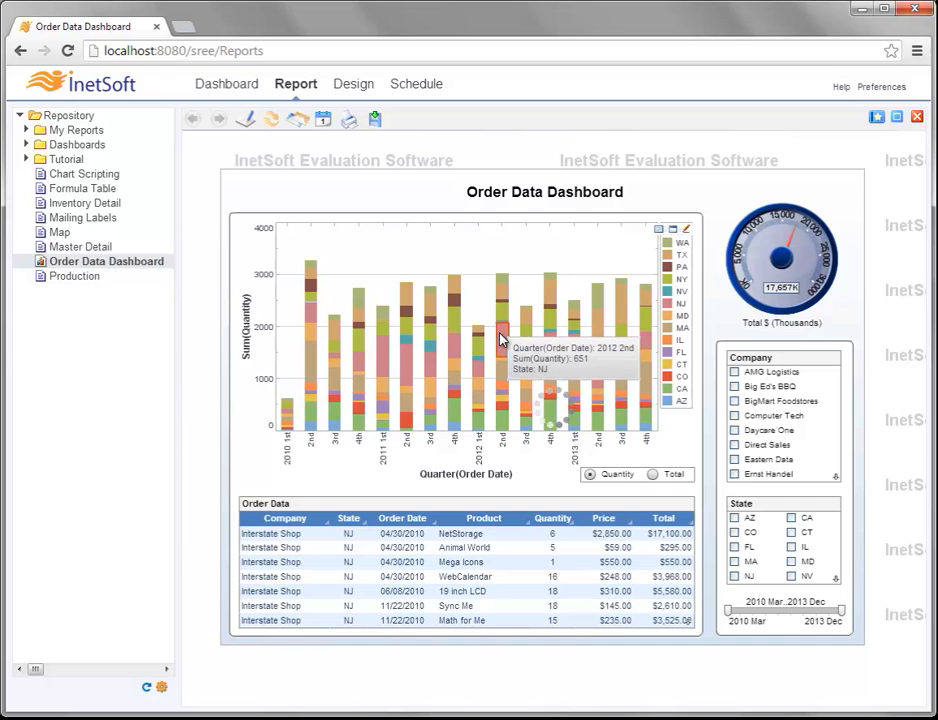
pyautogui.click(653, 475)
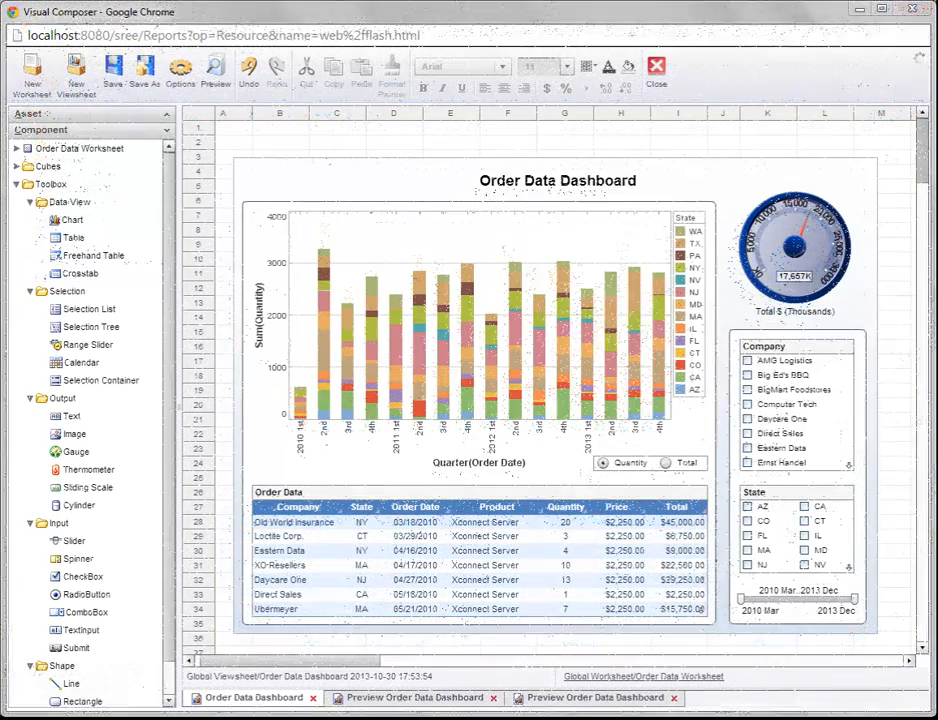
# Switch back to Visual Composer and enable Scale to Screen in the viewsheet options.
pyautogui.click(183, 86)
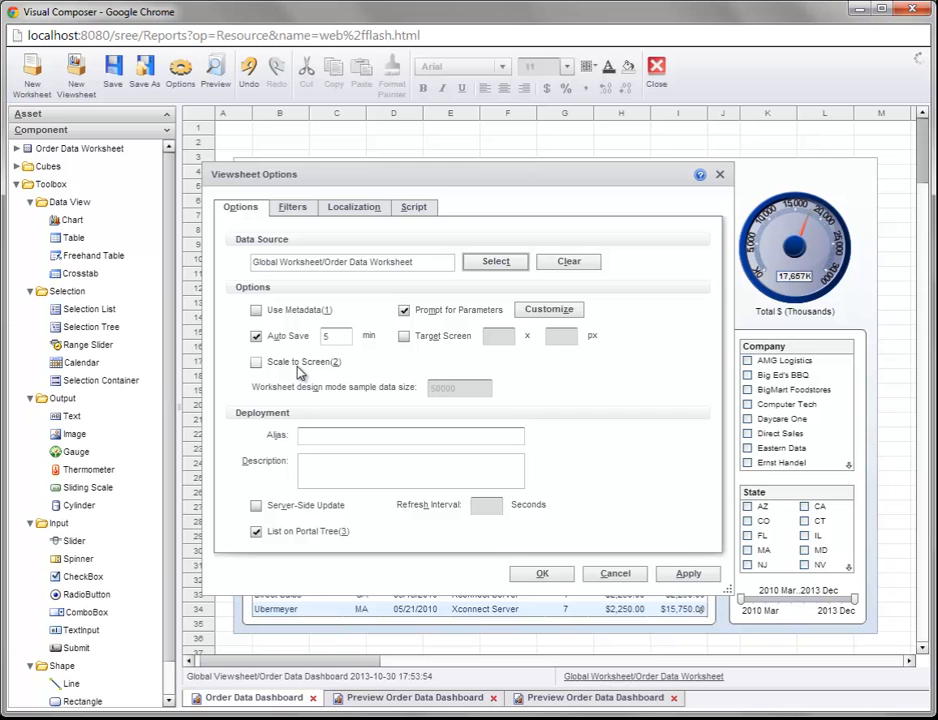
pyautogui.click(257, 363)
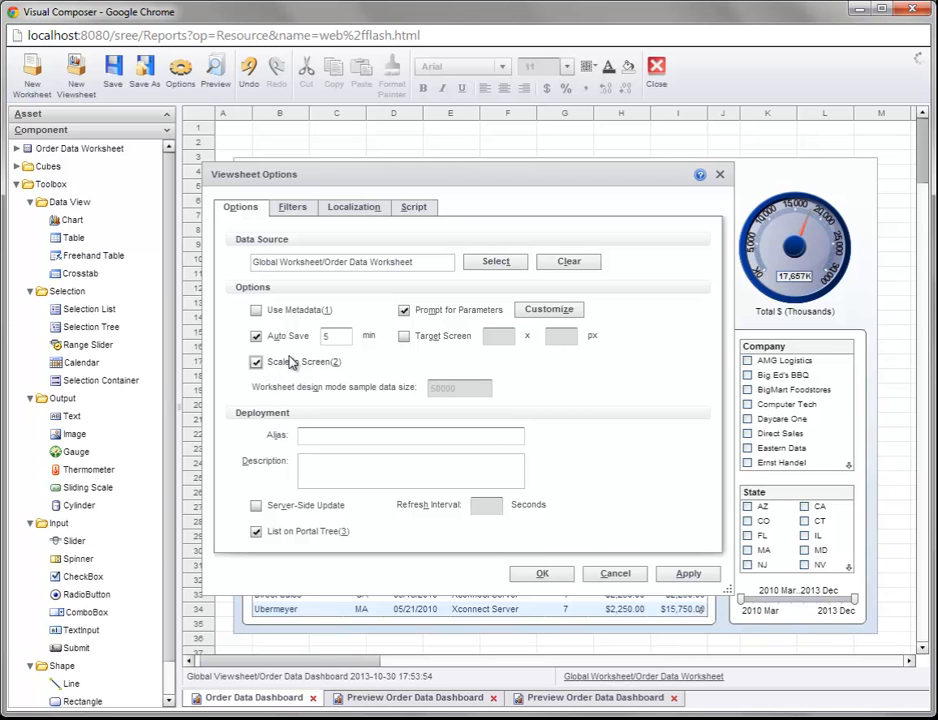
pyautogui.click(543, 577)
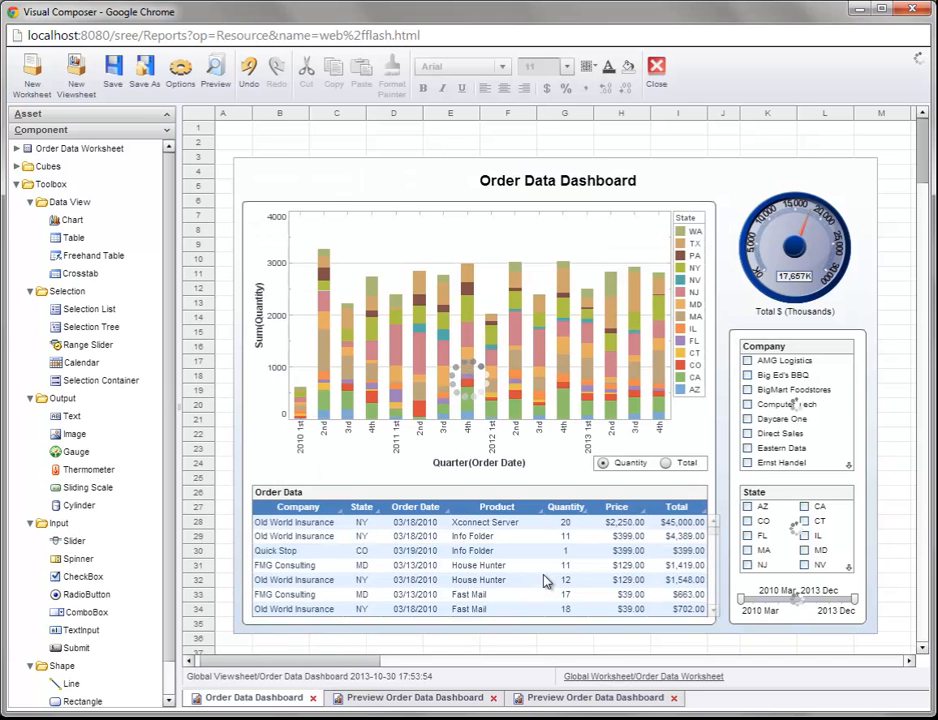
pyautogui.click(548, 322)
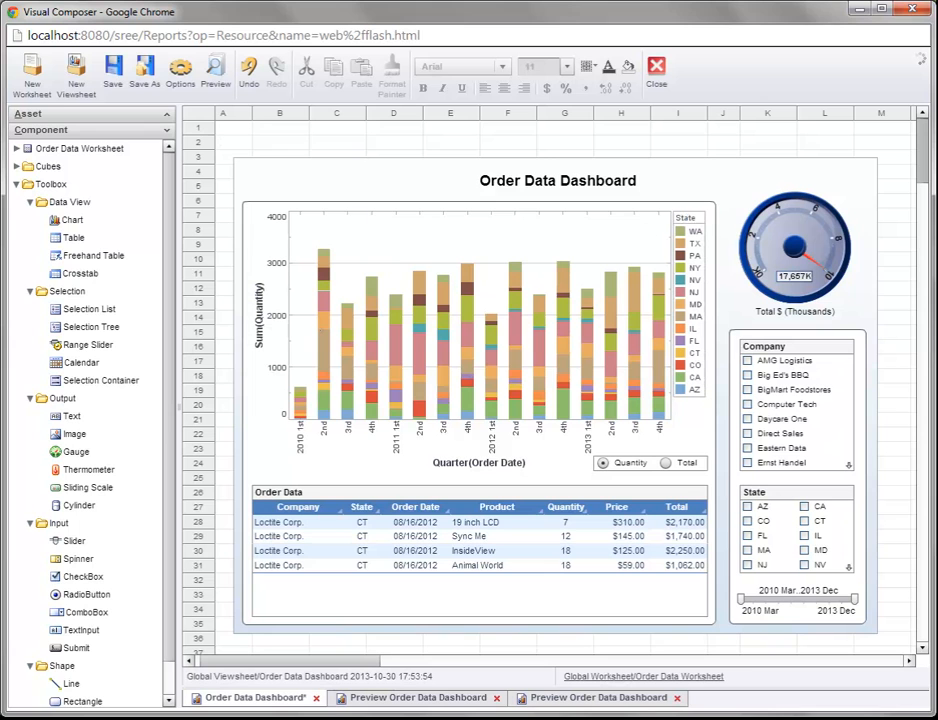
pyautogui.click(561, 299)
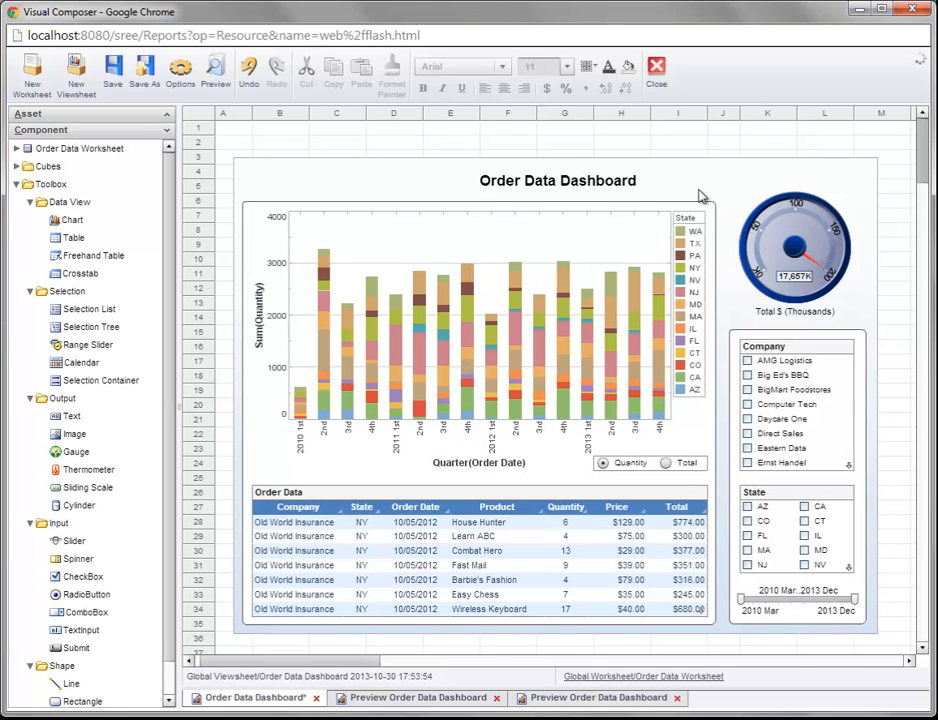
pyautogui.moveTo(228, 141); pyautogui.dragTo(853, 643)
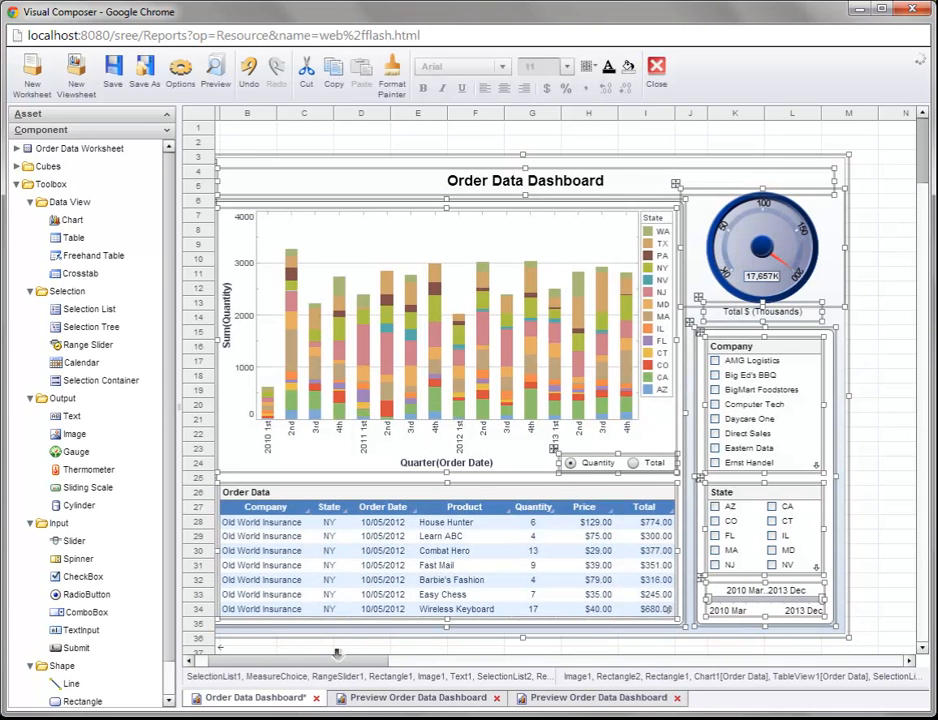
pyautogui.moveTo(339, 661); pyautogui.dragTo(303, 661)
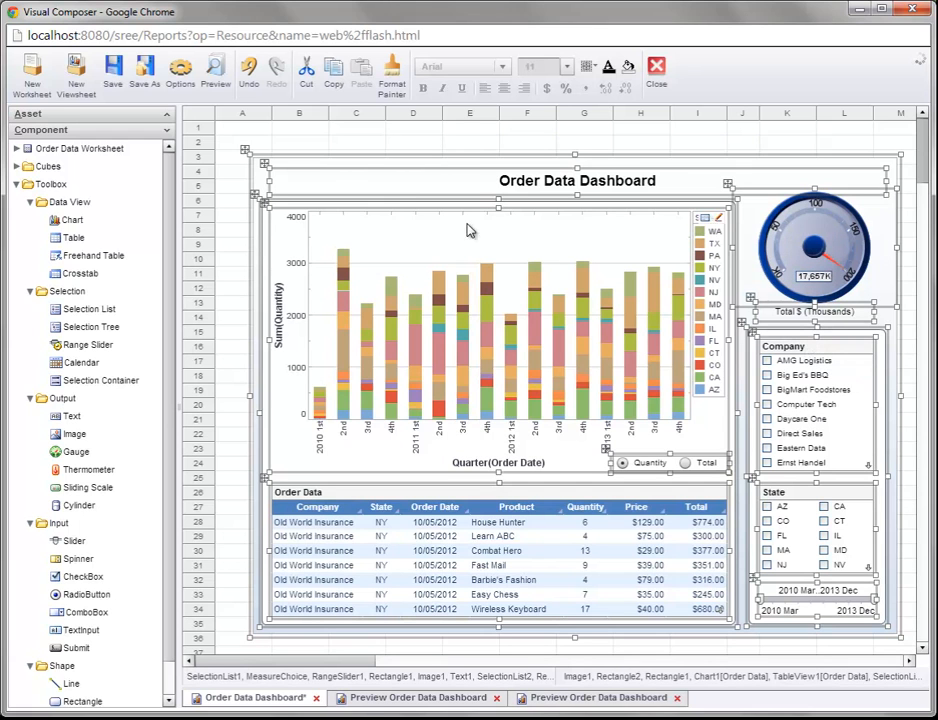
pyautogui.click(469, 145)
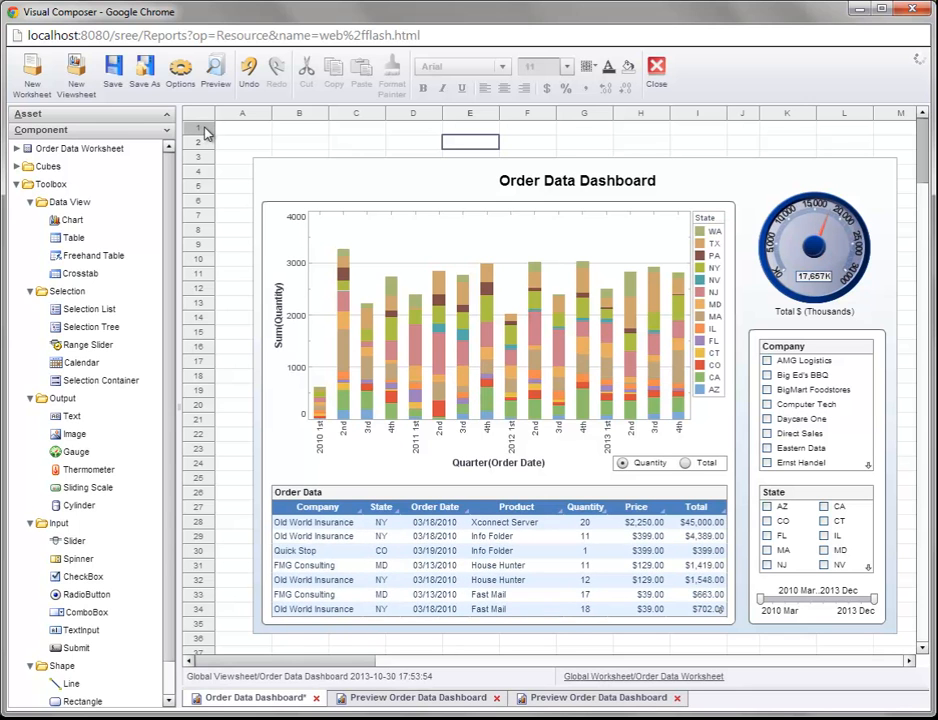
# Delete empty row 1 above the dashboard to move its contents up, and save the viewsheet.
pyautogui.rightClick(197, 134)
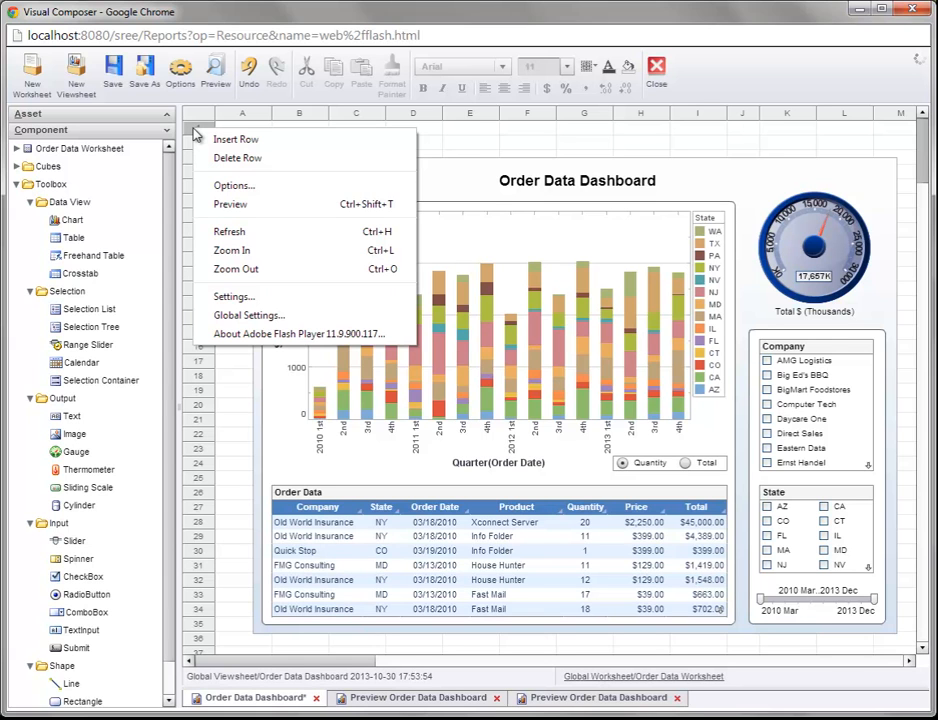
pyautogui.click(262, 158)
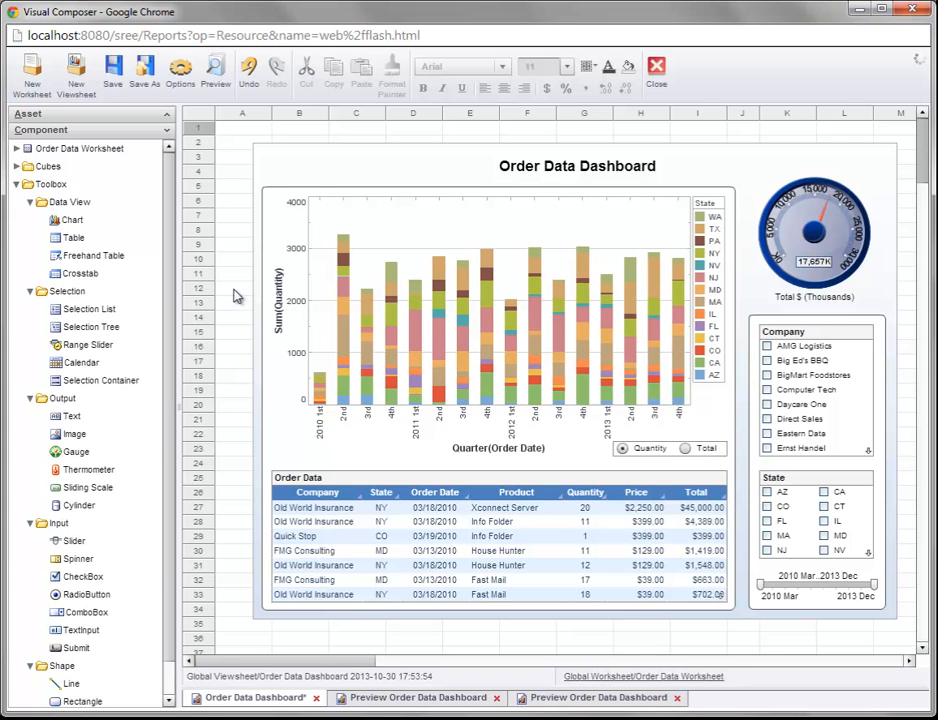
pyautogui.click(113, 72)
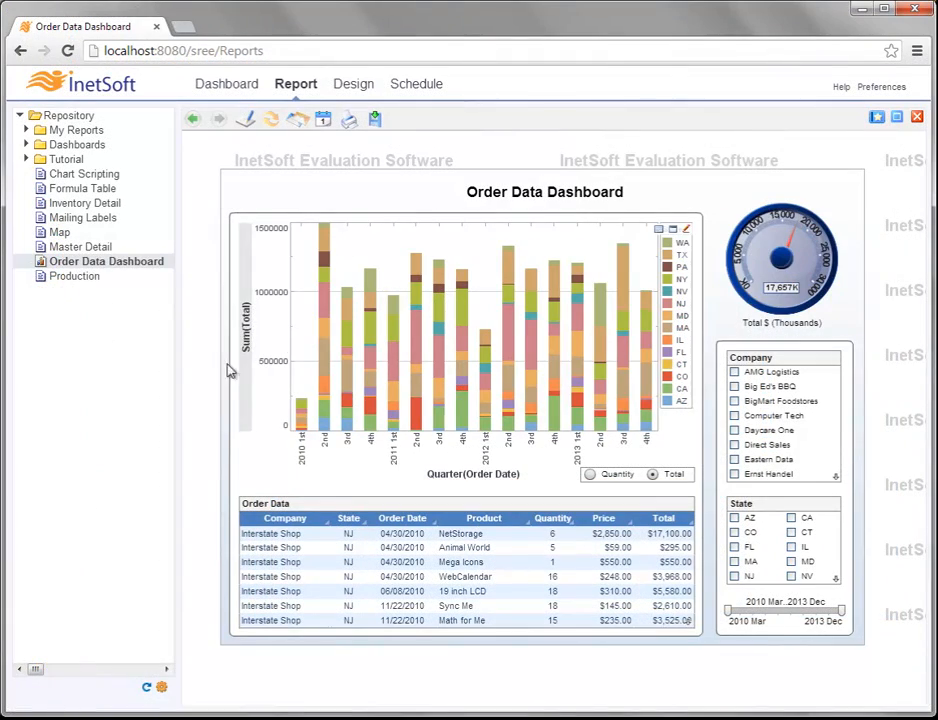
# Switch to the InetSoft portal and reload Order Data Dashboard from the report repository.
pyautogui.click(105, 263)
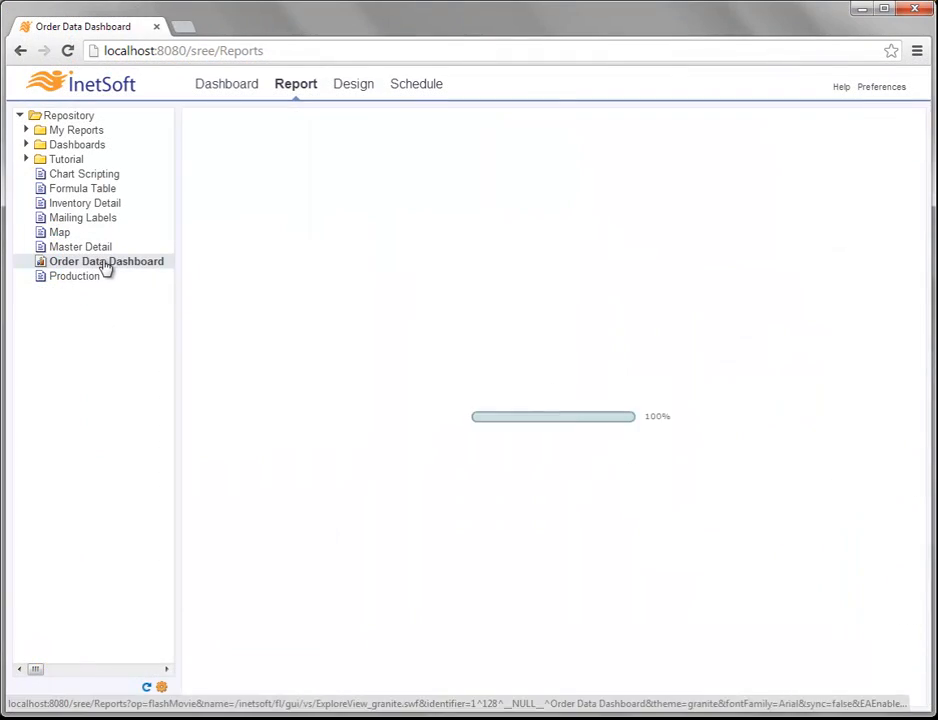